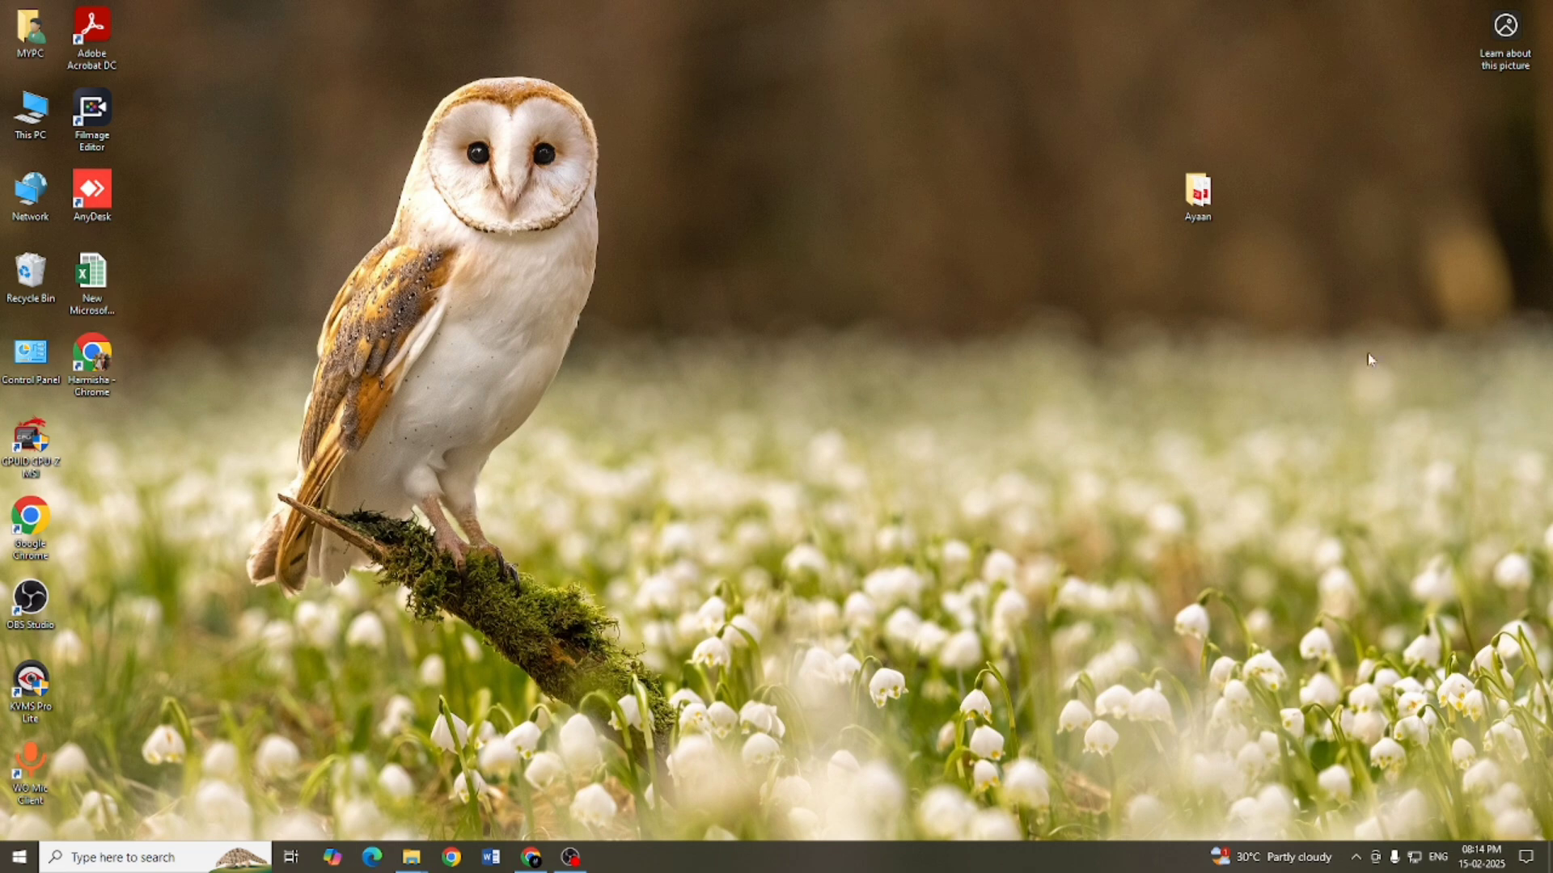
Step: Look over the Aadhar, photo, sign and result files in the candidate's desktop folder, and minimise its window
double_click(1194, 196)
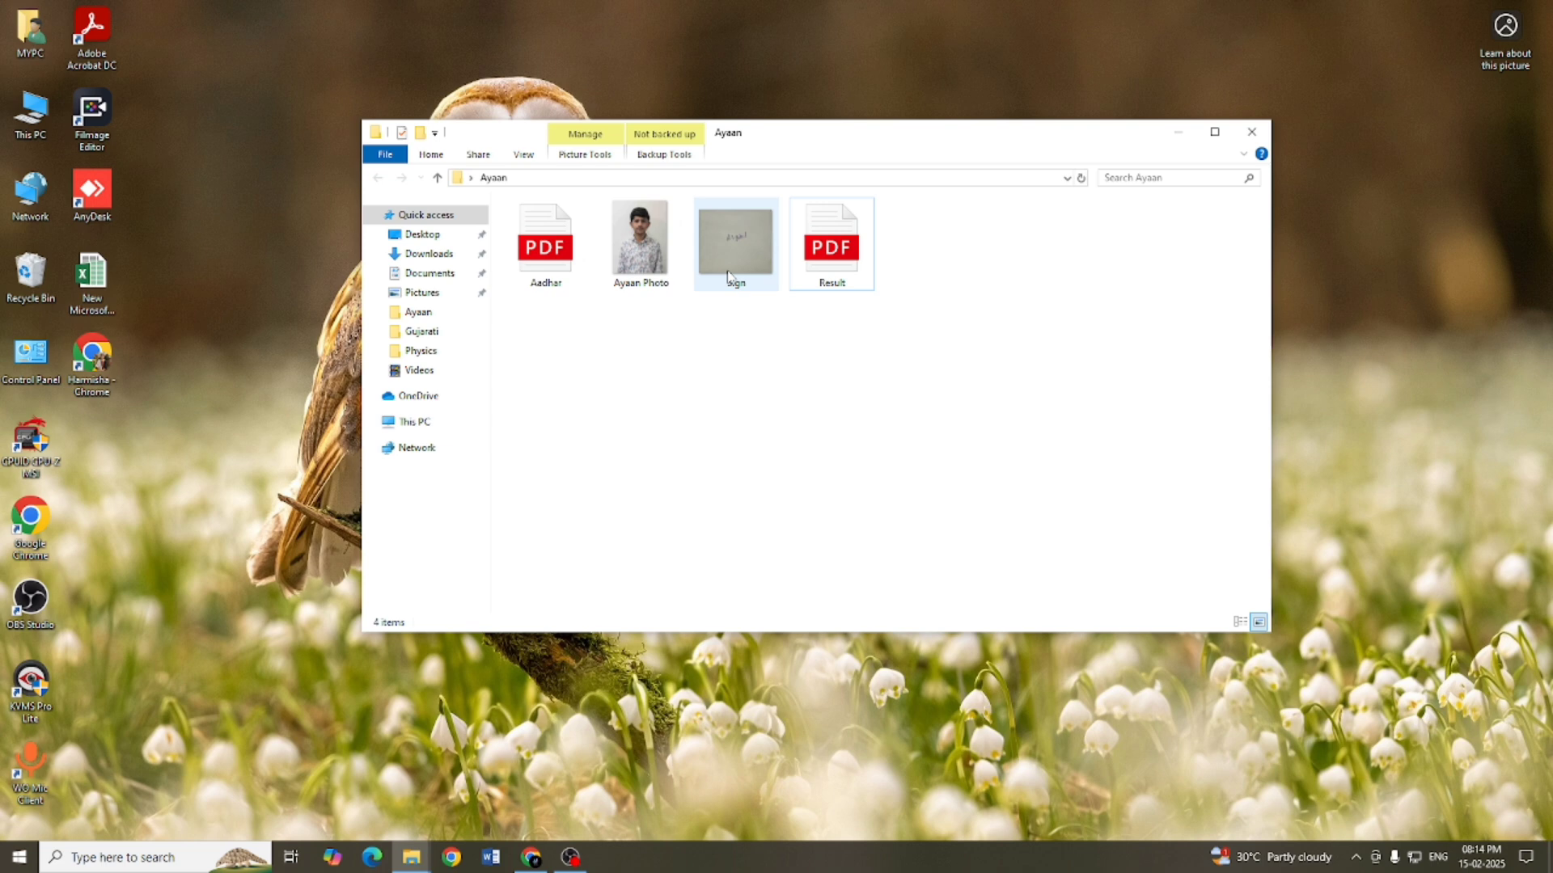
mouse_move(727, 275)
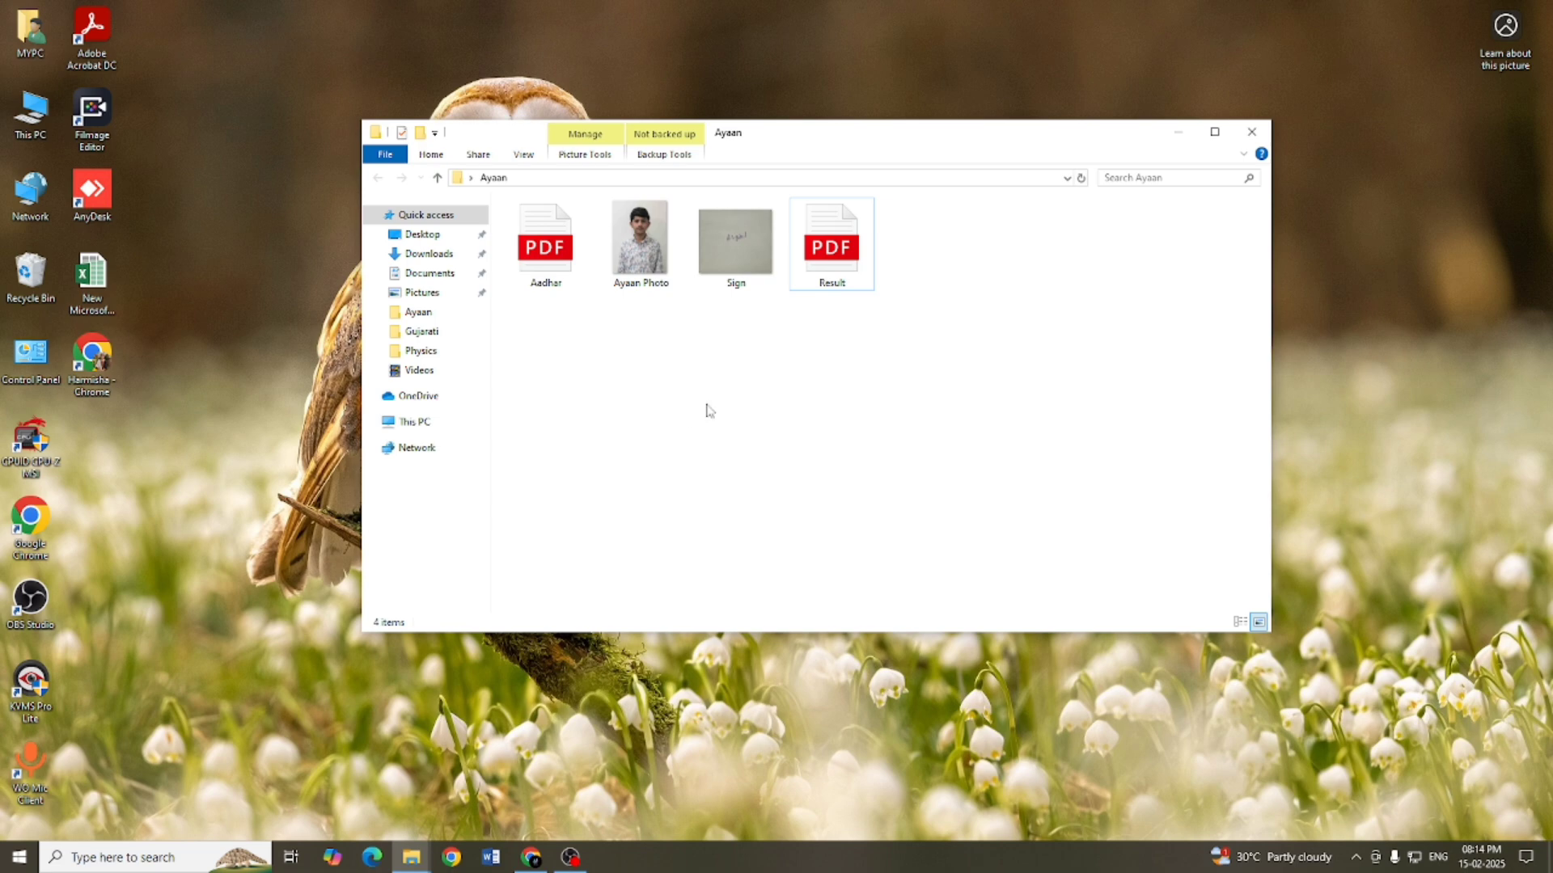
mouse_move(821, 267)
click(1178, 132)
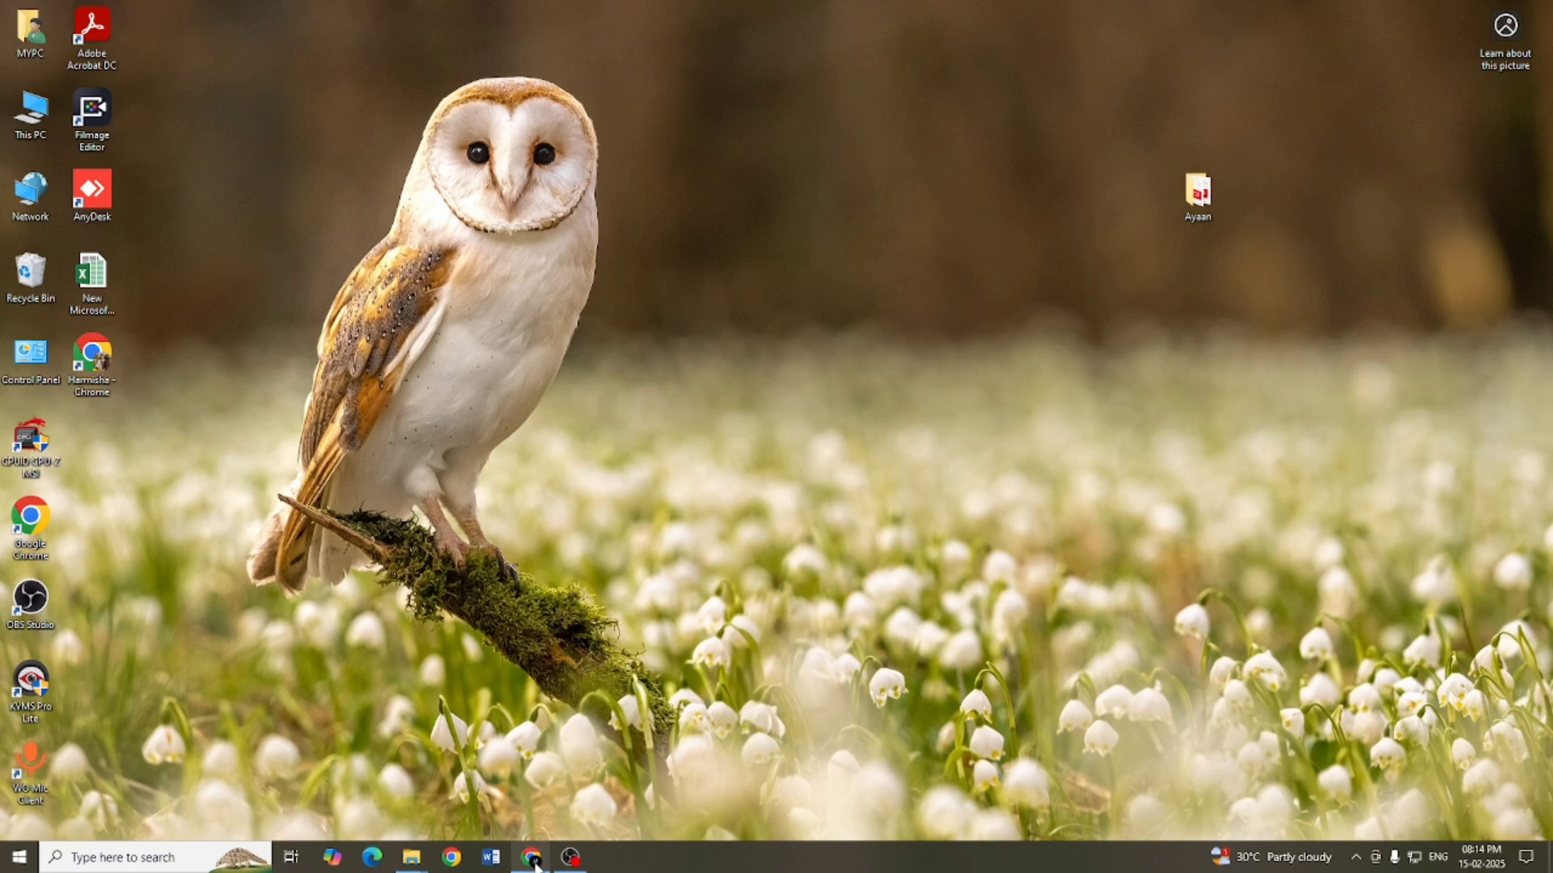
Step: Switch to Chrome and open the Common Registration ACPC 2025 site through the gujacpc DDCET search result
click(536, 864)
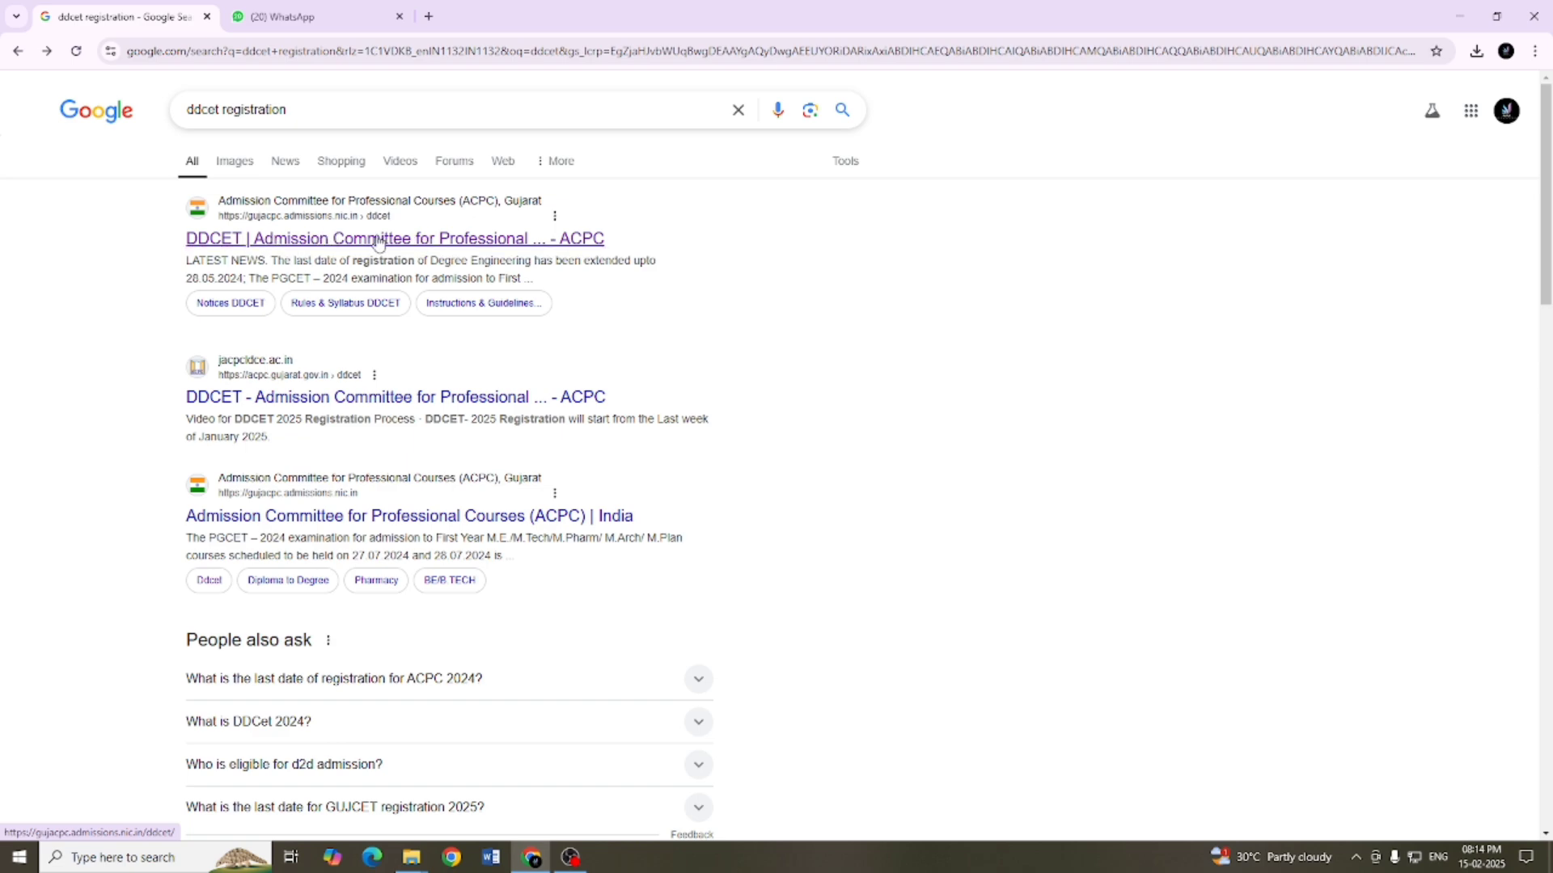
click(377, 240)
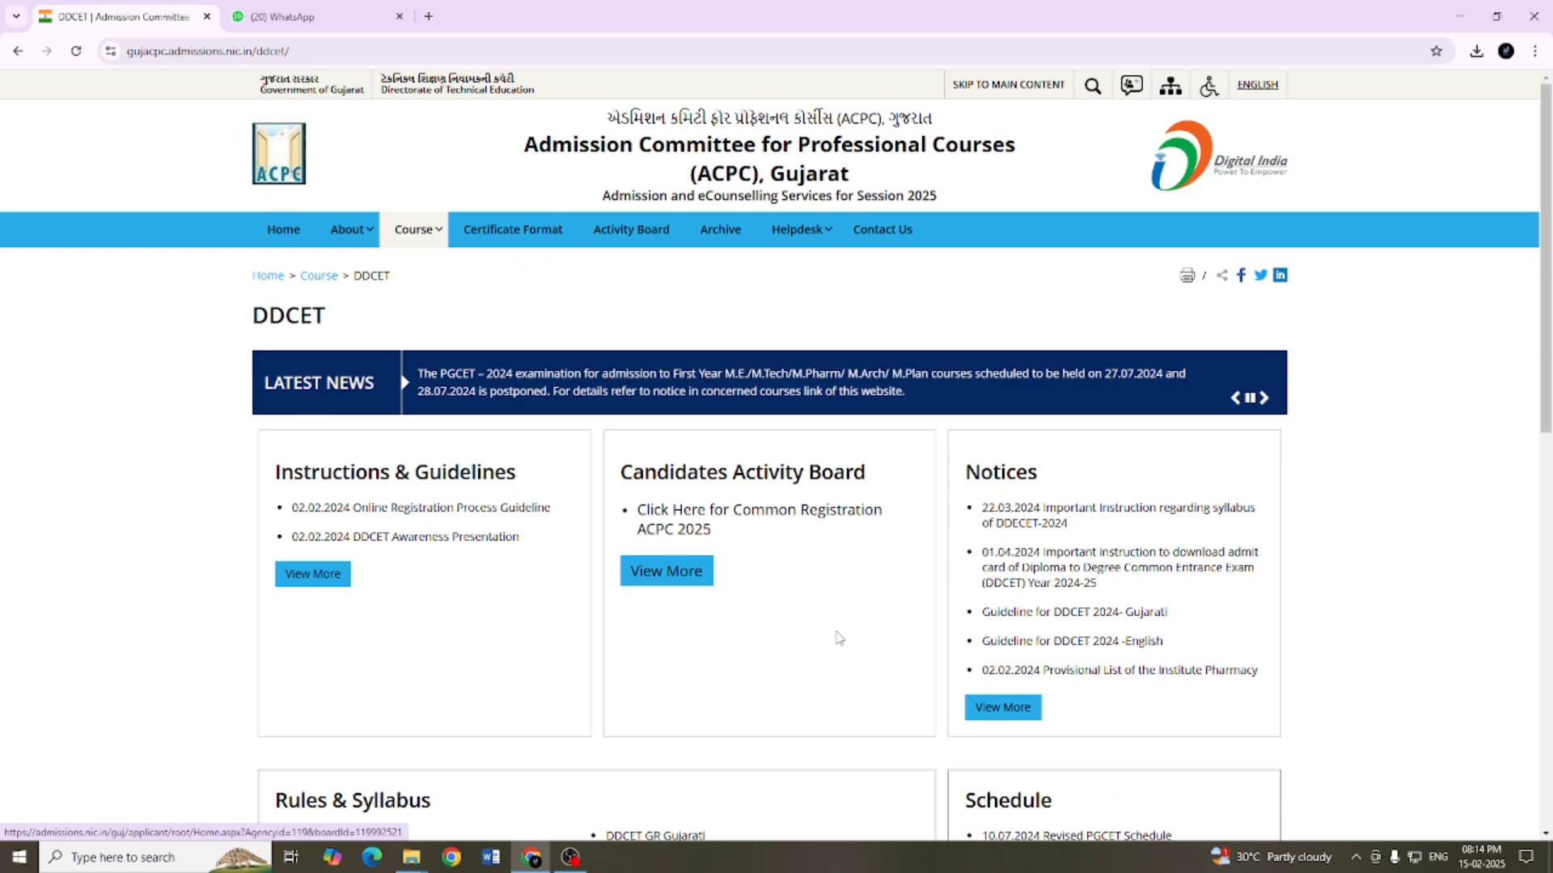
scroll(734, 579, down, 2)
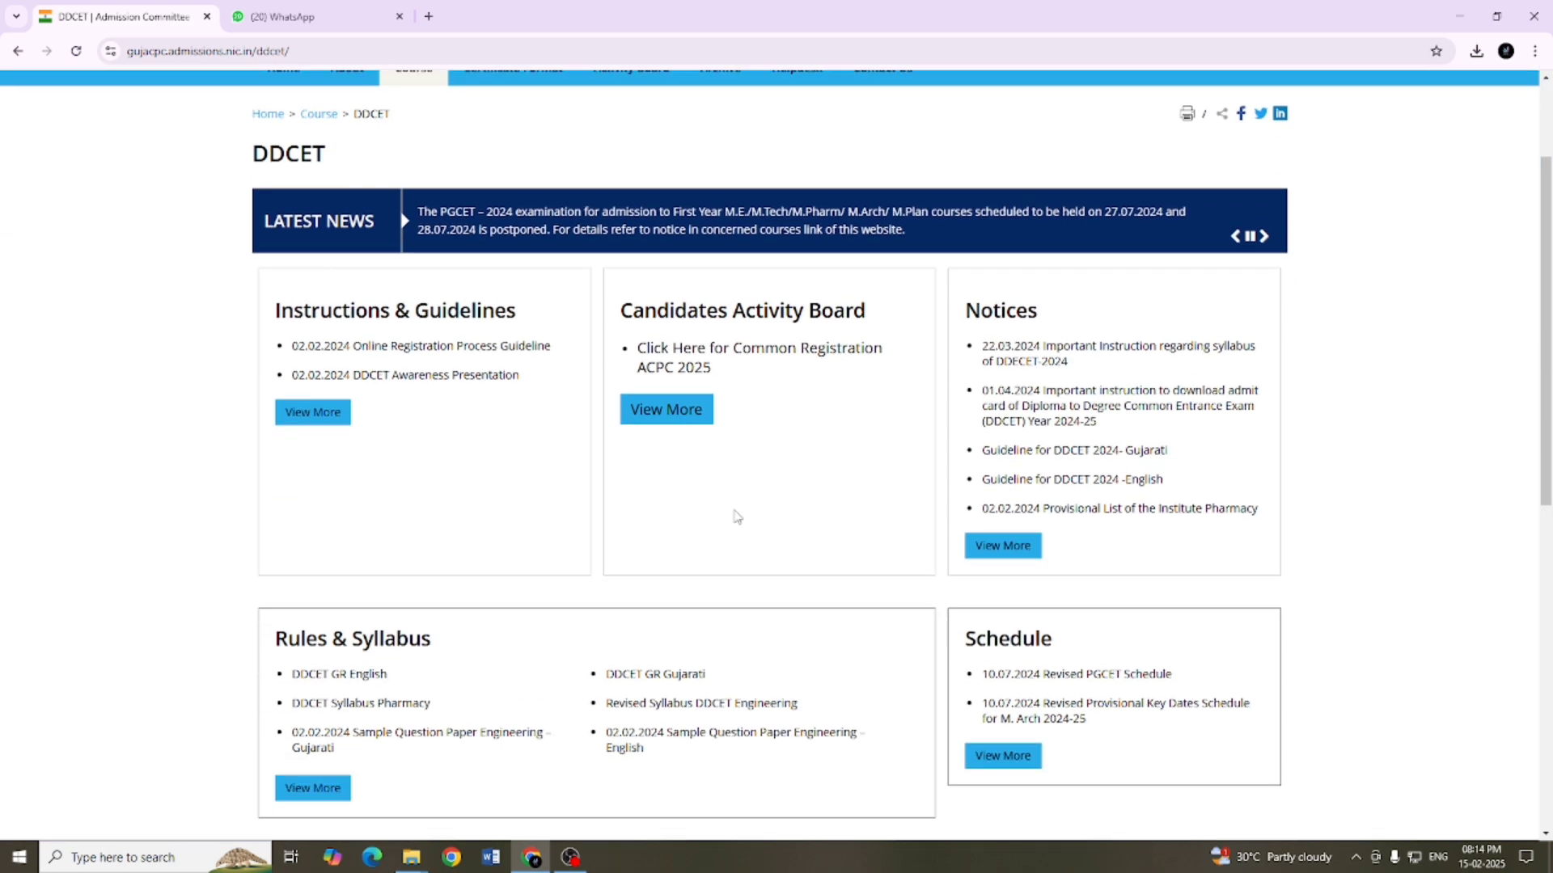
click(765, 353)
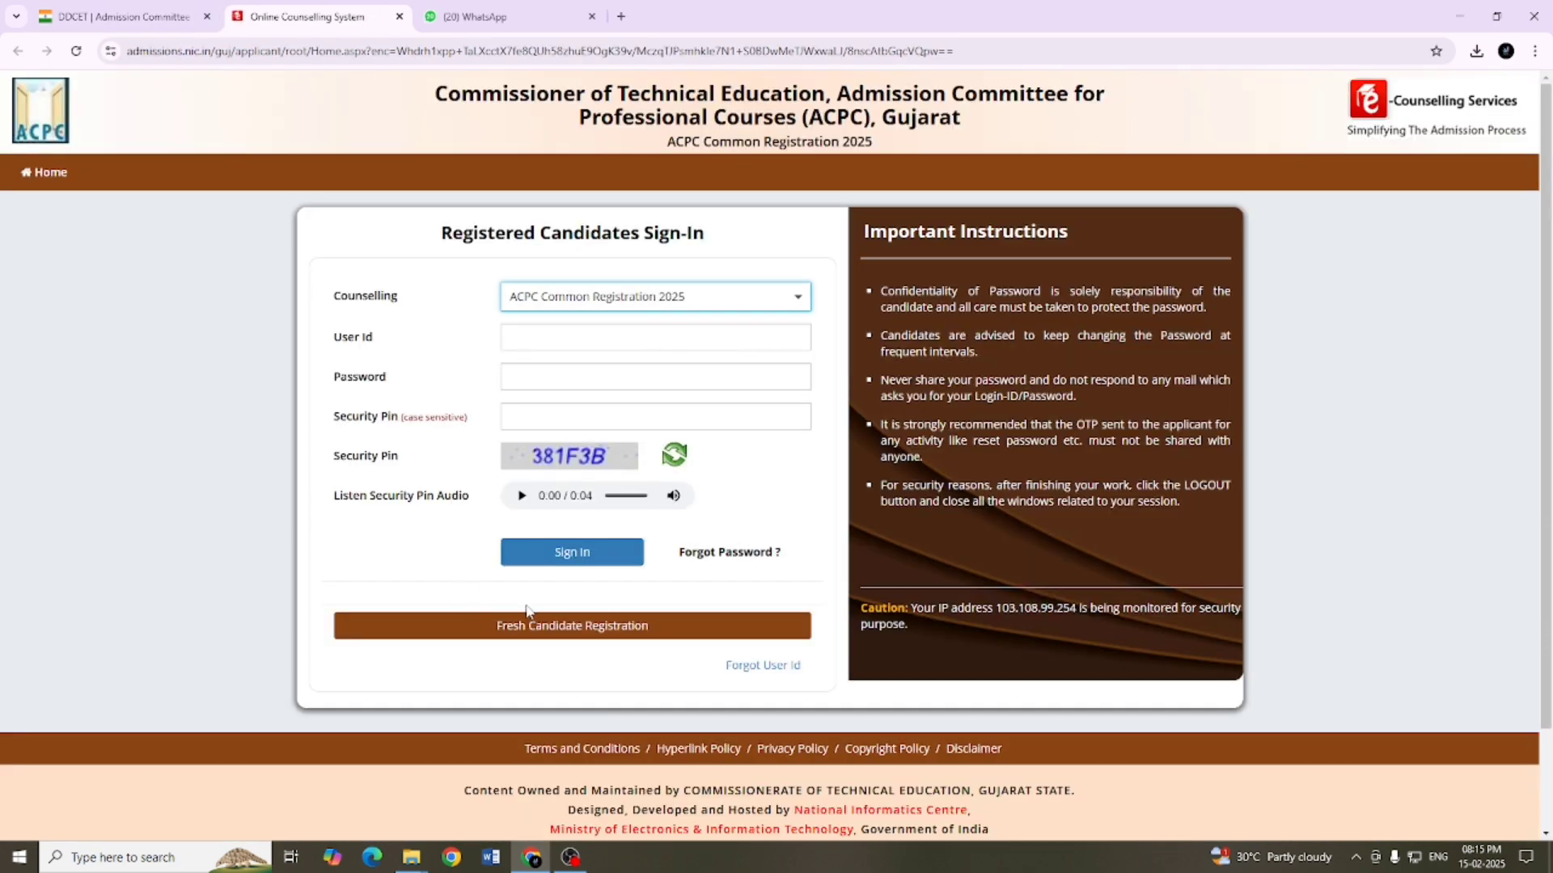
Step: Start a fresh candidate registration and agree to the counselling terms and conditions
scroll(594, 590, down, 2)
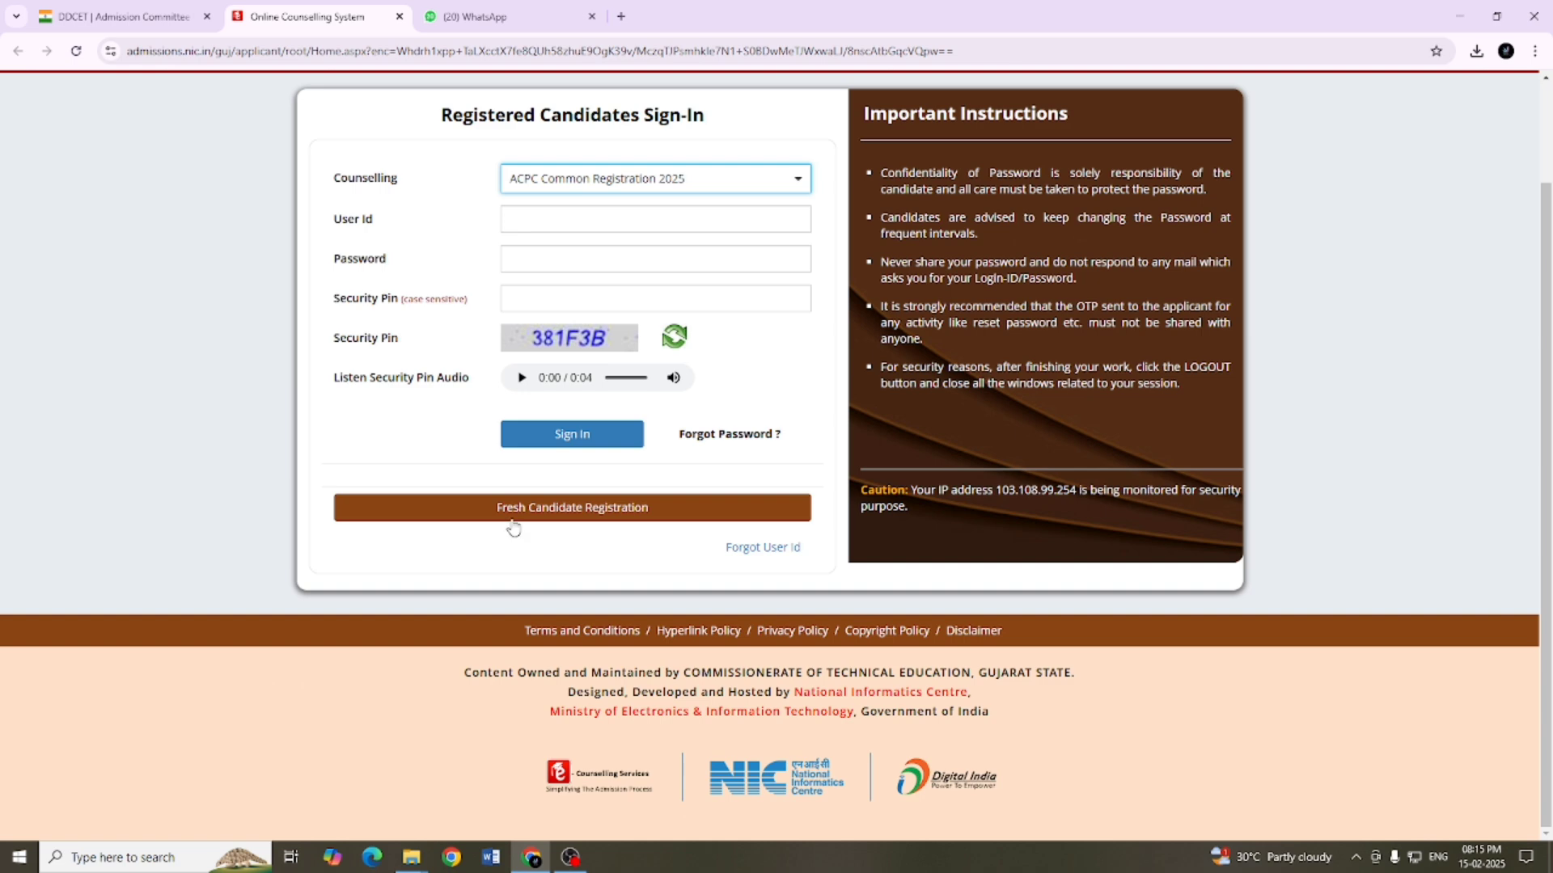
click(597, 511)
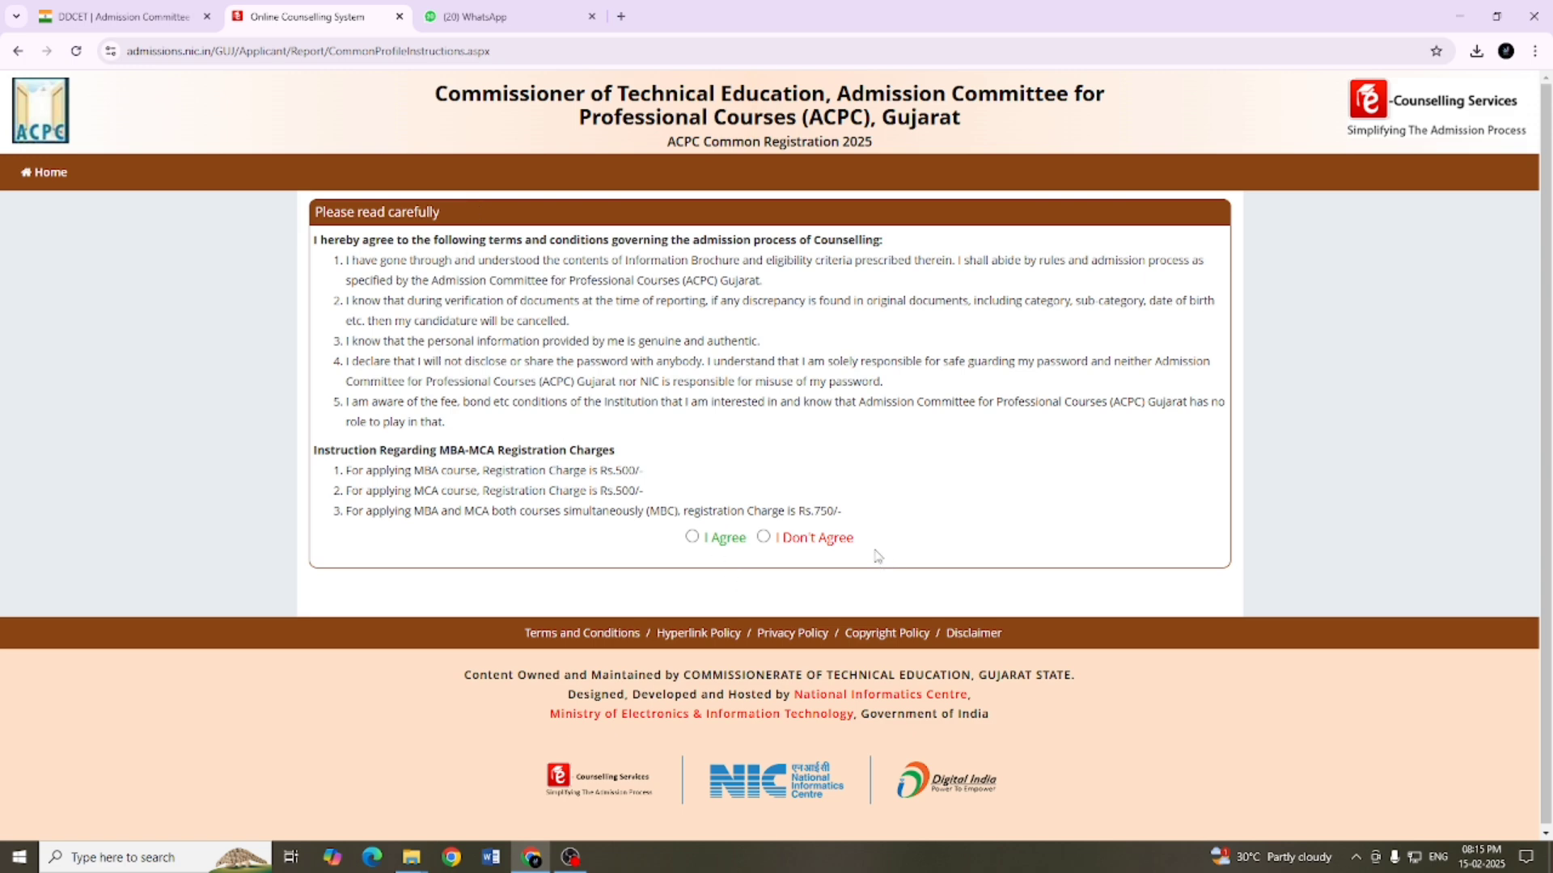
click(692, 537)
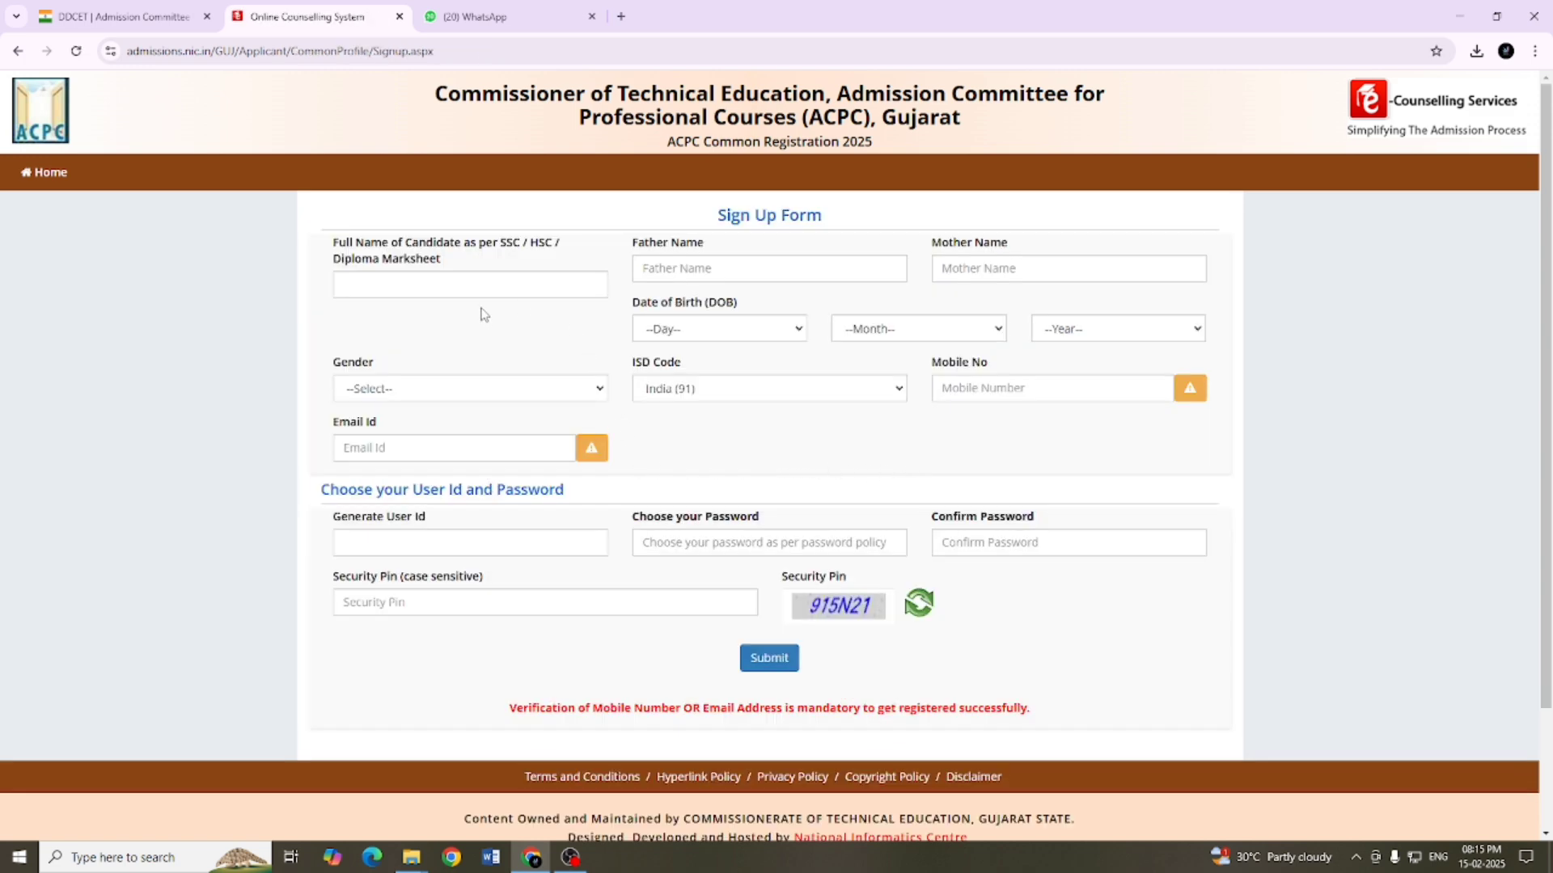
Step: Fill in the candidate's full name, the father's name and the mother's name in the sign-up form
click(433, 288)
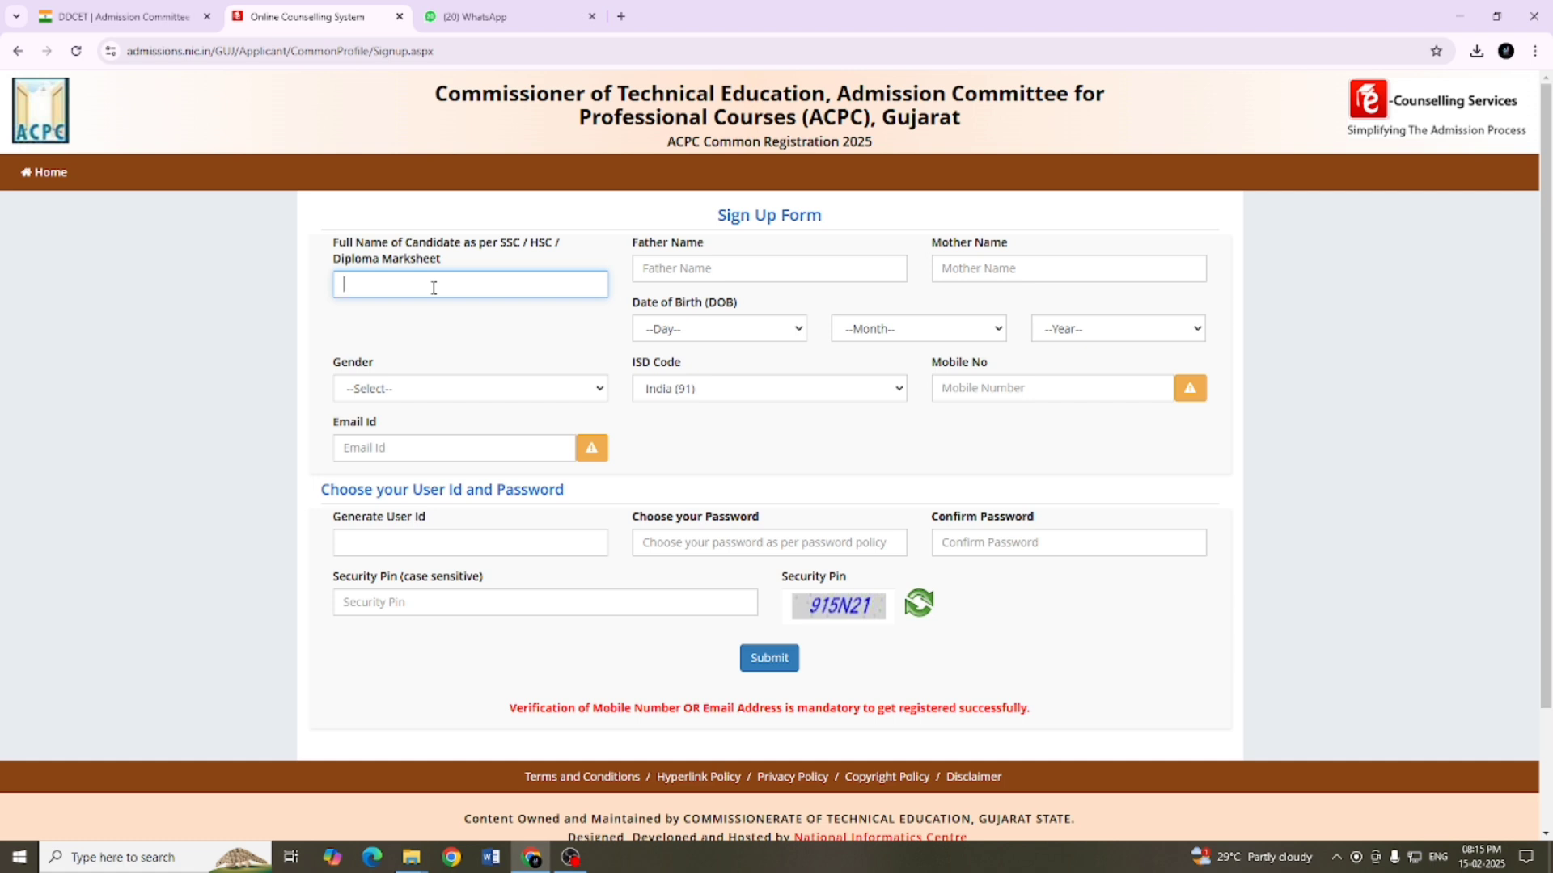
click(682, 268)
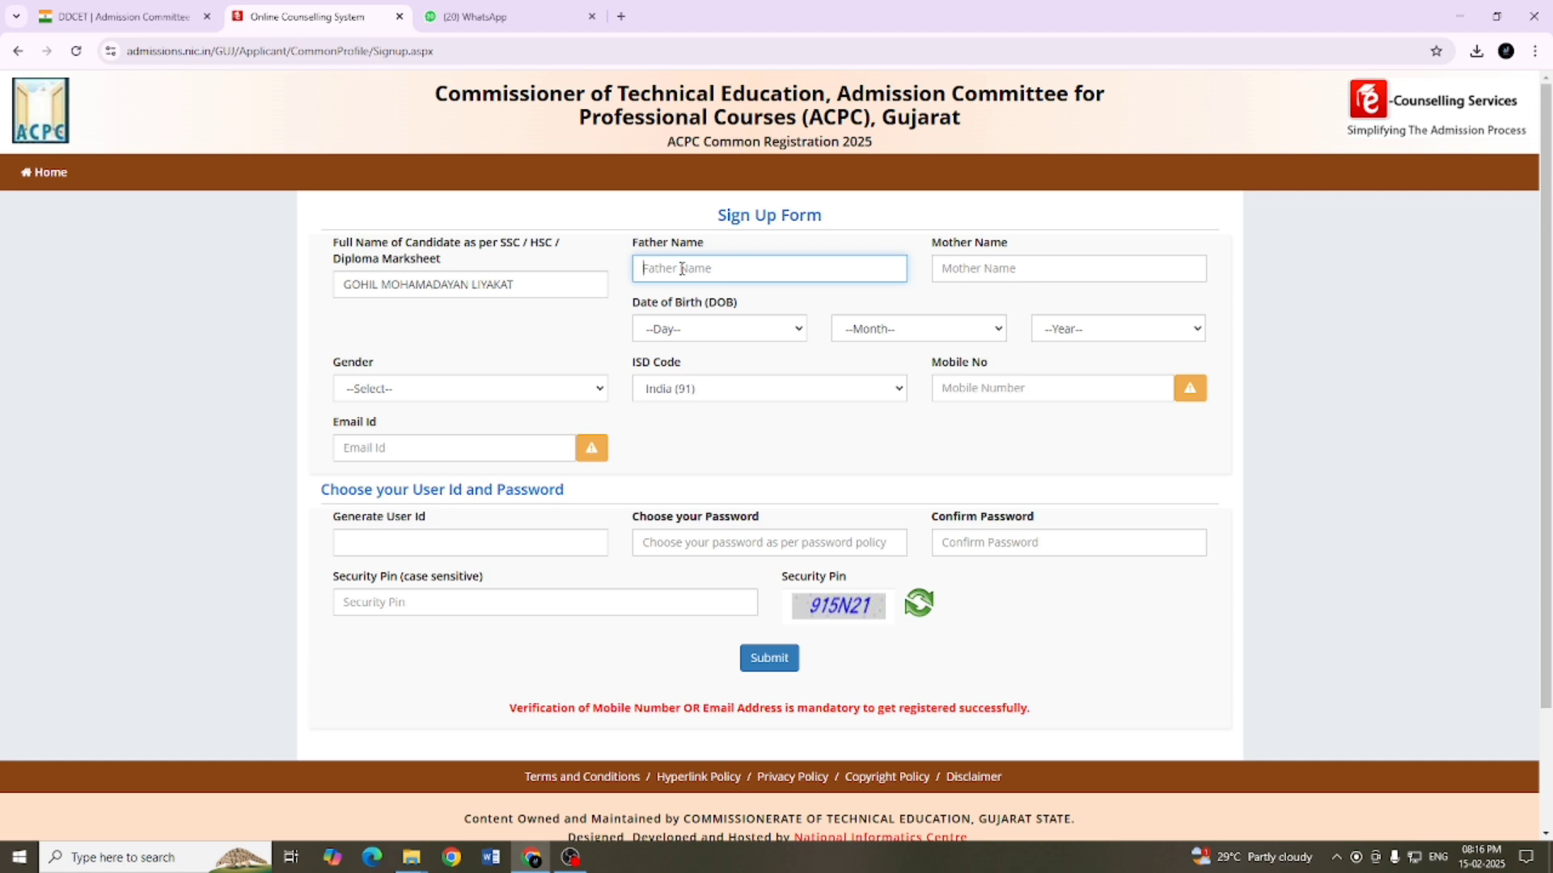
text(LIYAKAT)
click(997, 272)
text(NASIM)
Step: Select the candidate's day, month and year of birth and set the gender to Male
click(689, 328)
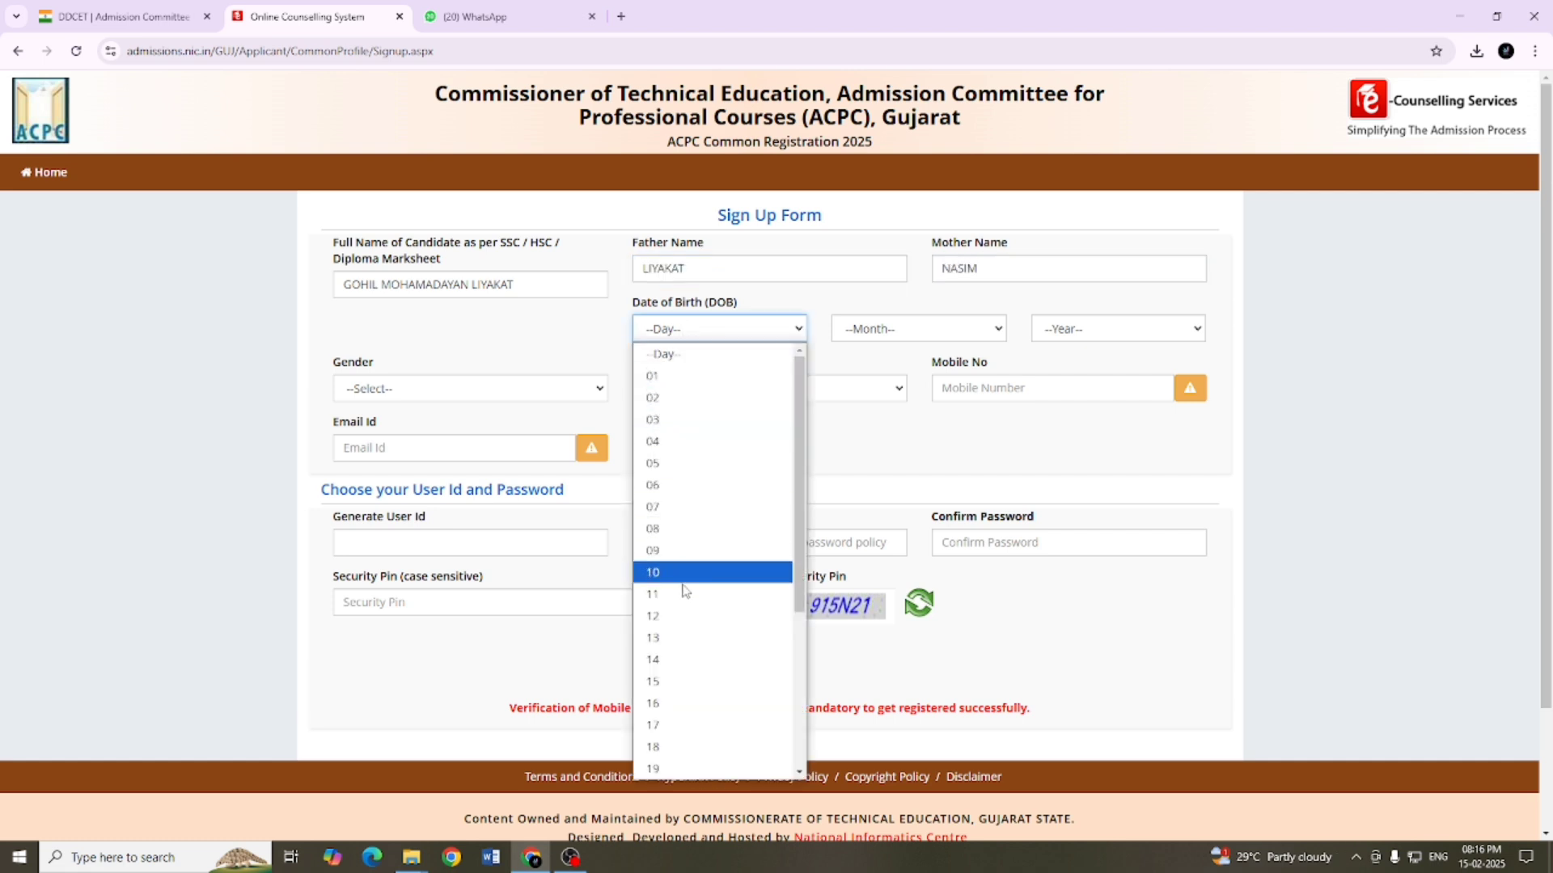
scroll(670, 732, down, 2)
click(670, 715)
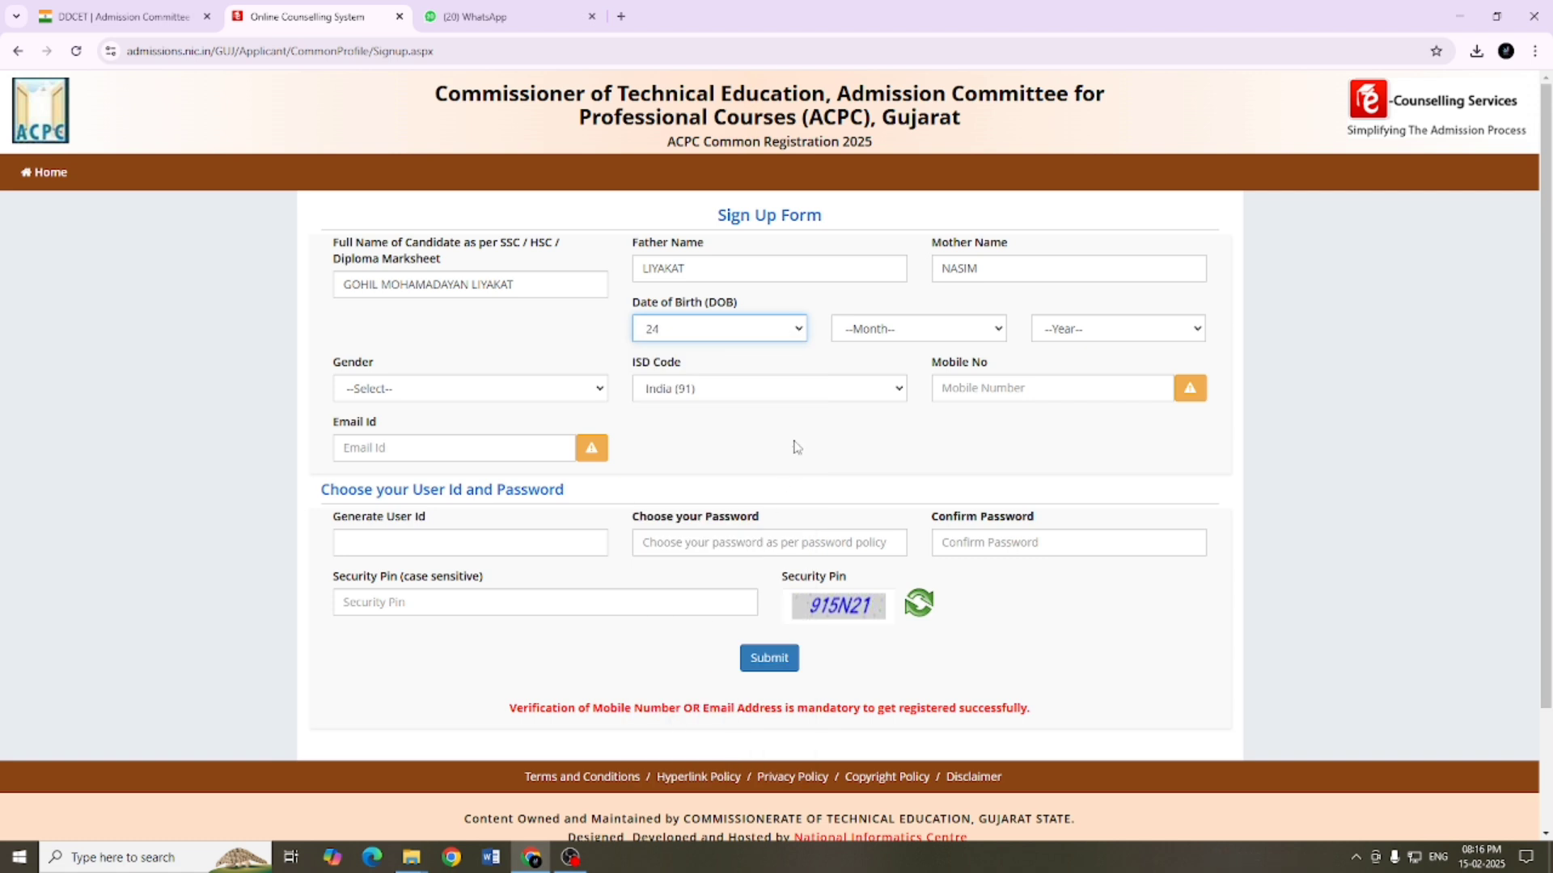
click(863, 335)
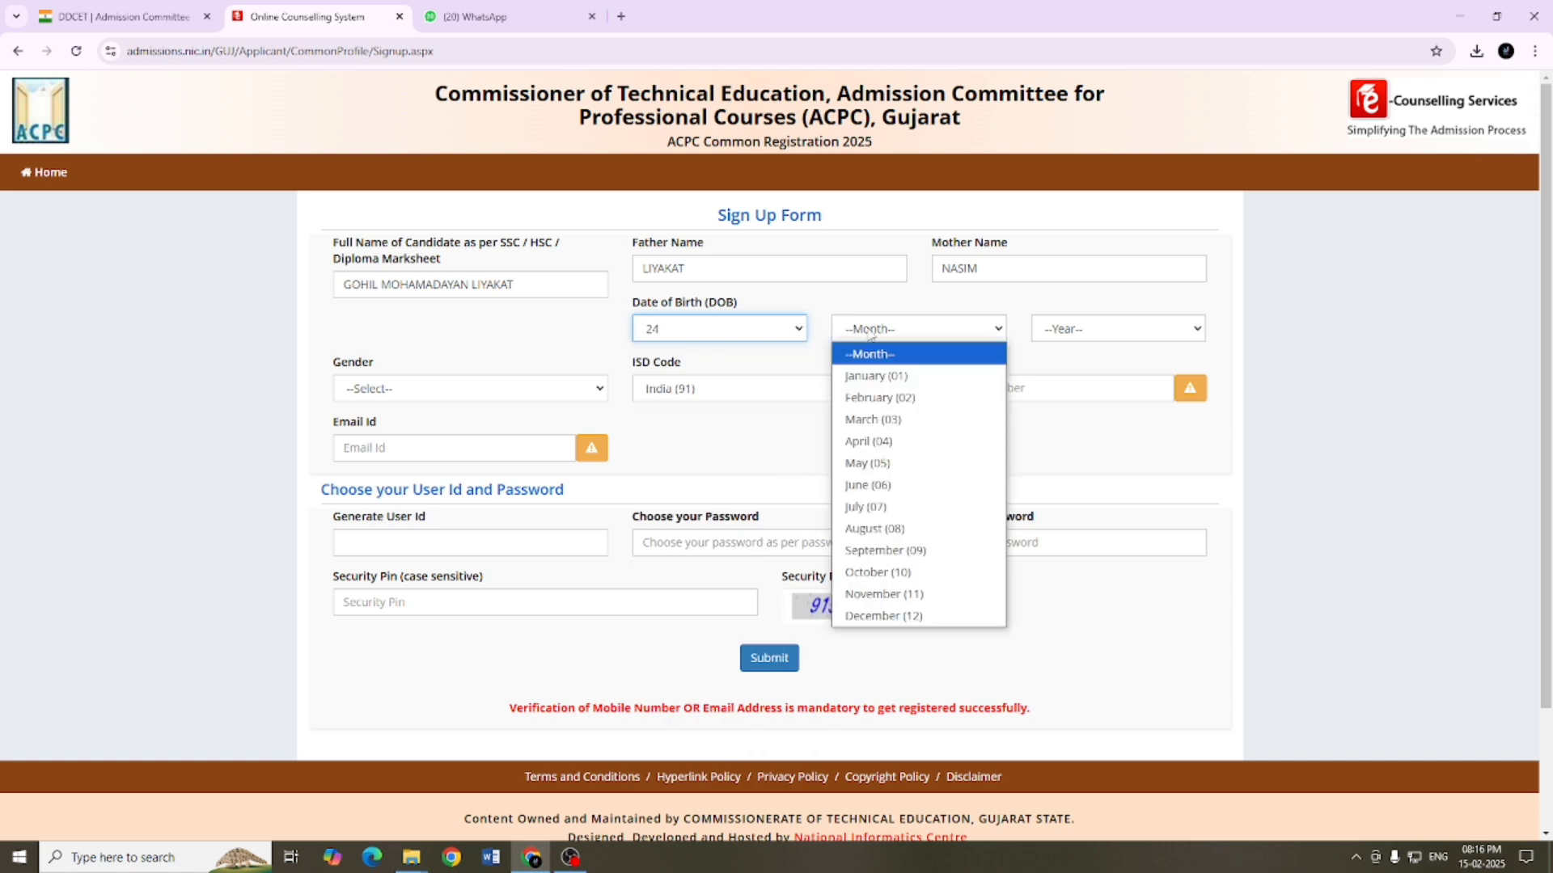
click(866, 462)
click(1050, 335)
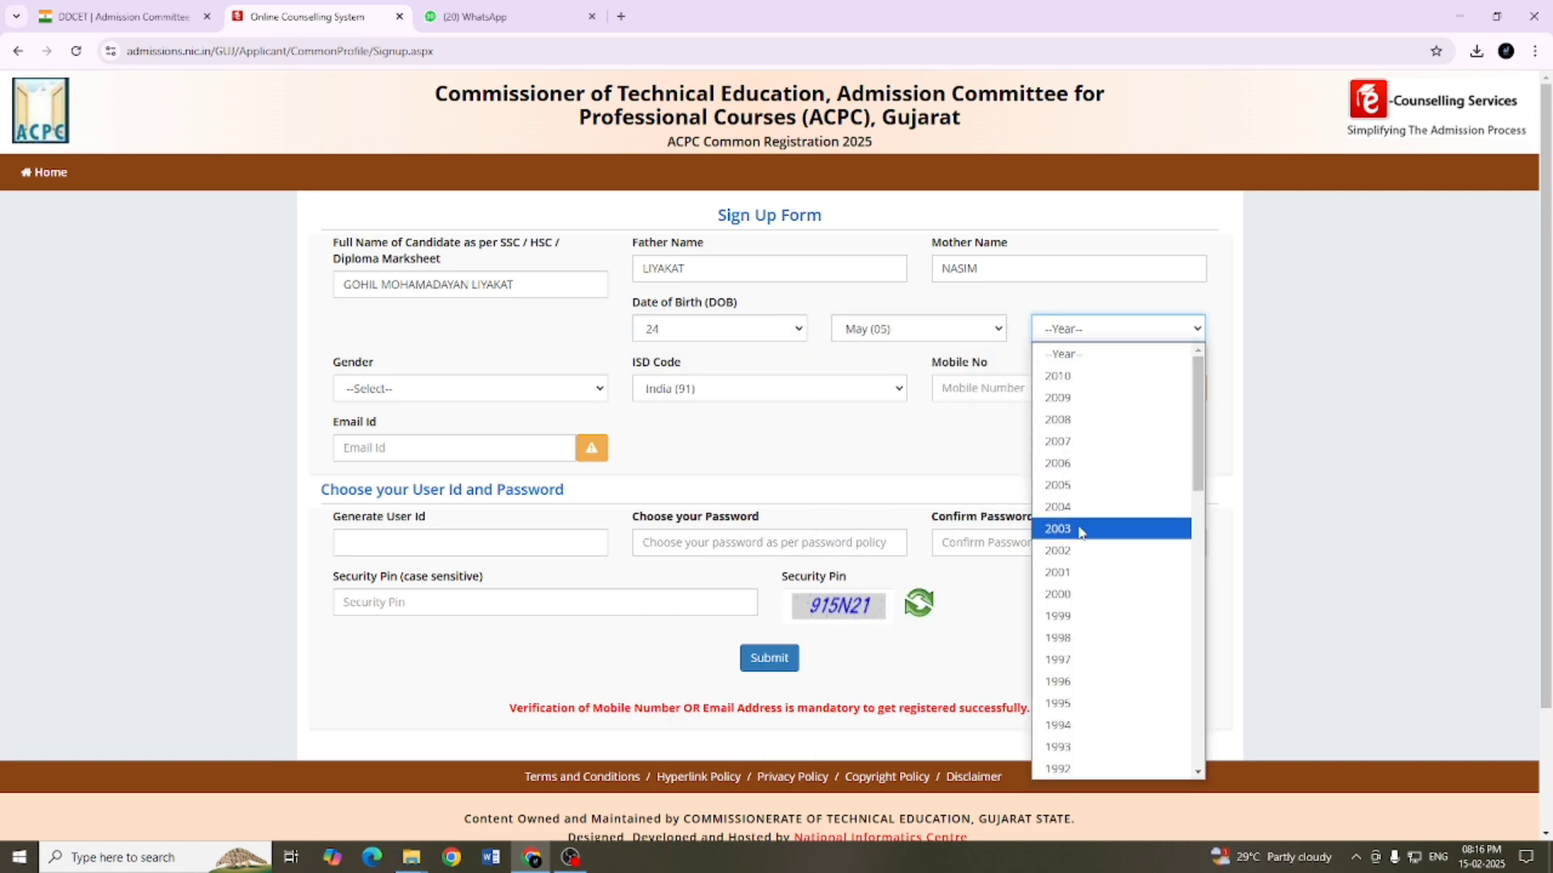
click(1074, 443)
click(441, 388)
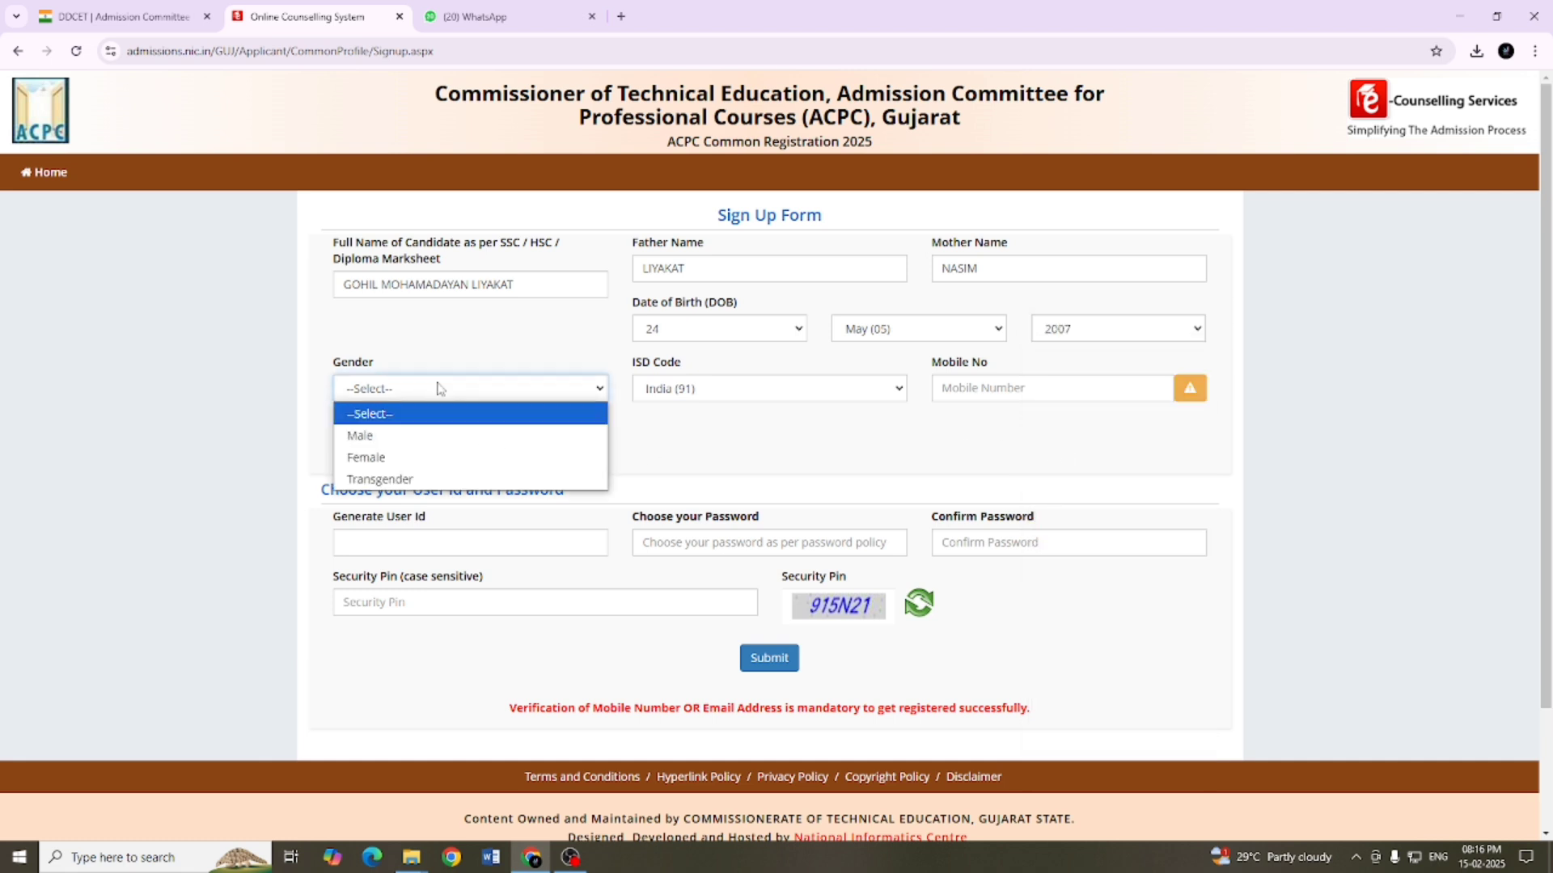
click(407, 440)
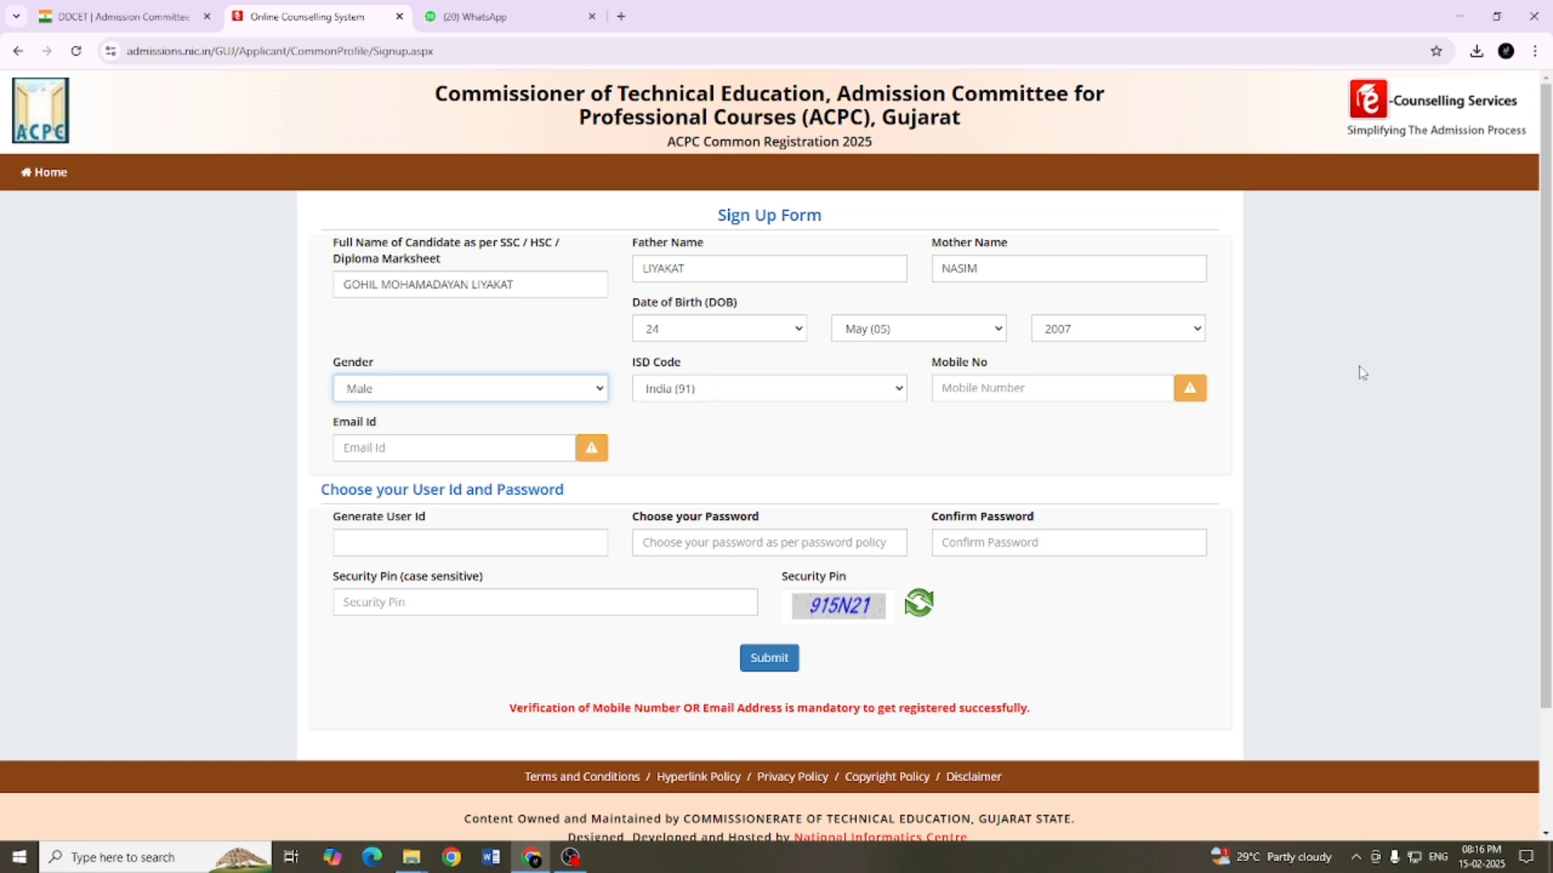
Step: Enter the candidate's mobile number and e-mail address in the sign-up form
click(1047, 388)
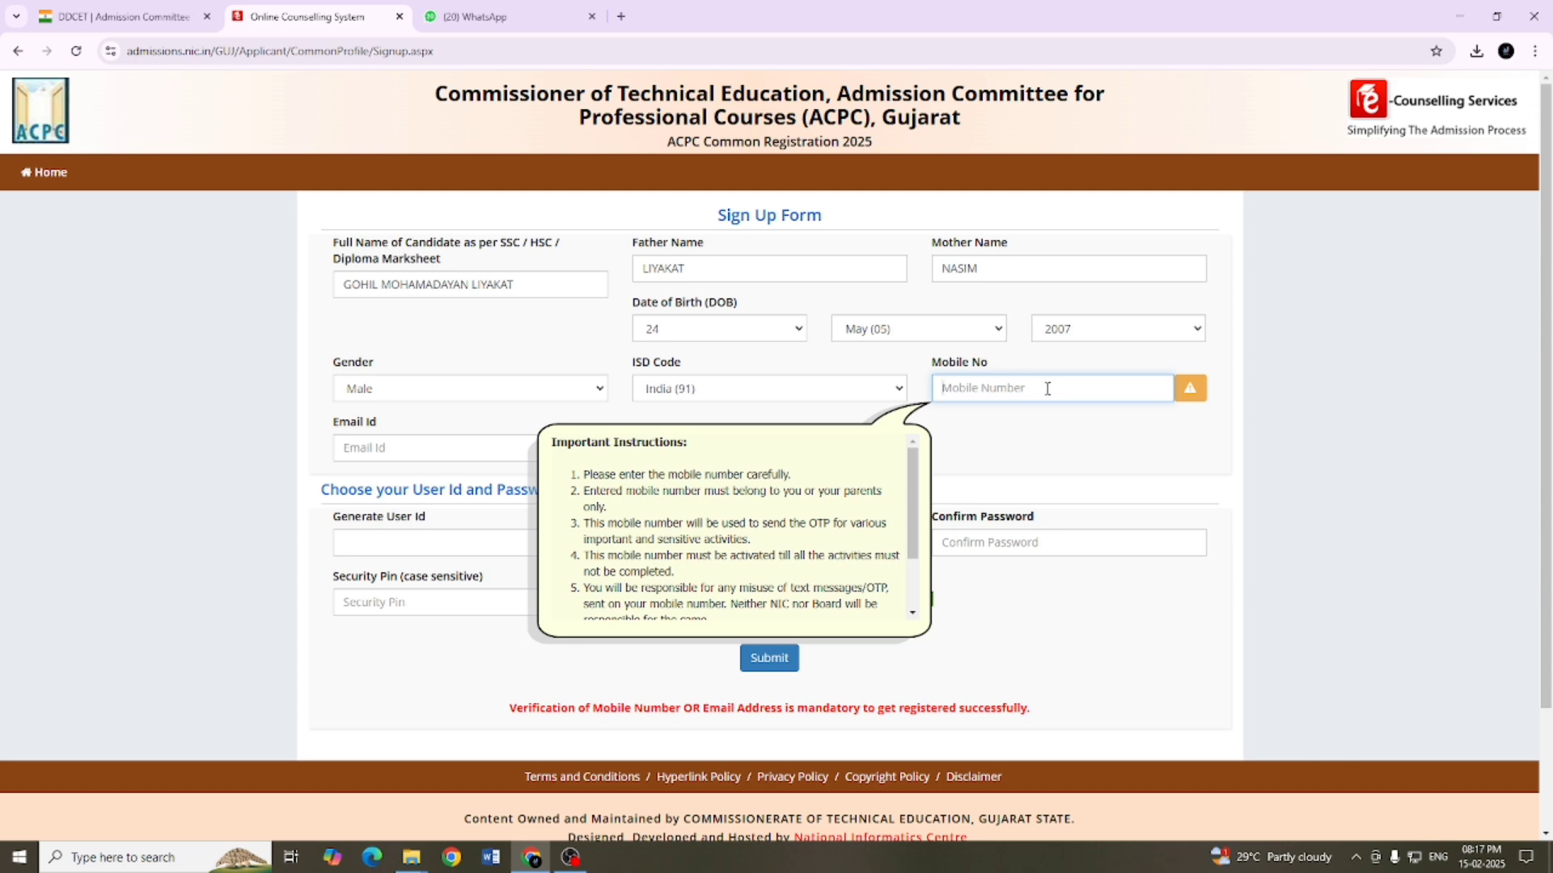
key(ctrl+v)
click(481, 450)
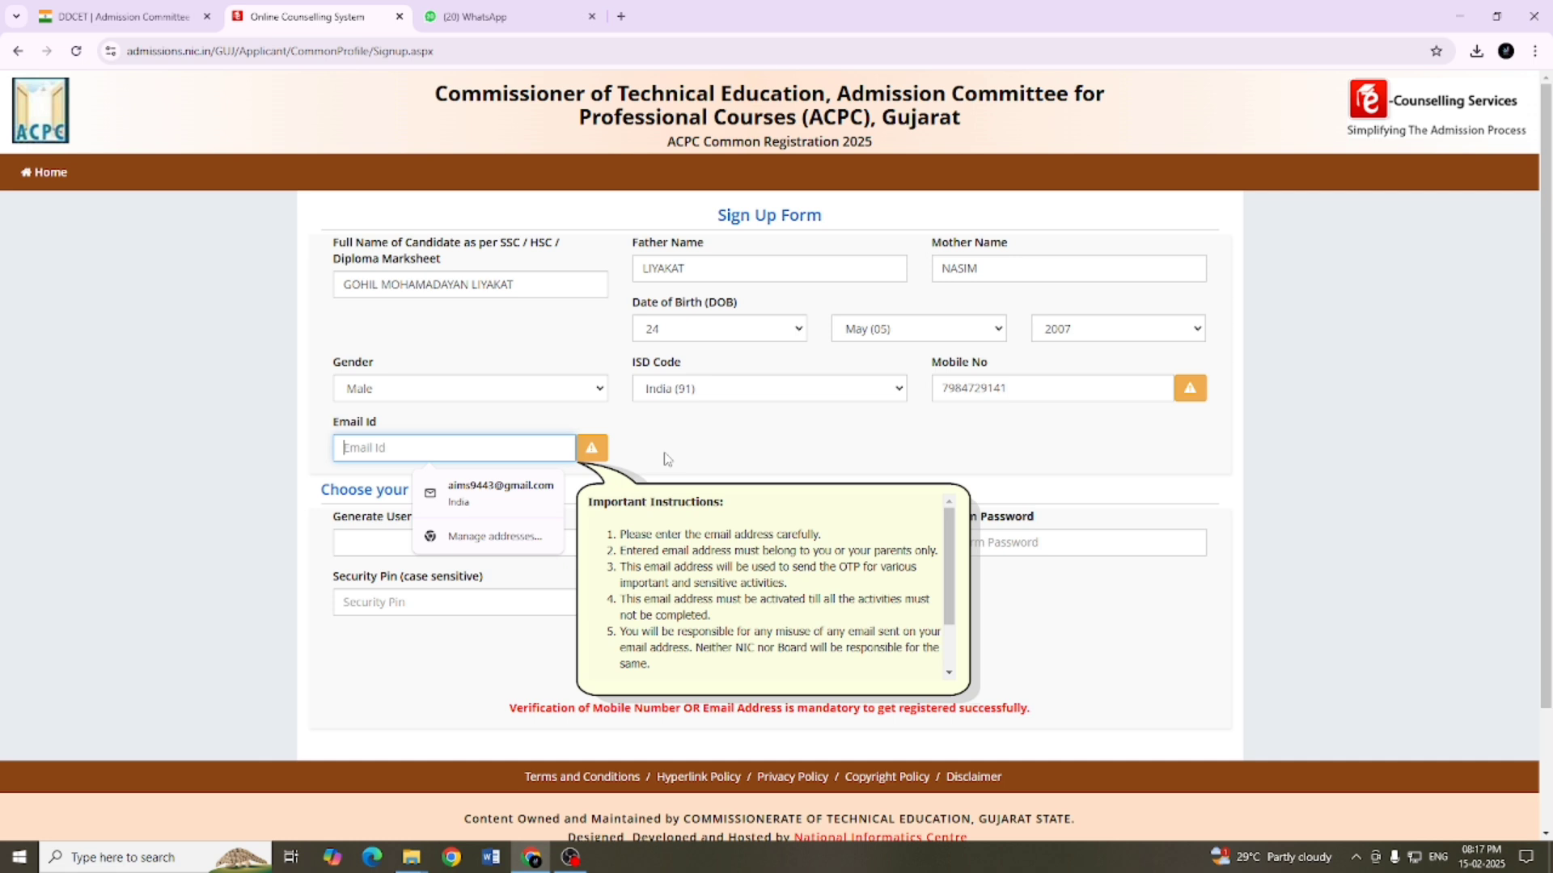
key(ctrl+v)
Step: Enter the chosen user ID for the candidate's new account
click(401, 537)
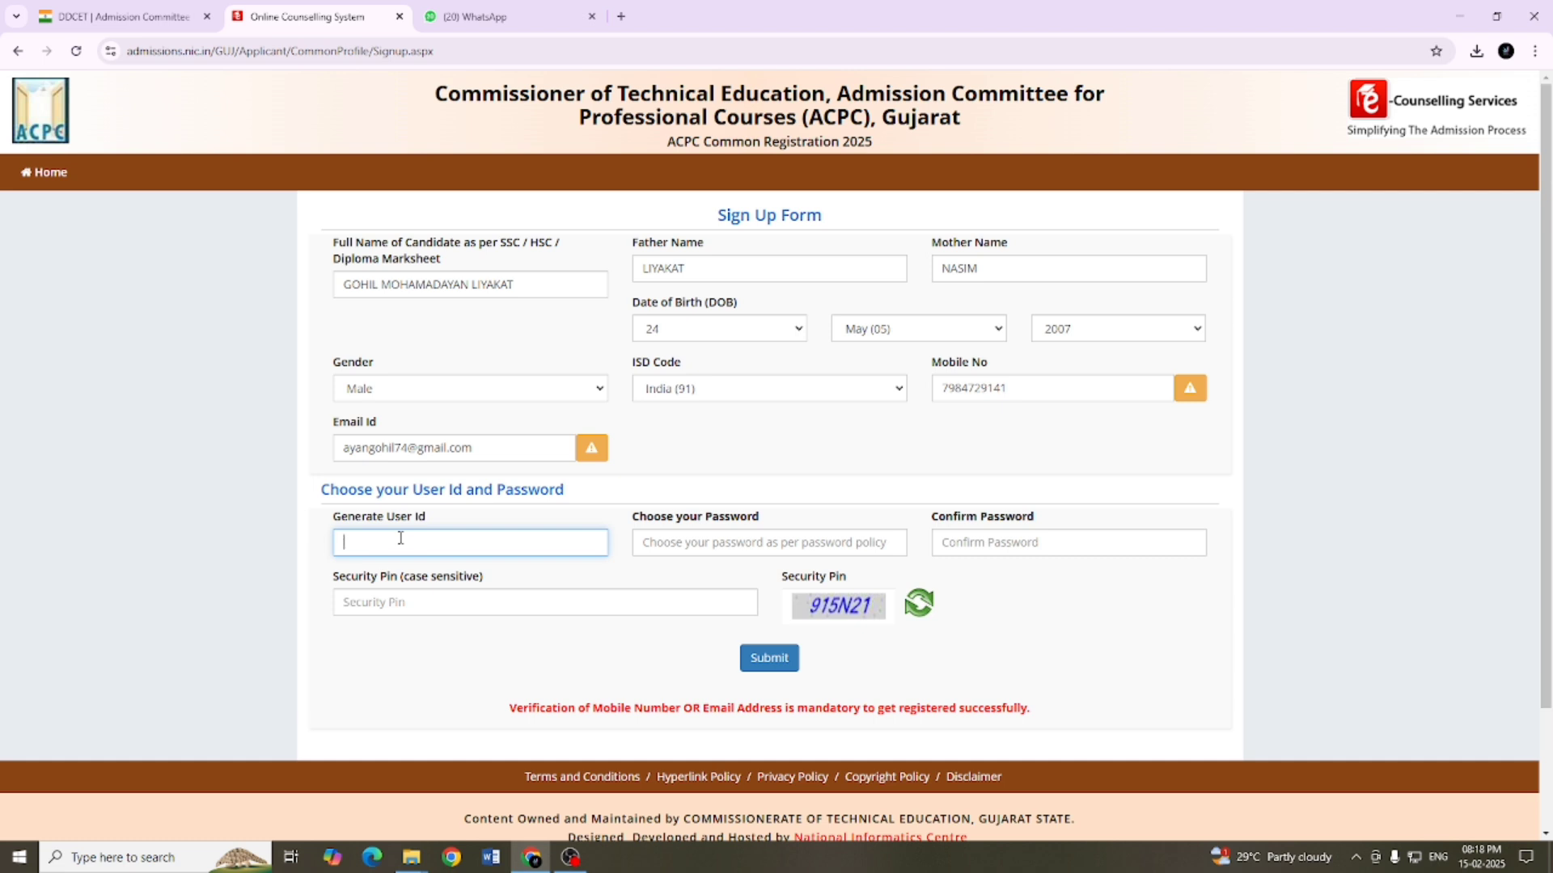
Step: Enter and confirm an account password that meets the policy, and submit the sign-up form with its security pin
click(706, 547)
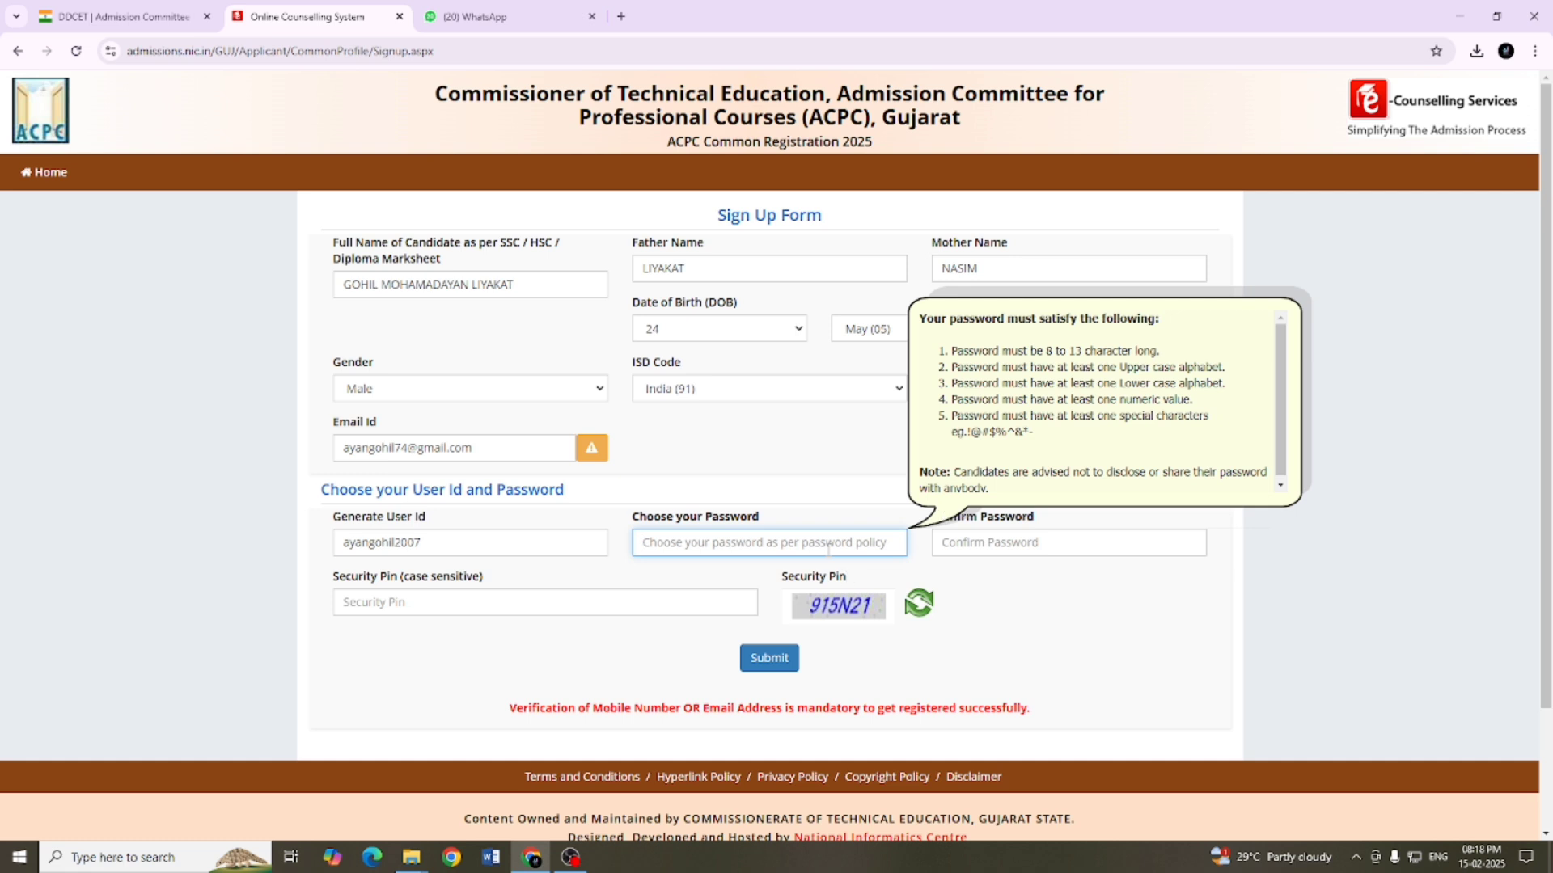
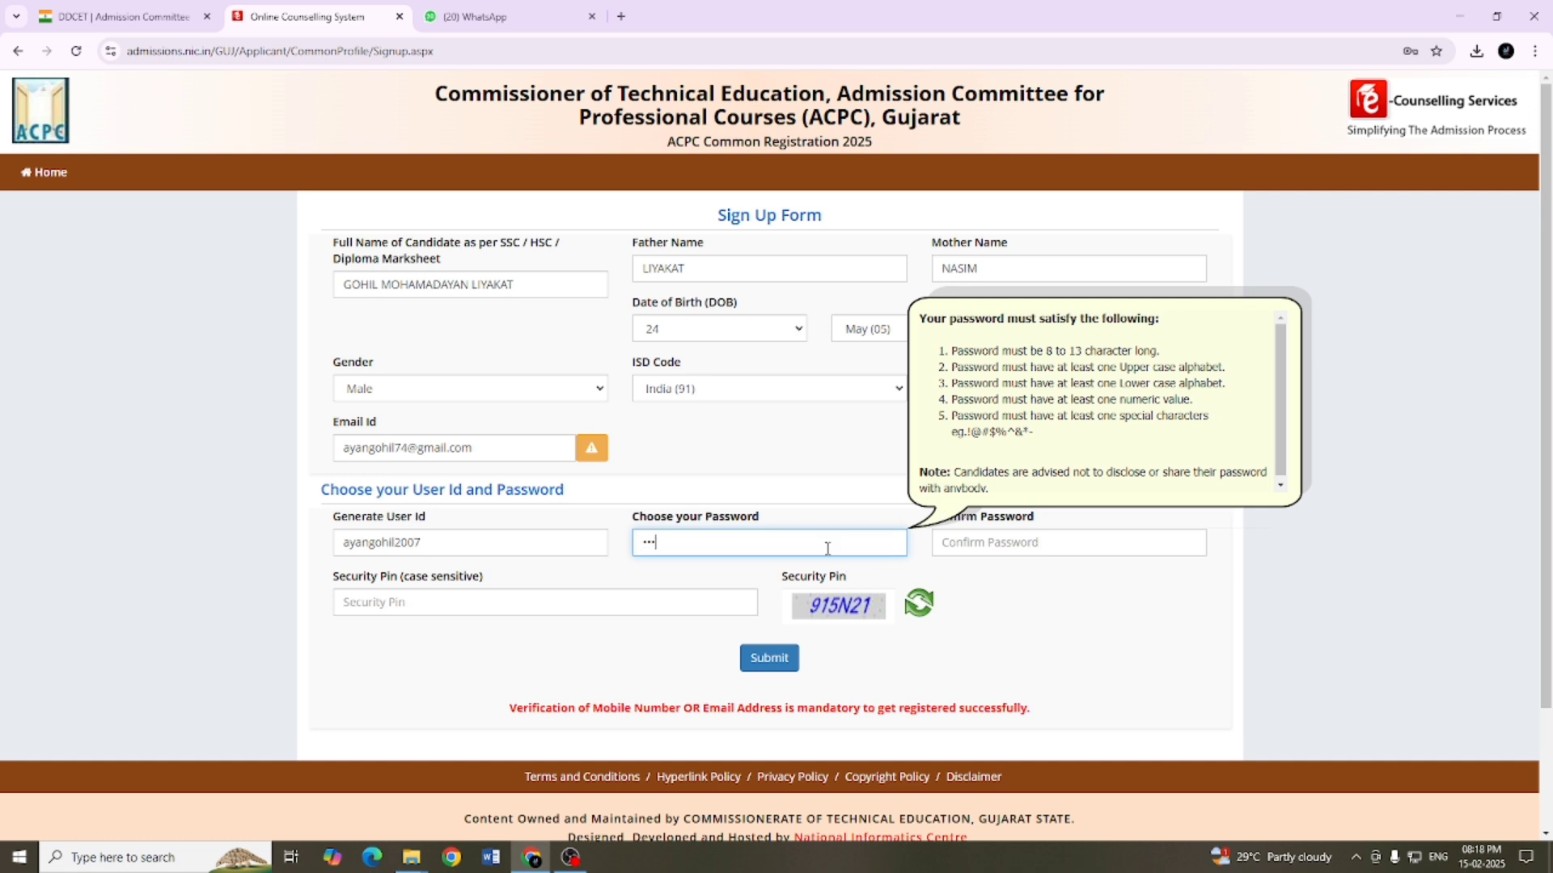
click(948, 544)
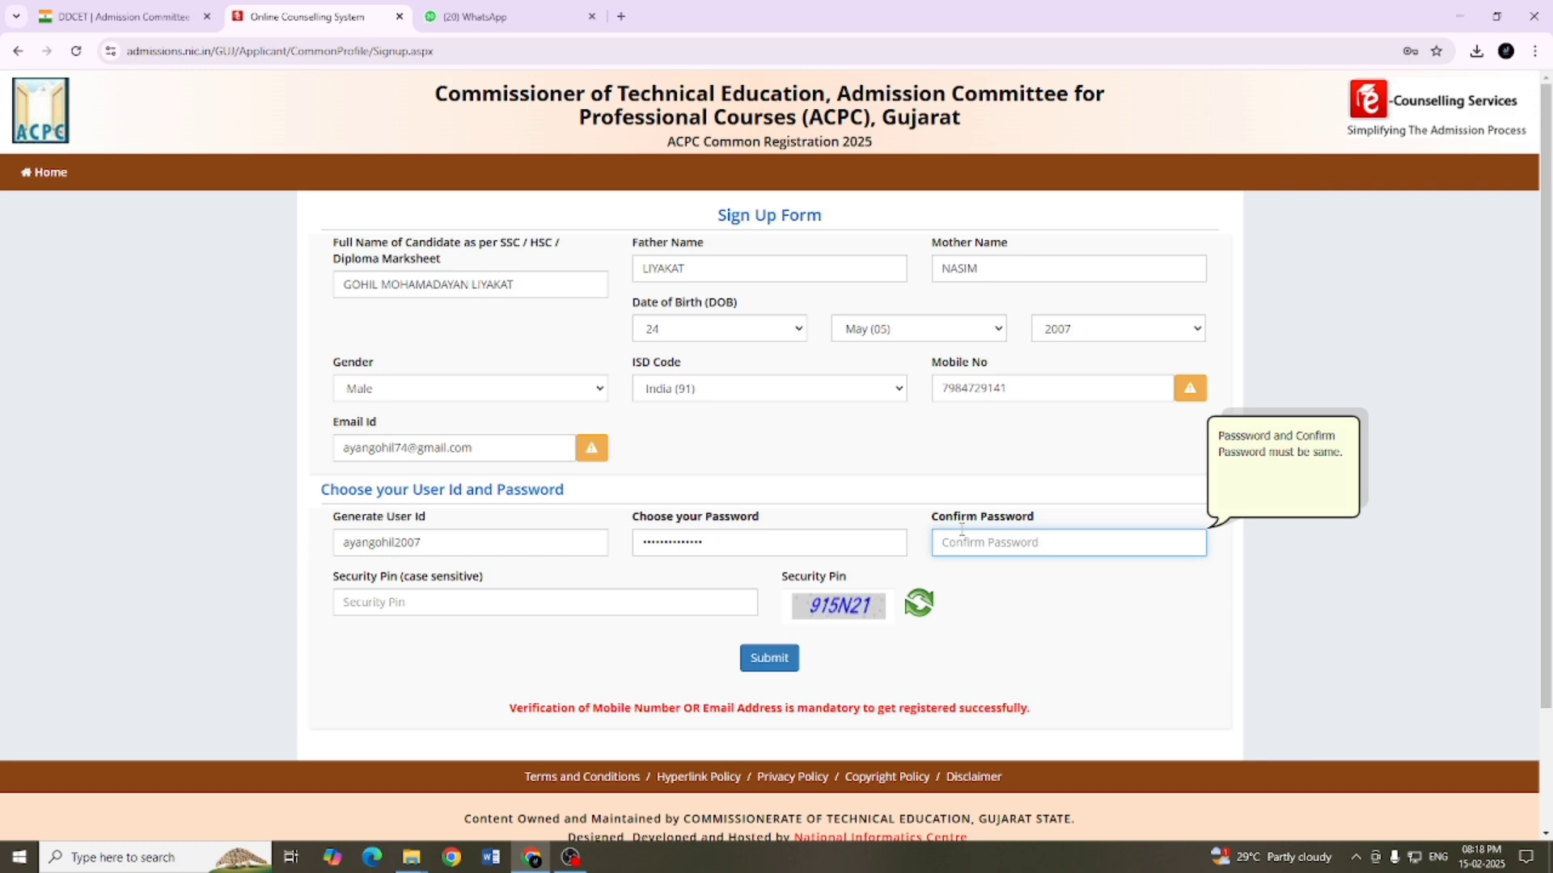
text(A)
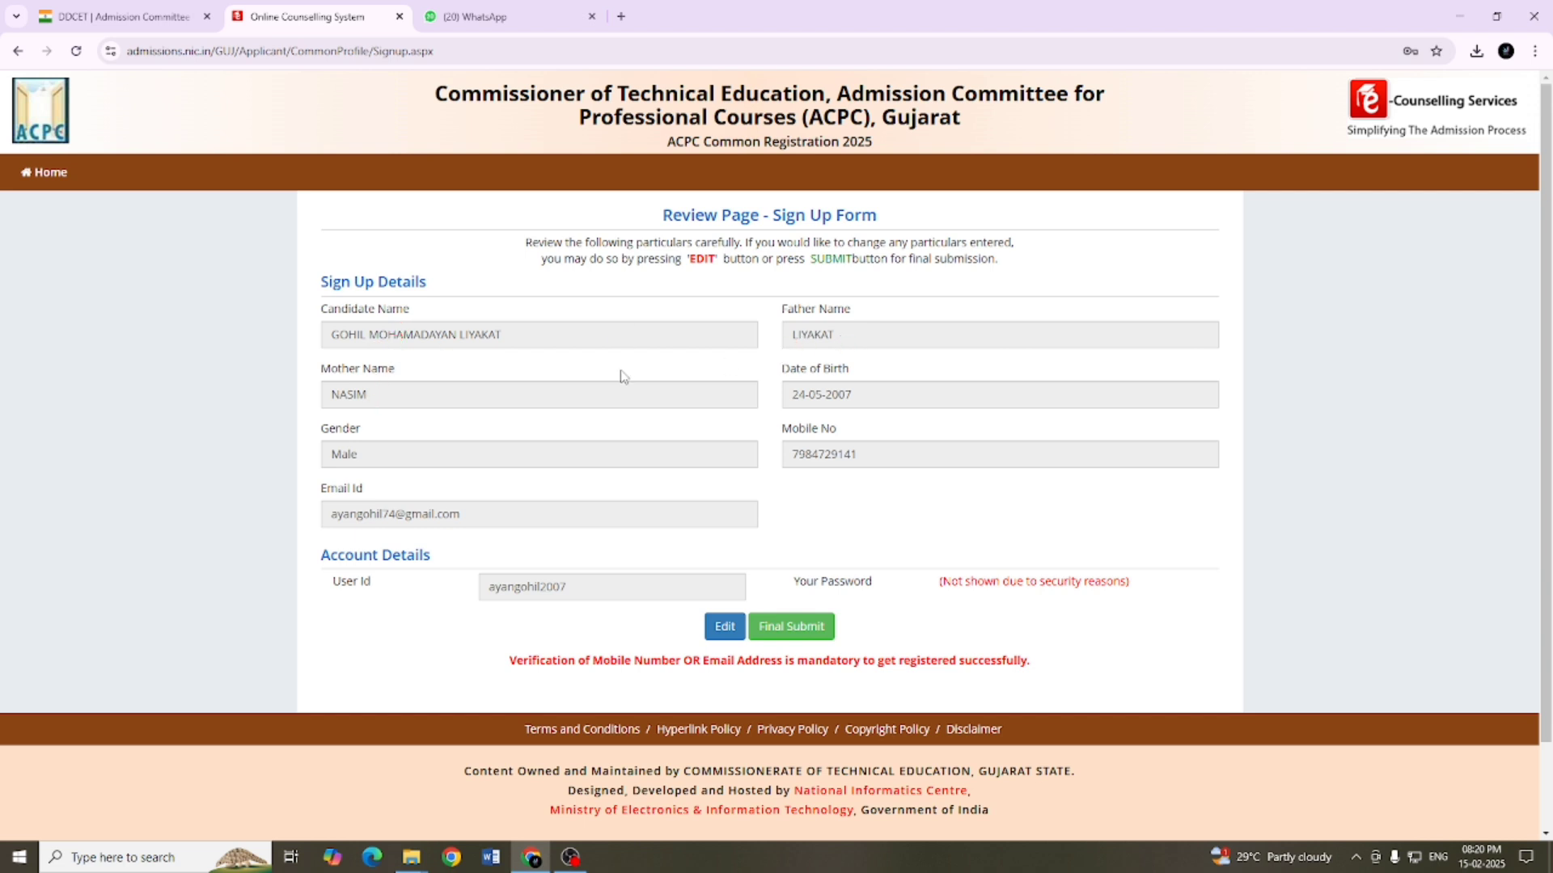
Step: Final-submit the reviewed sign-up details and verify them with the mobile one-time password and the security pin
scroll(745, 553, down, 1)
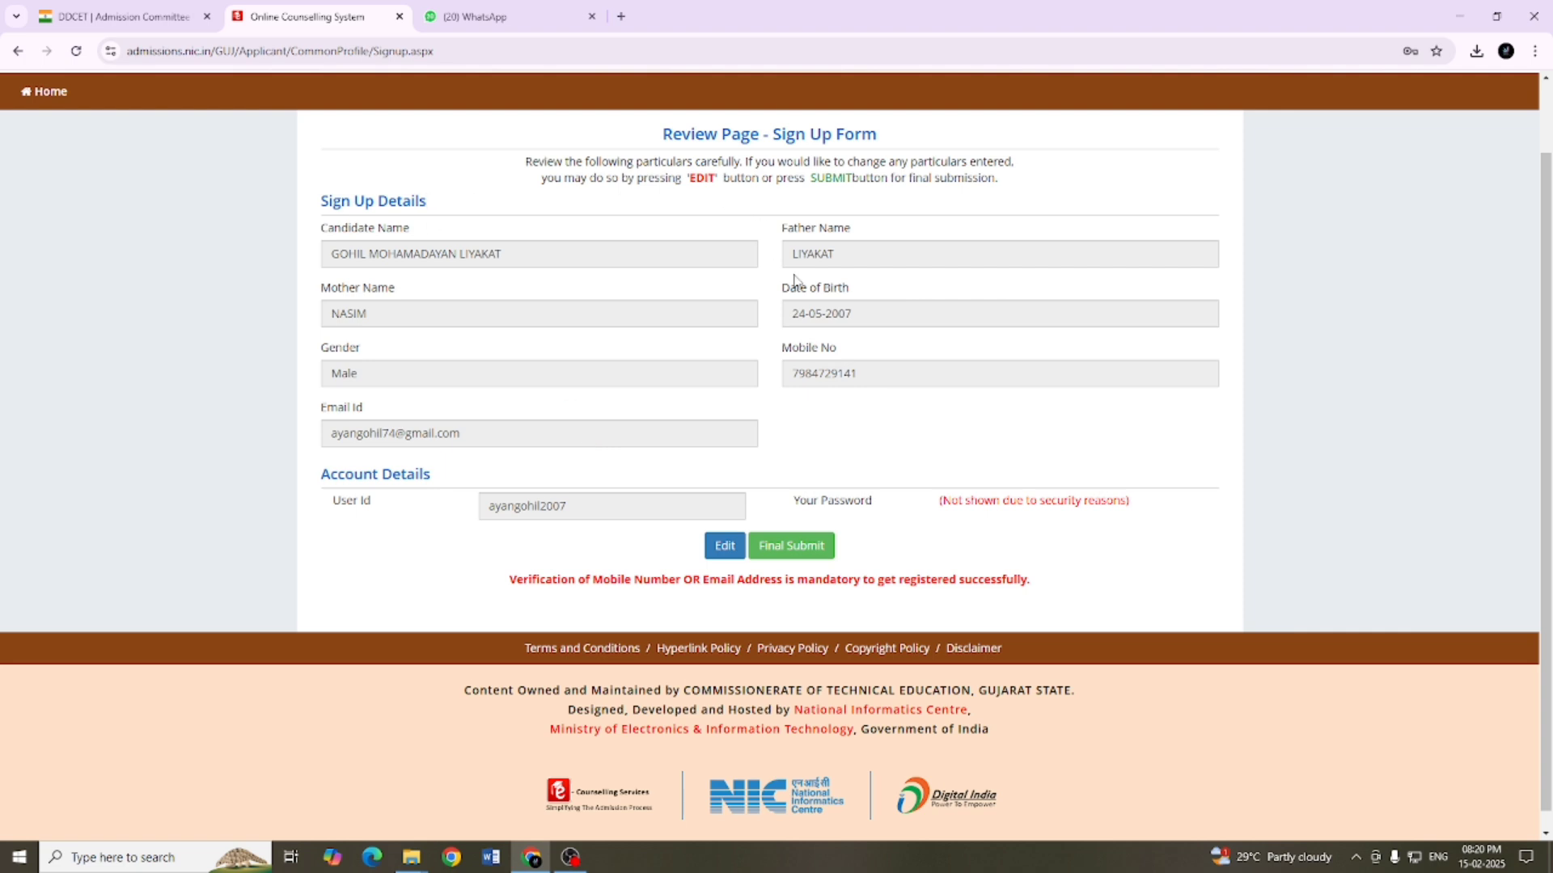
click(796, 553)
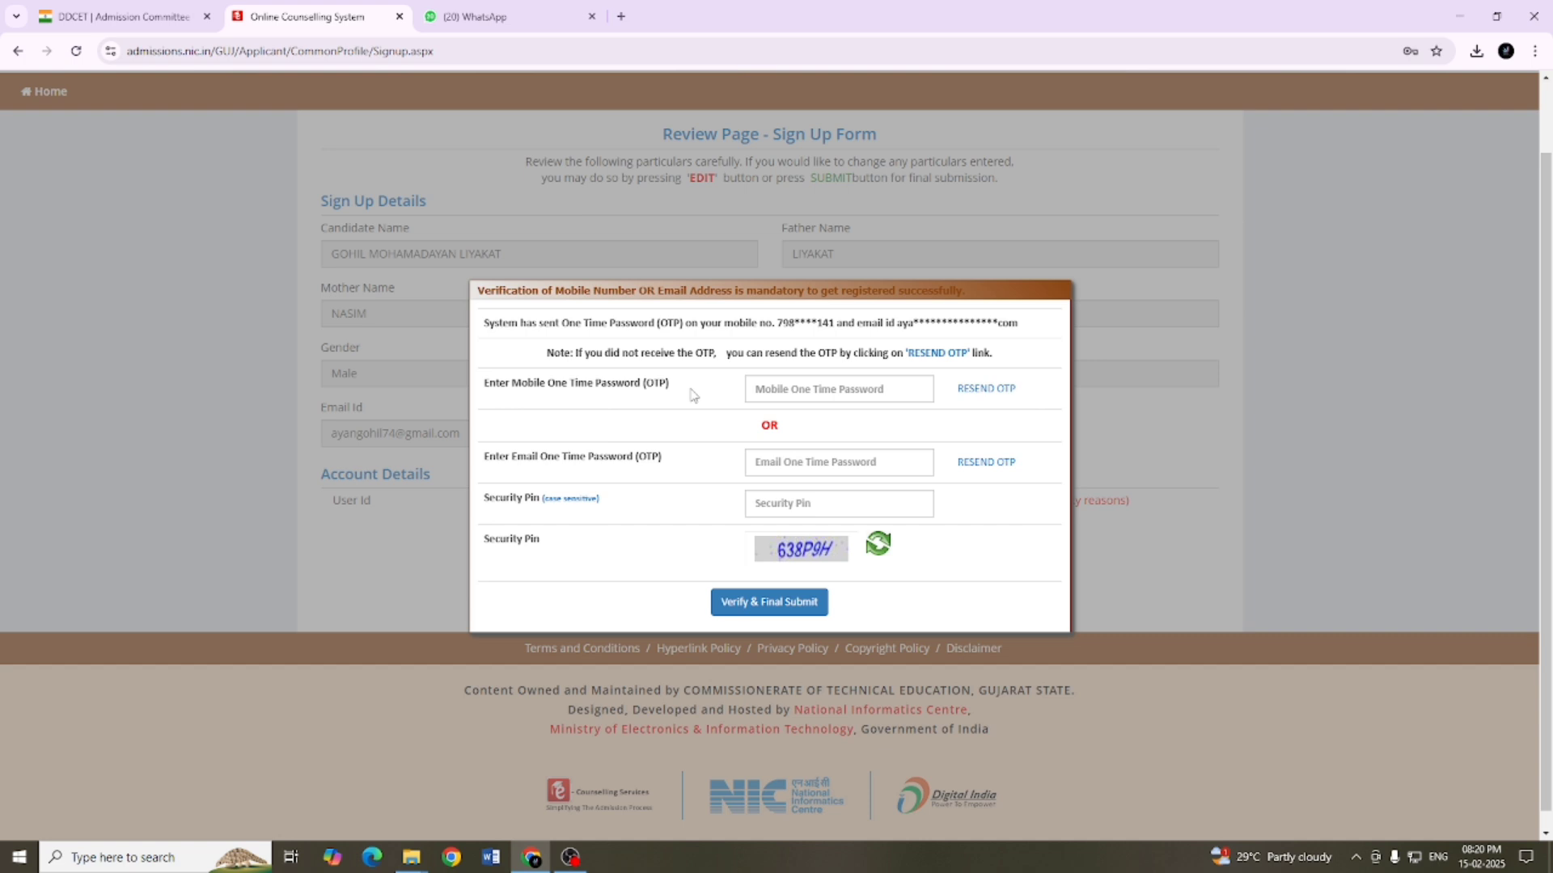
click(801, 395)
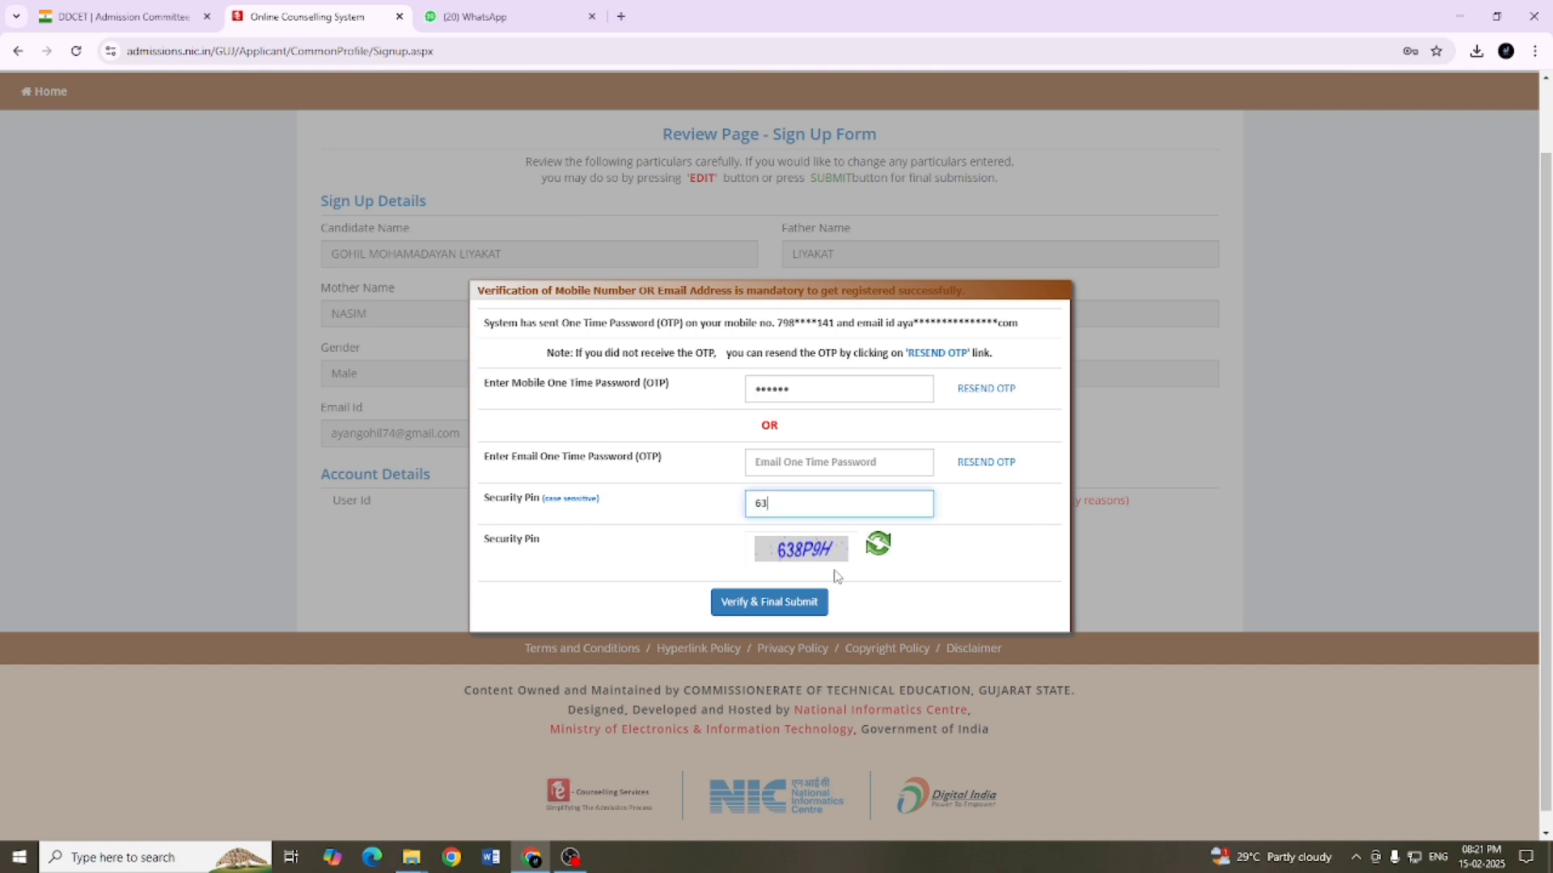
click(791, 606)
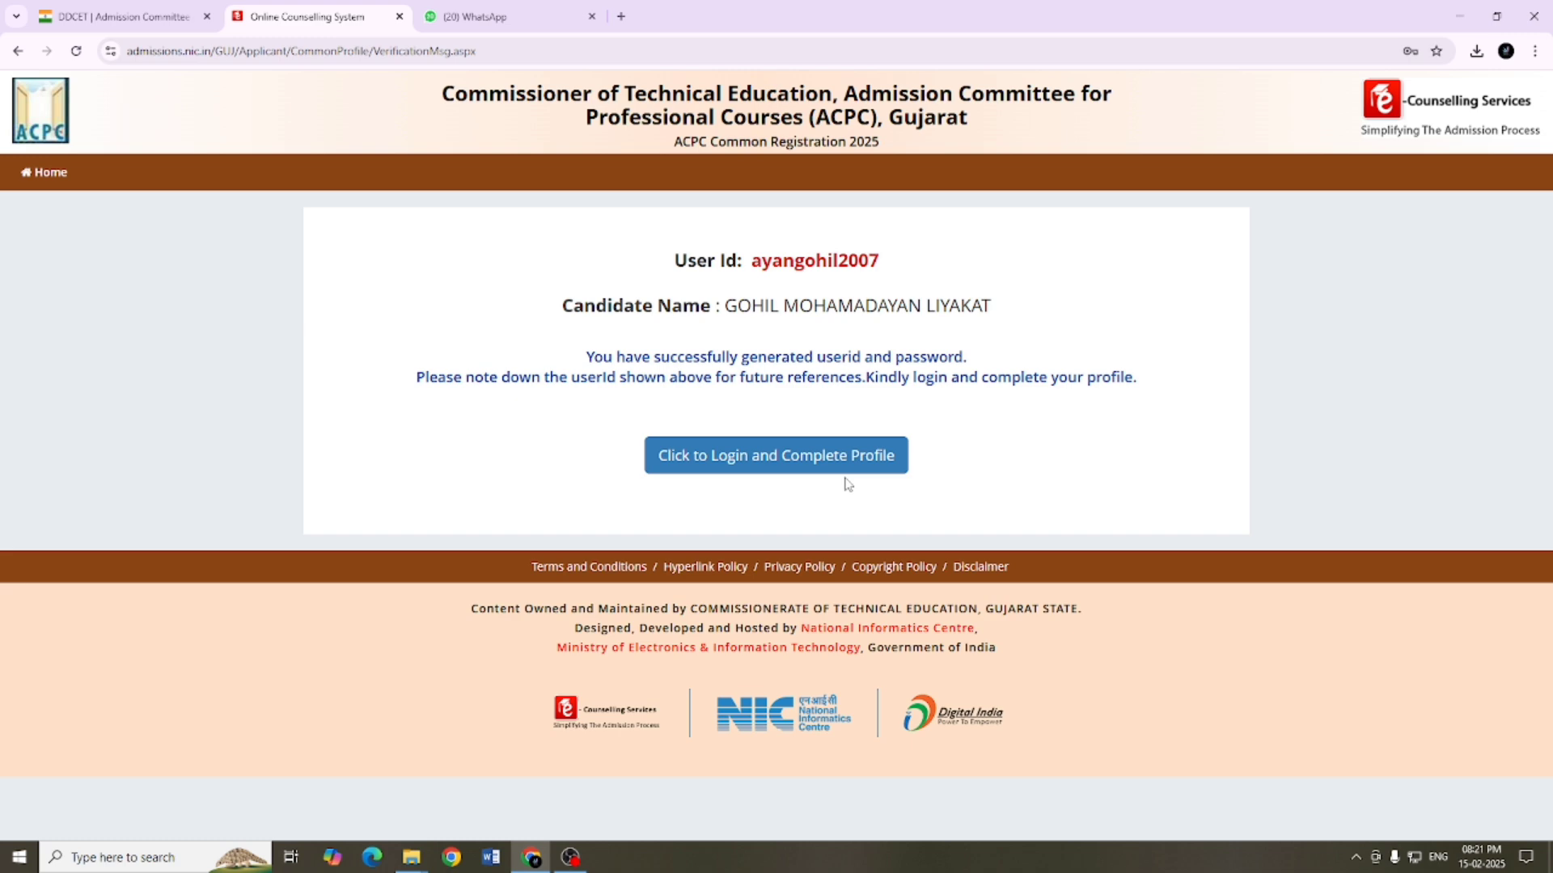
Step: Sign in to ACPC Common Registration 2025 with the new user ID, the account password and the security pin
click(764, 461)
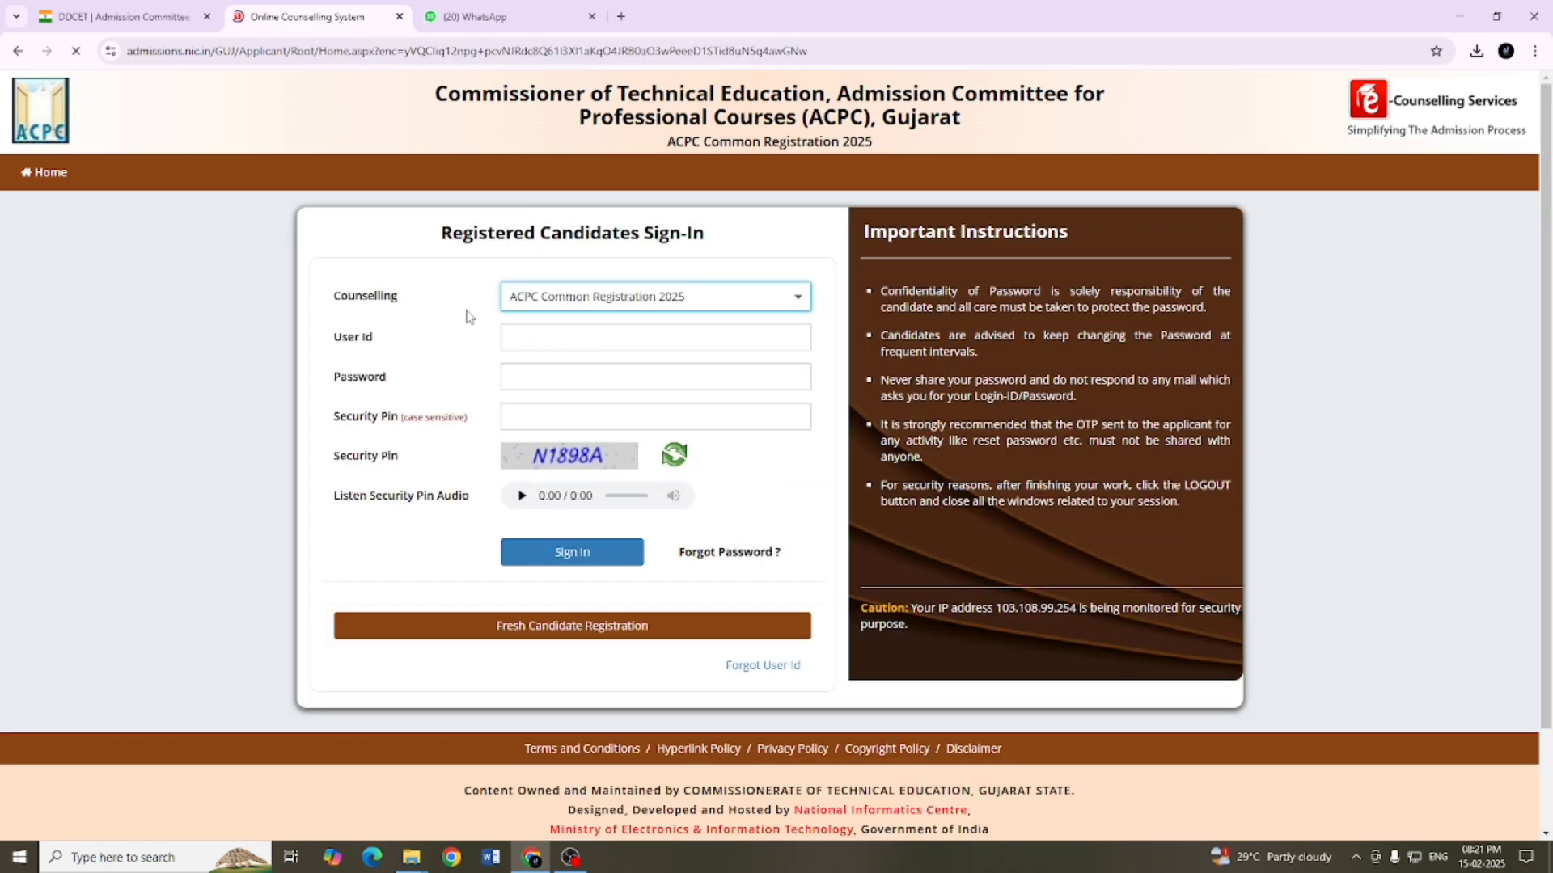
click(546, 333)
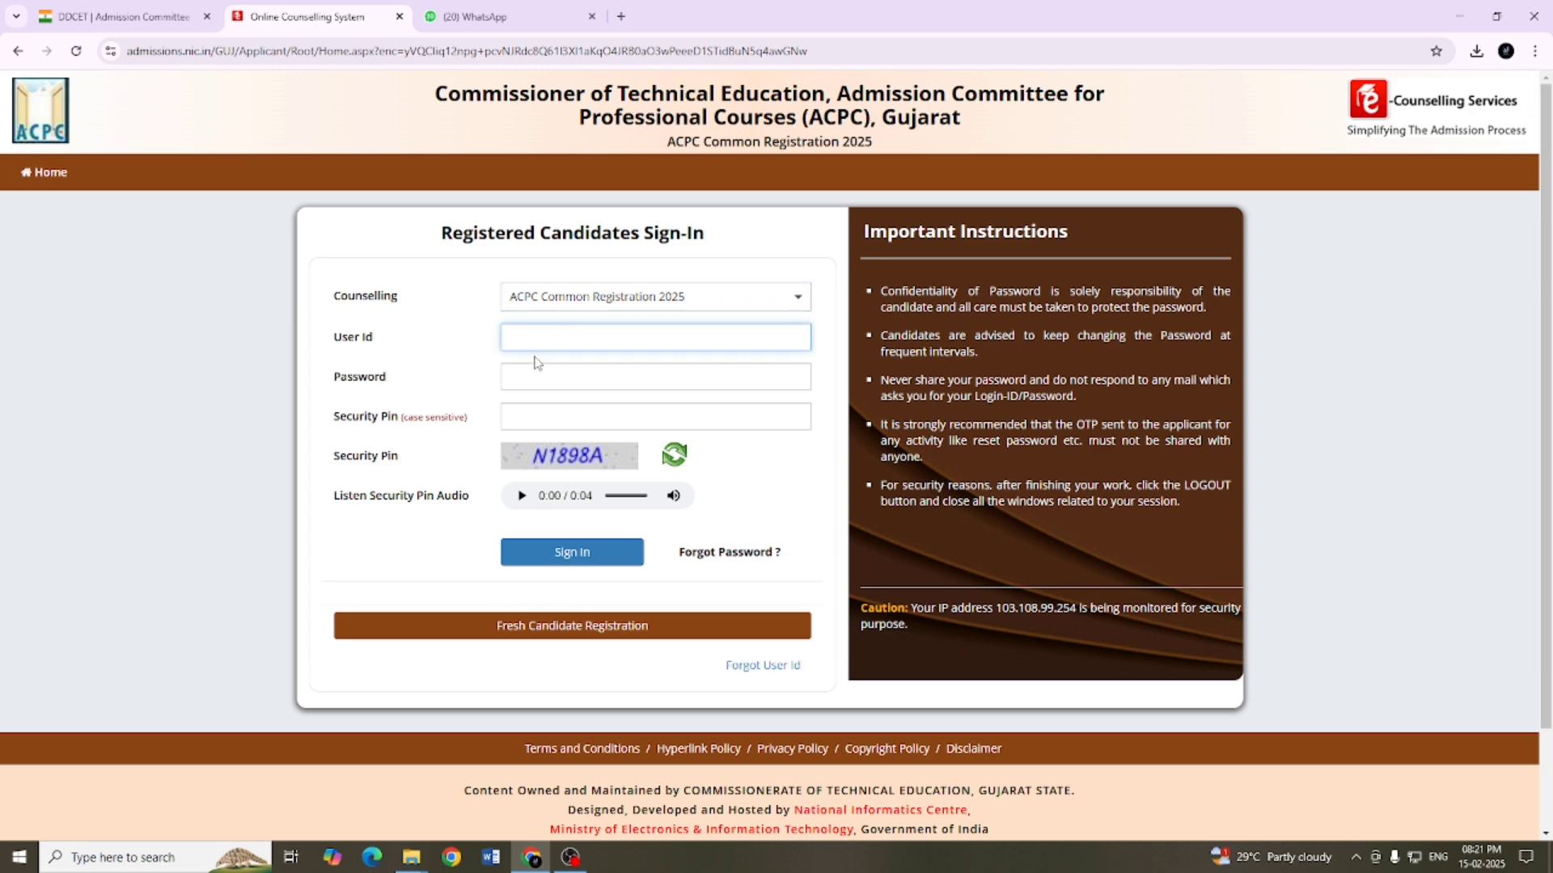
click(565, 387)
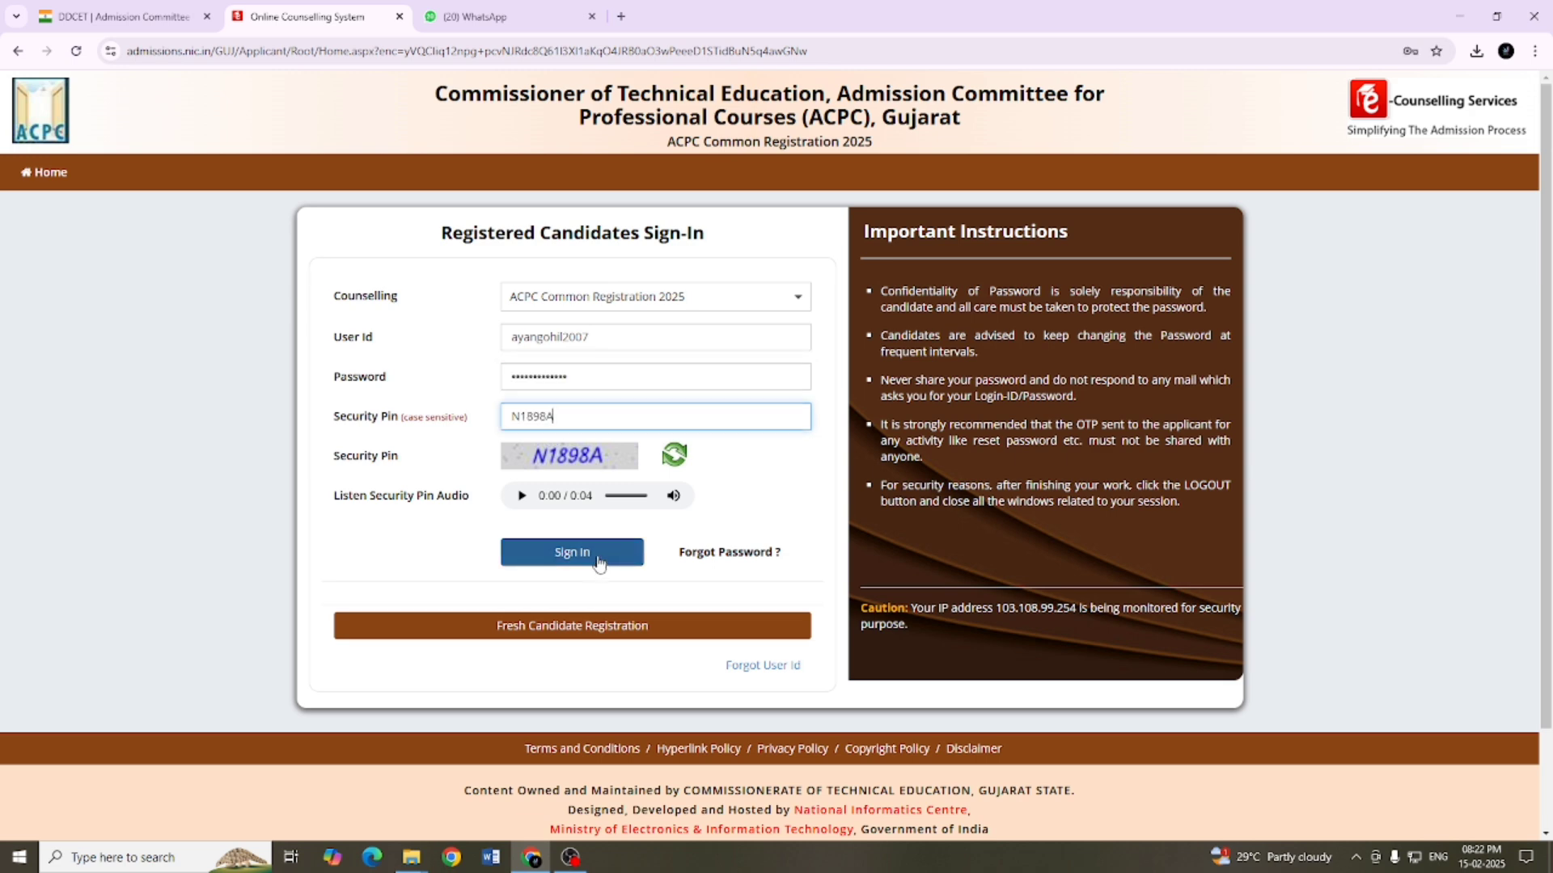
click(597, 558)
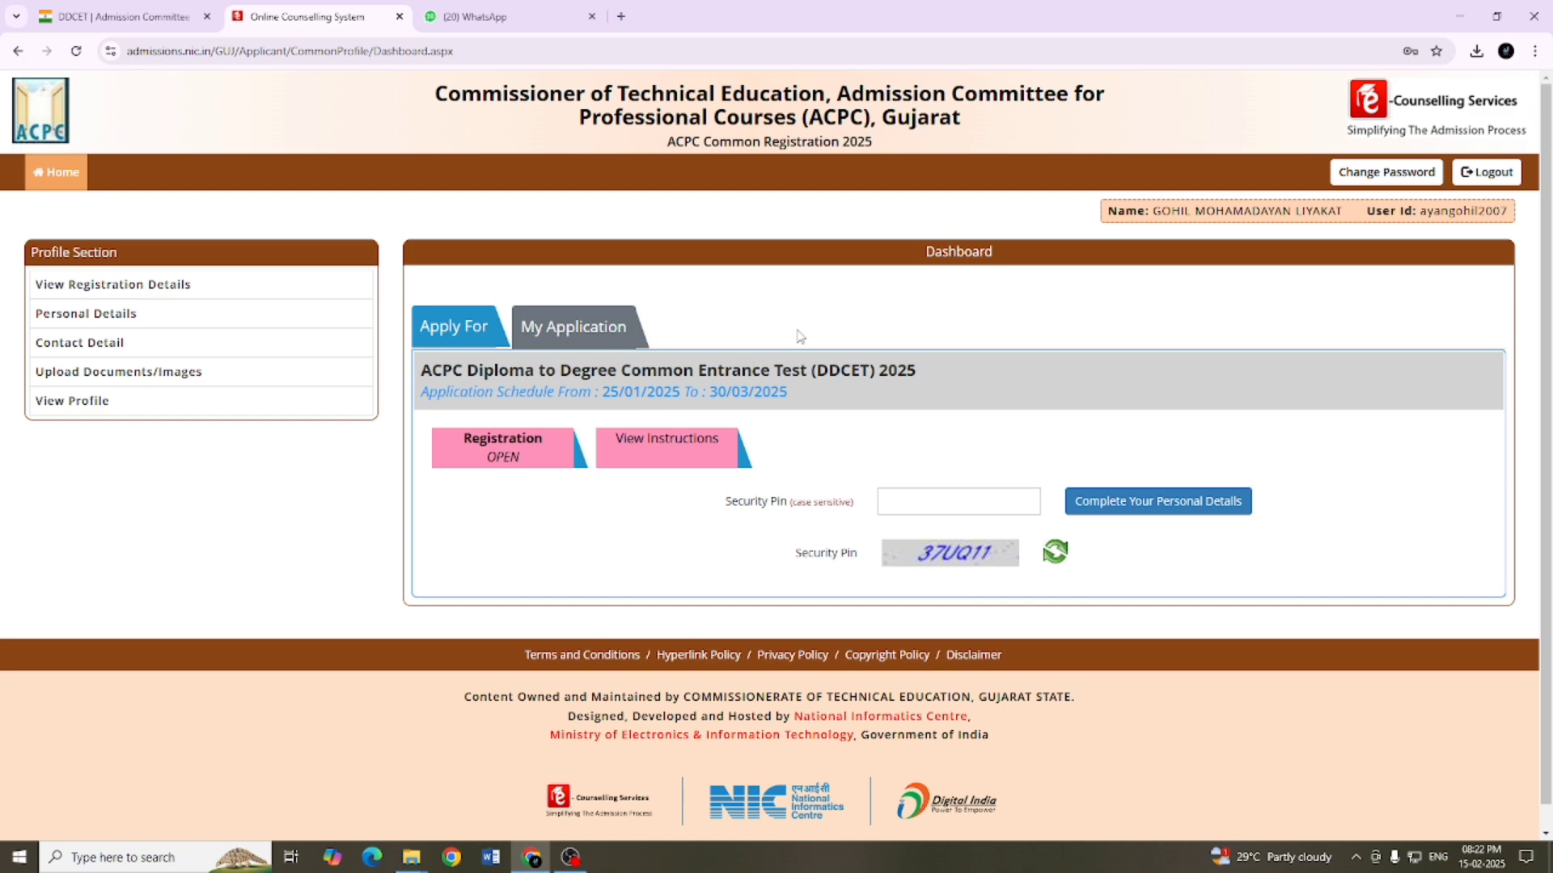
Step: Start completing the personal details for DDCET 2025 from the dashboard with the security pin, and accept the common profile notice
click(564, 338)
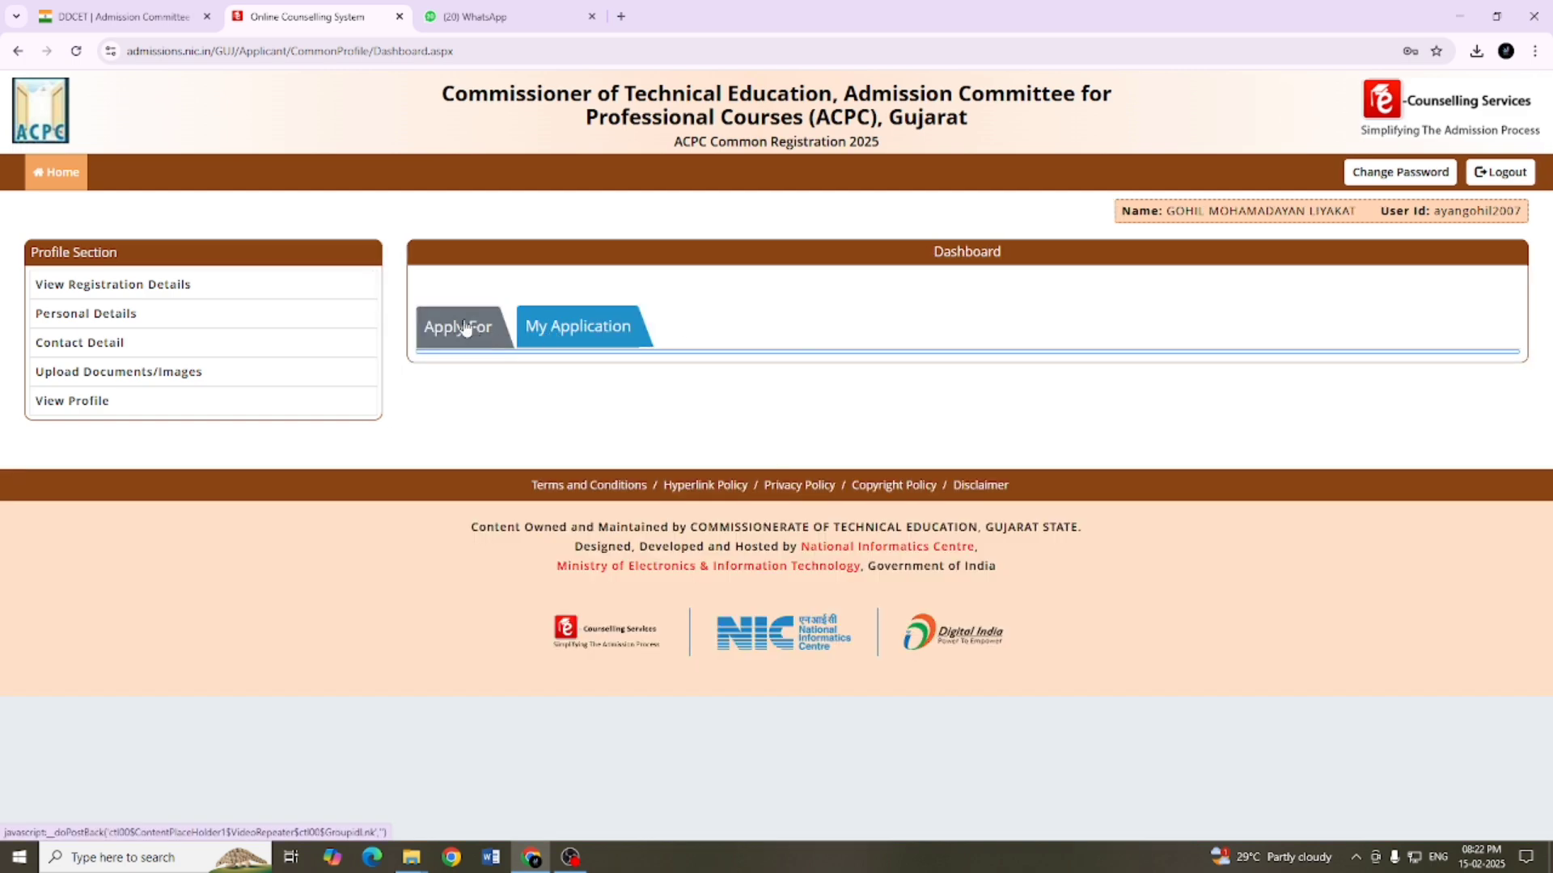
click(493, 330)
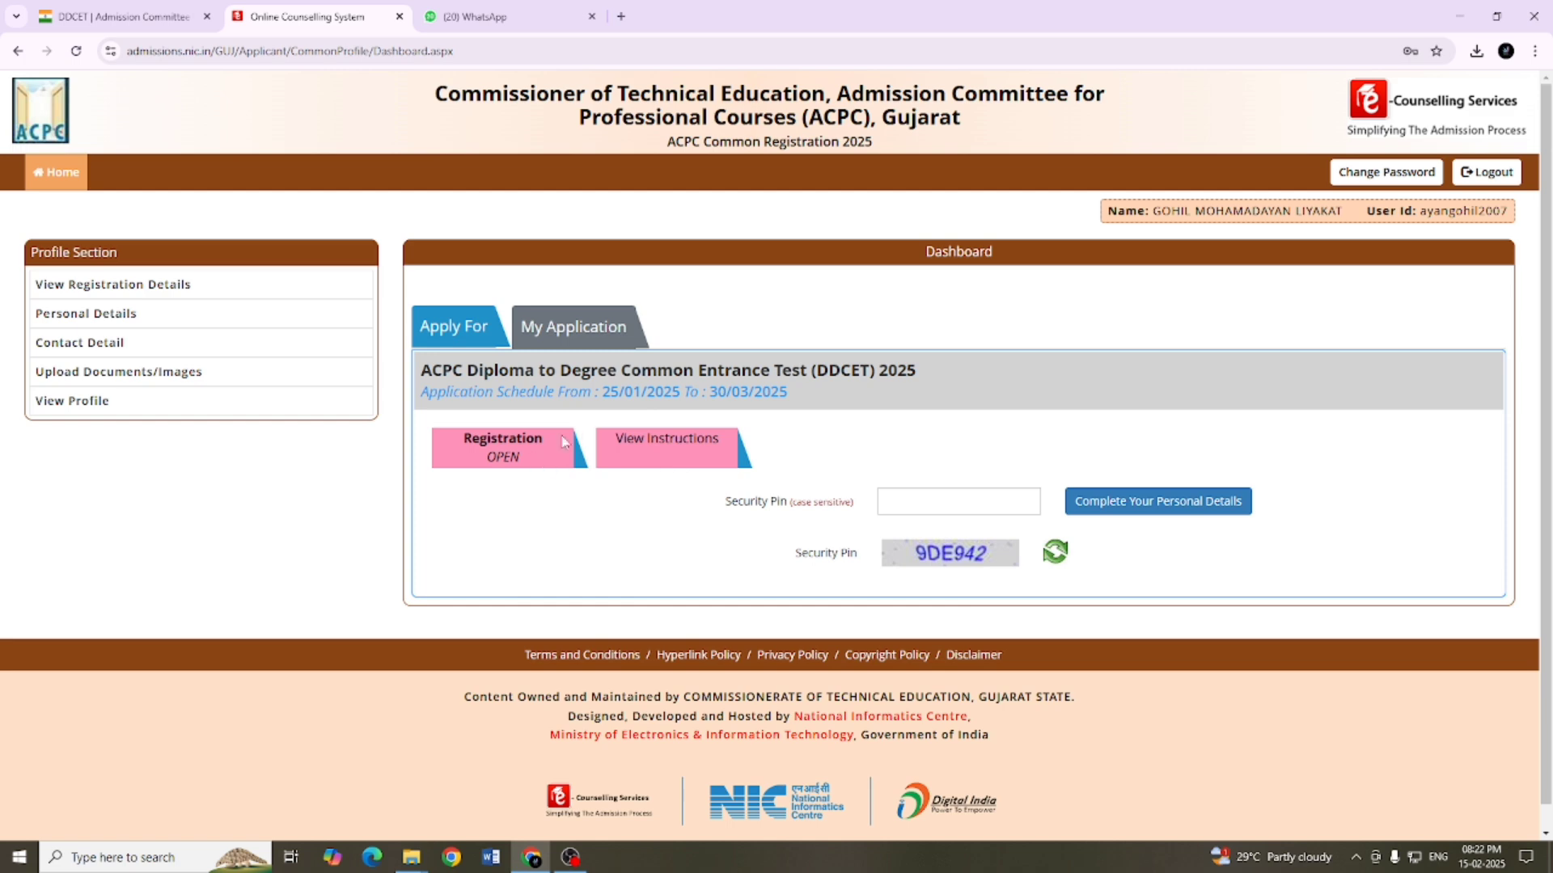
click(936, 500)
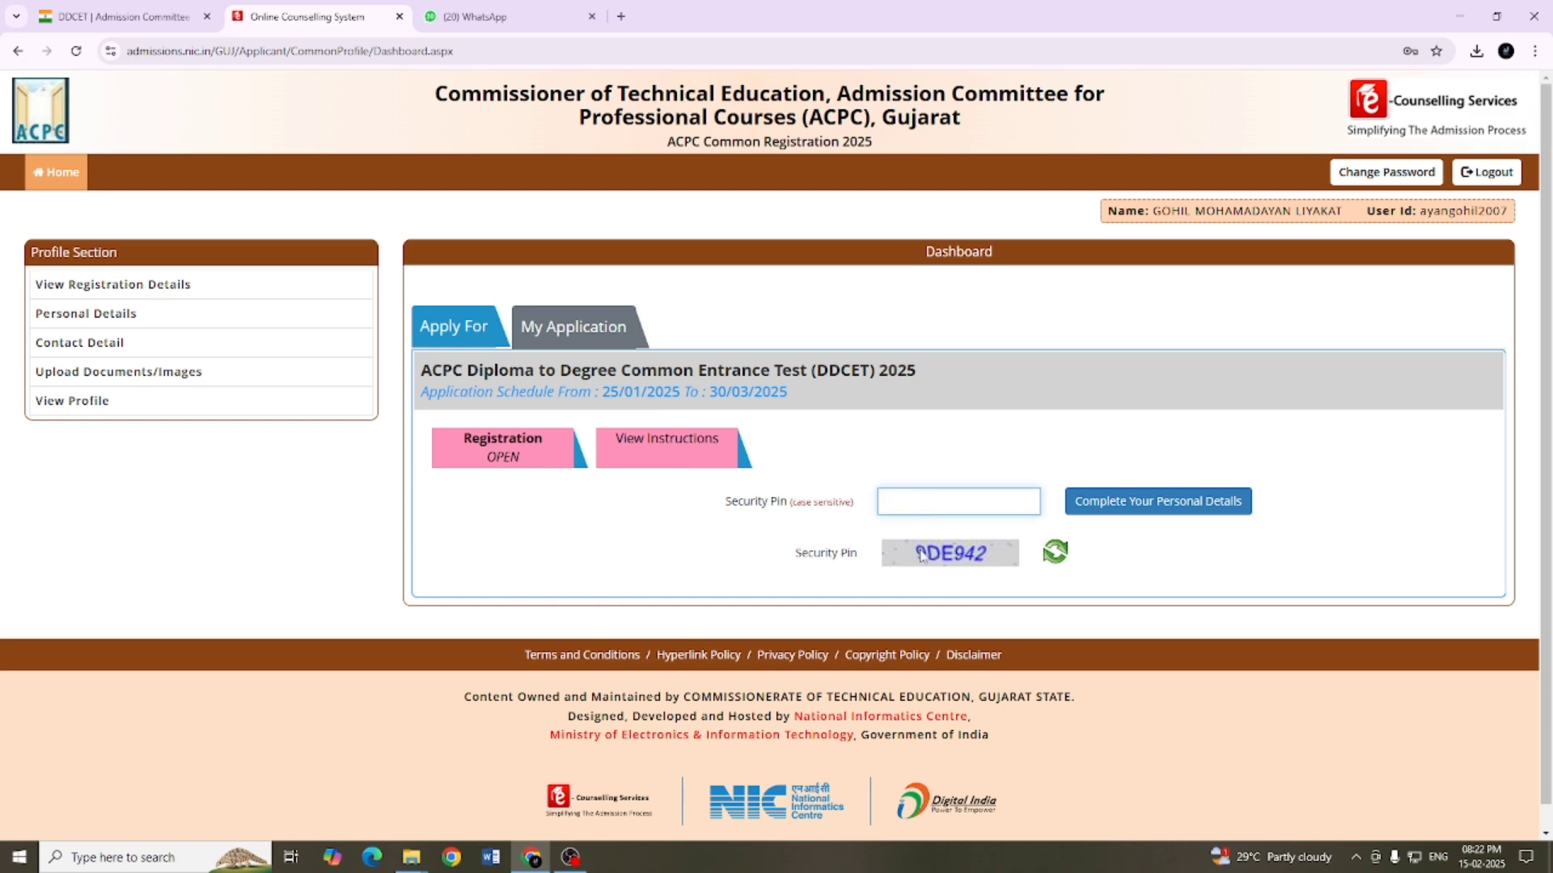
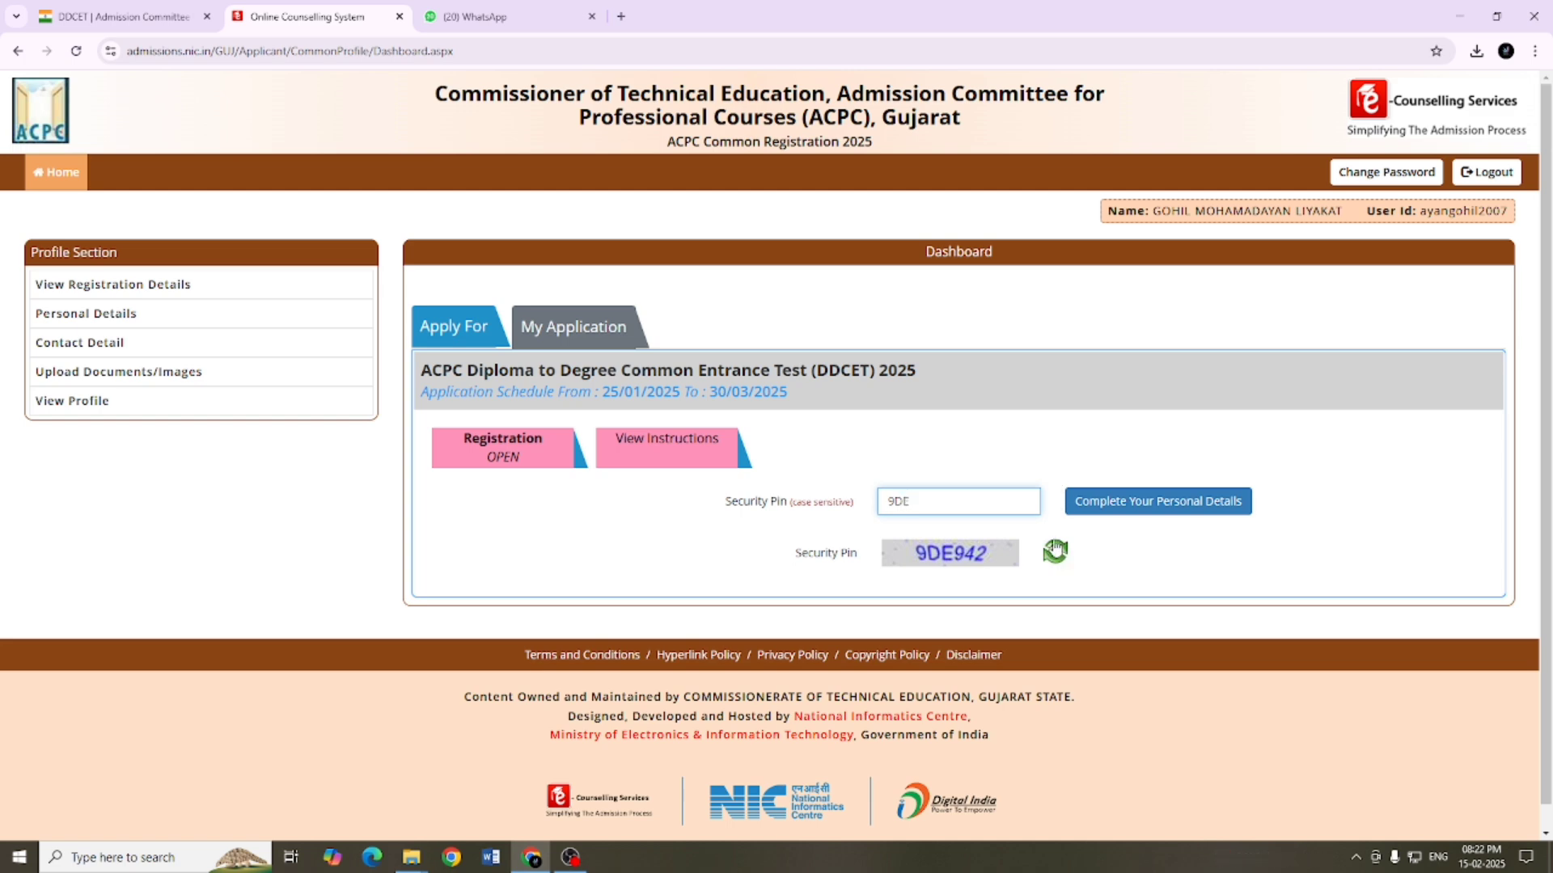
click(1137, 507)
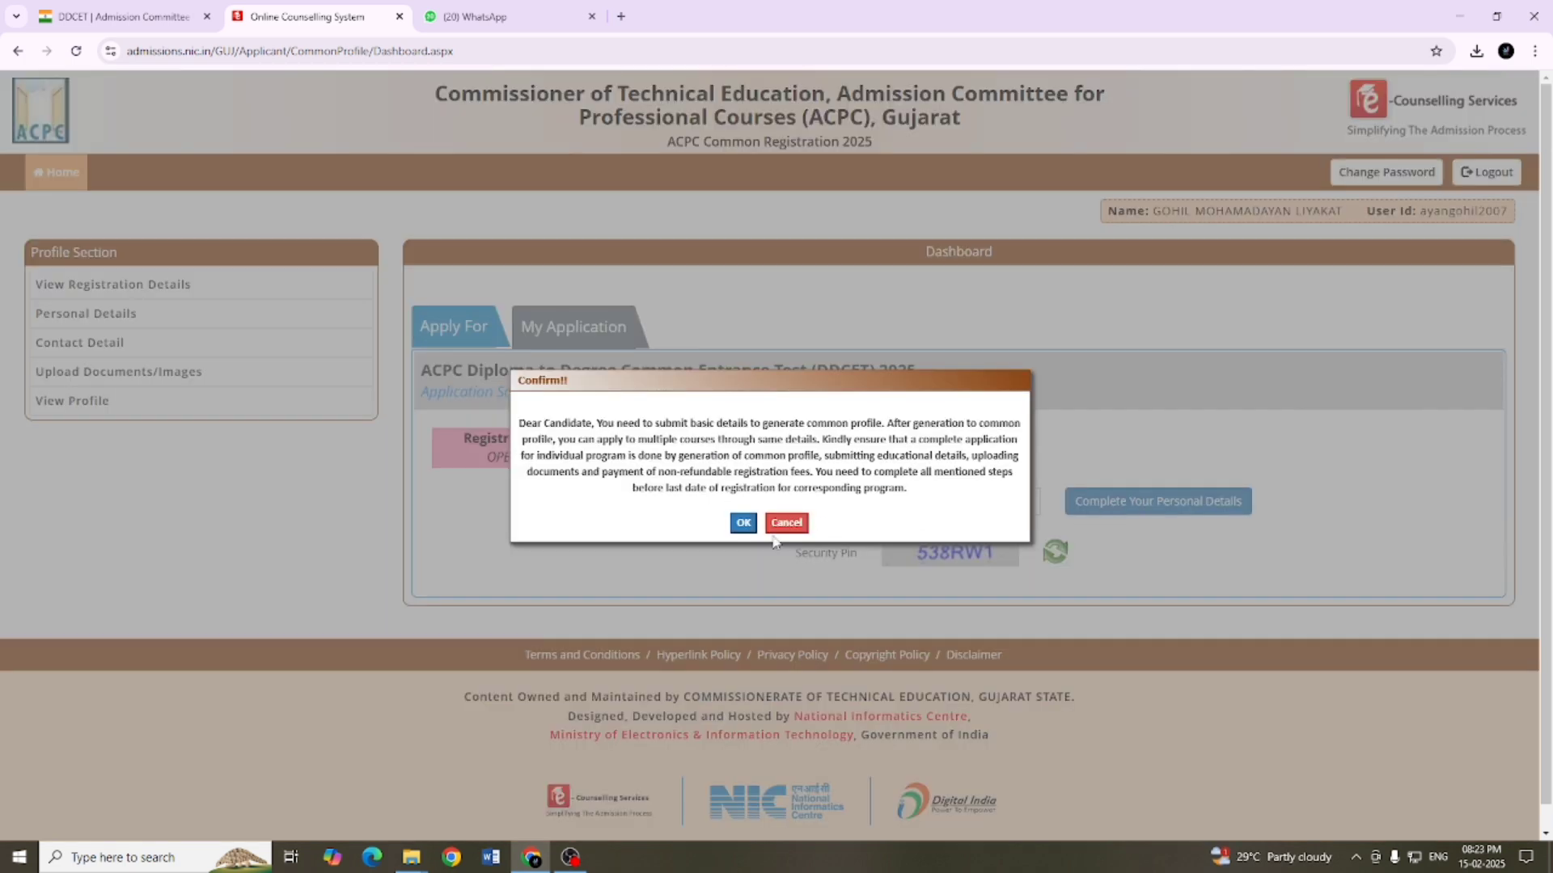
click(743, 524)
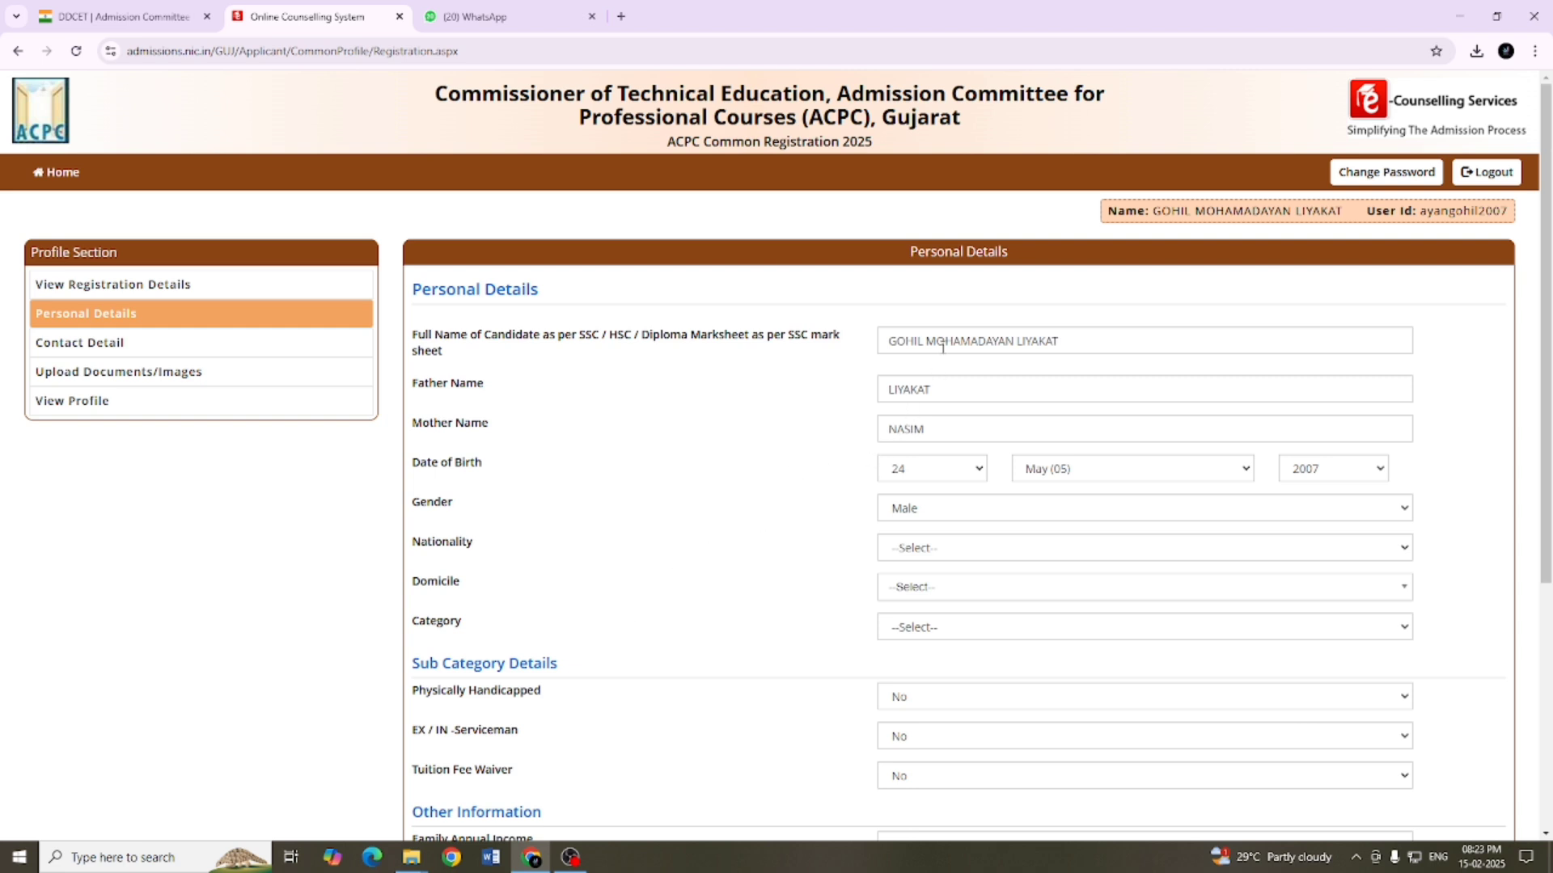
Step: Set the candidate's nationality to Indian, domicile to Gujarat and category to General
scroll(985, 499, down, 1)
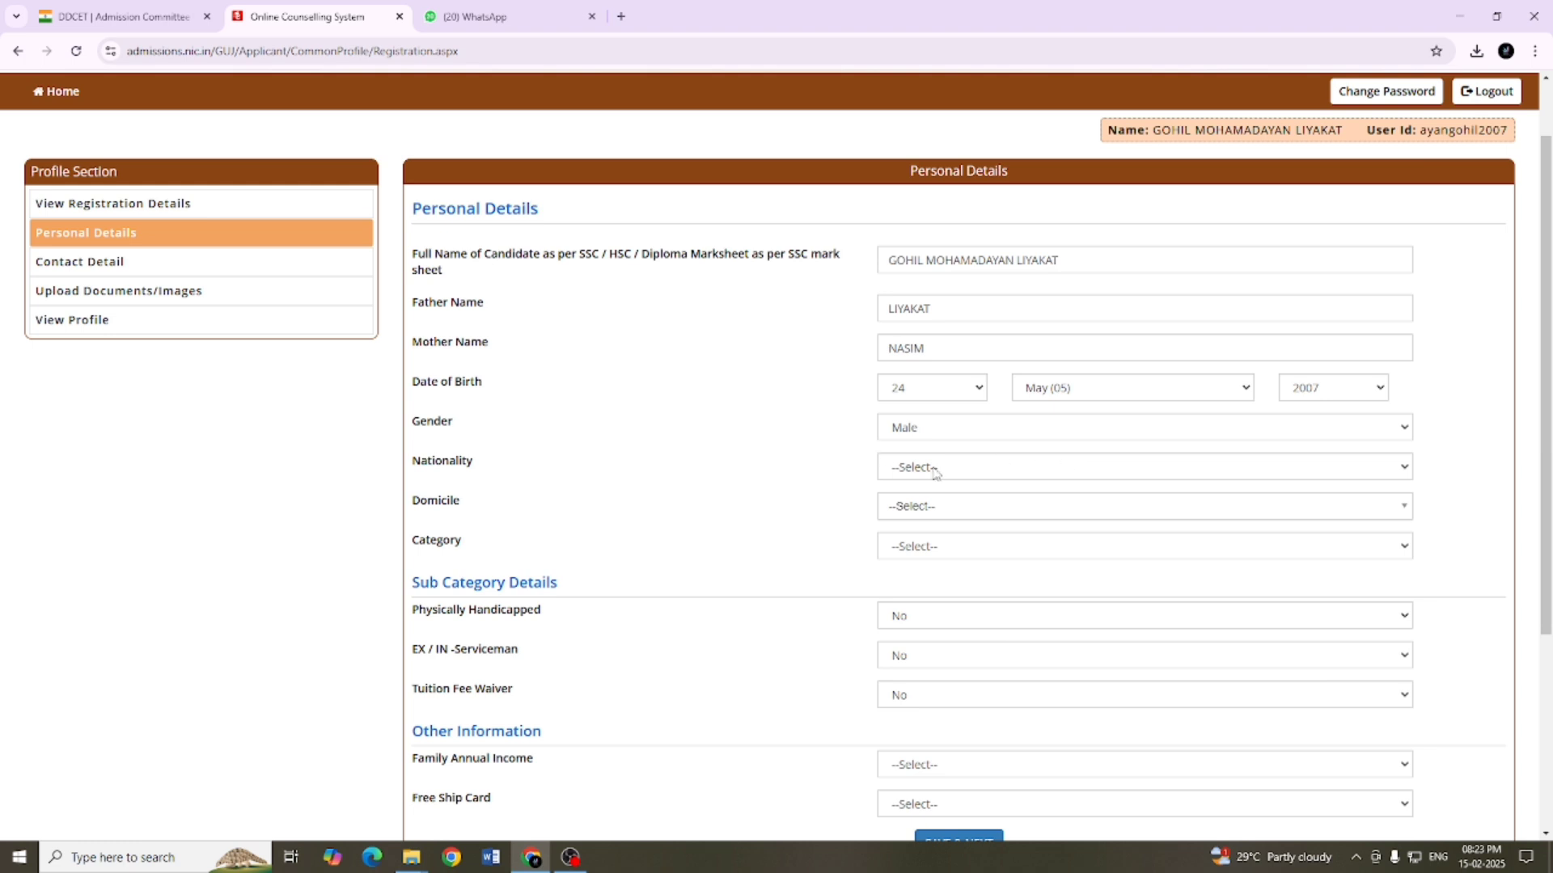
click(934, 469)
click(929, 513)
click(929, 518)
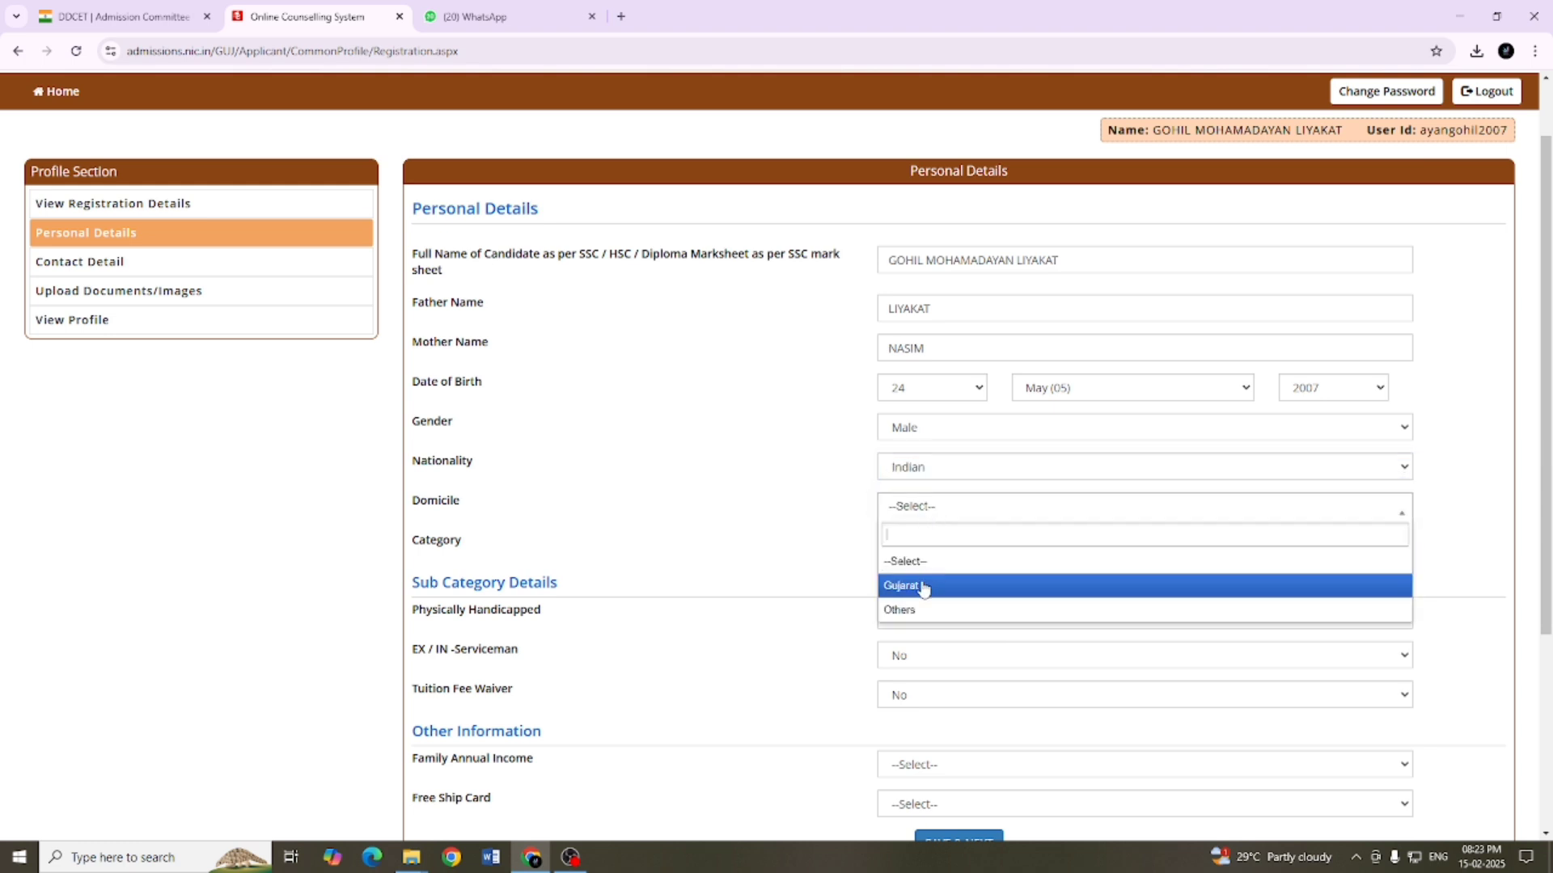
click(923, 588)
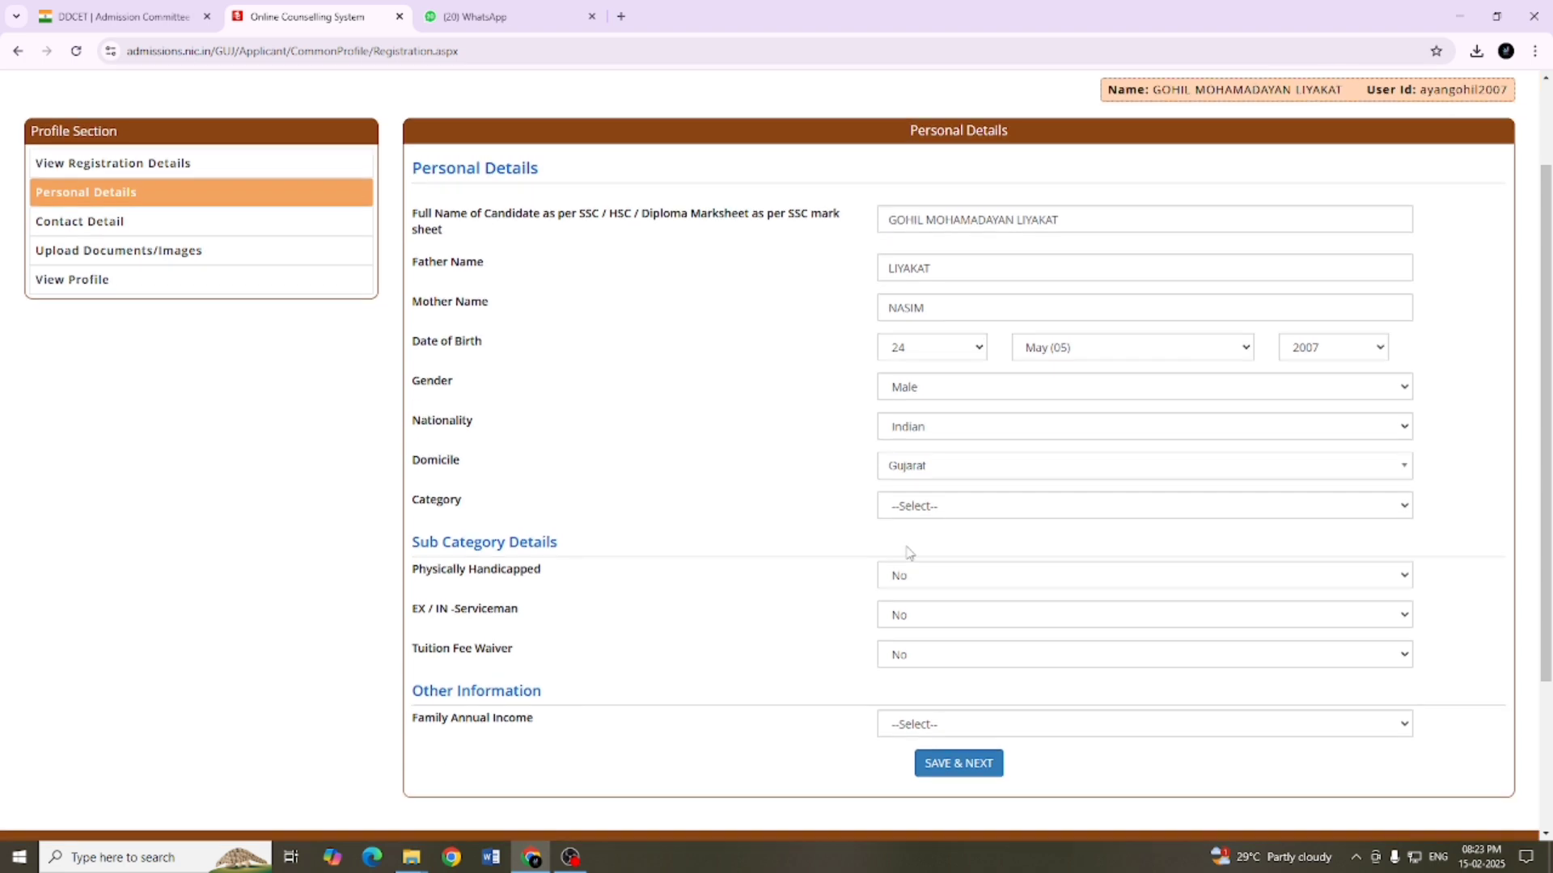
scroll(918, 543, down, 1)
click(946, 462)
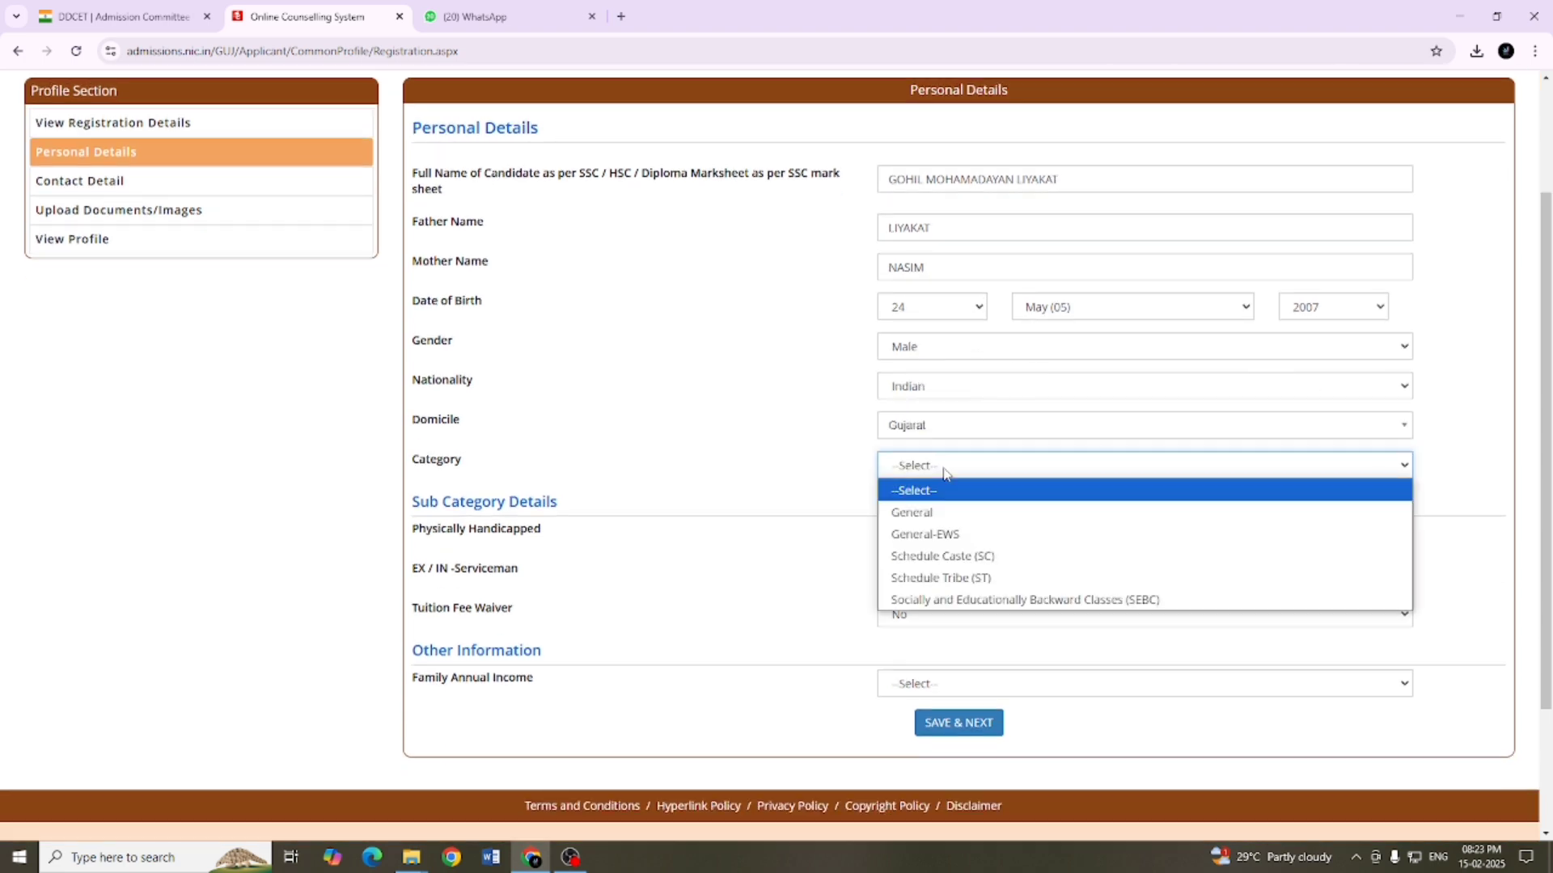
click(947, 516)
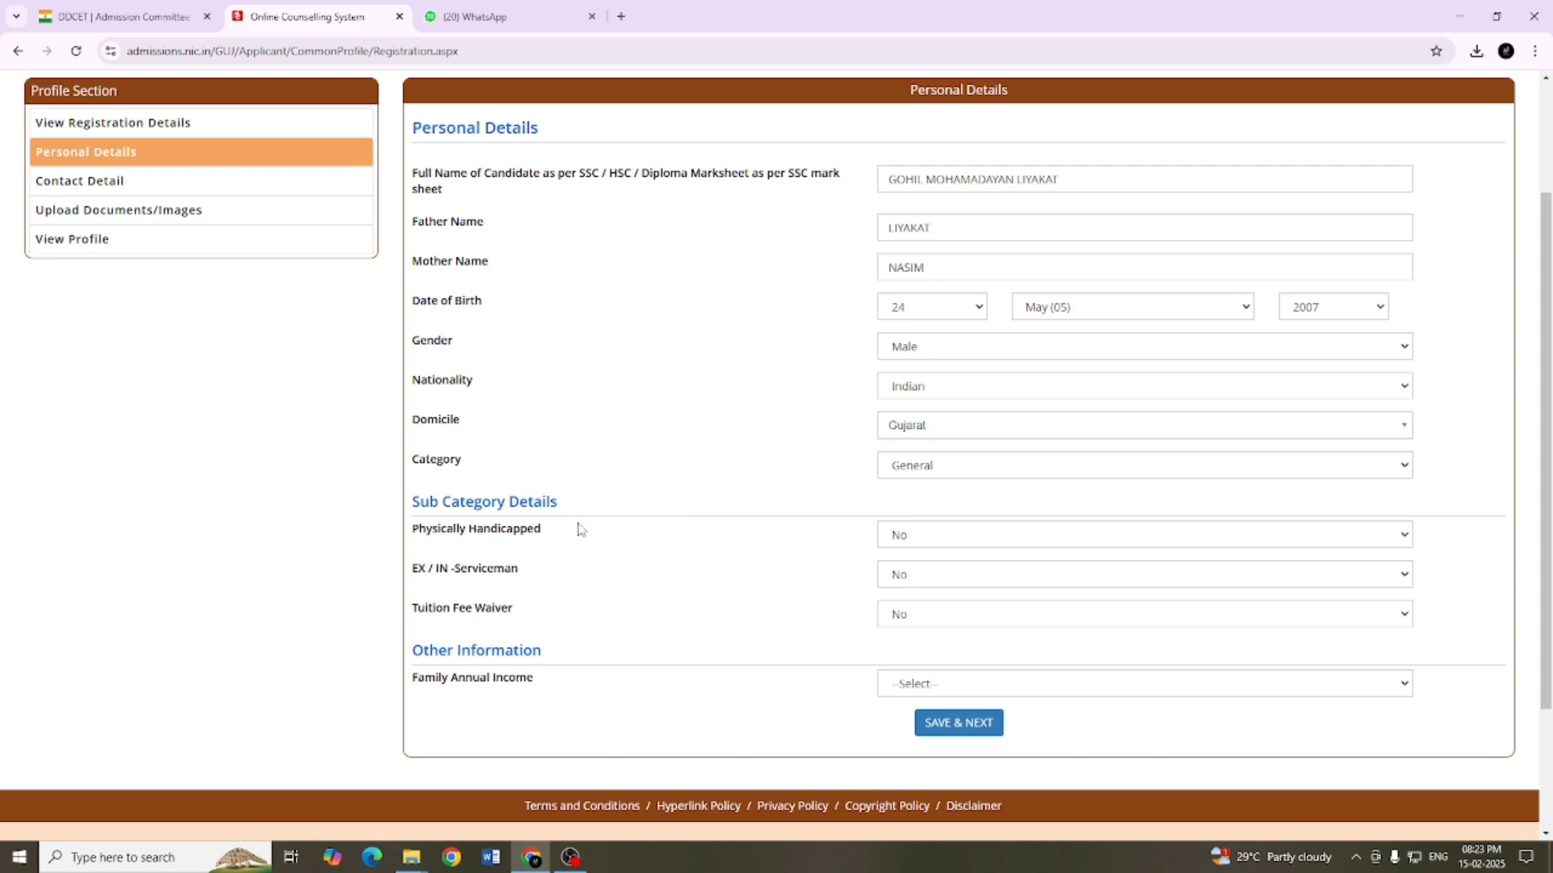
Step: Set Tuition Fee Waiver to Yes and Family Annual Income to 0.1 lakh to 2.5 lakh, and save the personal details
scroll(566, 530, down, 2)
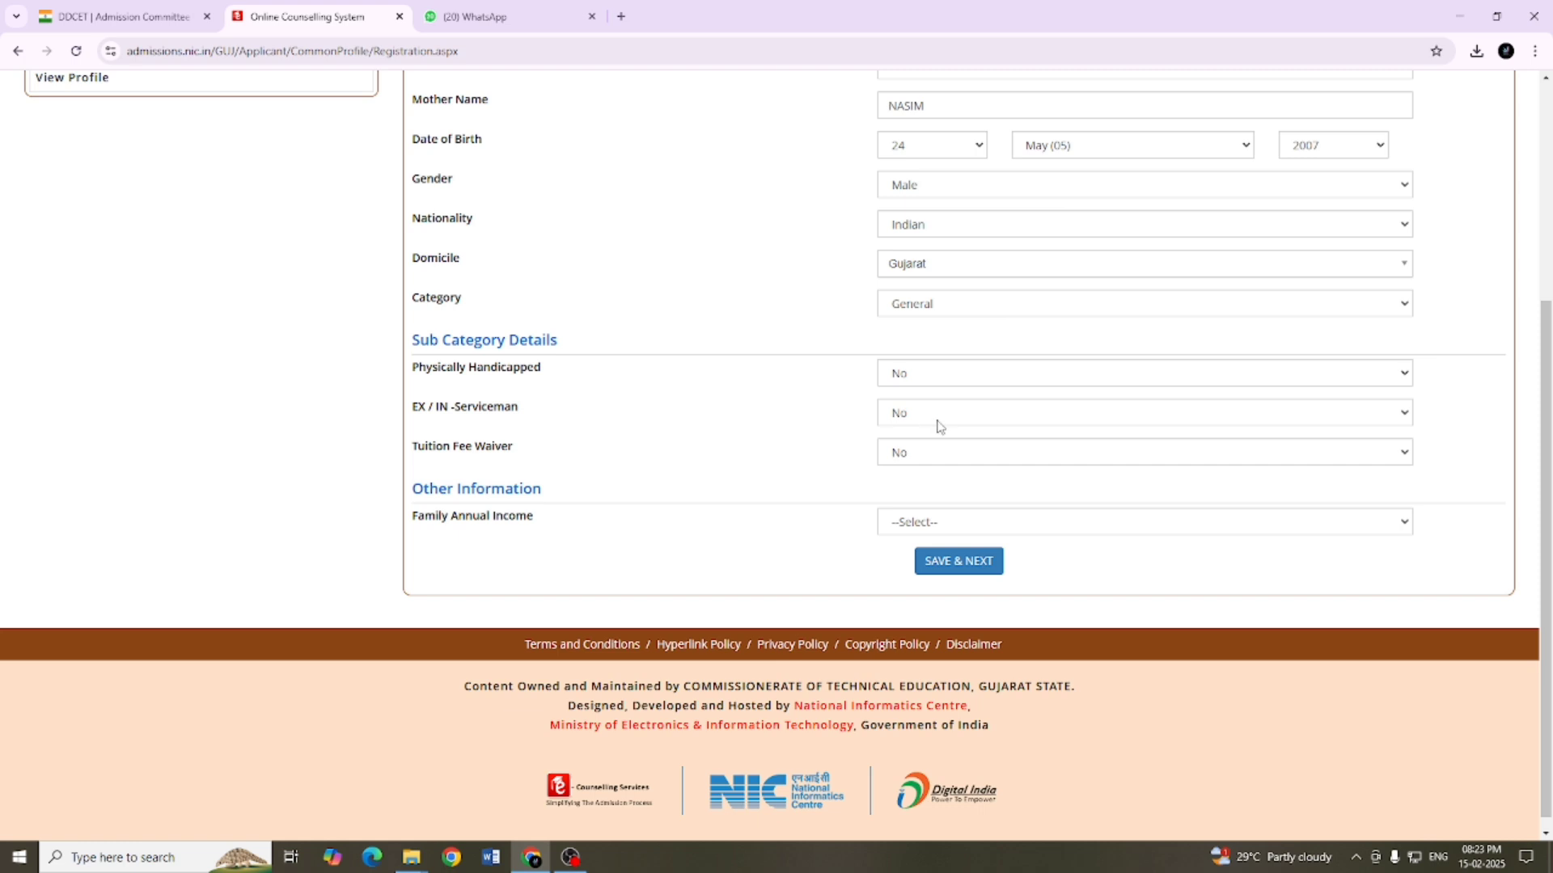
click(907, 458)
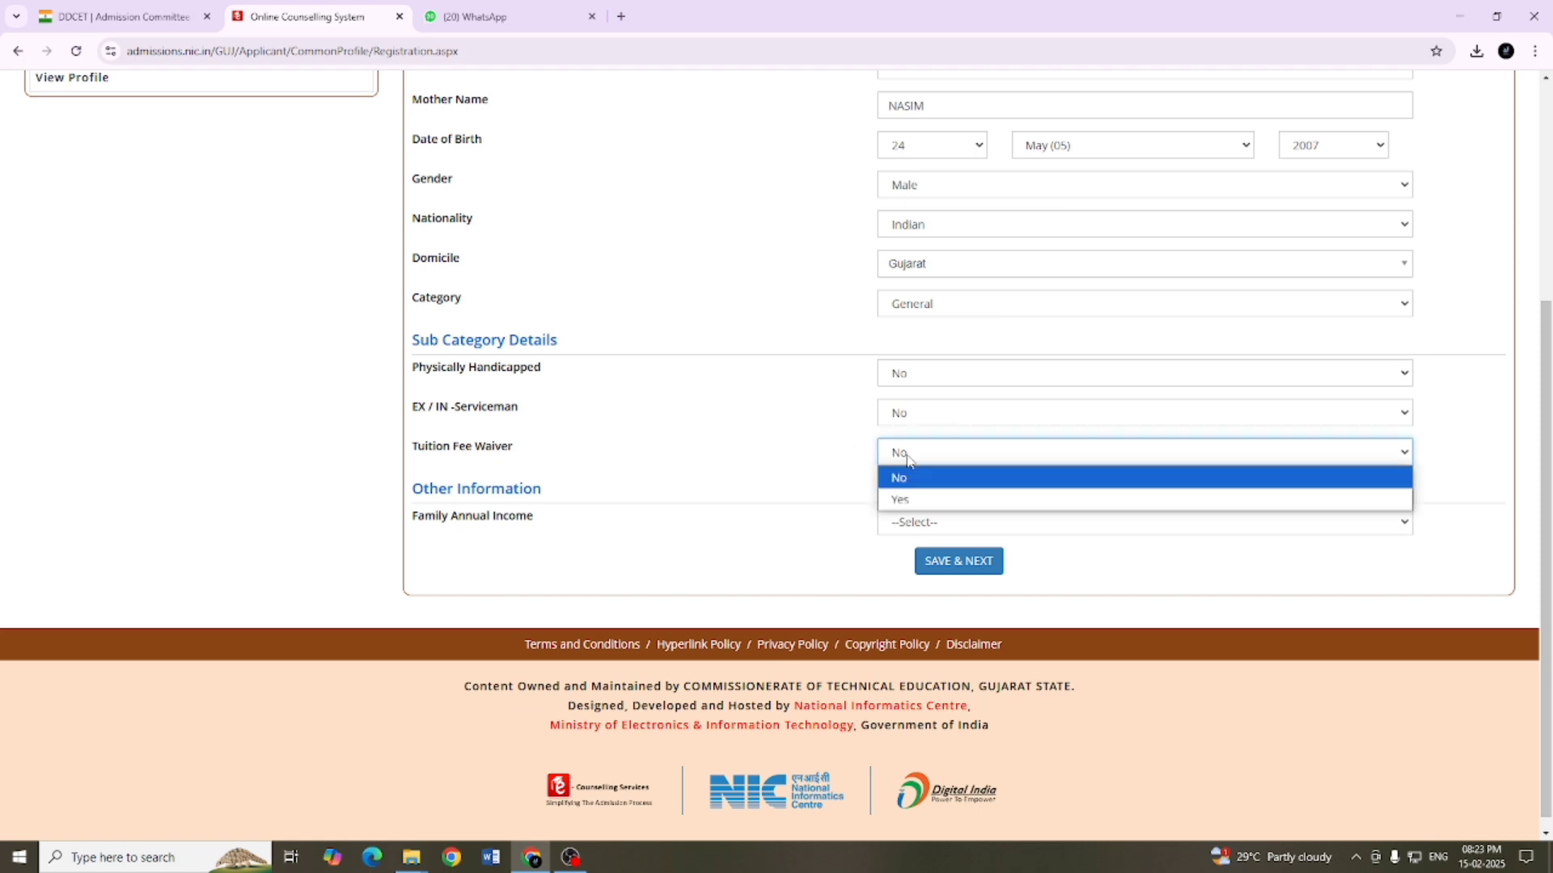
click(910, 501)
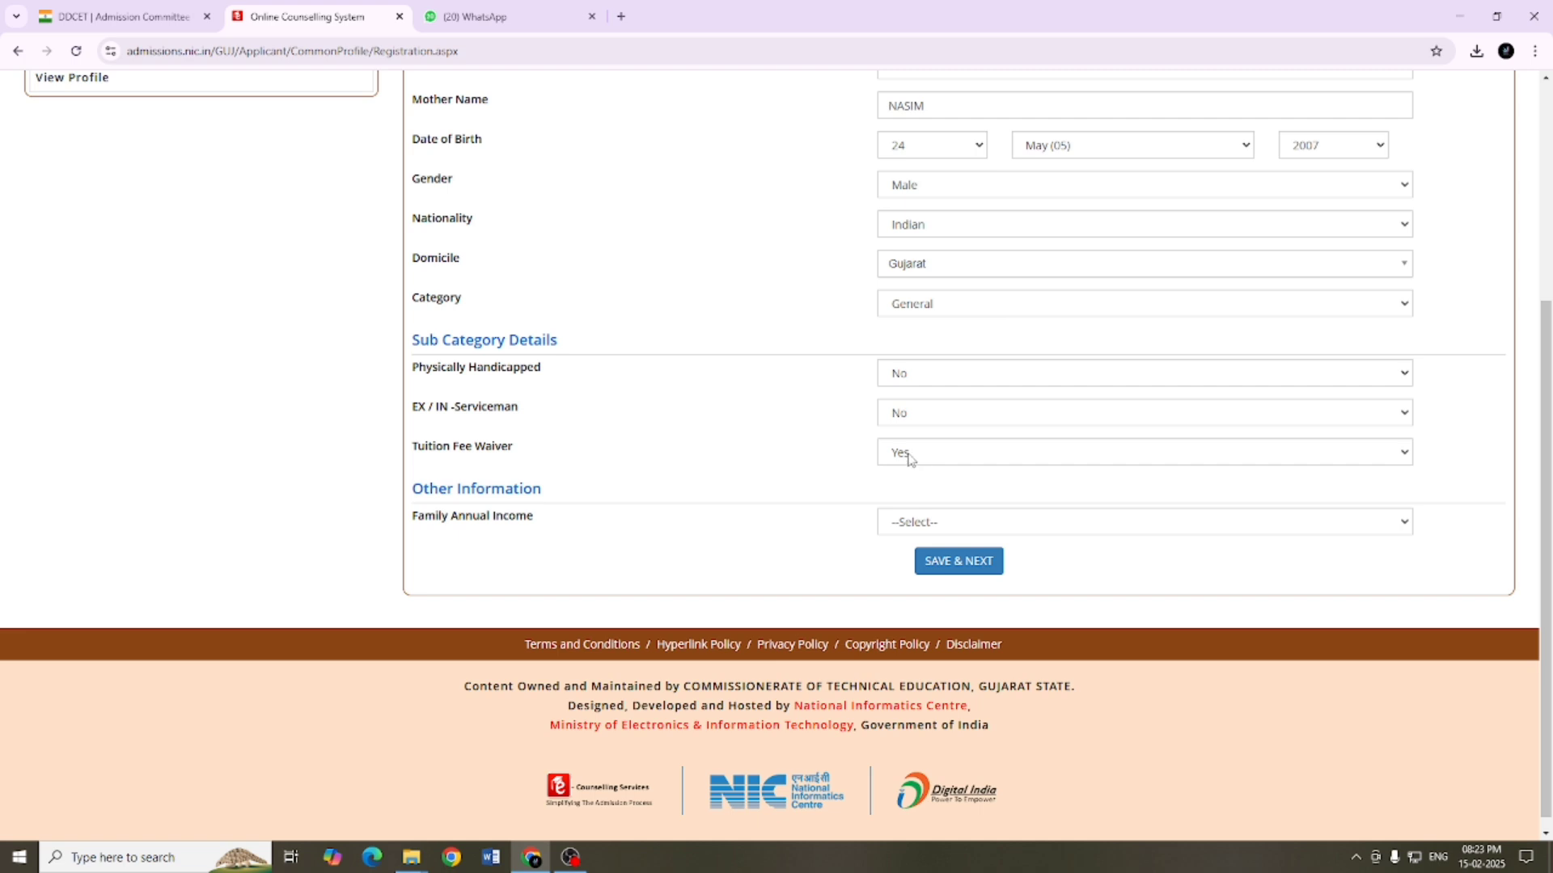
scroll(909, 459, down, 1)
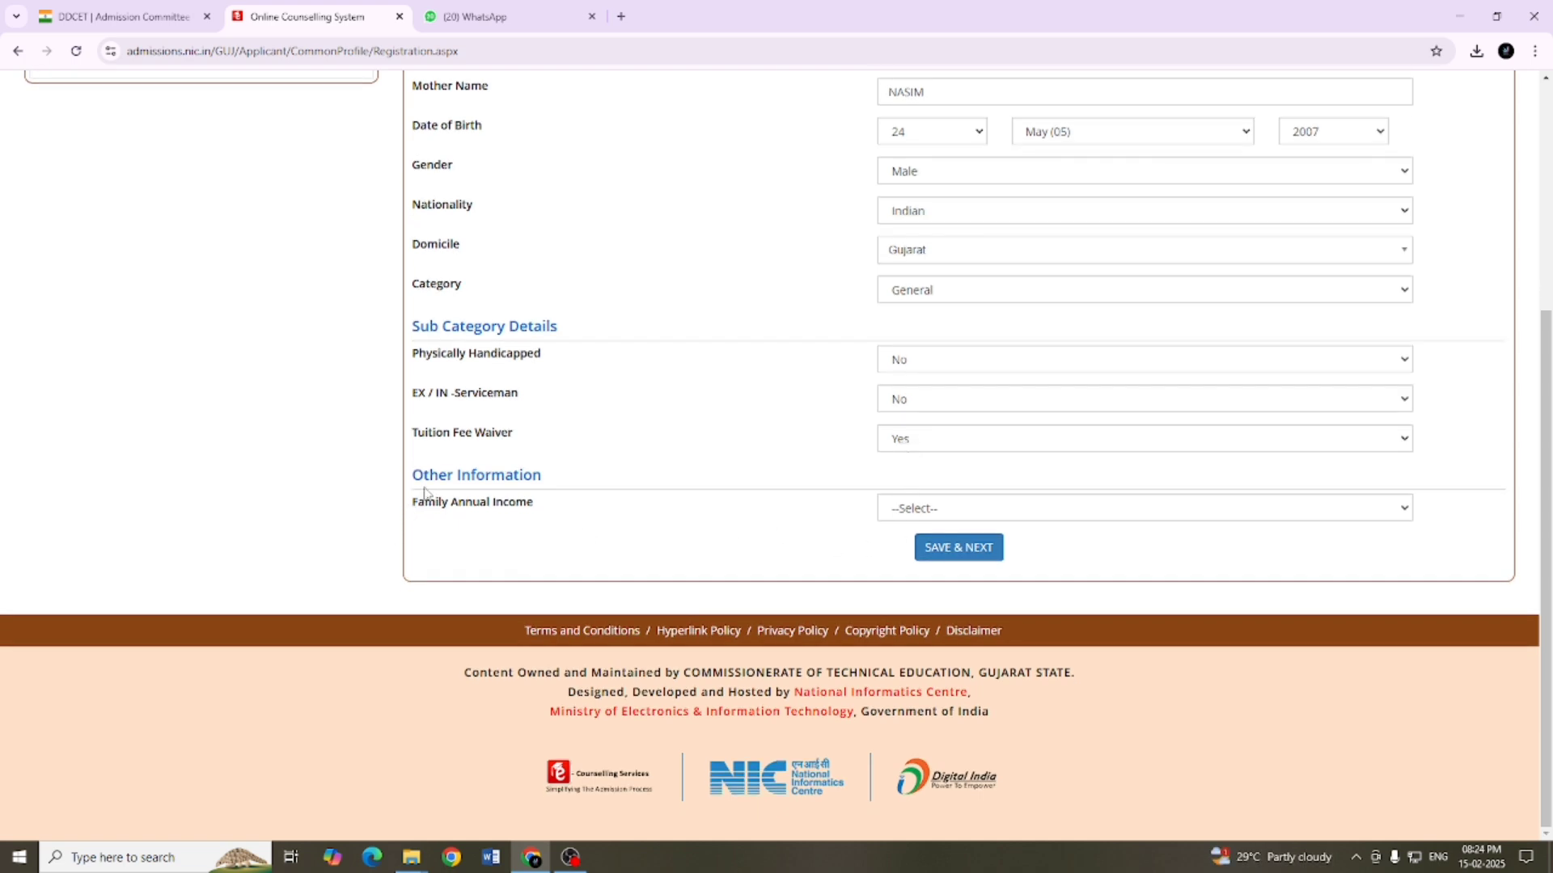
click(943, 507)
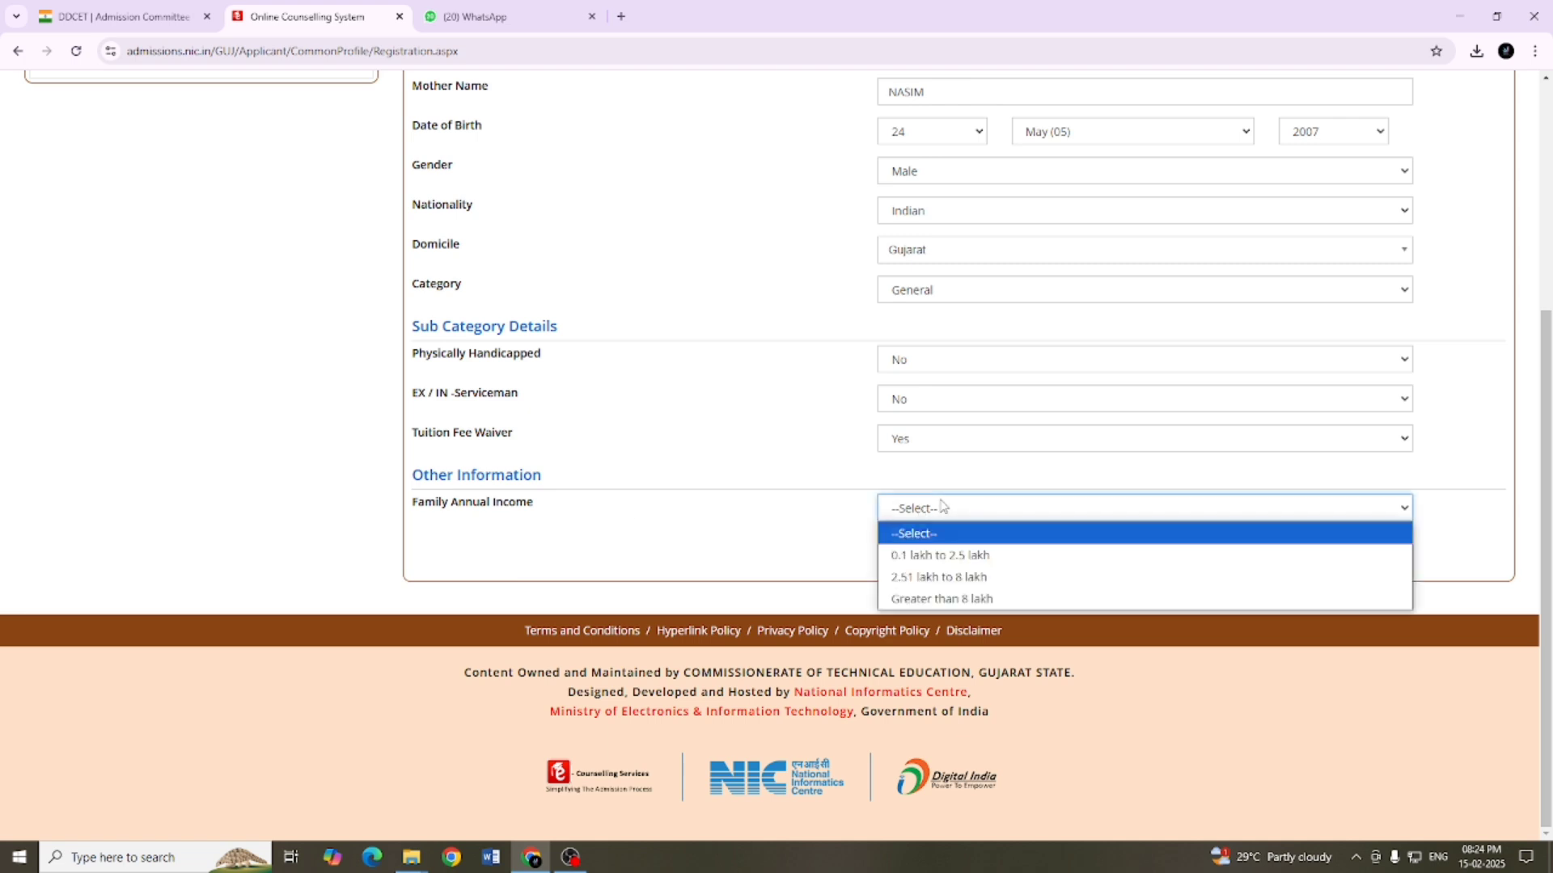
click(961, 557)
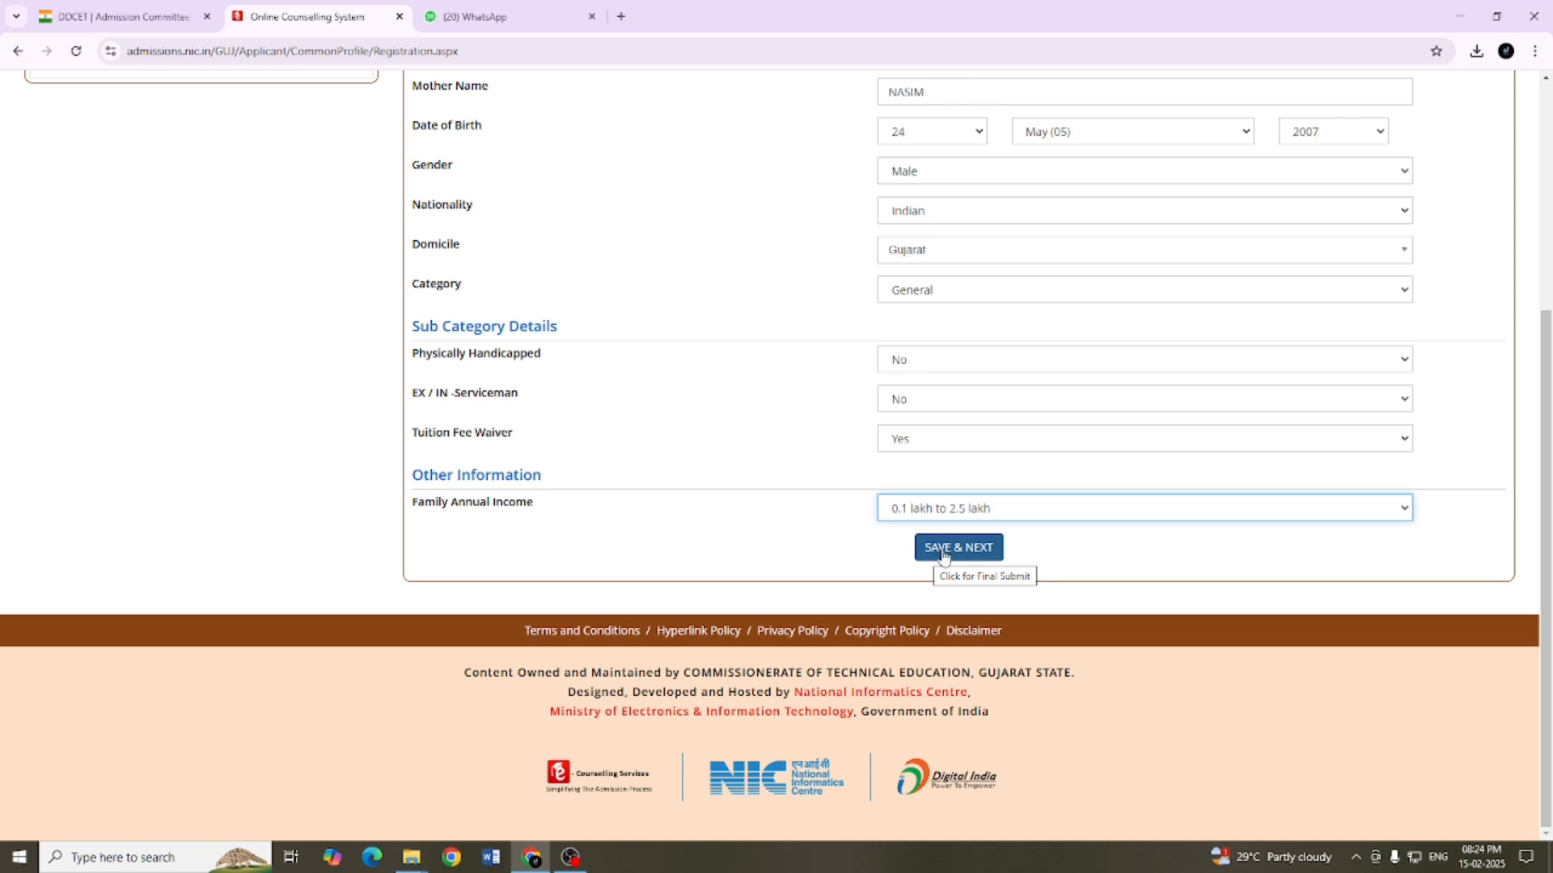
click(942, 553)
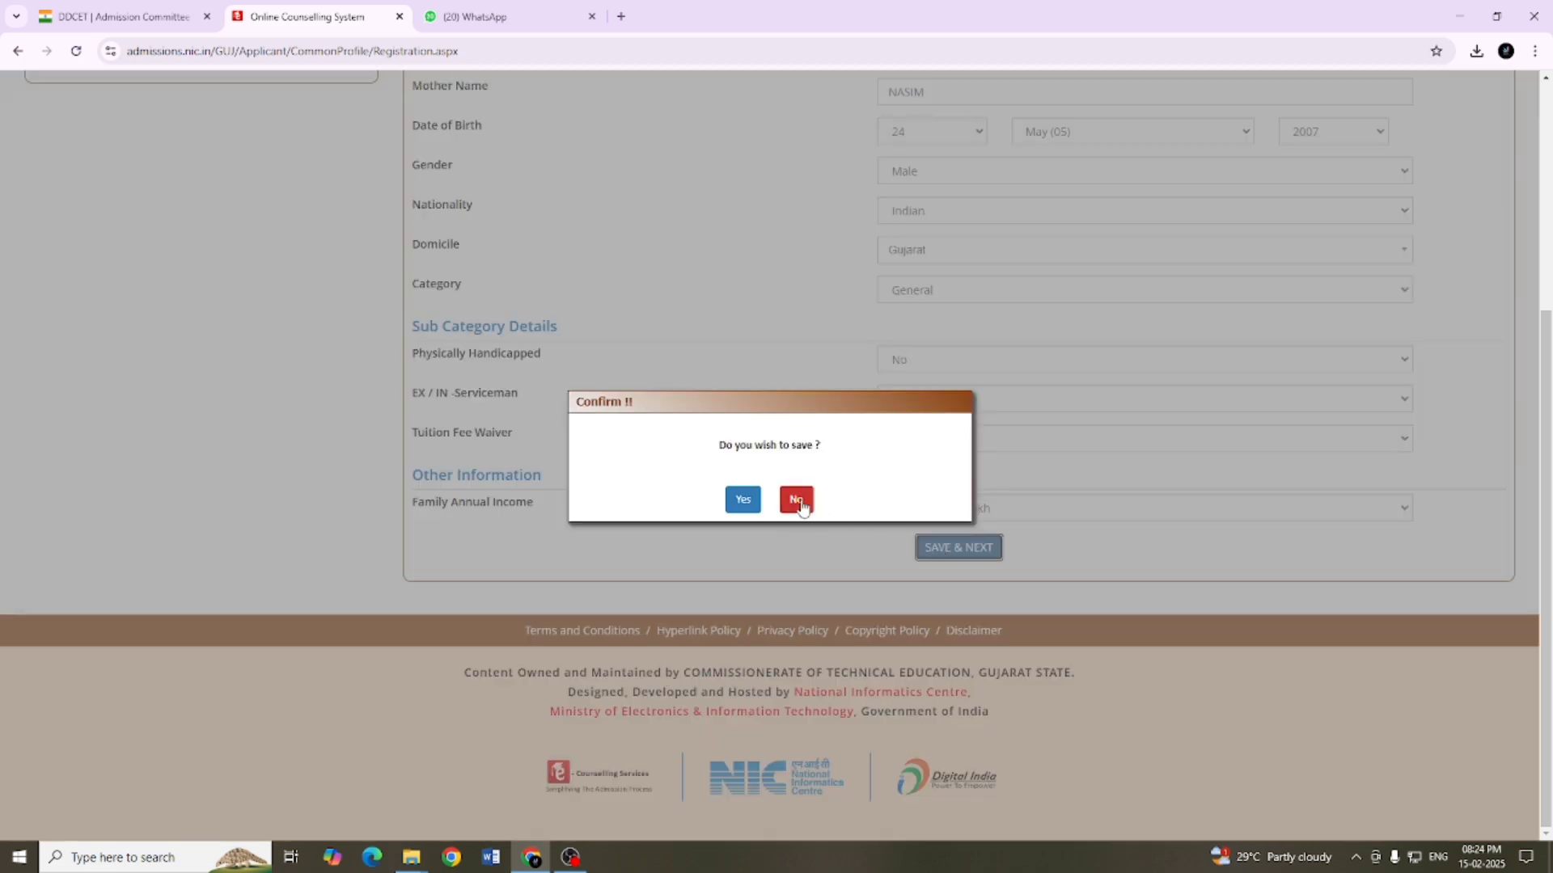
click(743, 500)
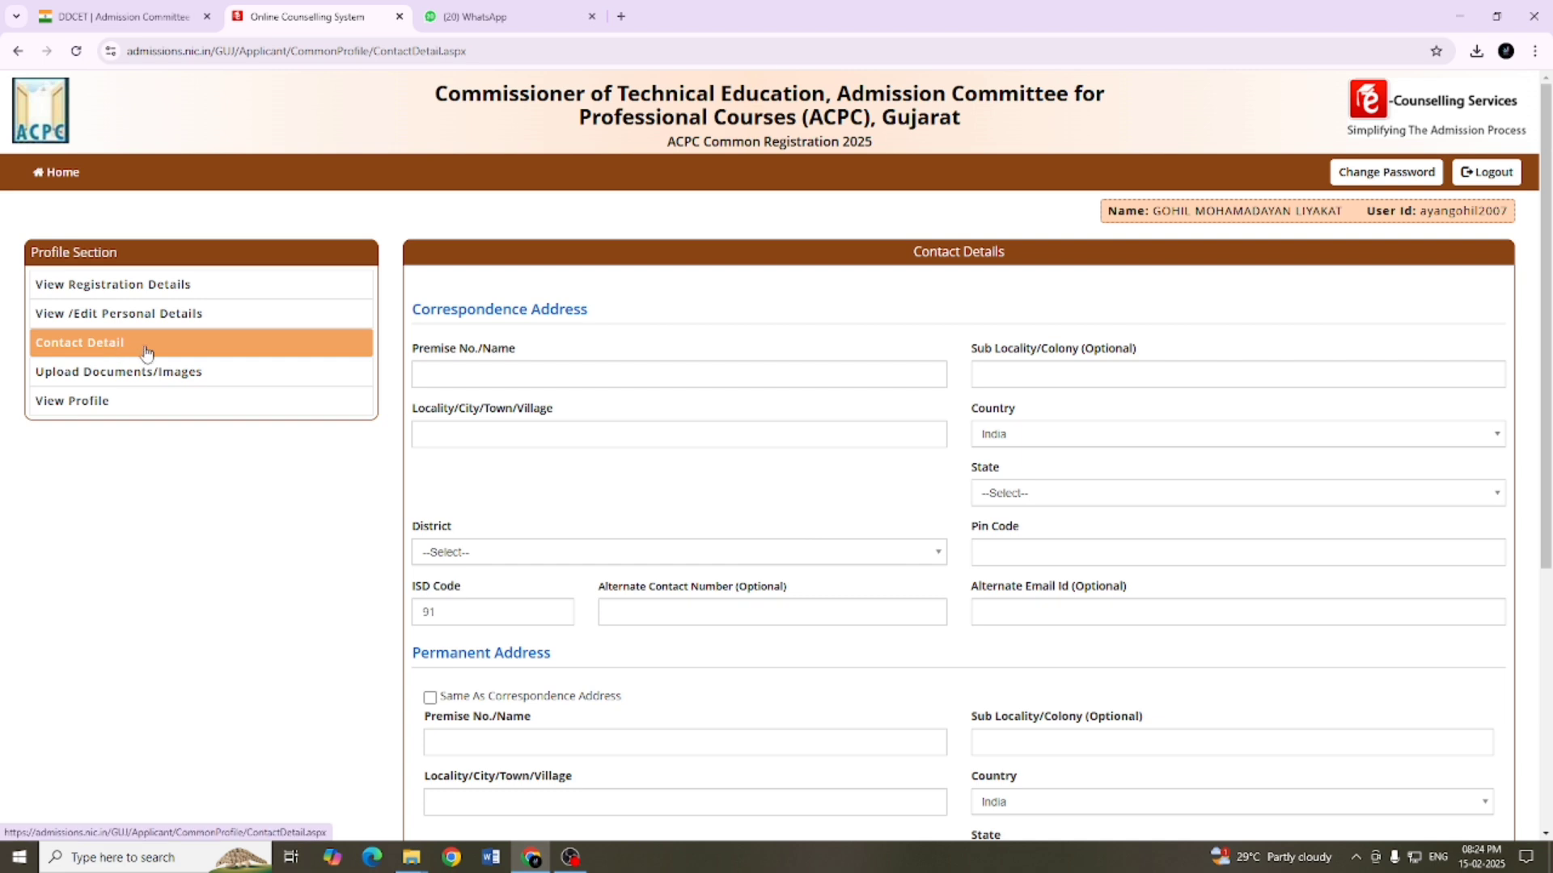
Step: Fill in the candidate's full correspondence address, alternate contact number and alternate e-mail address
scroll(655, 435, down, 2)
scroll(658, 437, up, 2)
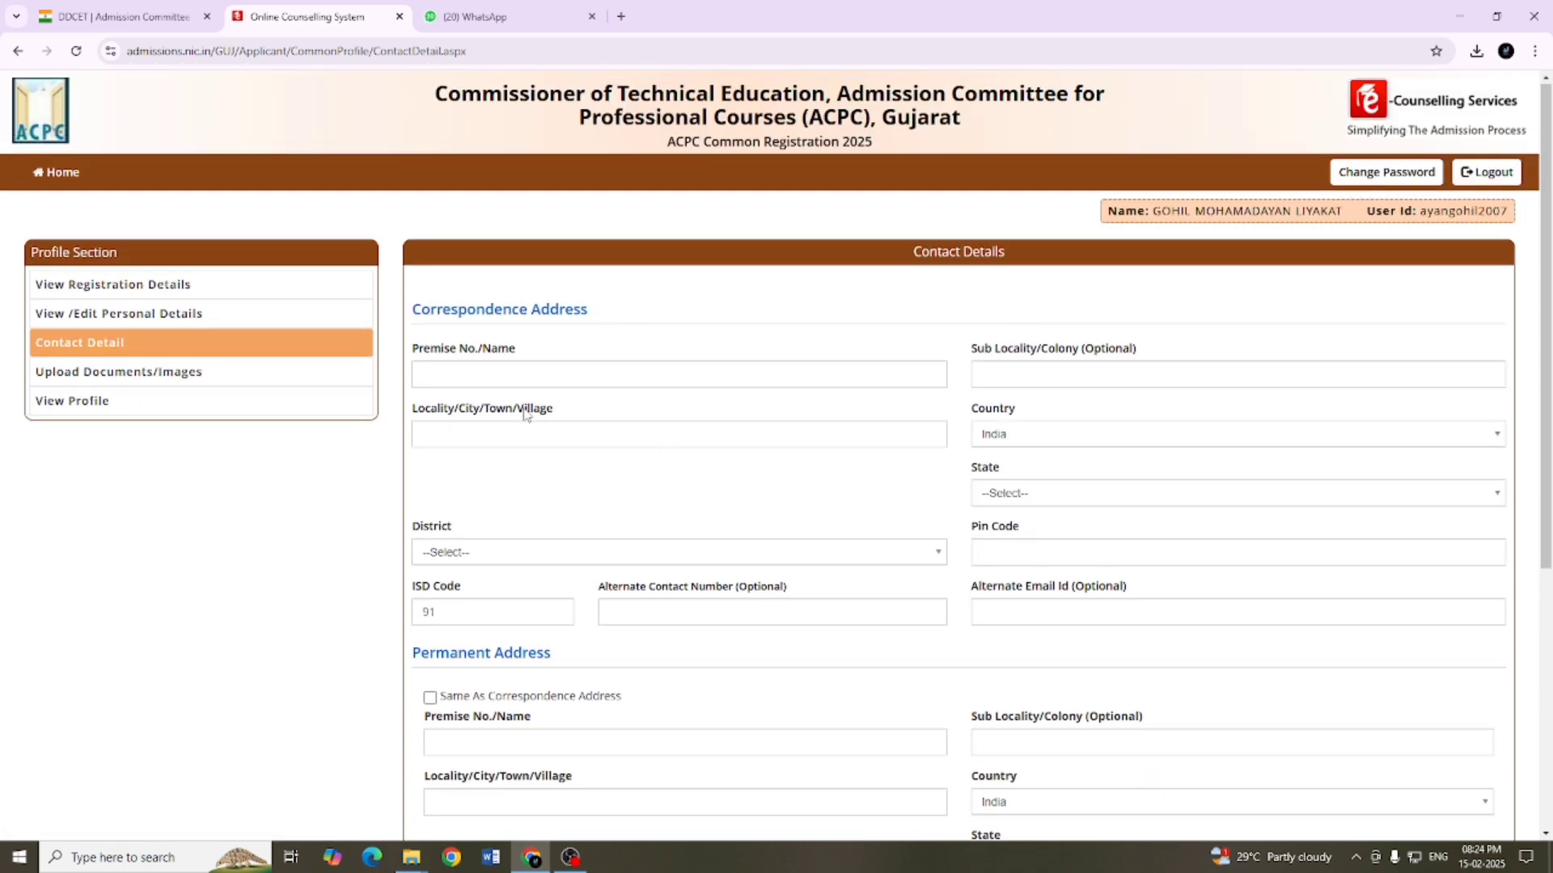
click(493, 373)
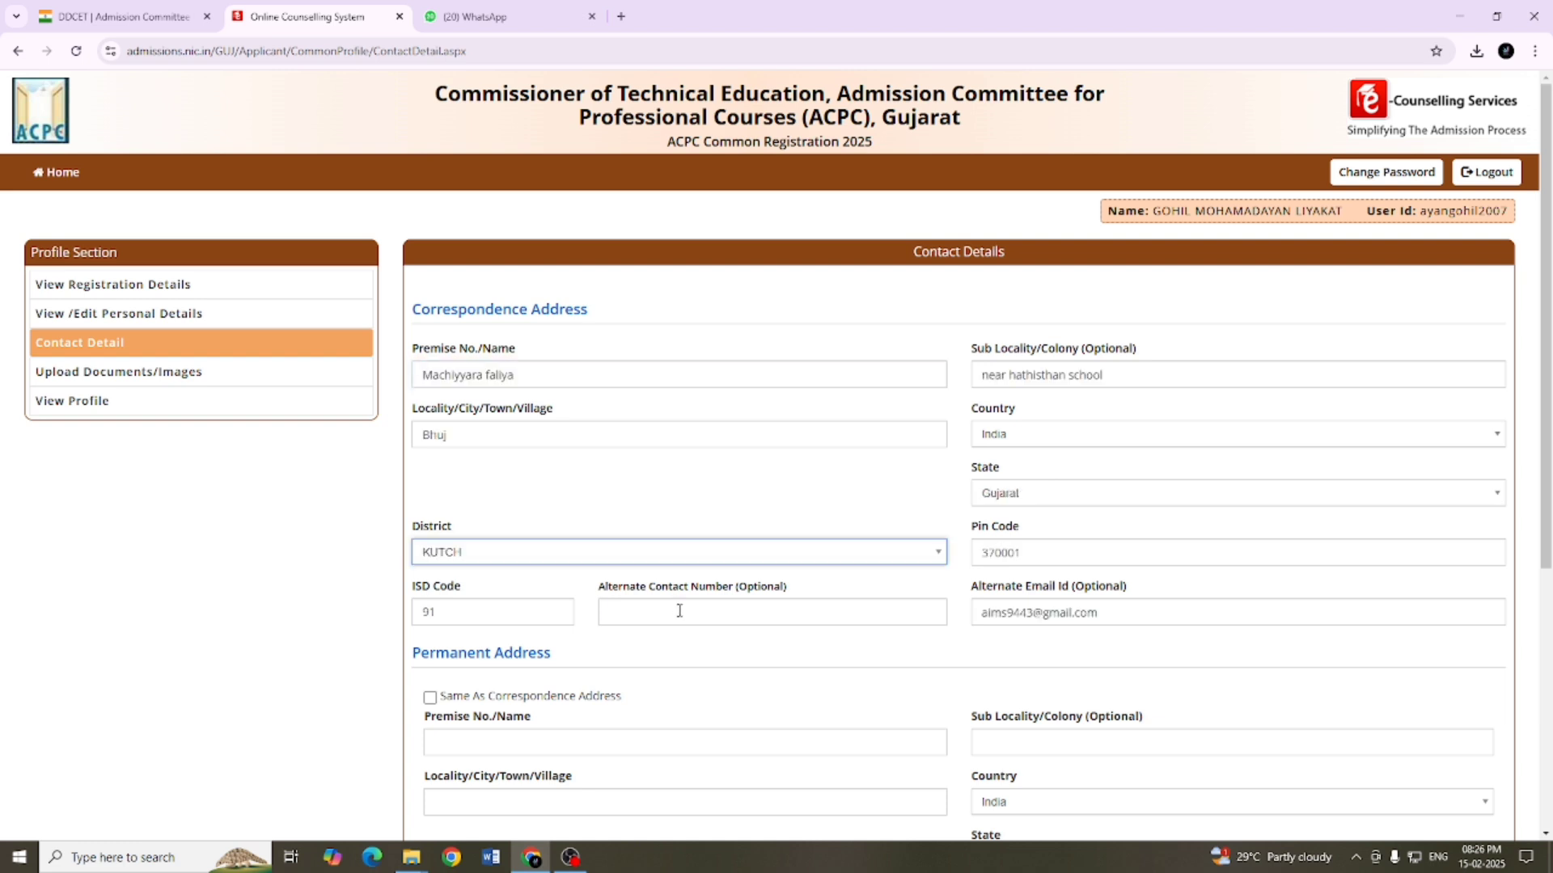
click(679, 611)
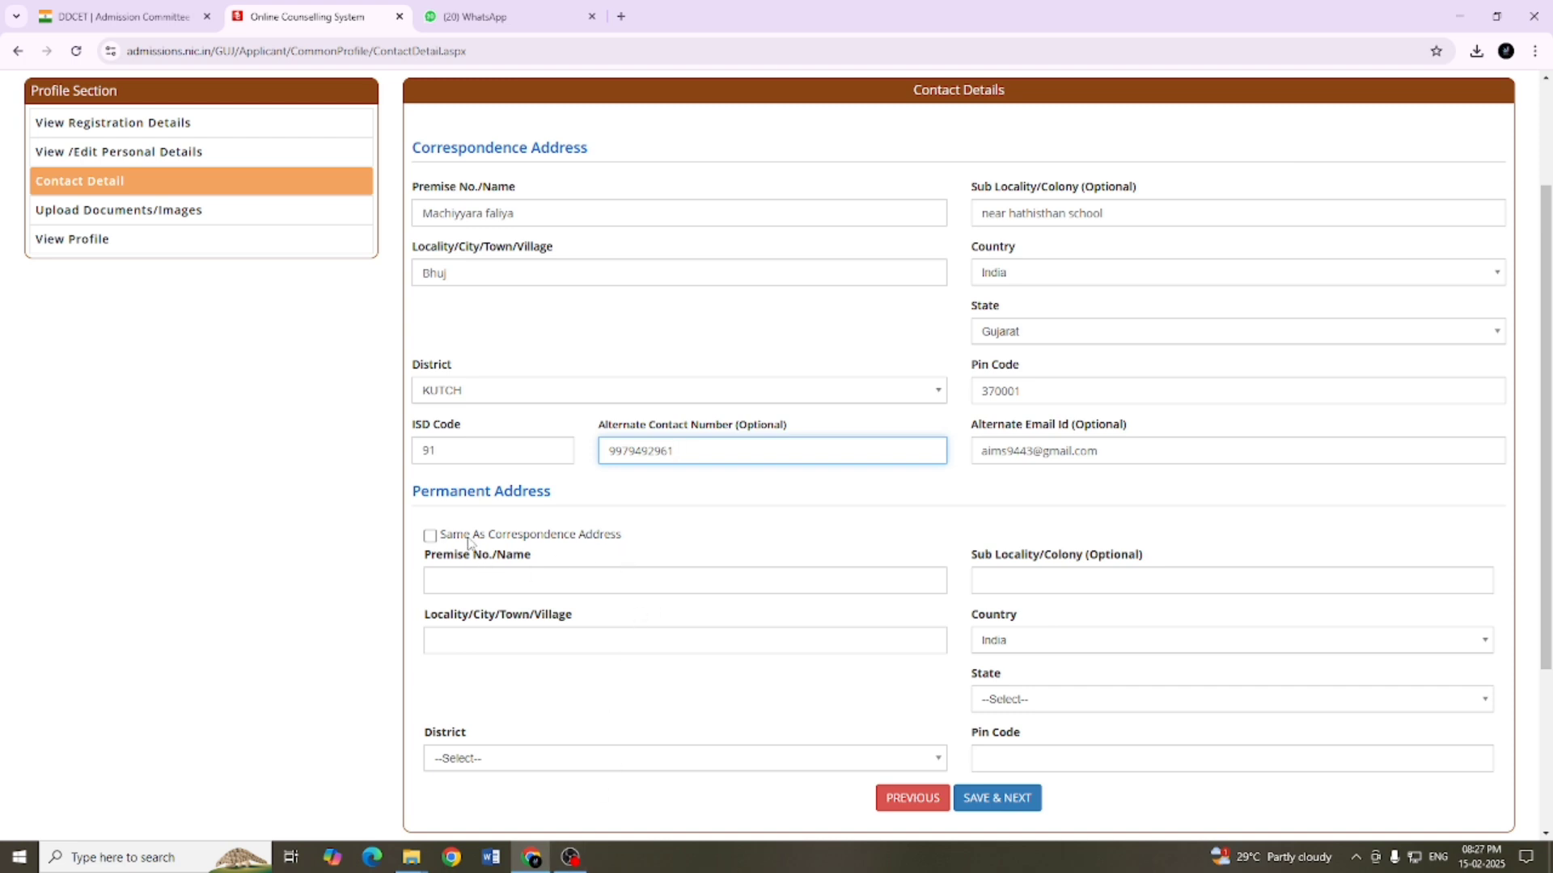
Step: Make the permanent address the same as the correspondence address and save the contact details
click(433, 537)
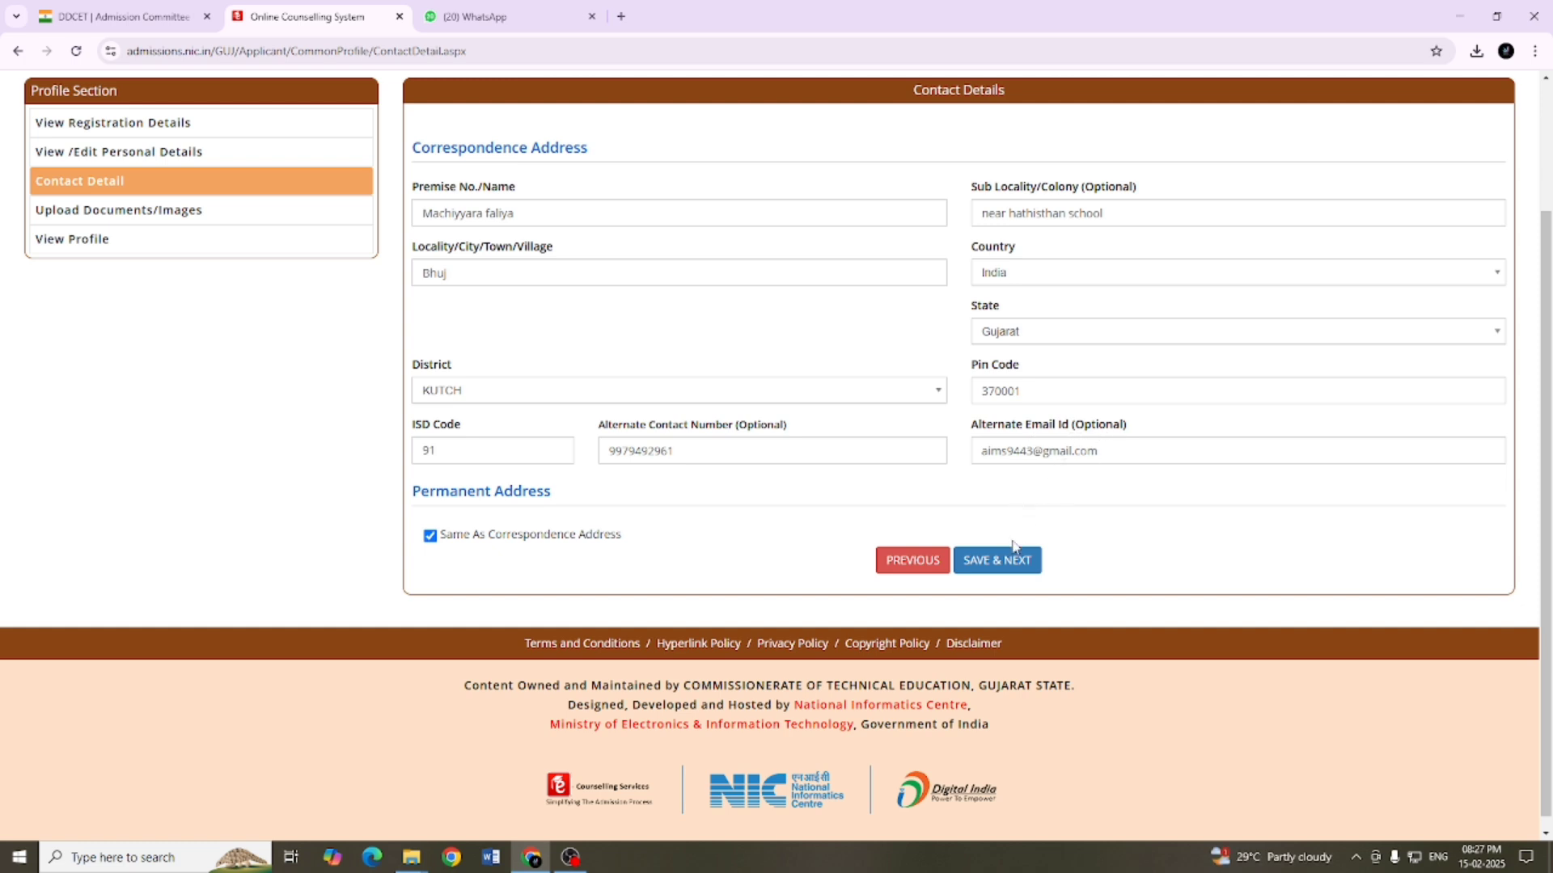
click(1005, 563)
click(741, 500)
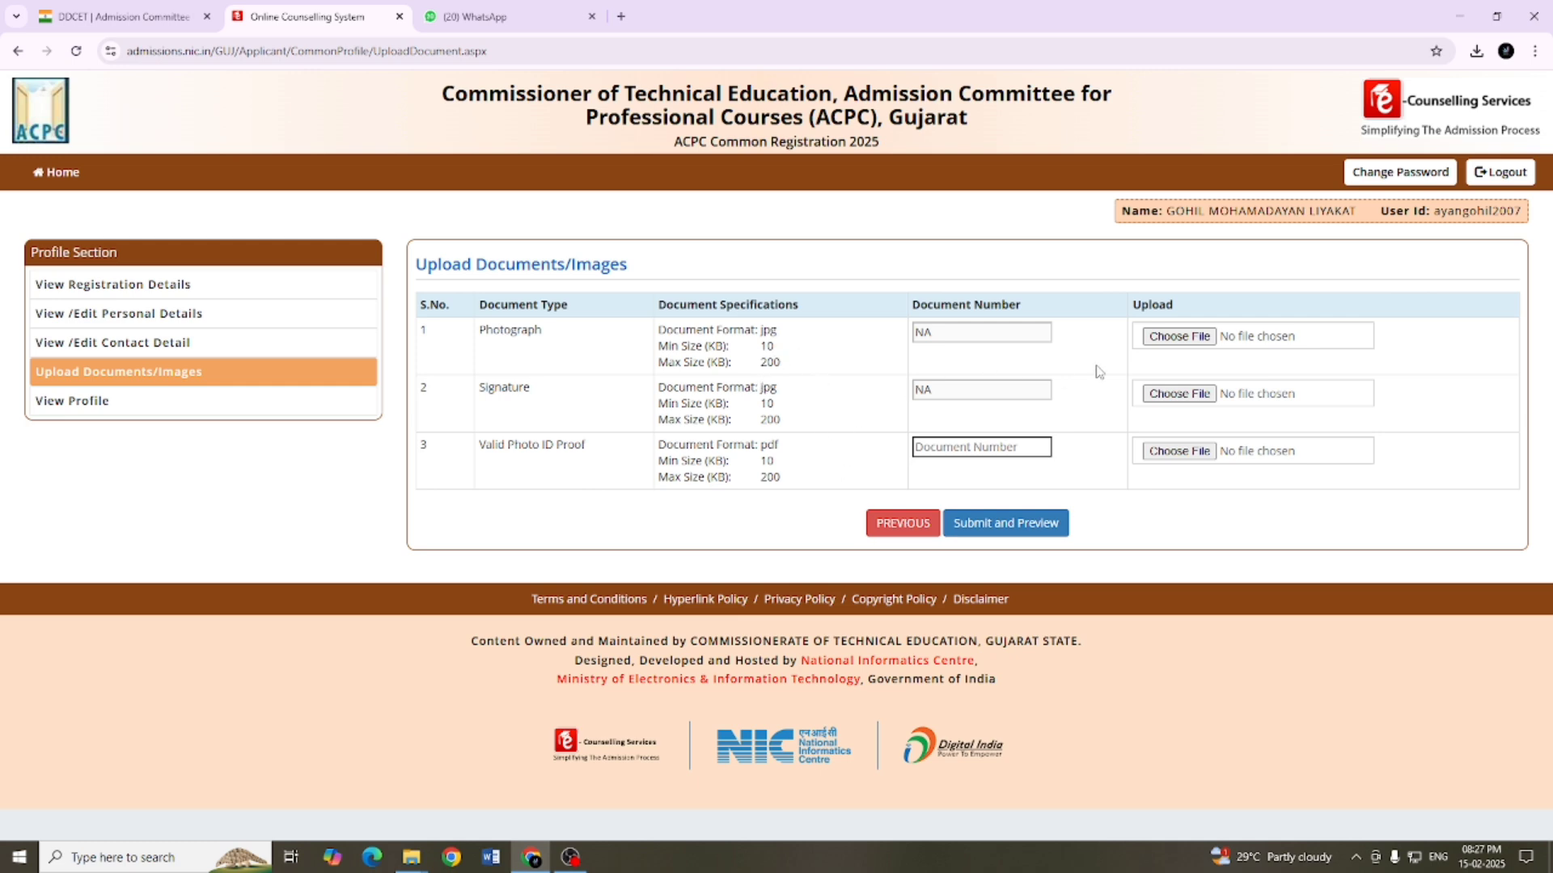
Step: Attach the candidate's photo JPG from the candidate's folder on the Desktop as the Photograph document
click(1162, 341)
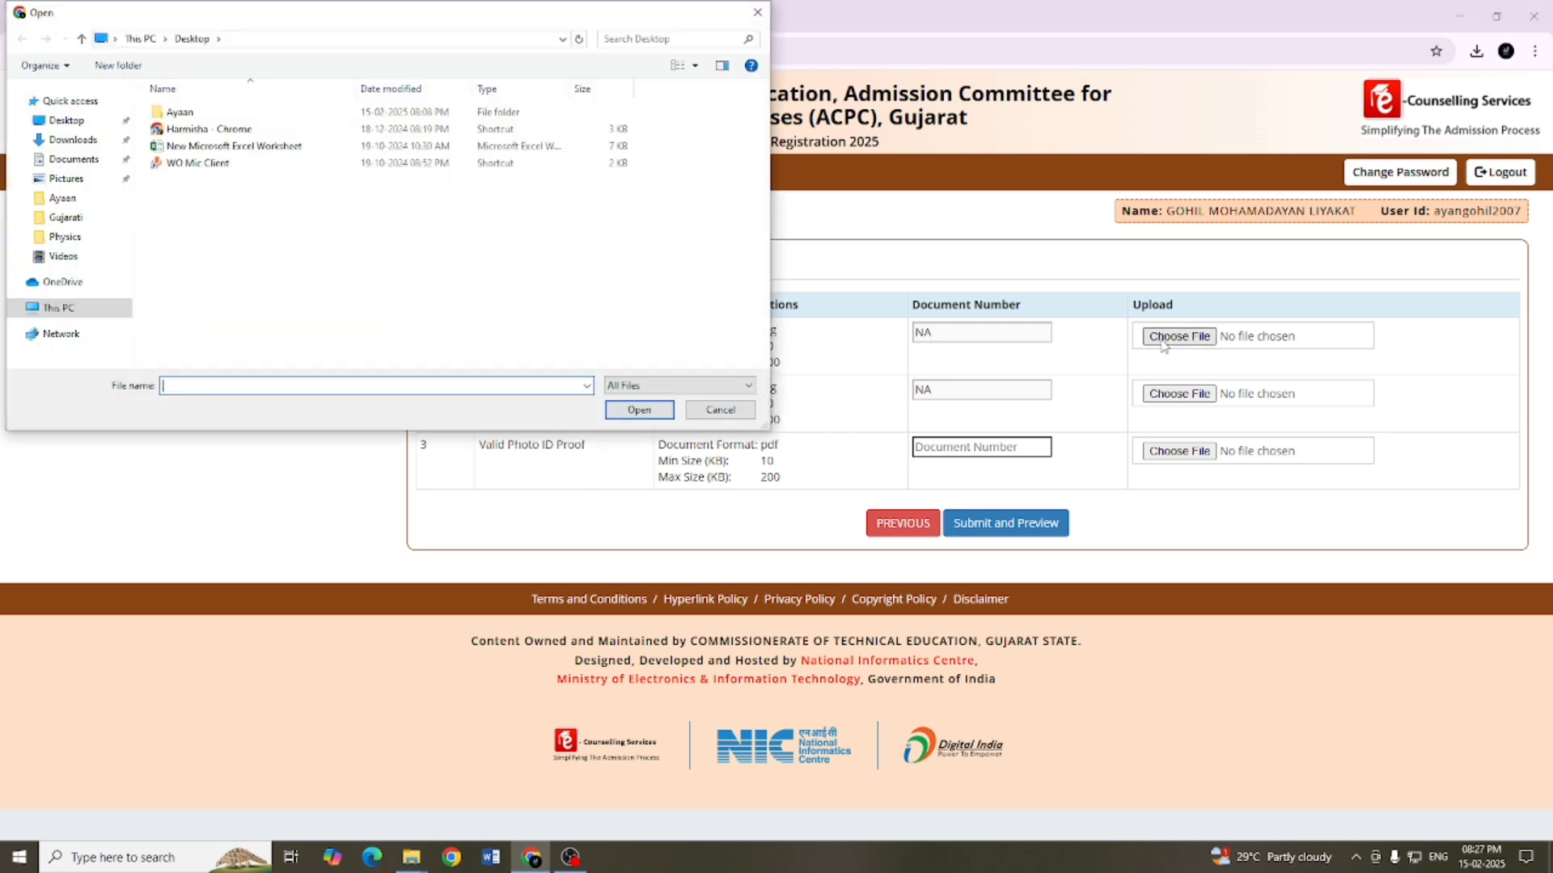
double_click(200, 112)
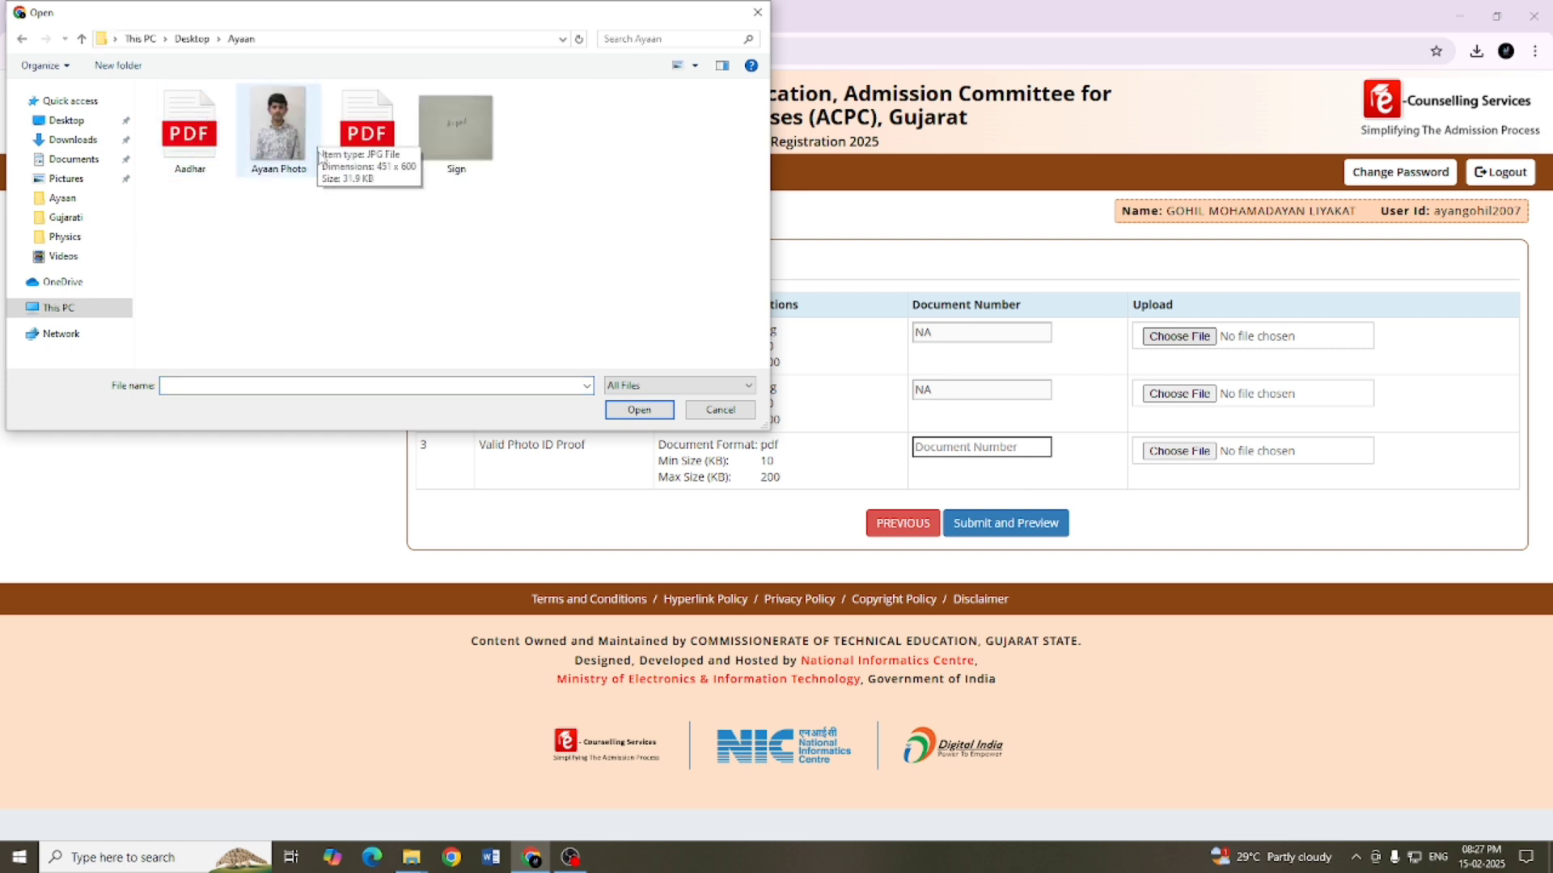
click(278, 139)
click(621, 410)
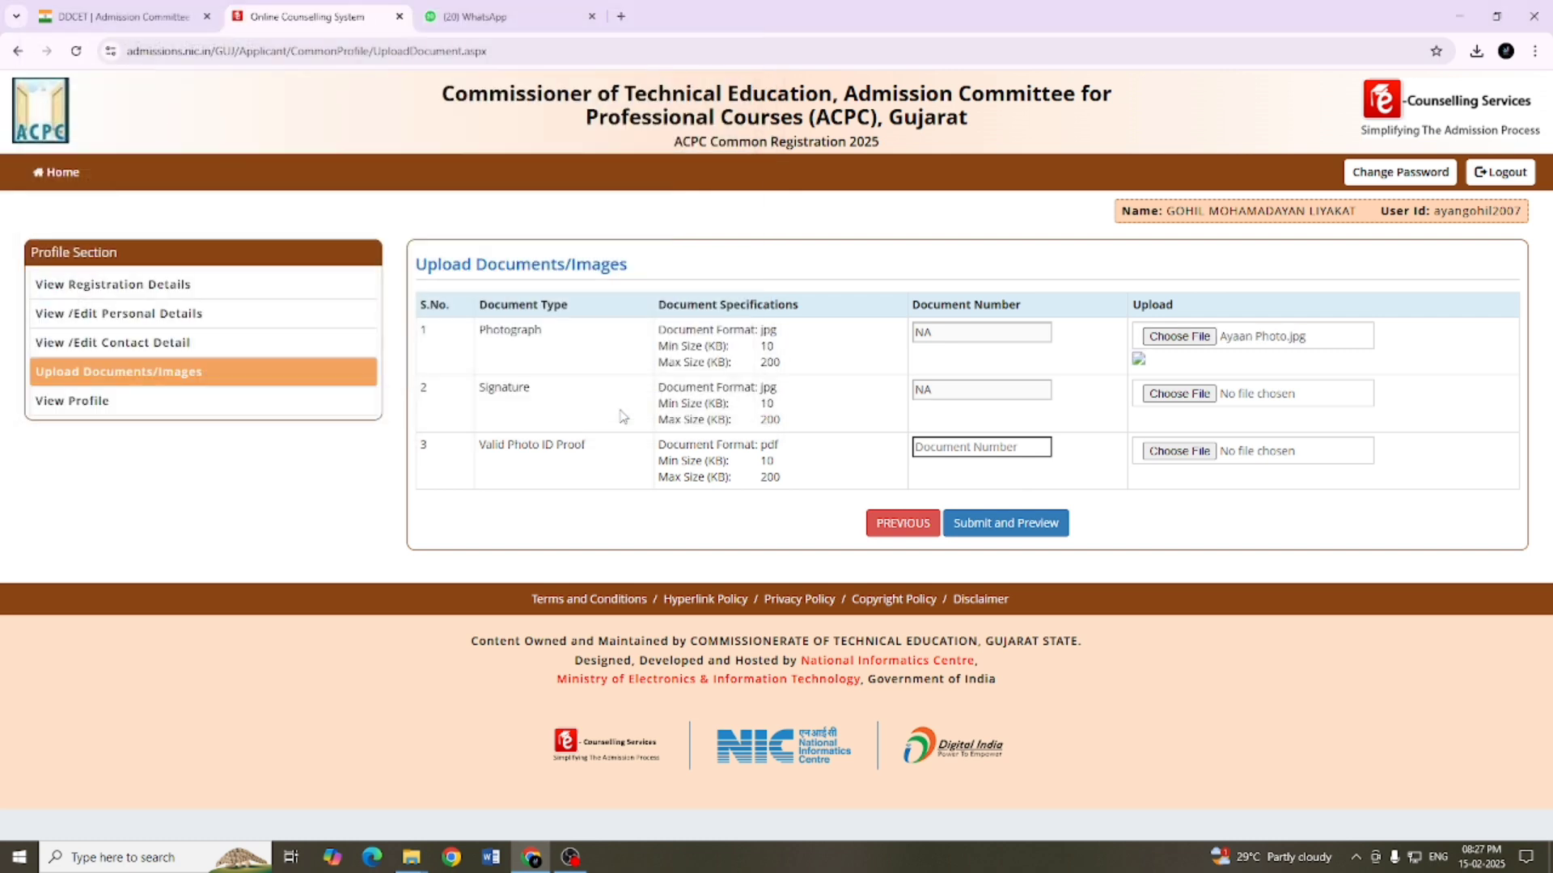
Step: Attach Sign.jpg from the same folder as the Signature document
click(1180, 394)
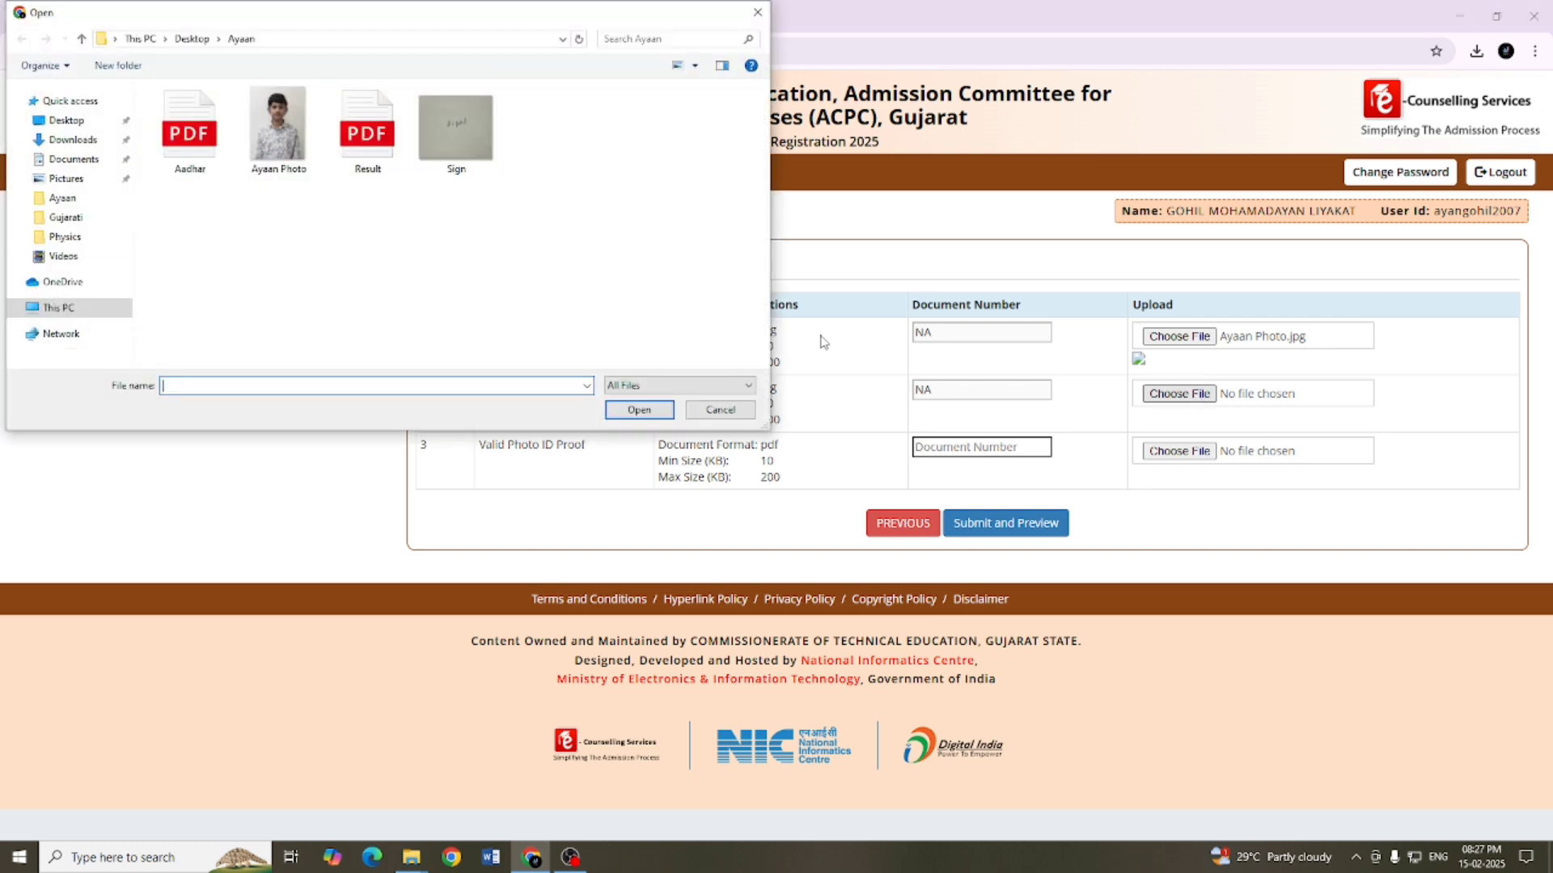
click(444, 139)
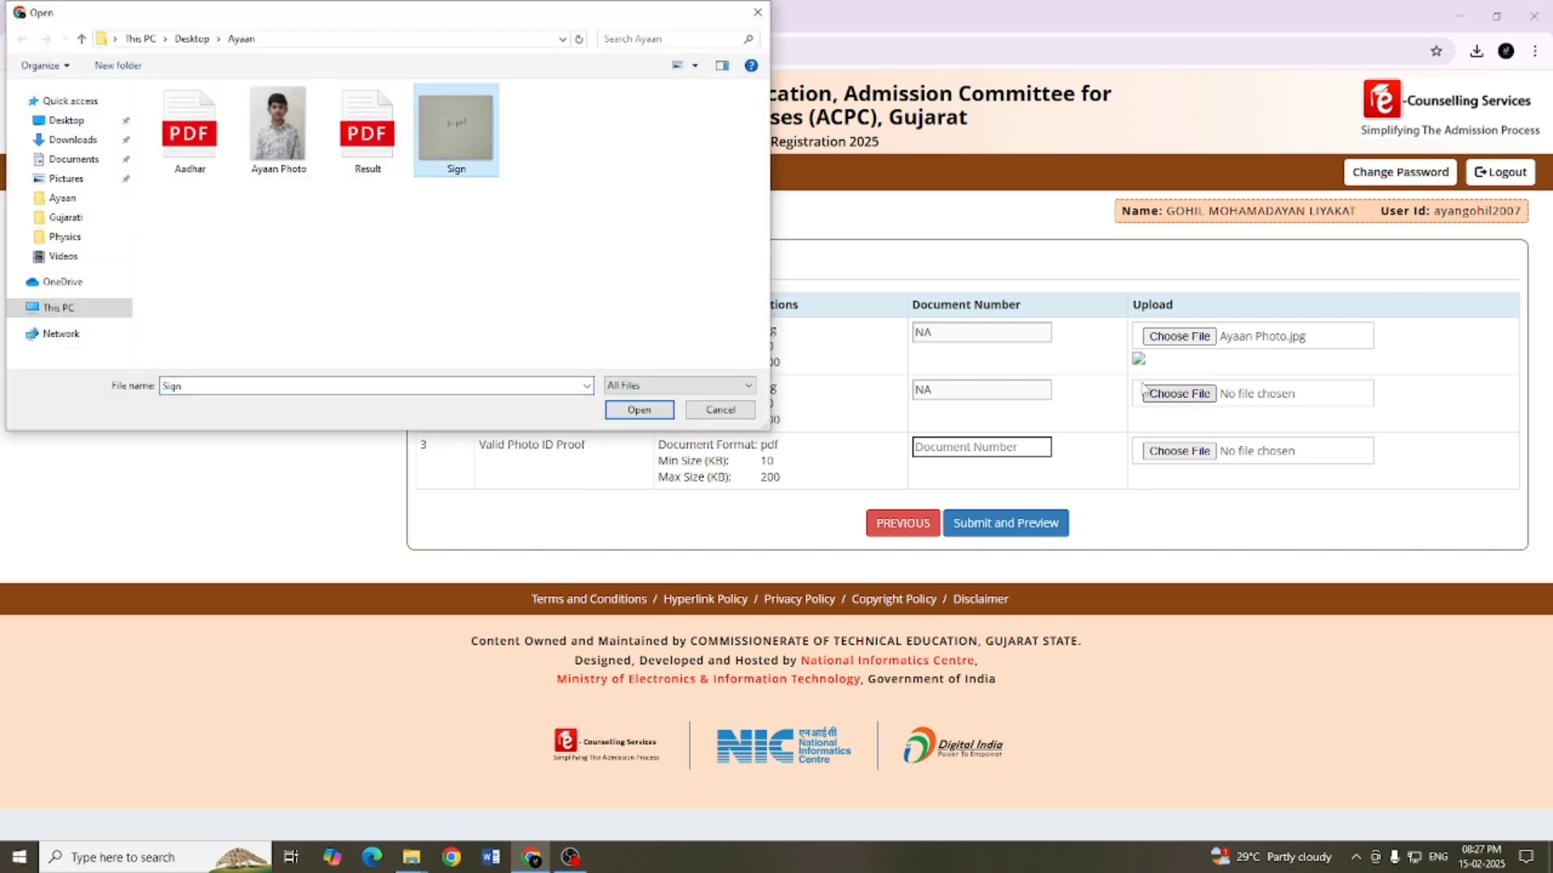
click(610, 412)
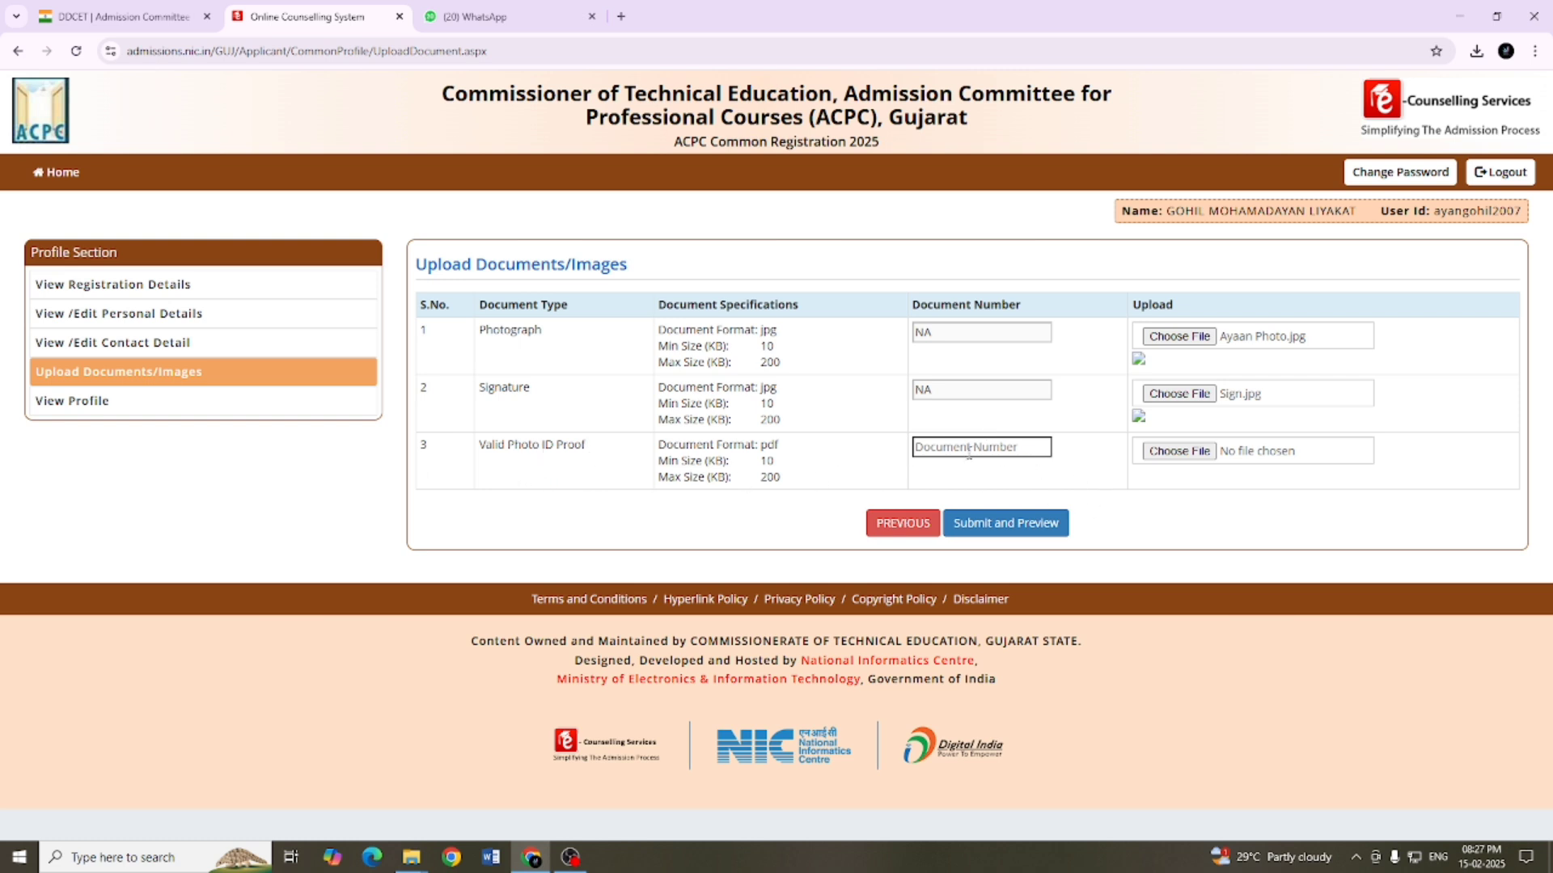
Step: Attach the Aadhar PDF as the Valid Photo ID Proof and submit the uploaded documents for preview
click(1180, 457)
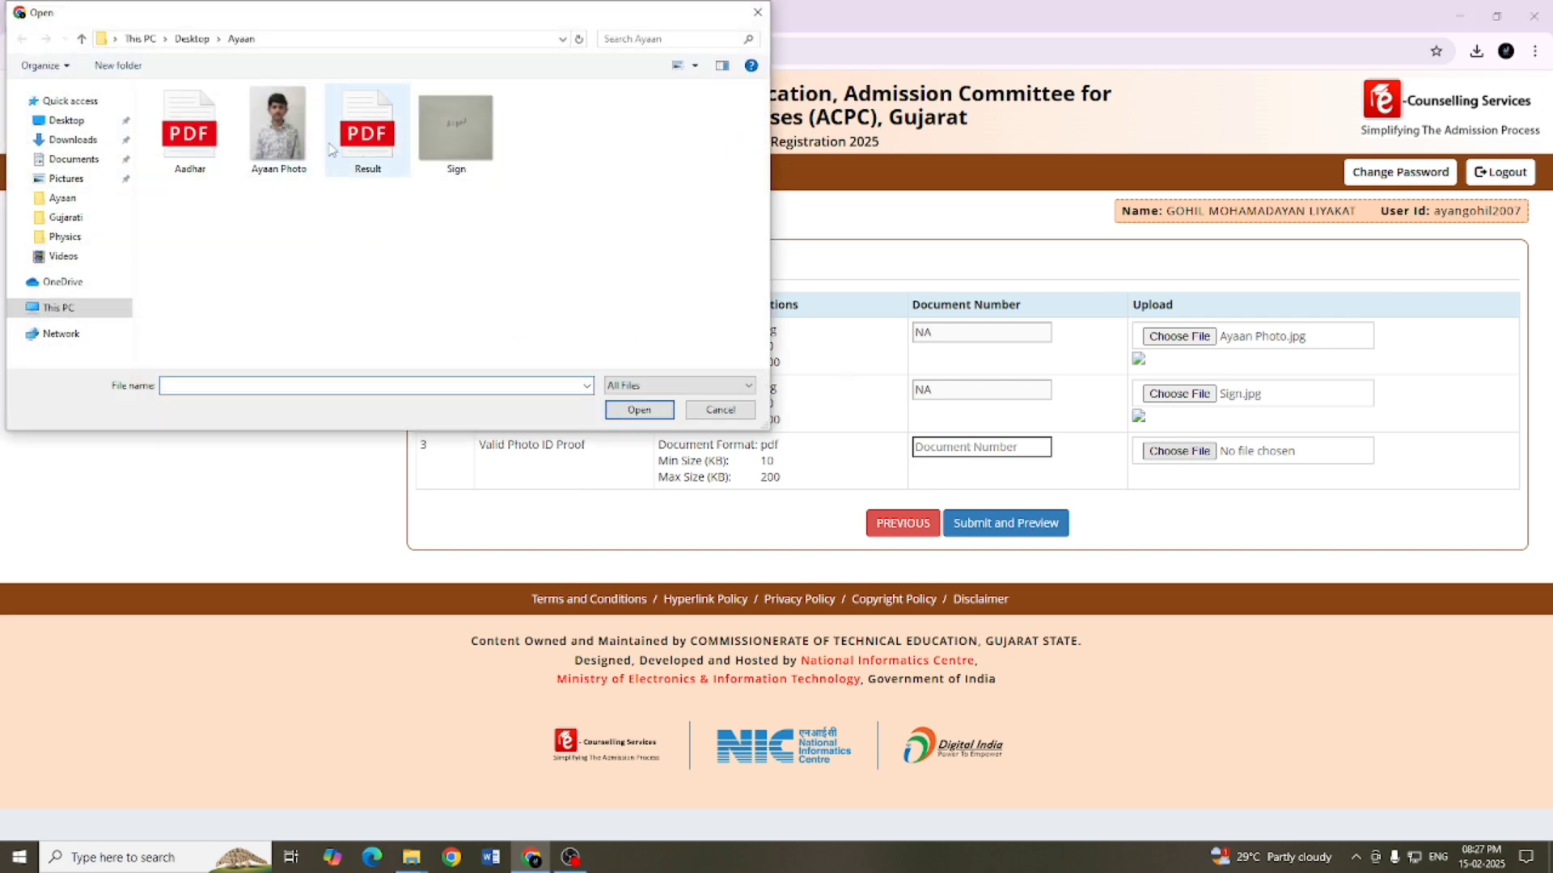
click(208, 148)
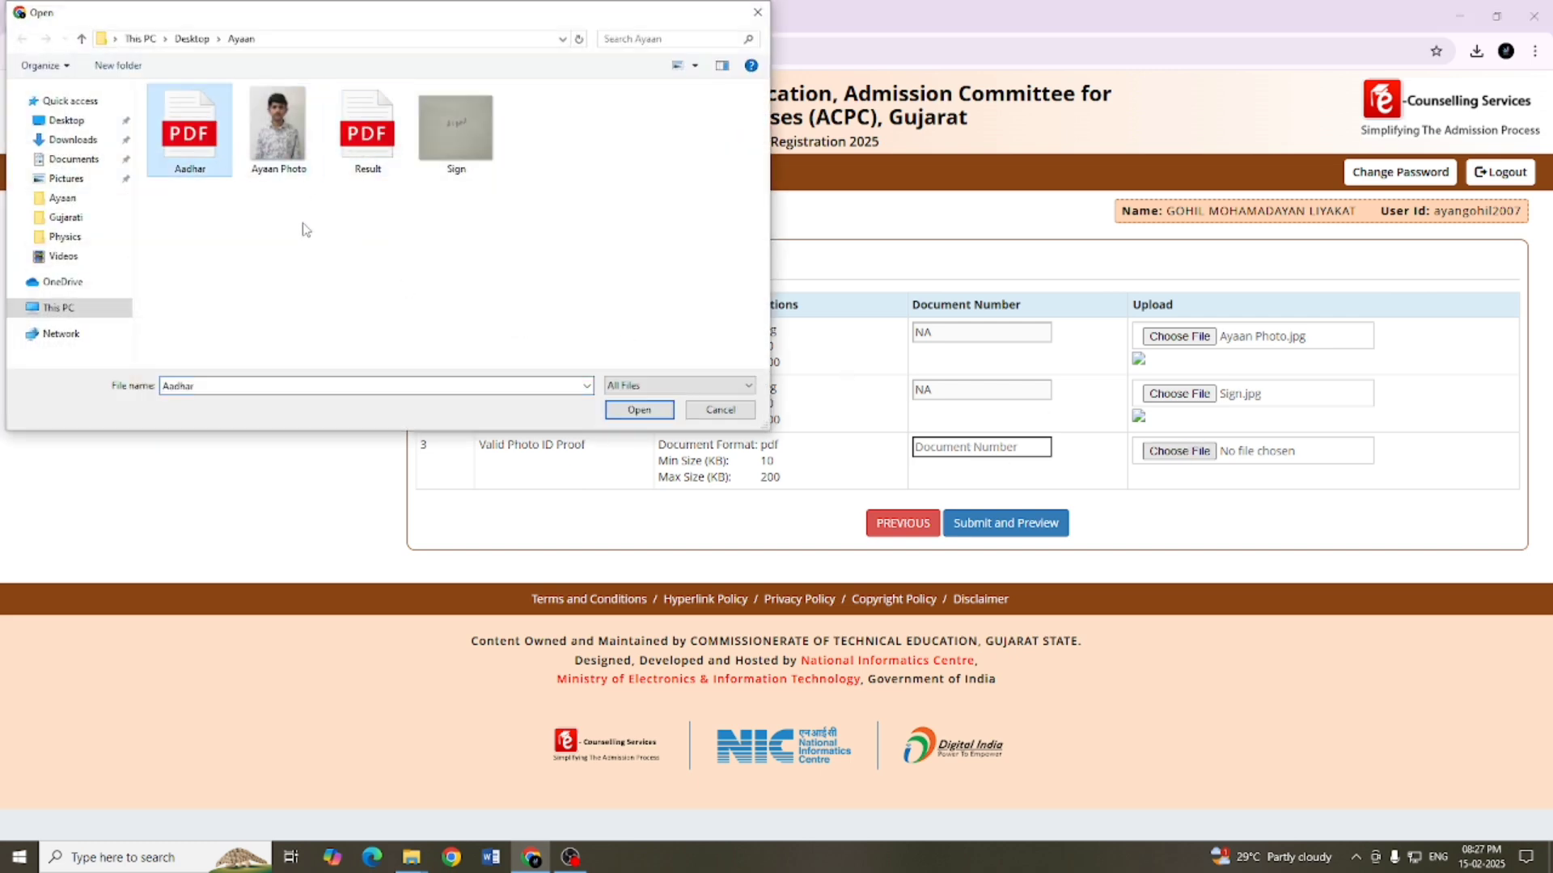
click(639, 410)
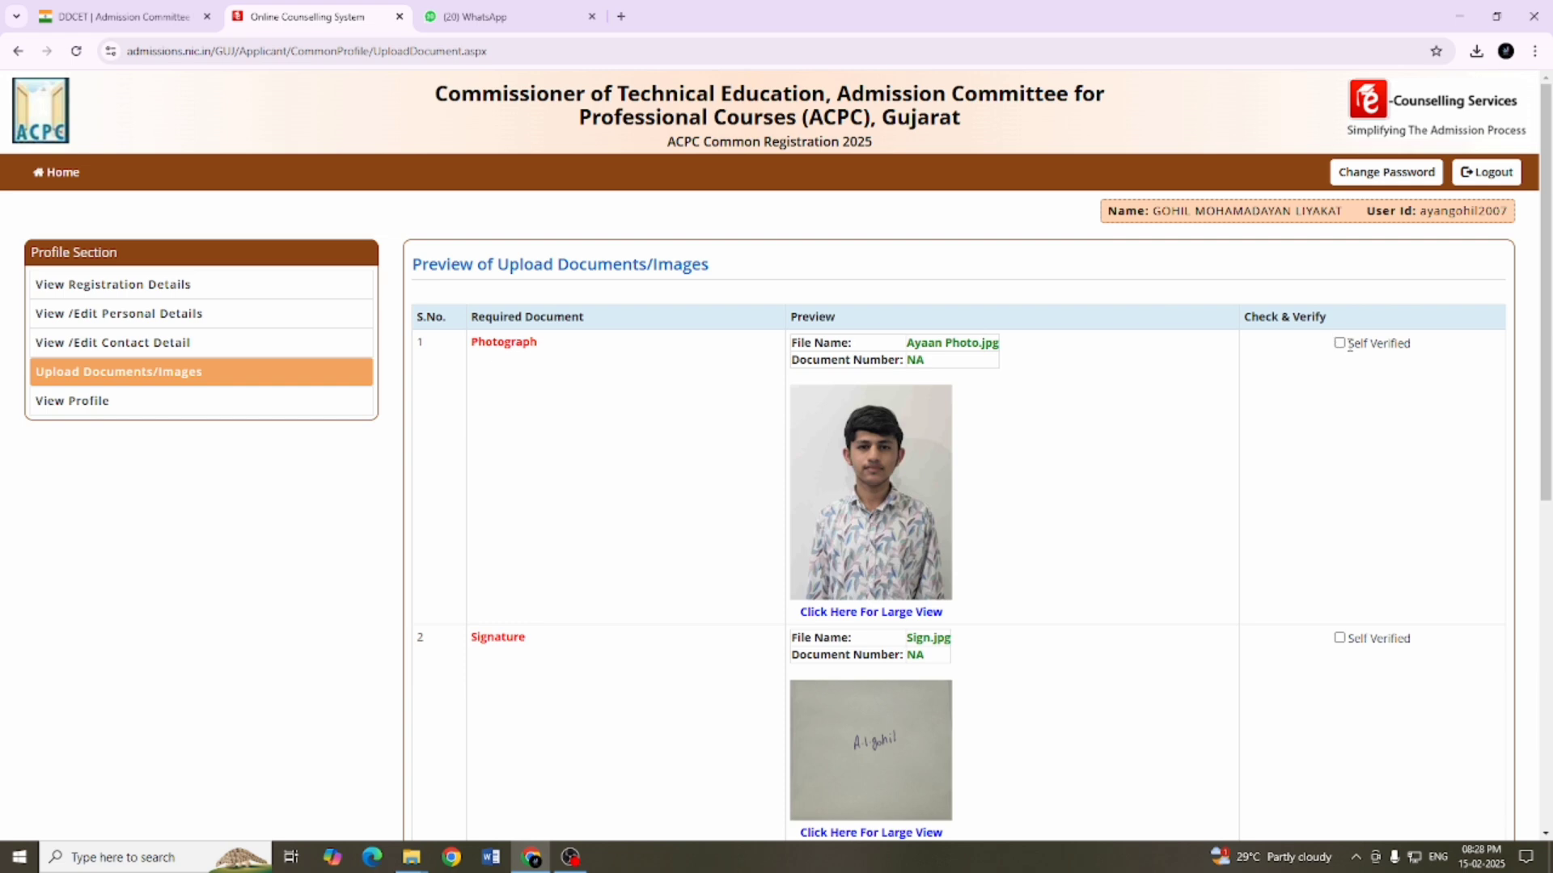
Step: Mark the previewed photograph, signature and photo ID documents as self verified and confirm saving them
scroll(1316, 409, down, 3)
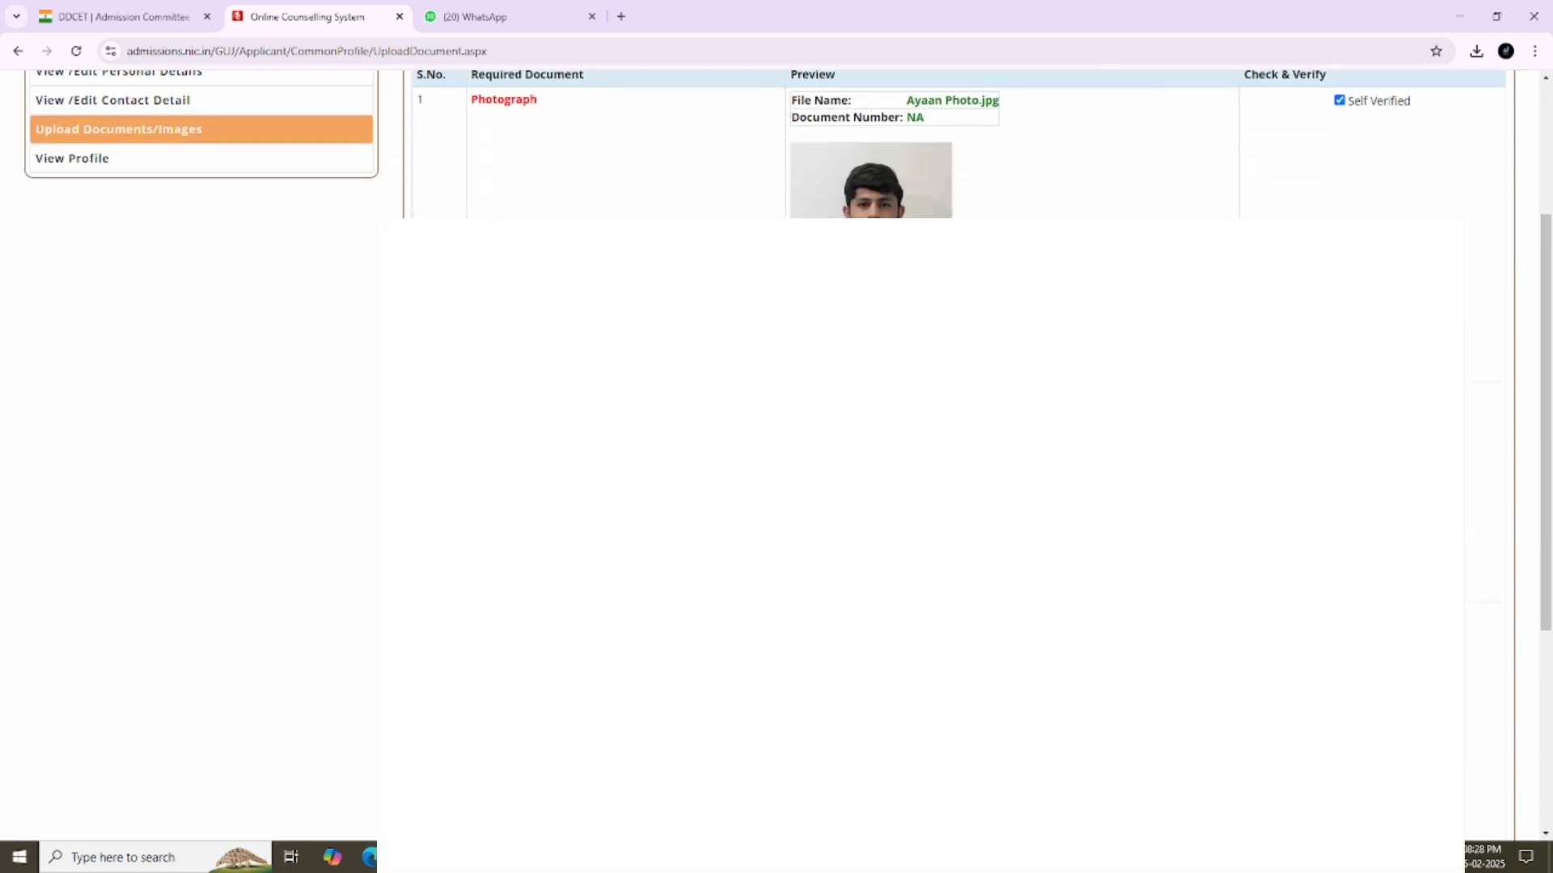
scroll(938, 145, down, 1)
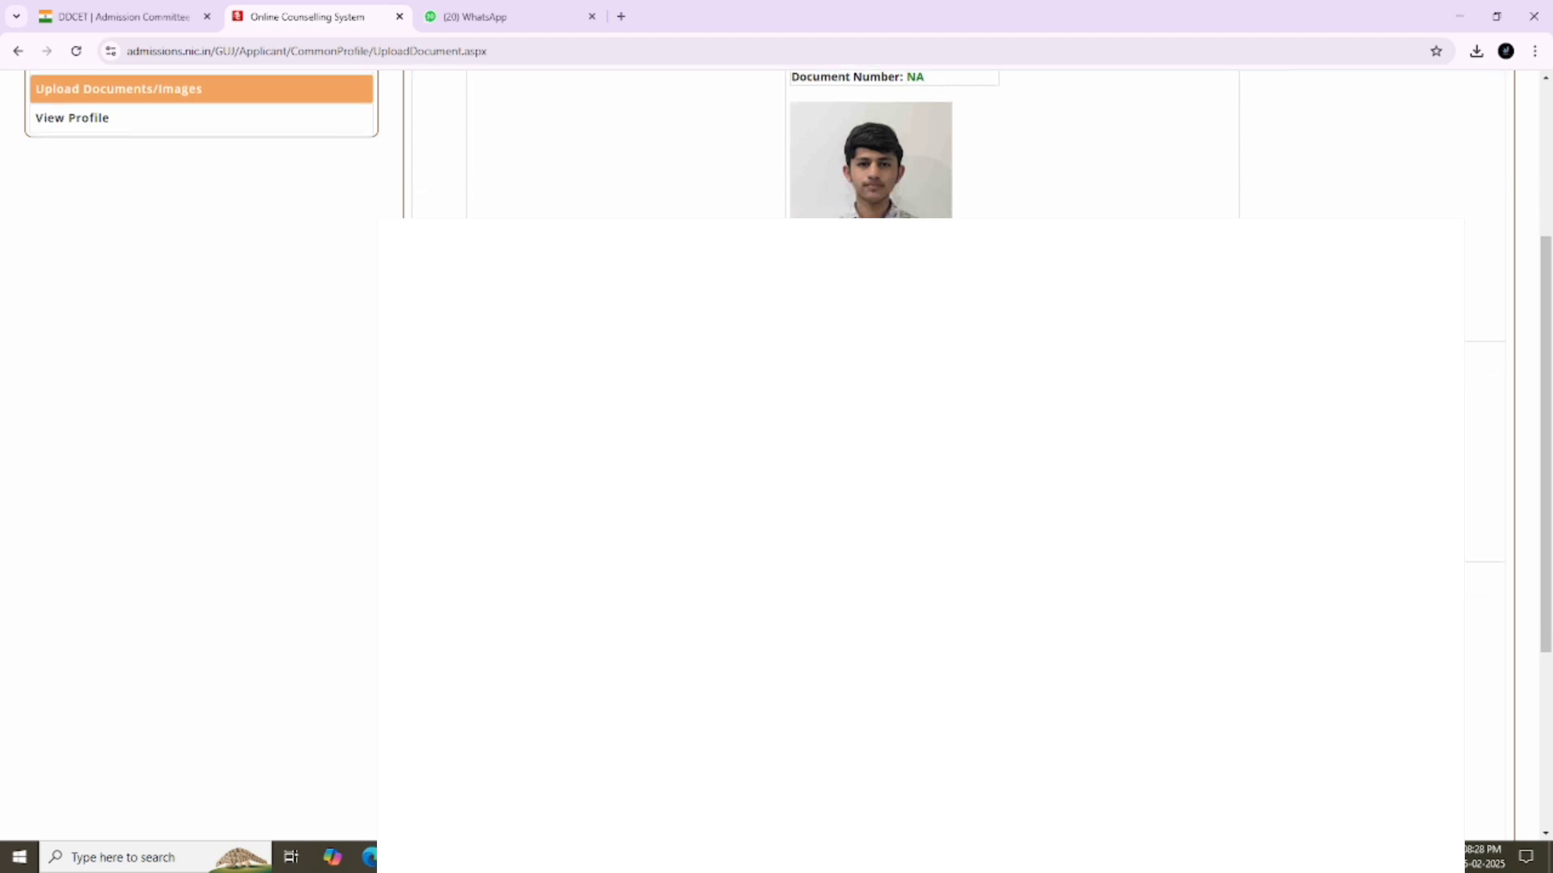
scroll(938, 324, down, 3)
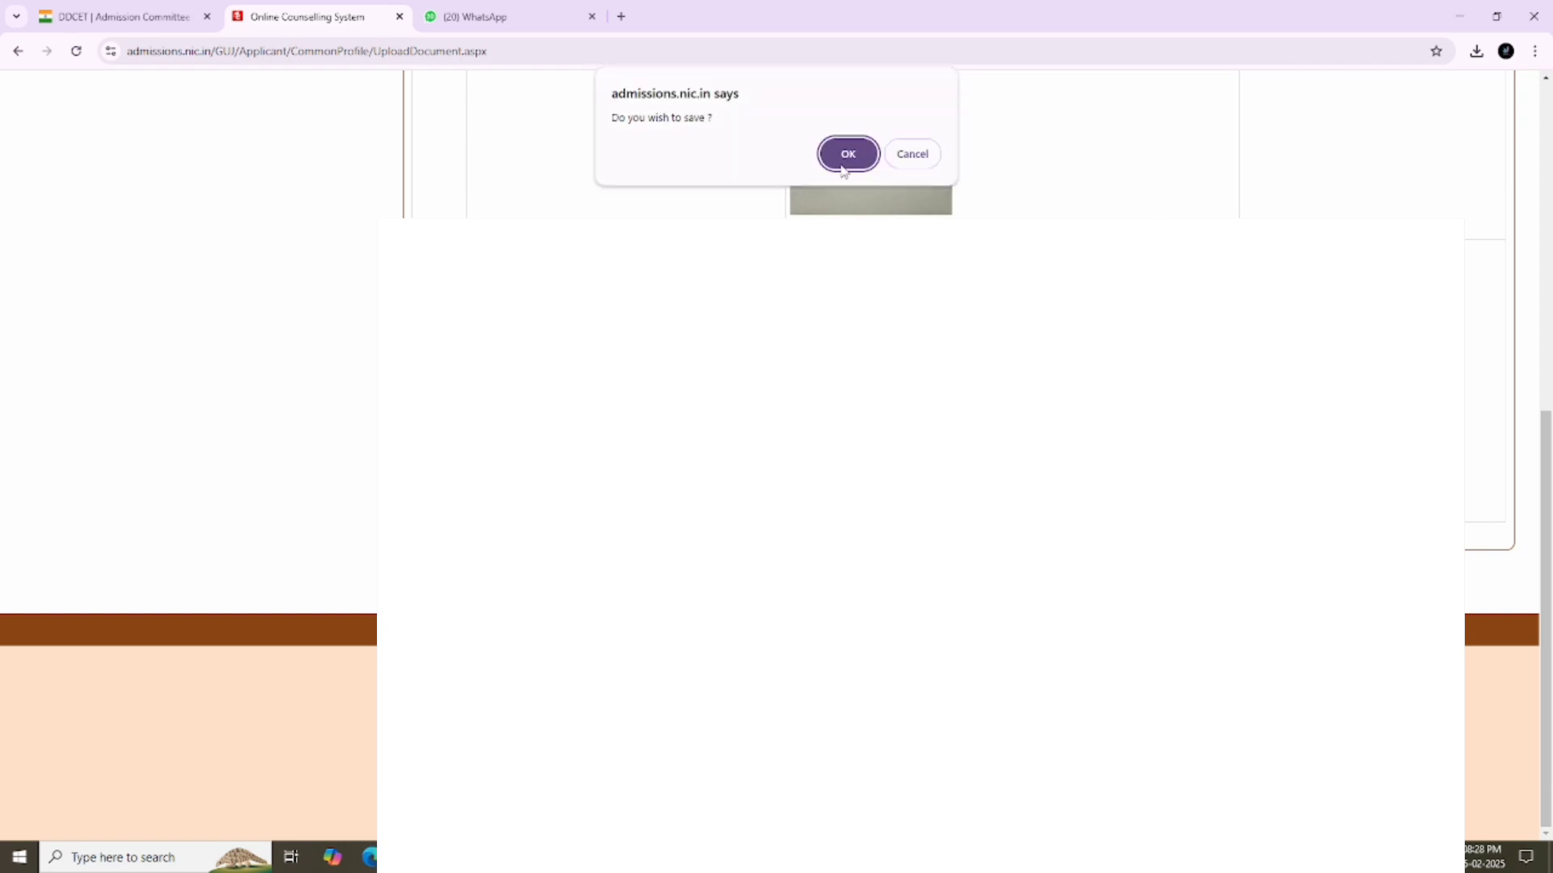
click(846, 154)
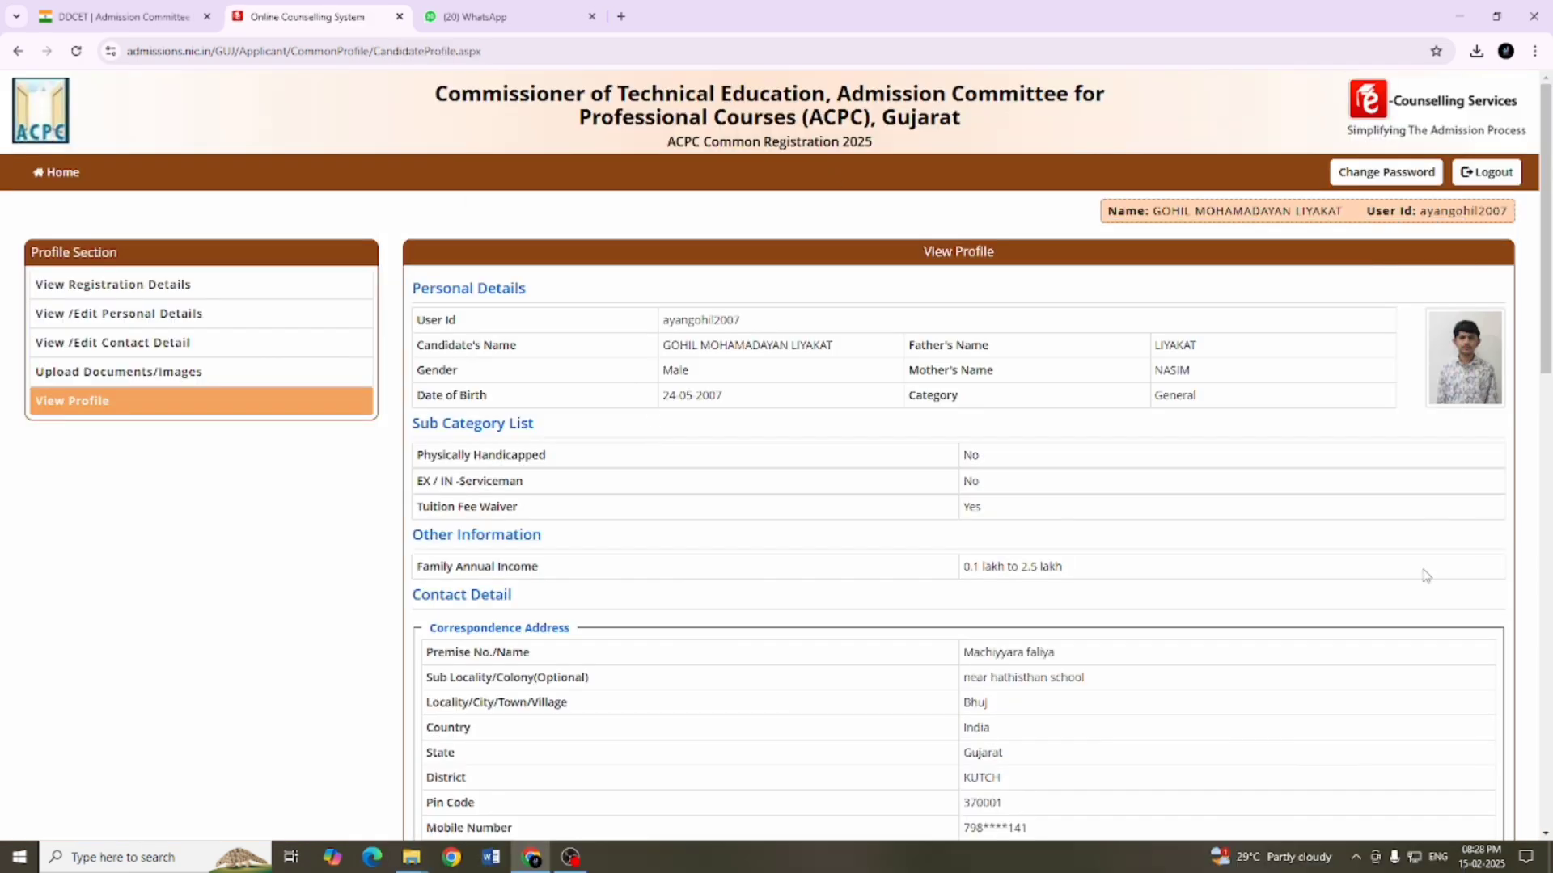
Step: Review the completed profile's personal, contact, registration and uploaded document sections, and go on to the dashboard
scroll(1008, 505, down, 5)
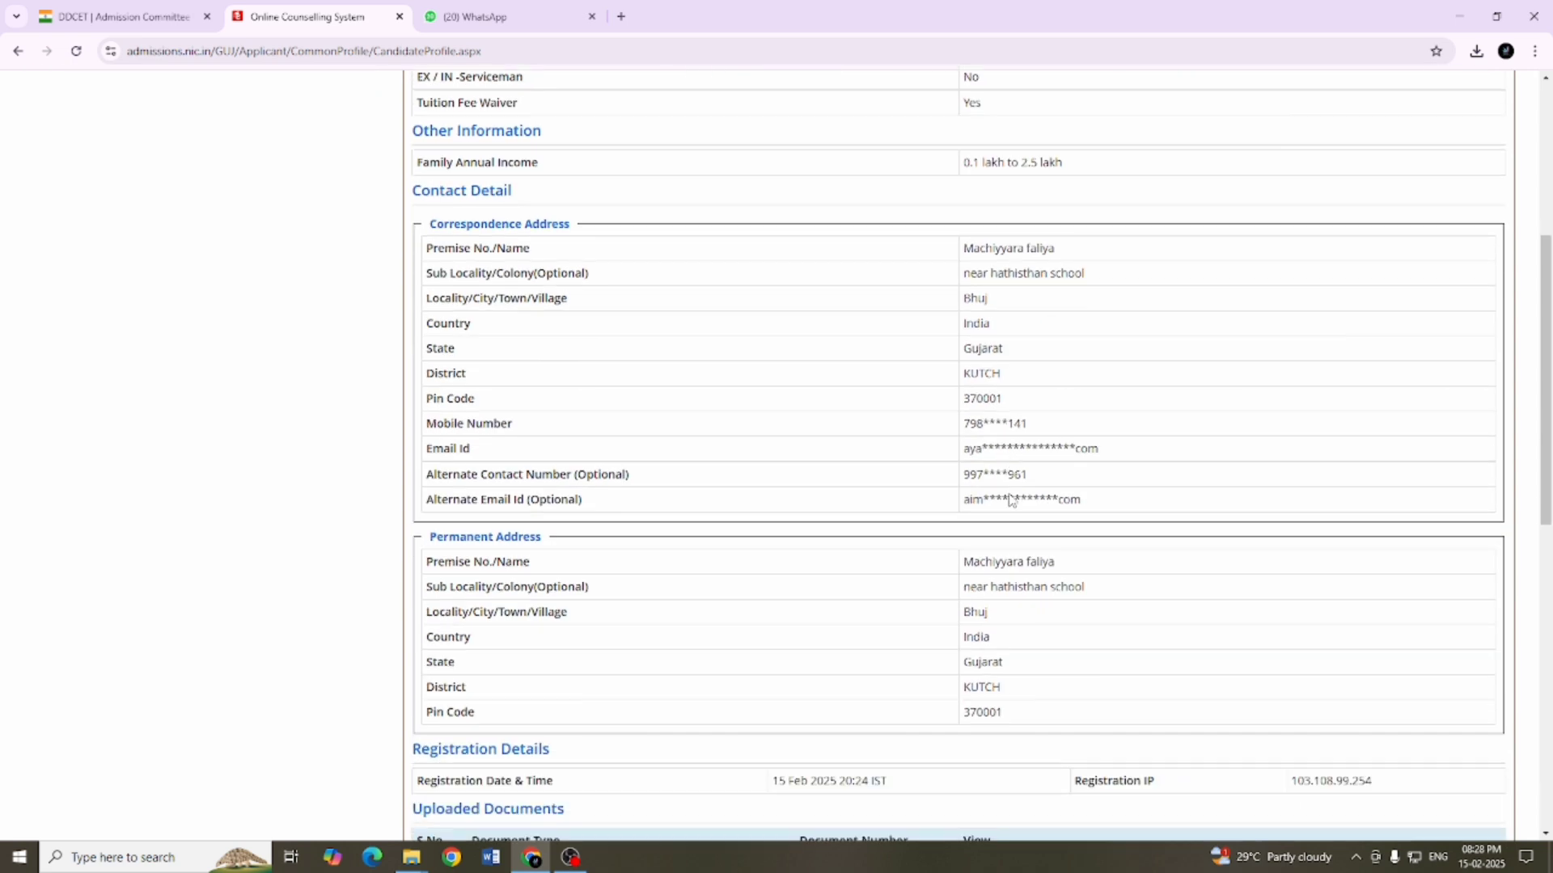
scroll(1011, 498, down, 2)
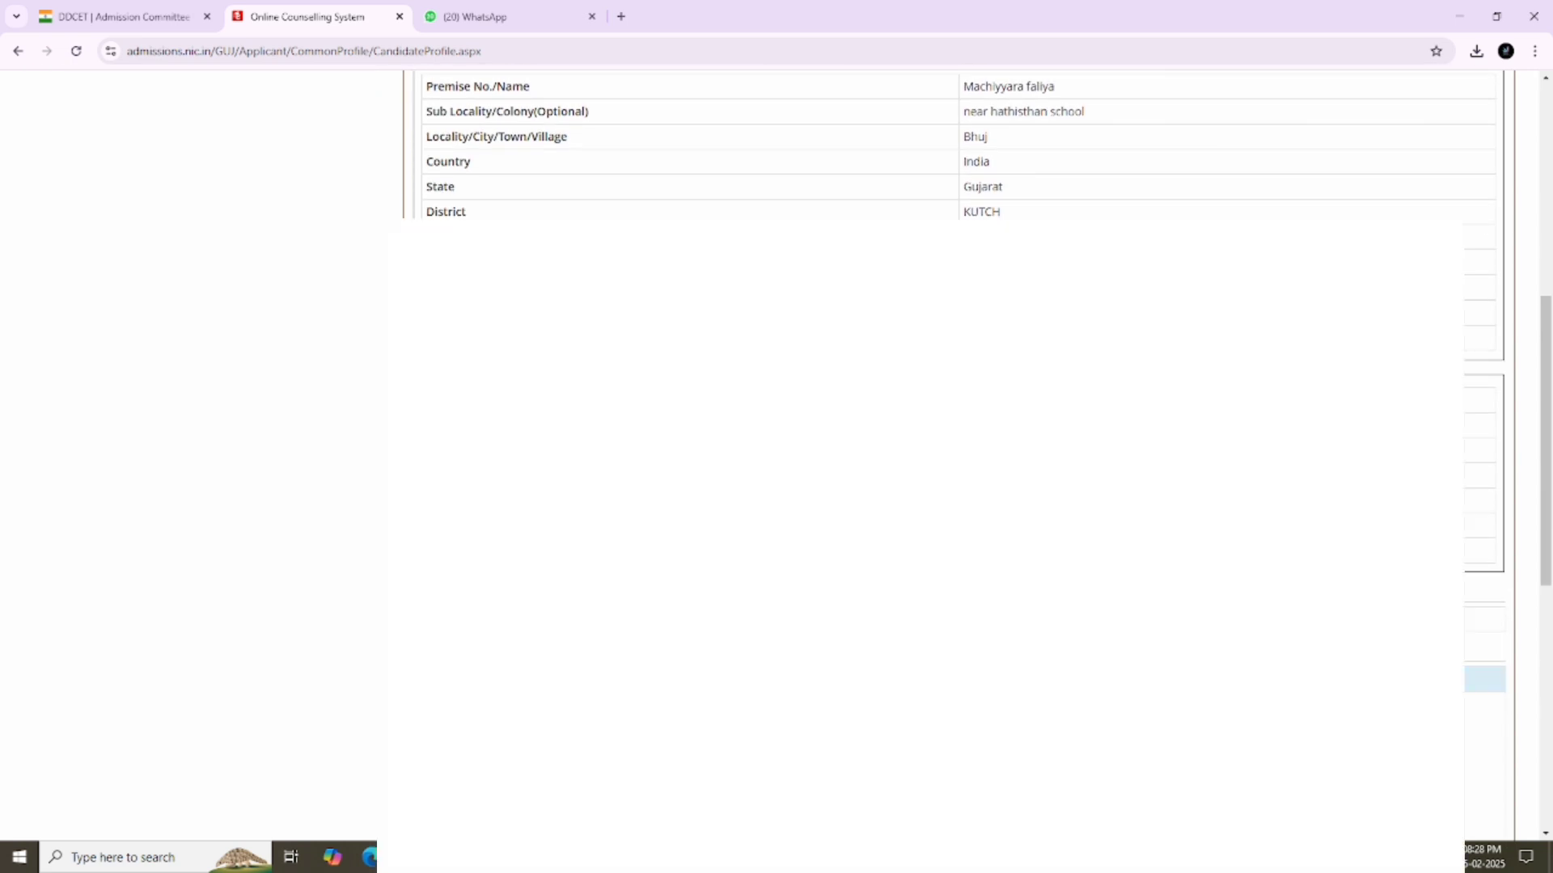
scroll(1011, 498, down, 4)
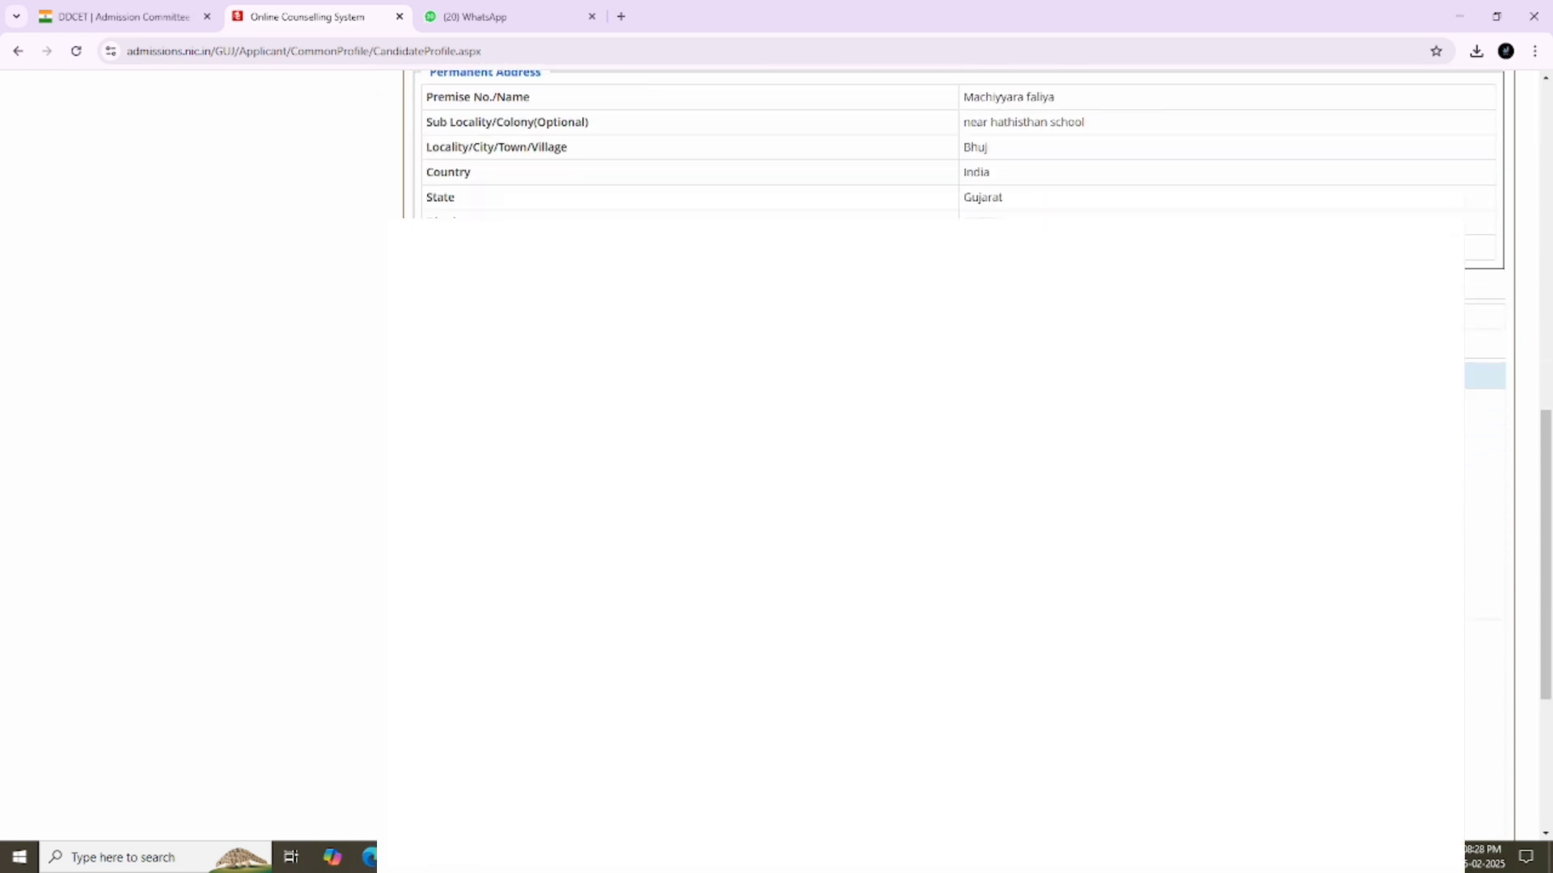
scroll(1011, 498, up, 1)
scroll(1011, 498, down, 6)
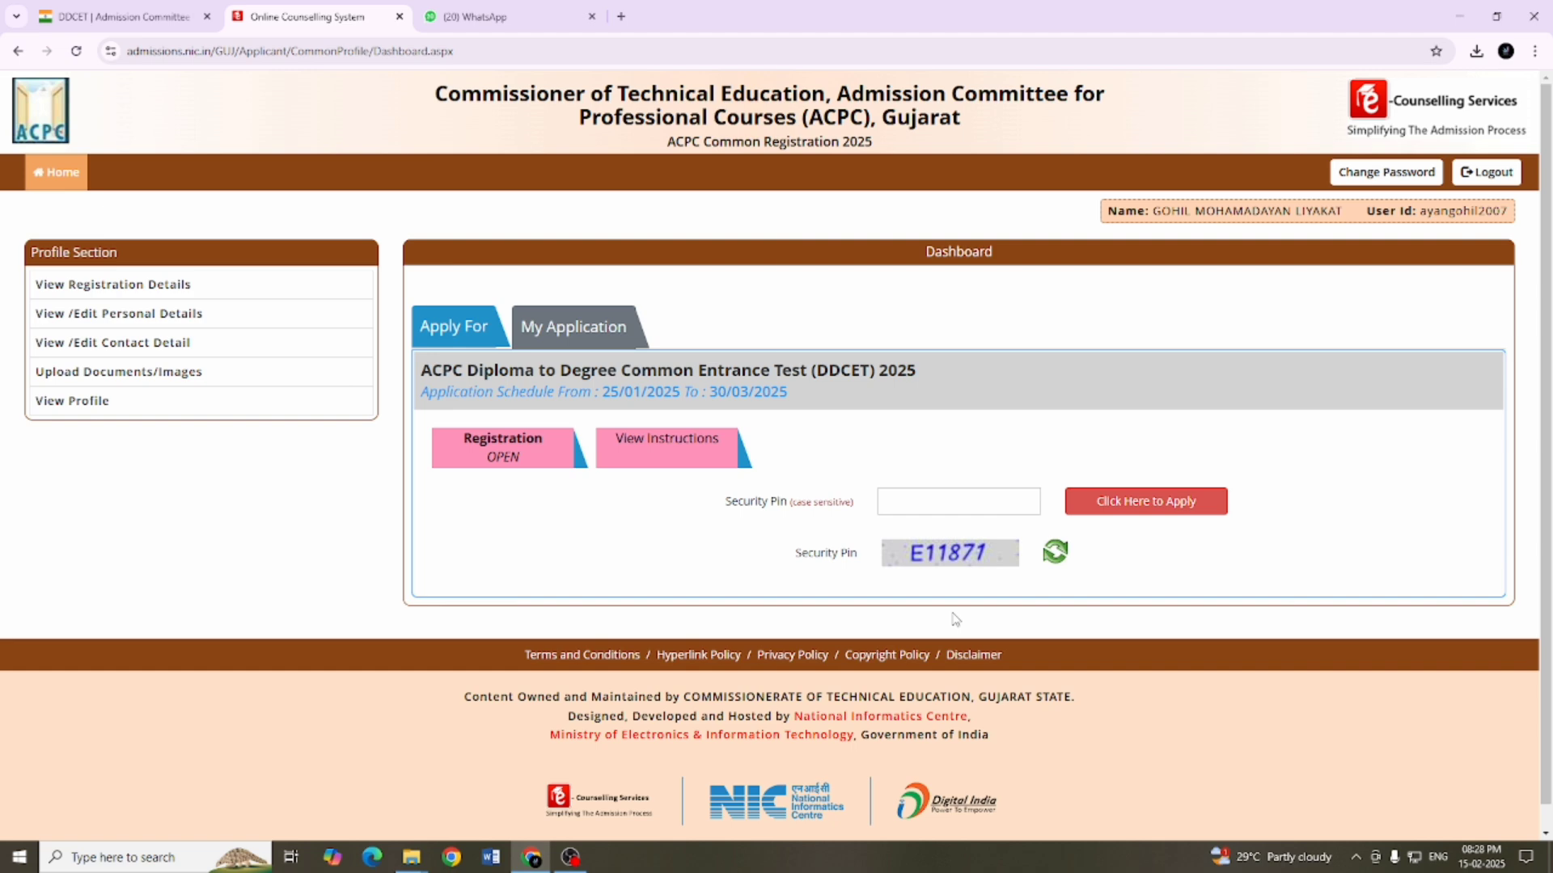
Step: Apply for ACPC Diploma to Degree Common Entrance Test (DDCET) 2025 by entering the security pin, and open its application form
click(921, 508)
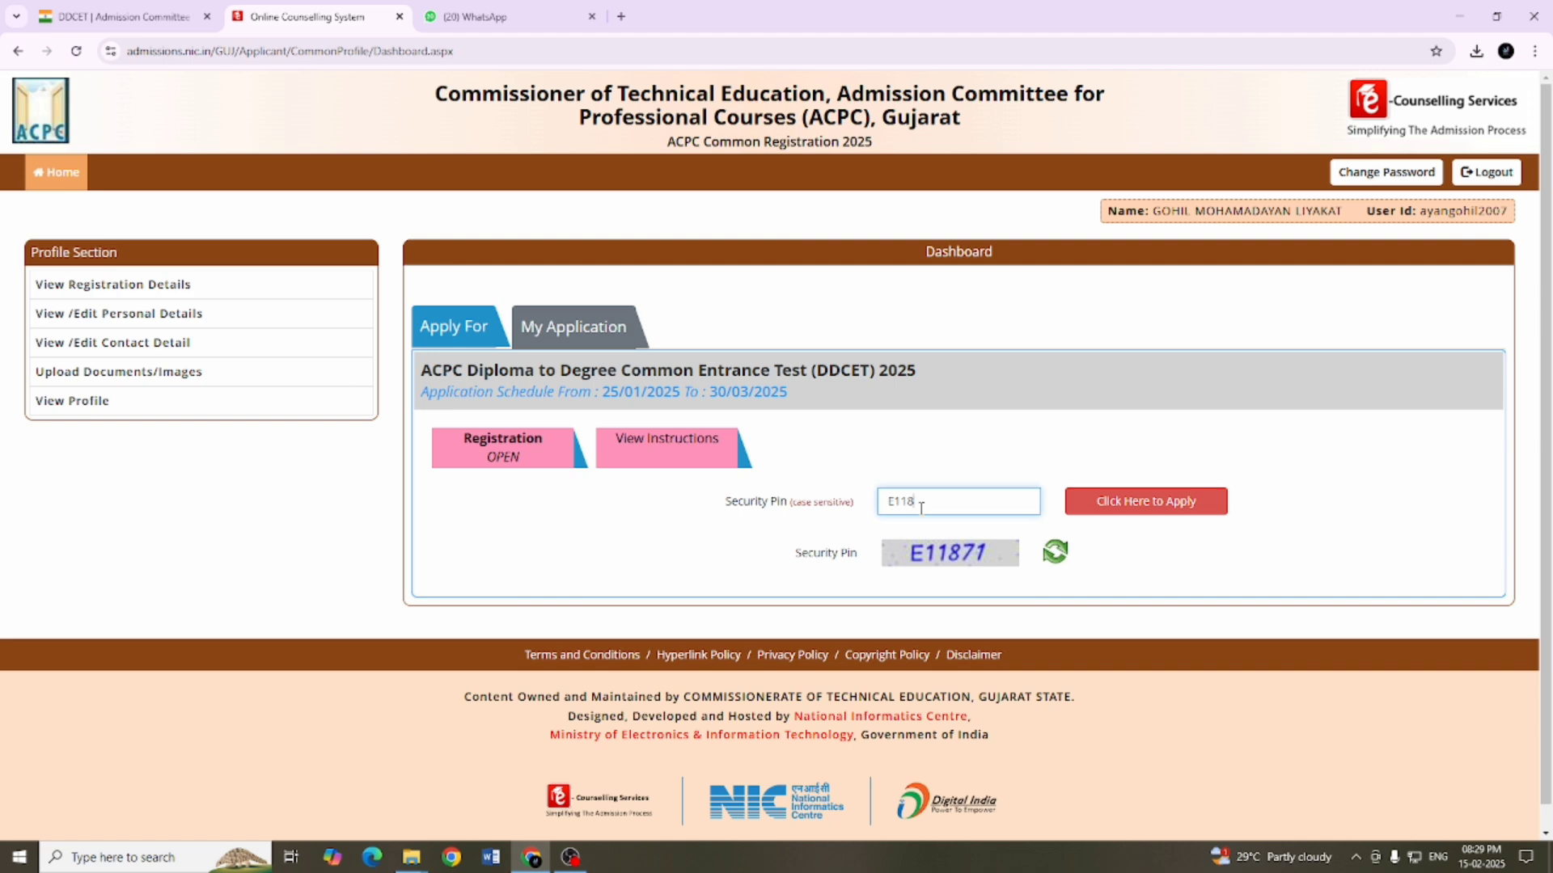
click(1140, 503)
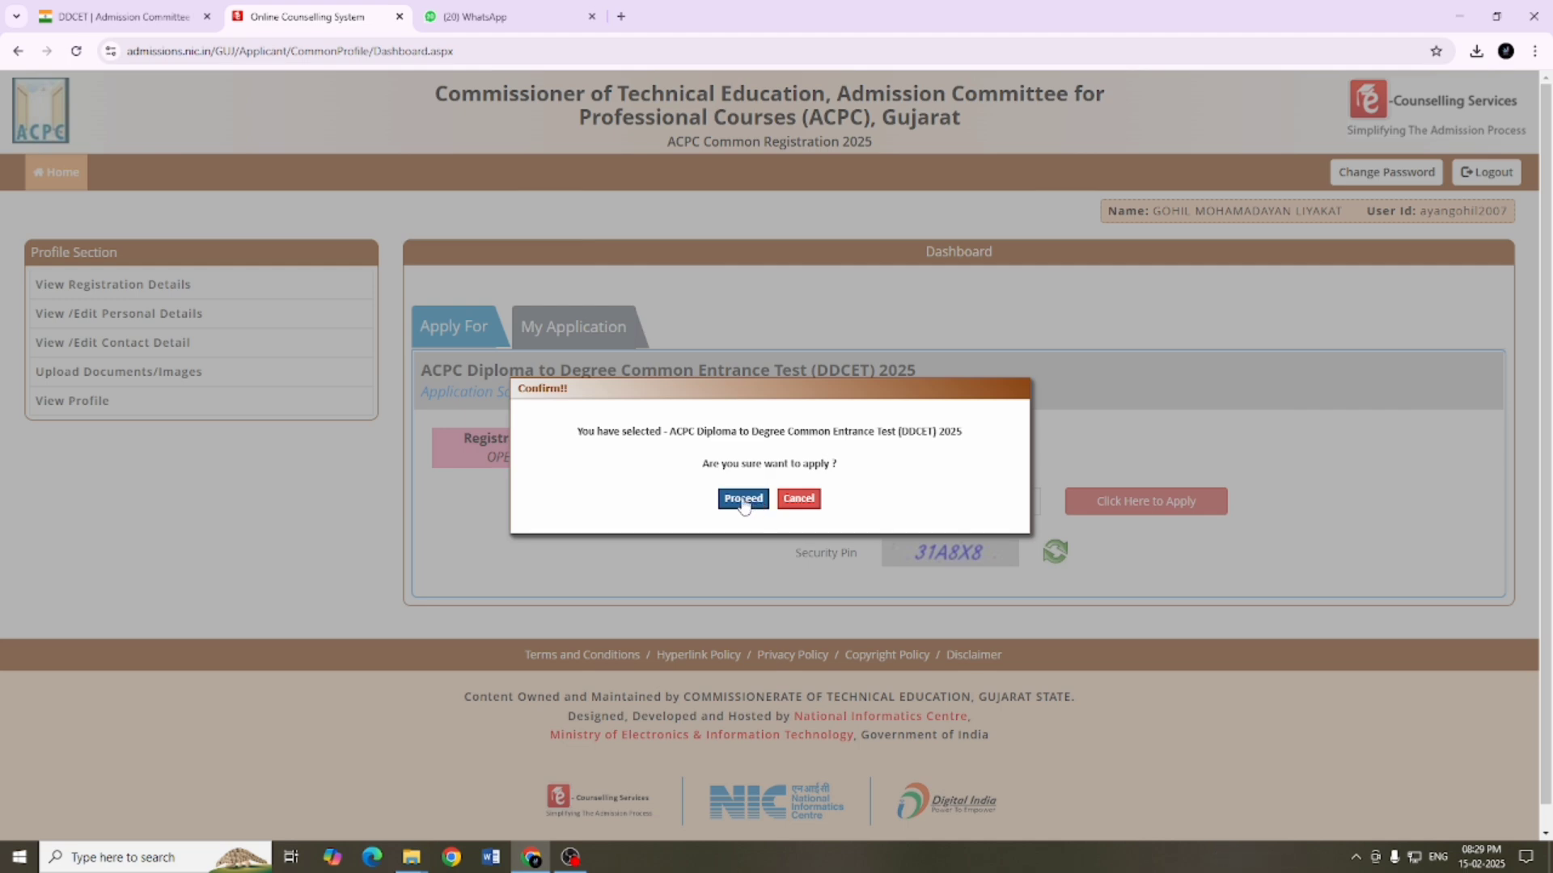
click(743, 500)
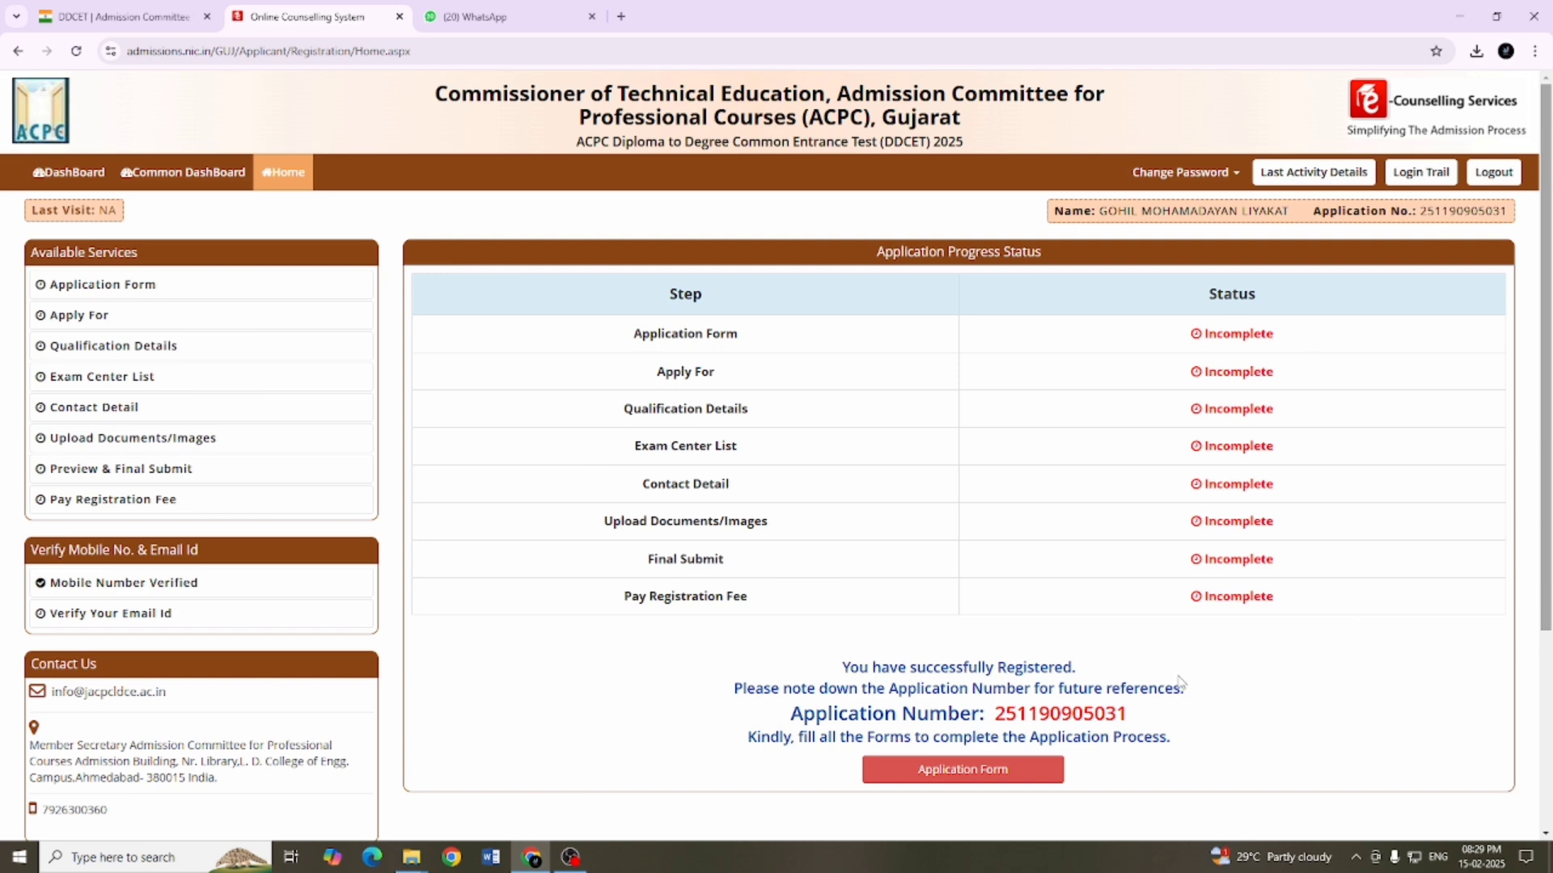
scroll(1180, 680, down, 2)
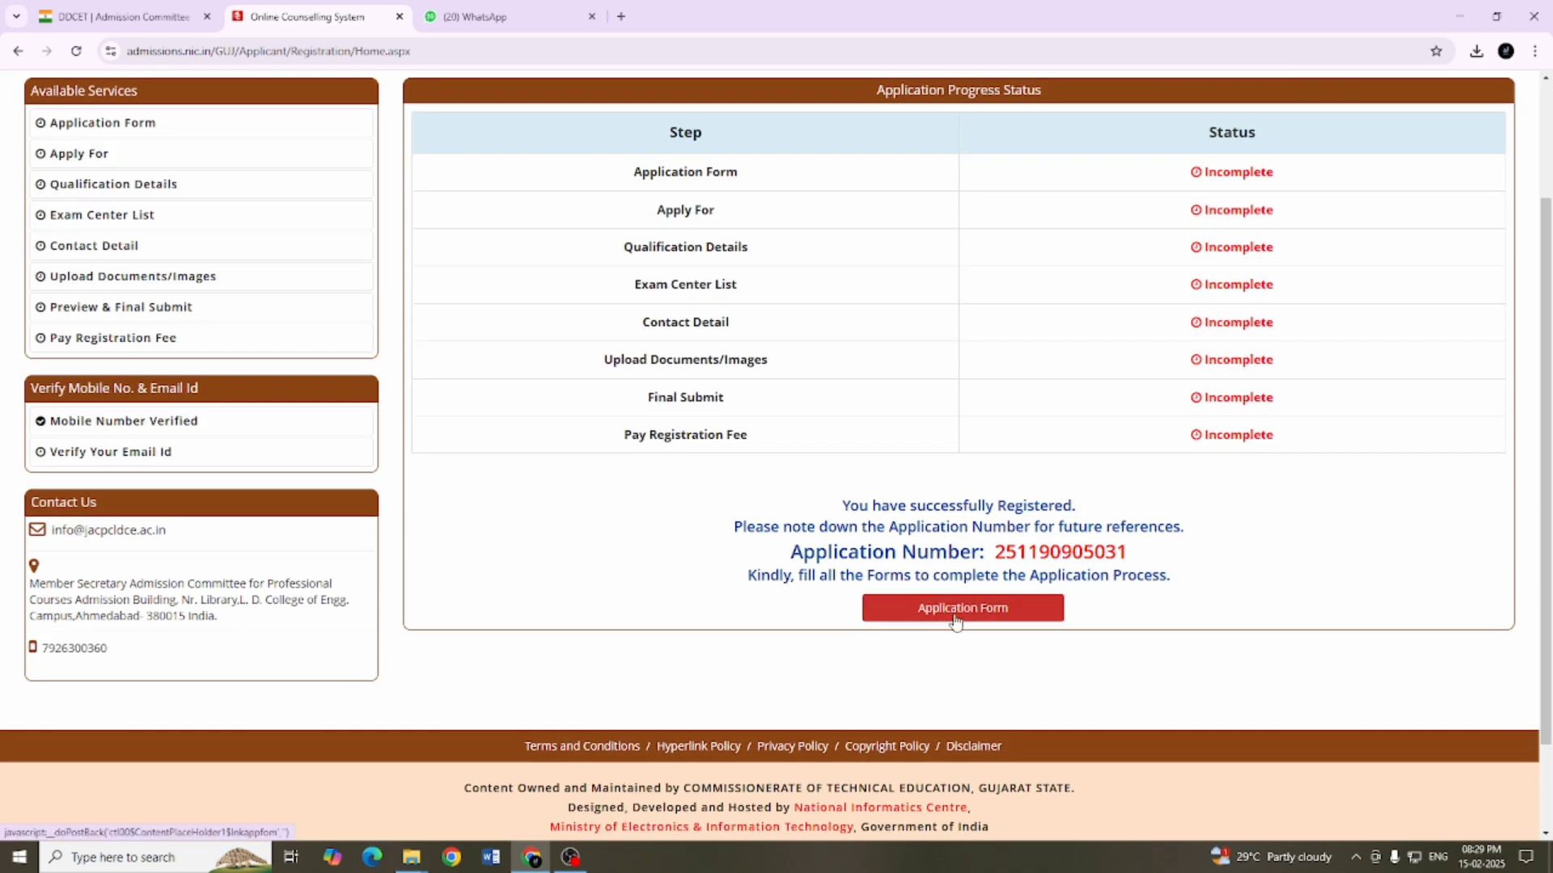
click(955, 621)
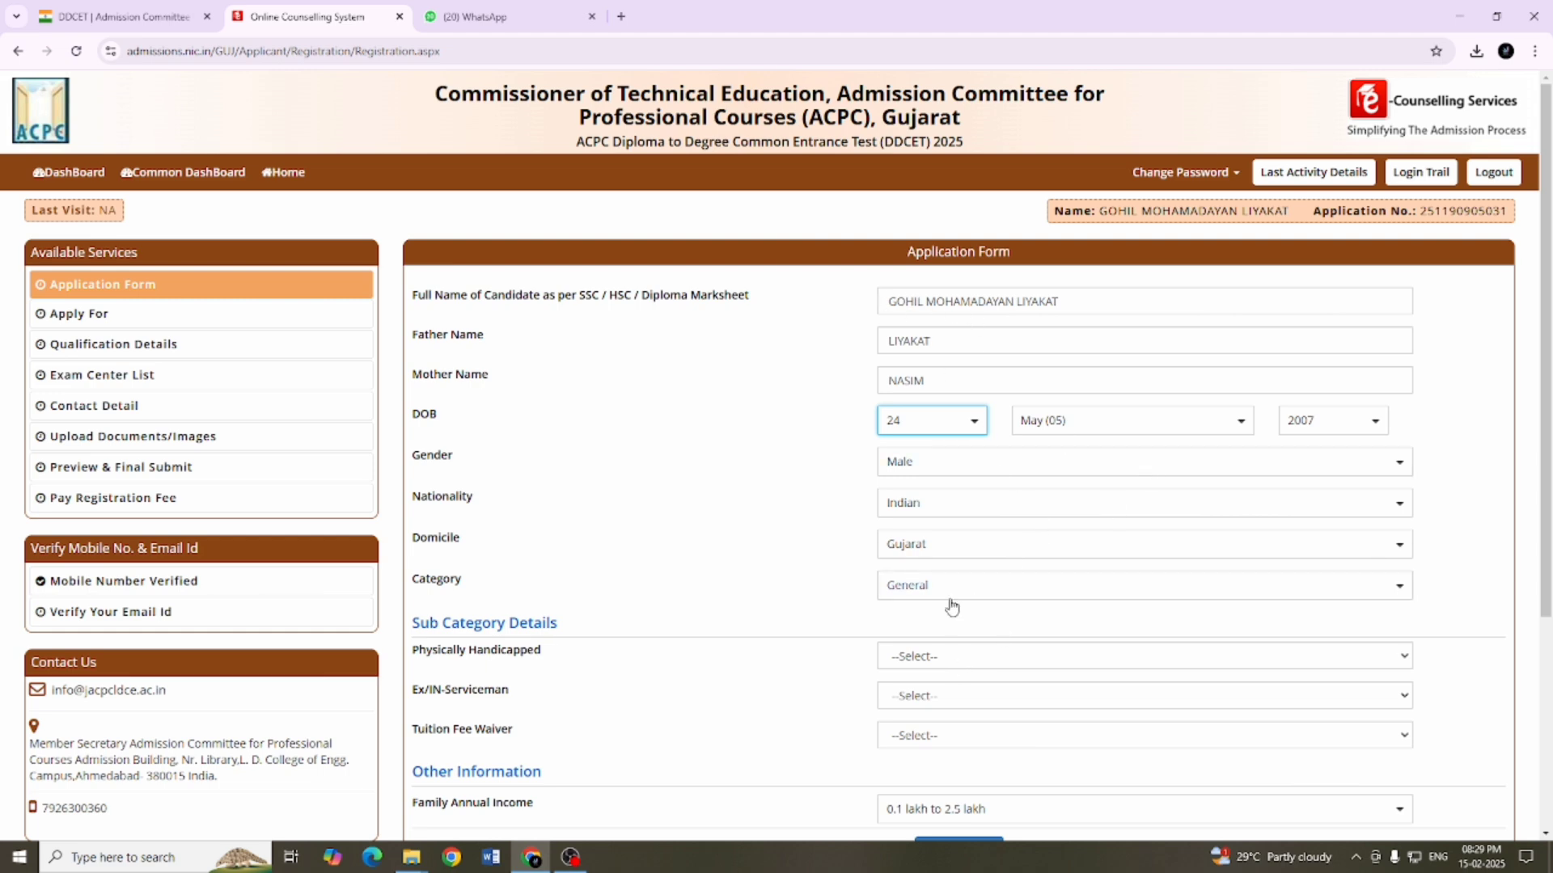
Step: Set Tuition Fee Waiver to Yes in the application form and try to save it
scroll(951, 608, down, 1)
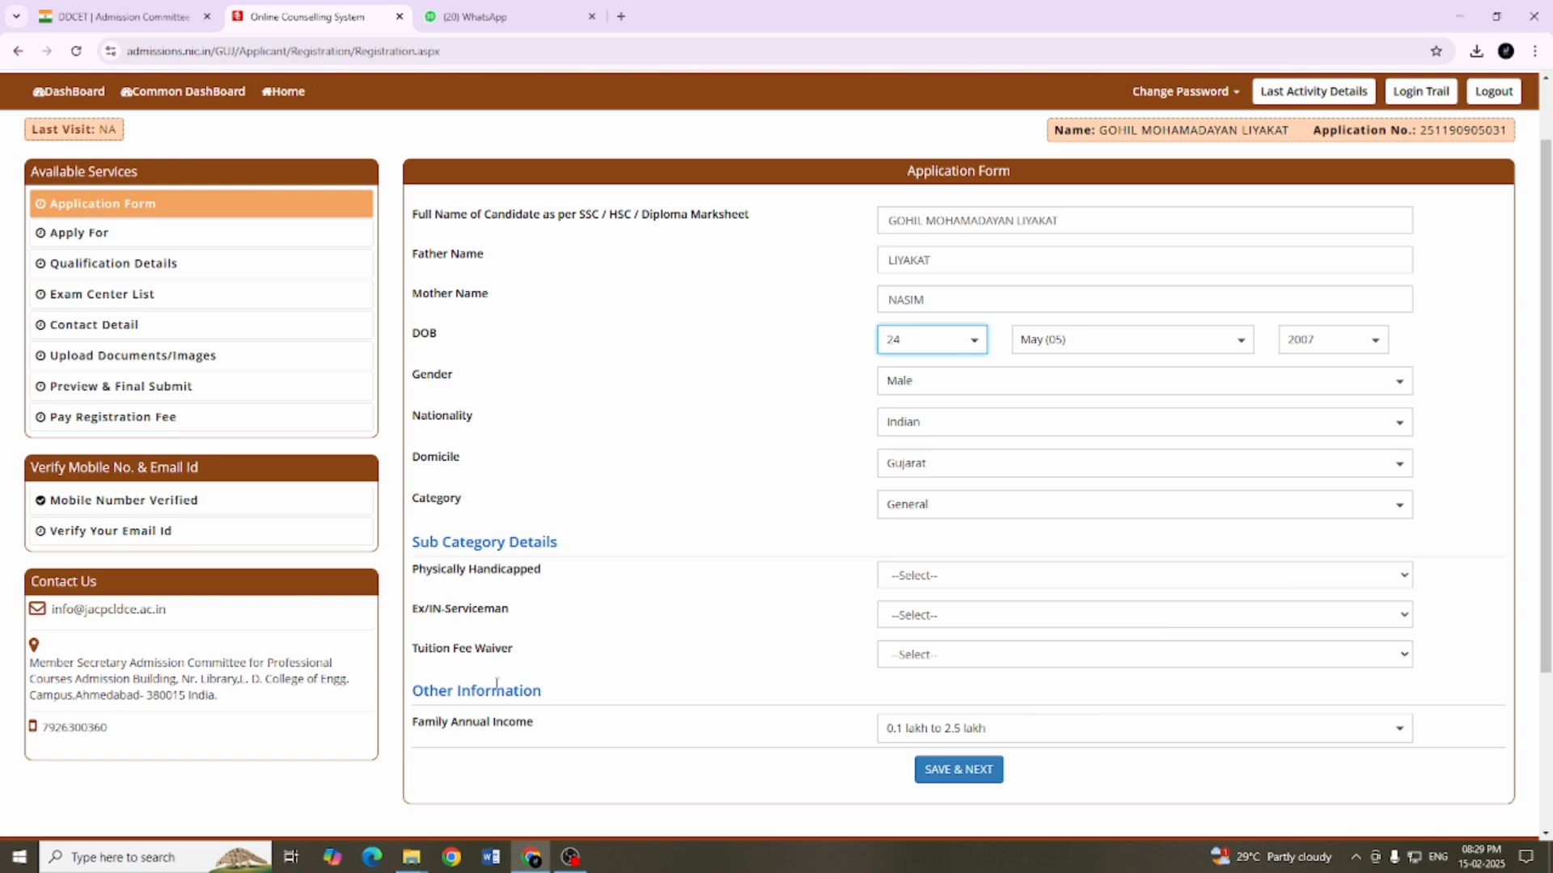
click(922, 665)
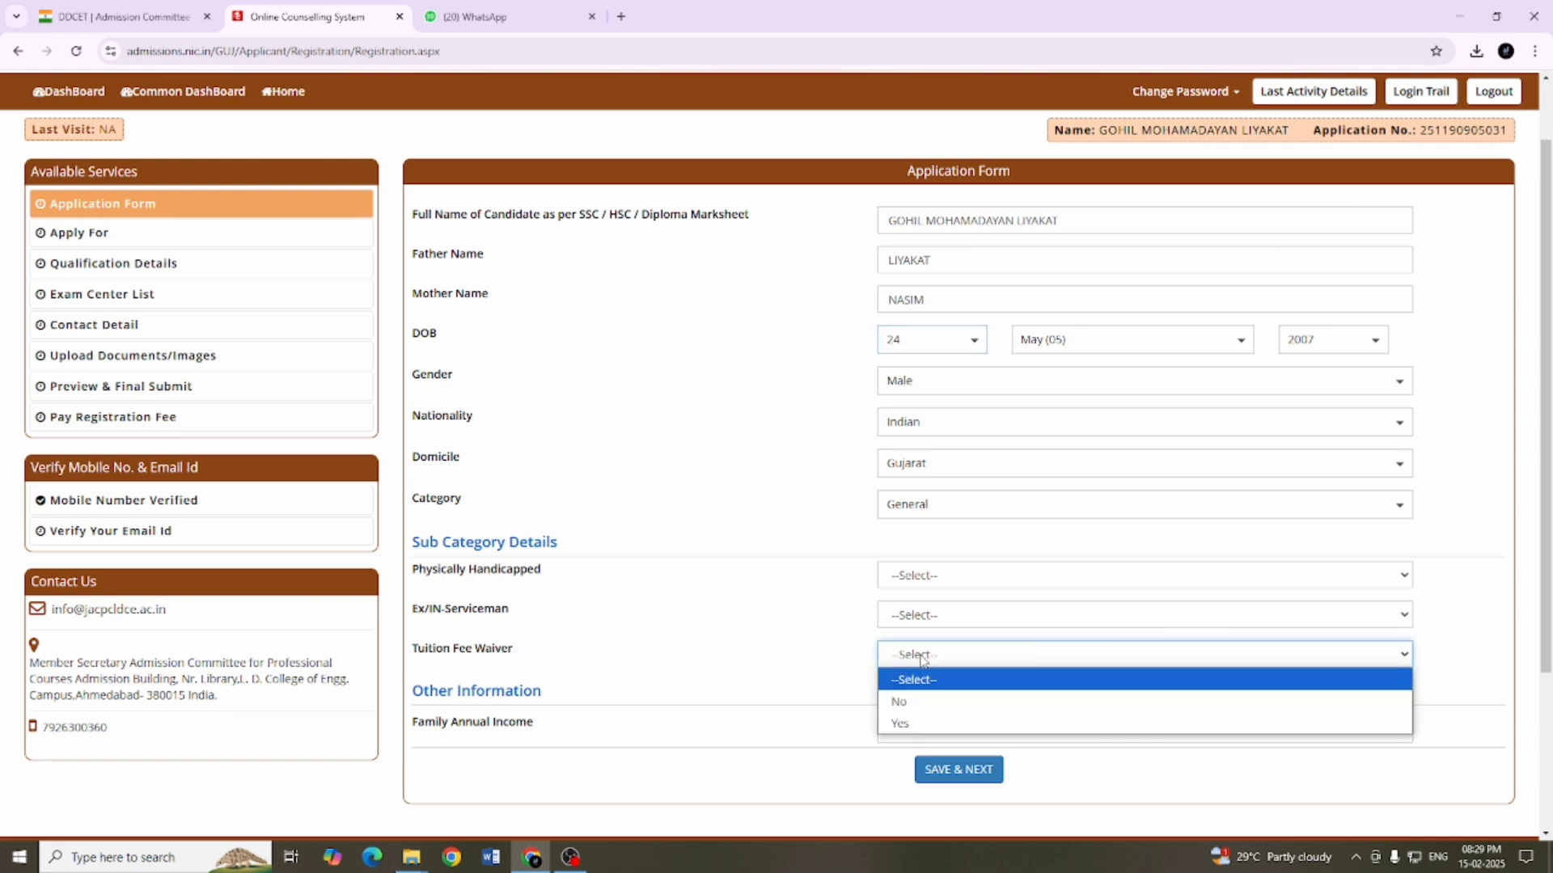
click(909, 712)
scroll(728, 680, down, 1)
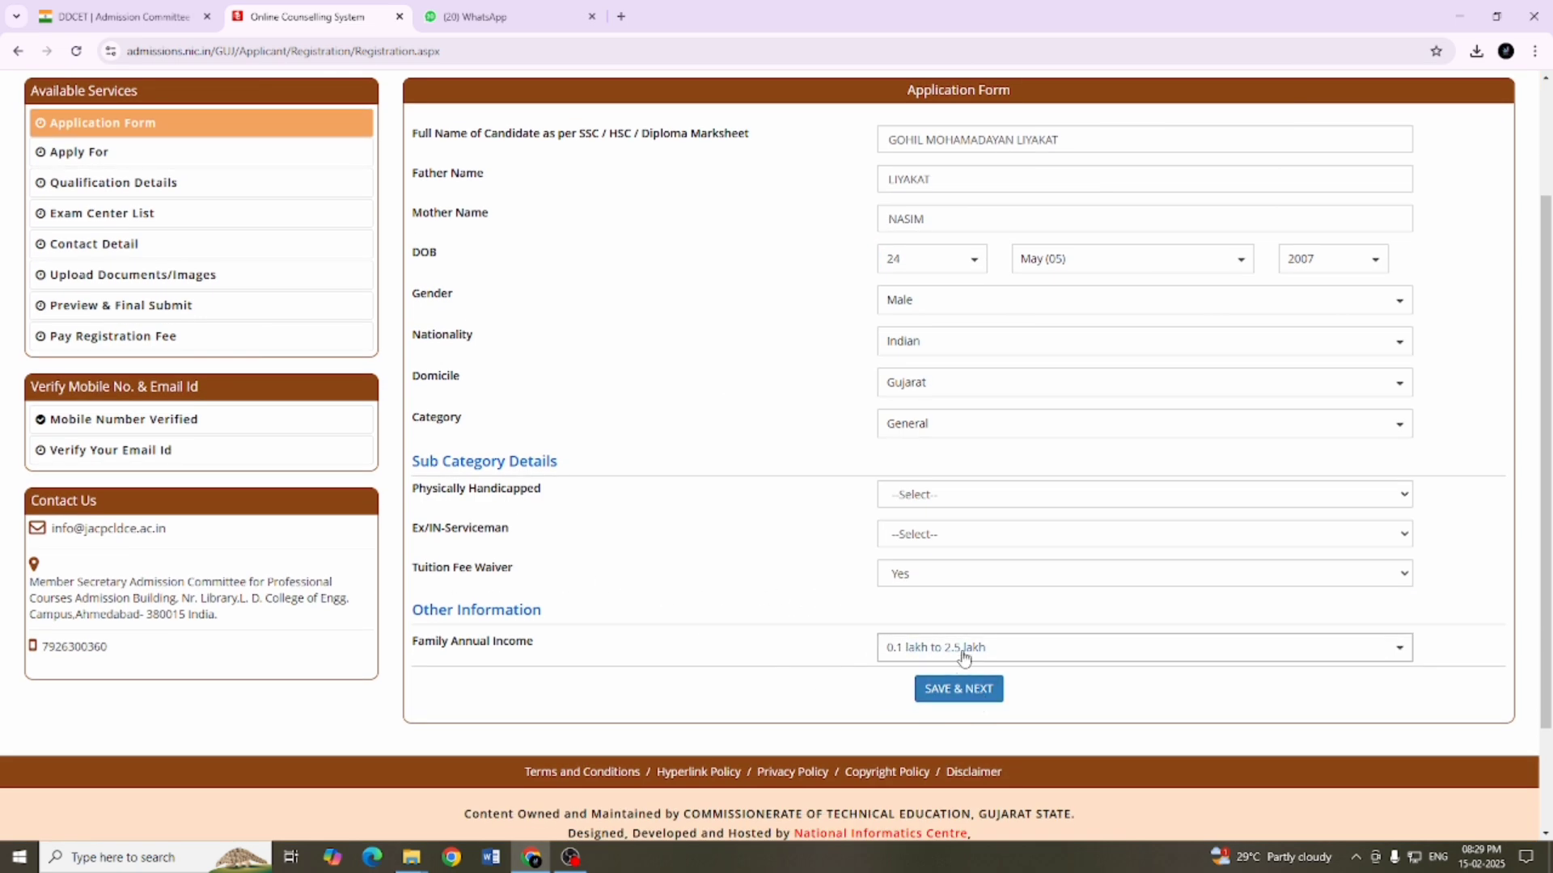
scroll(966, 631, up, 2)
scroll(967, 617, down, 4)
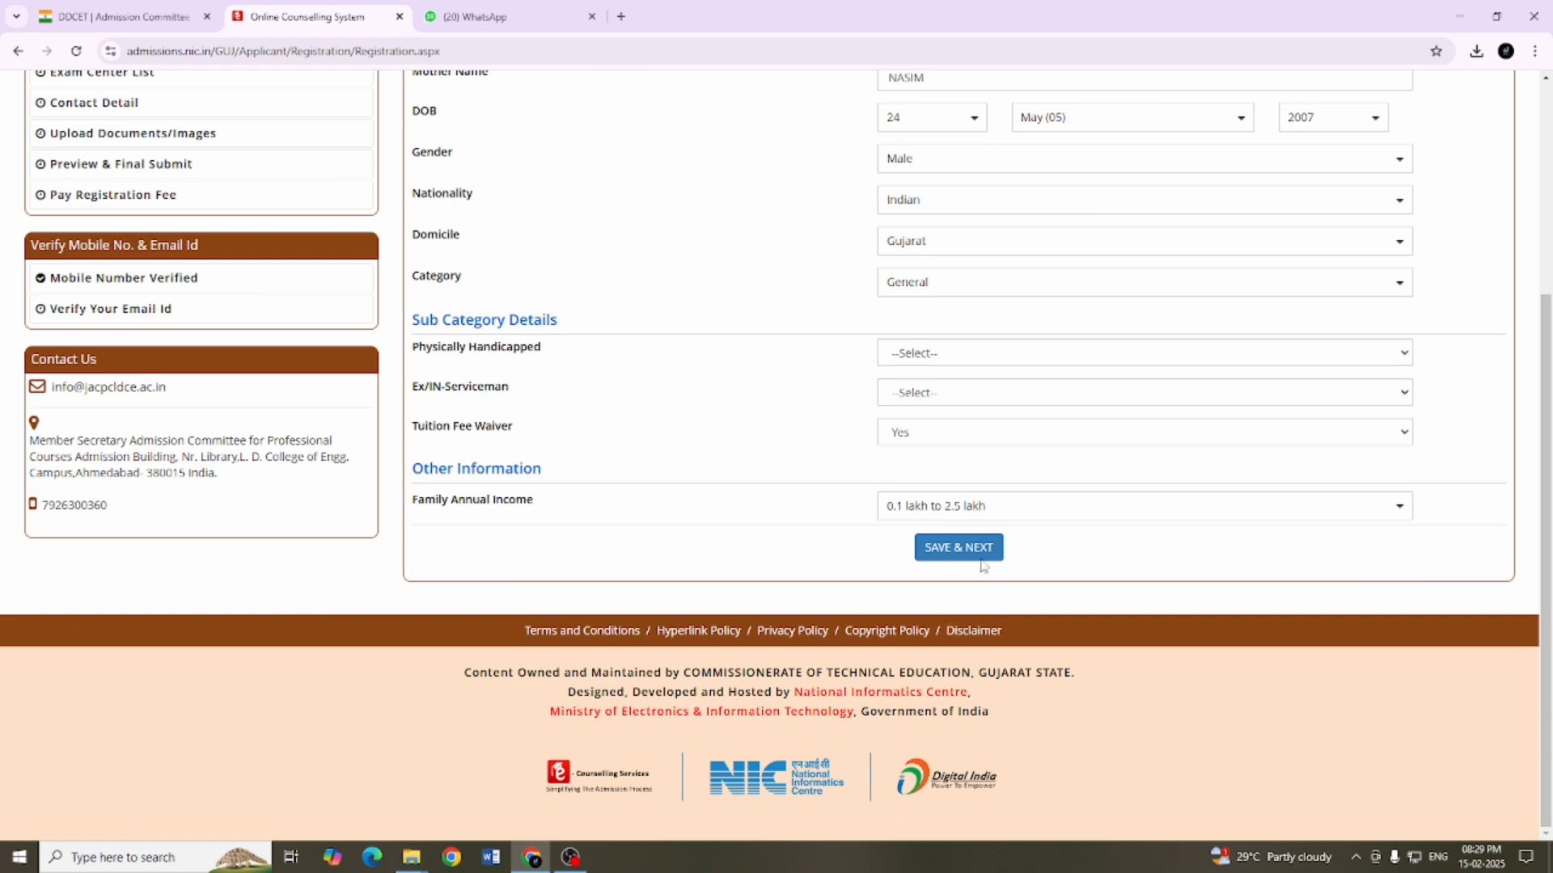
click(920, 550)
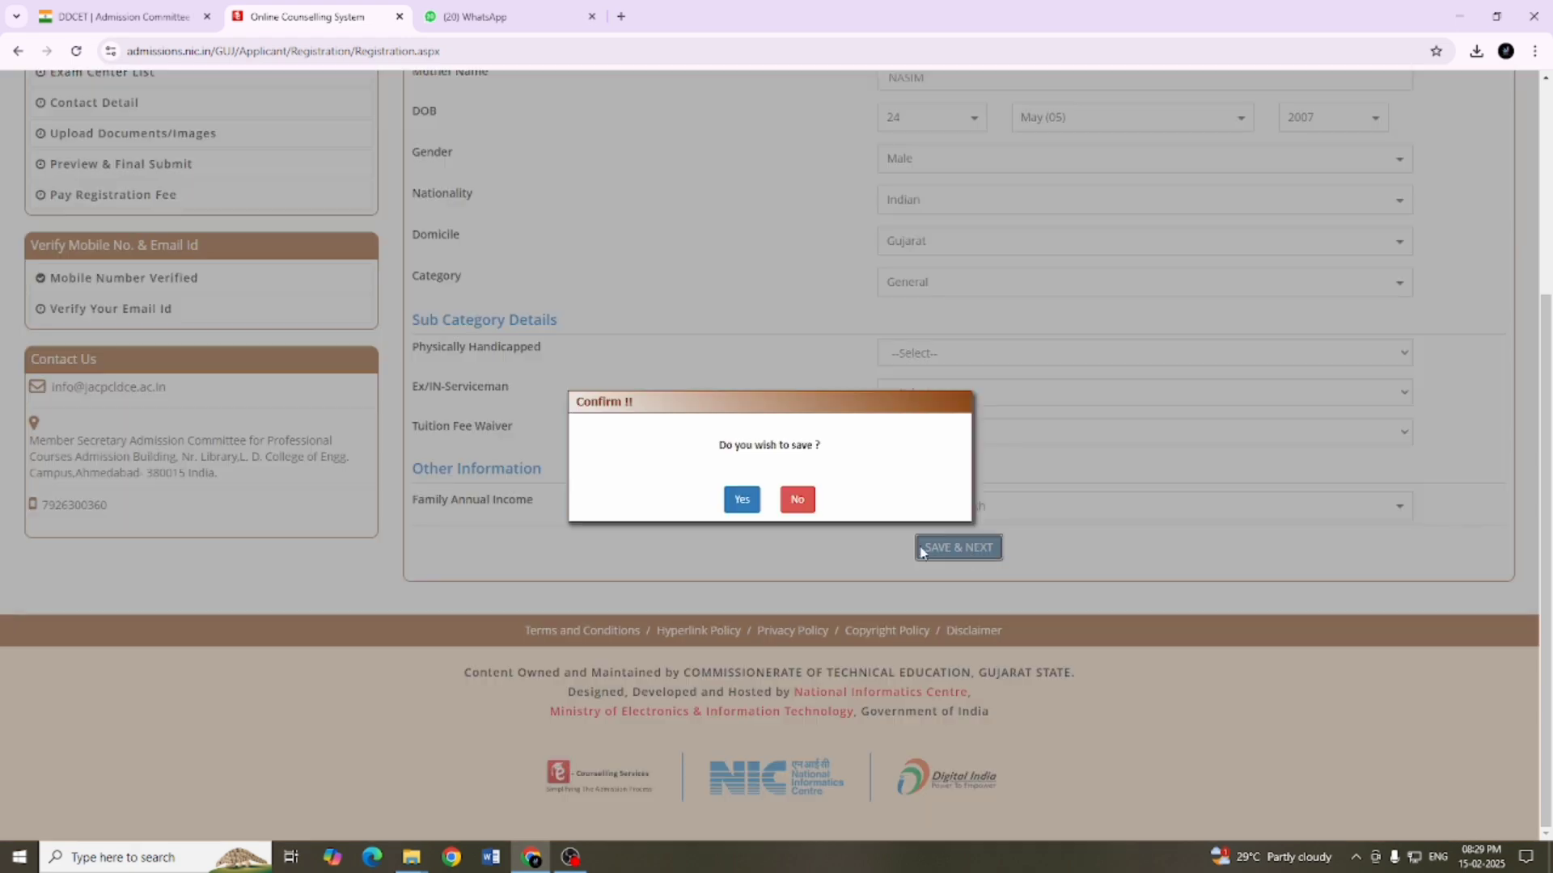
click(740, 499)
Step: Set both Physically Handicapped and Ex/IN-Serviceman to No and save the application form
scroll(865, 391, up, 3)
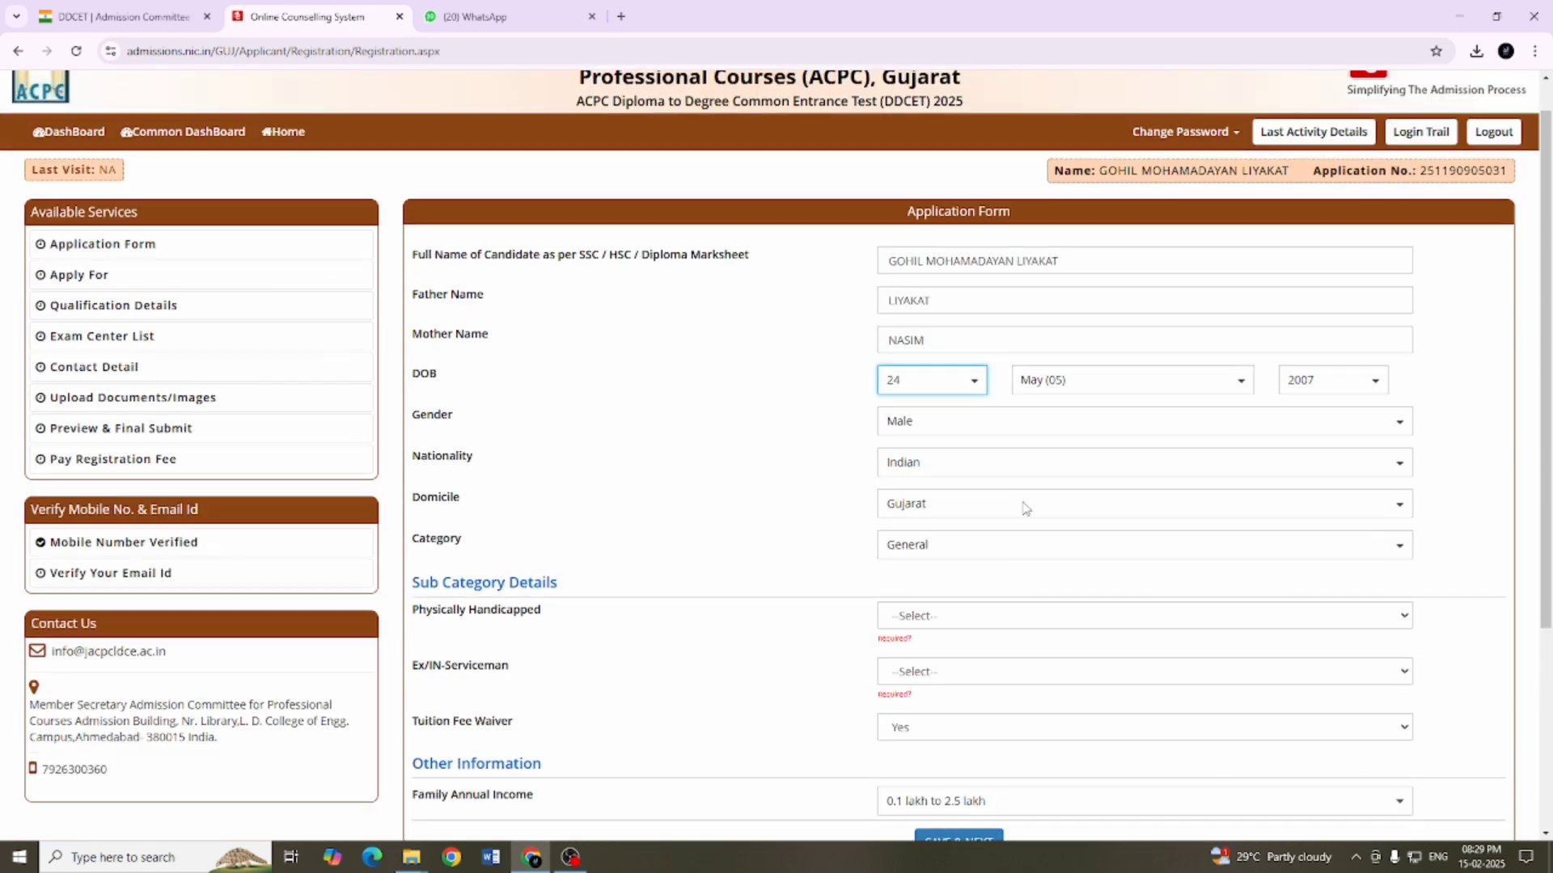
scroll(1084, 609, down, 4)
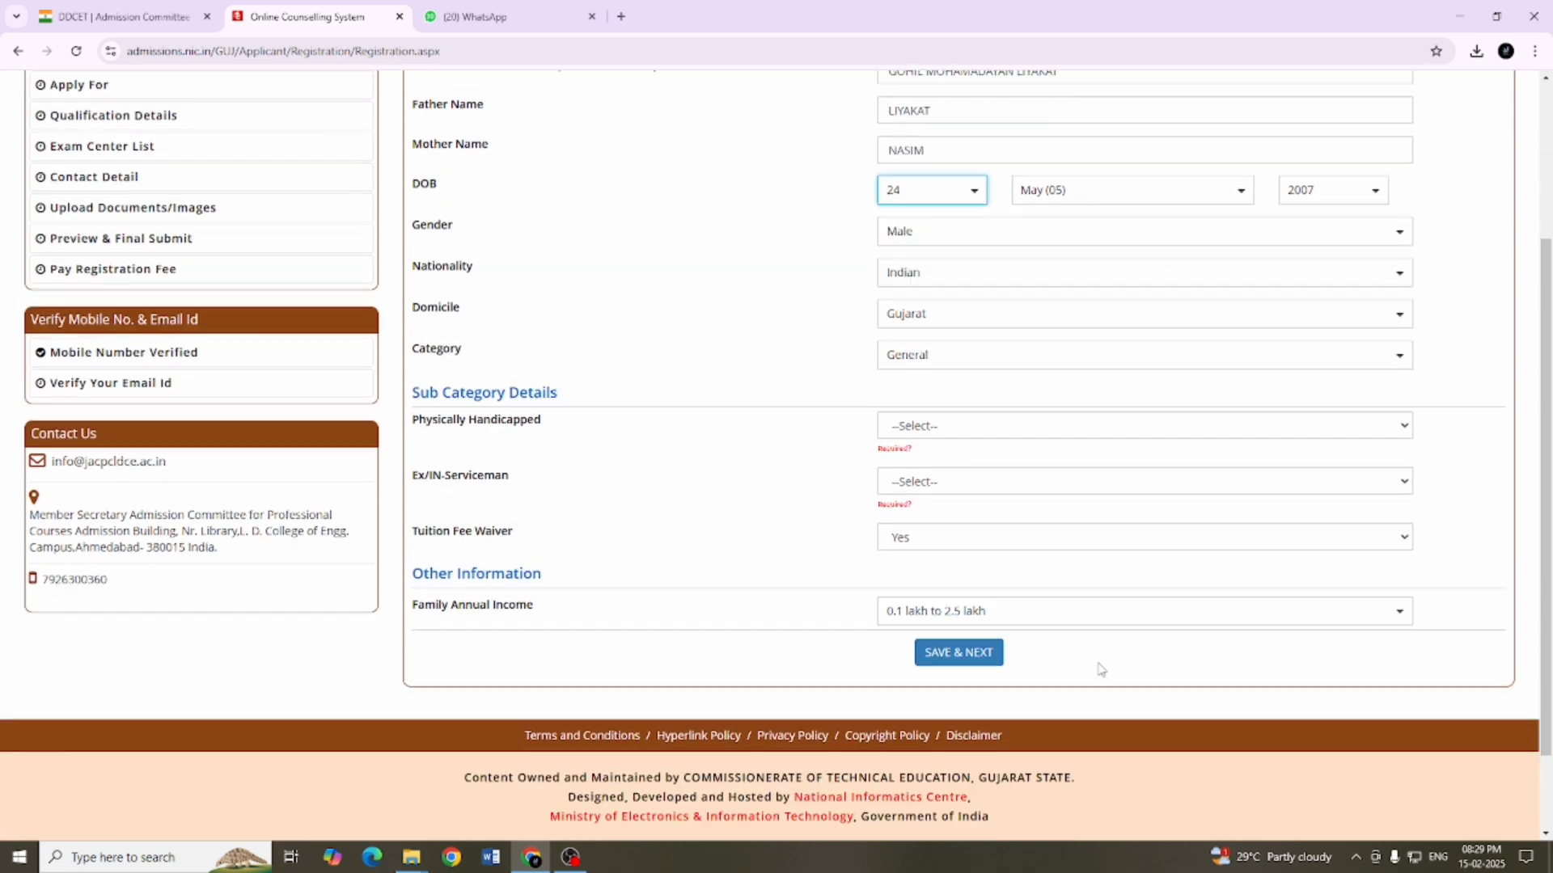
click(917, 333)
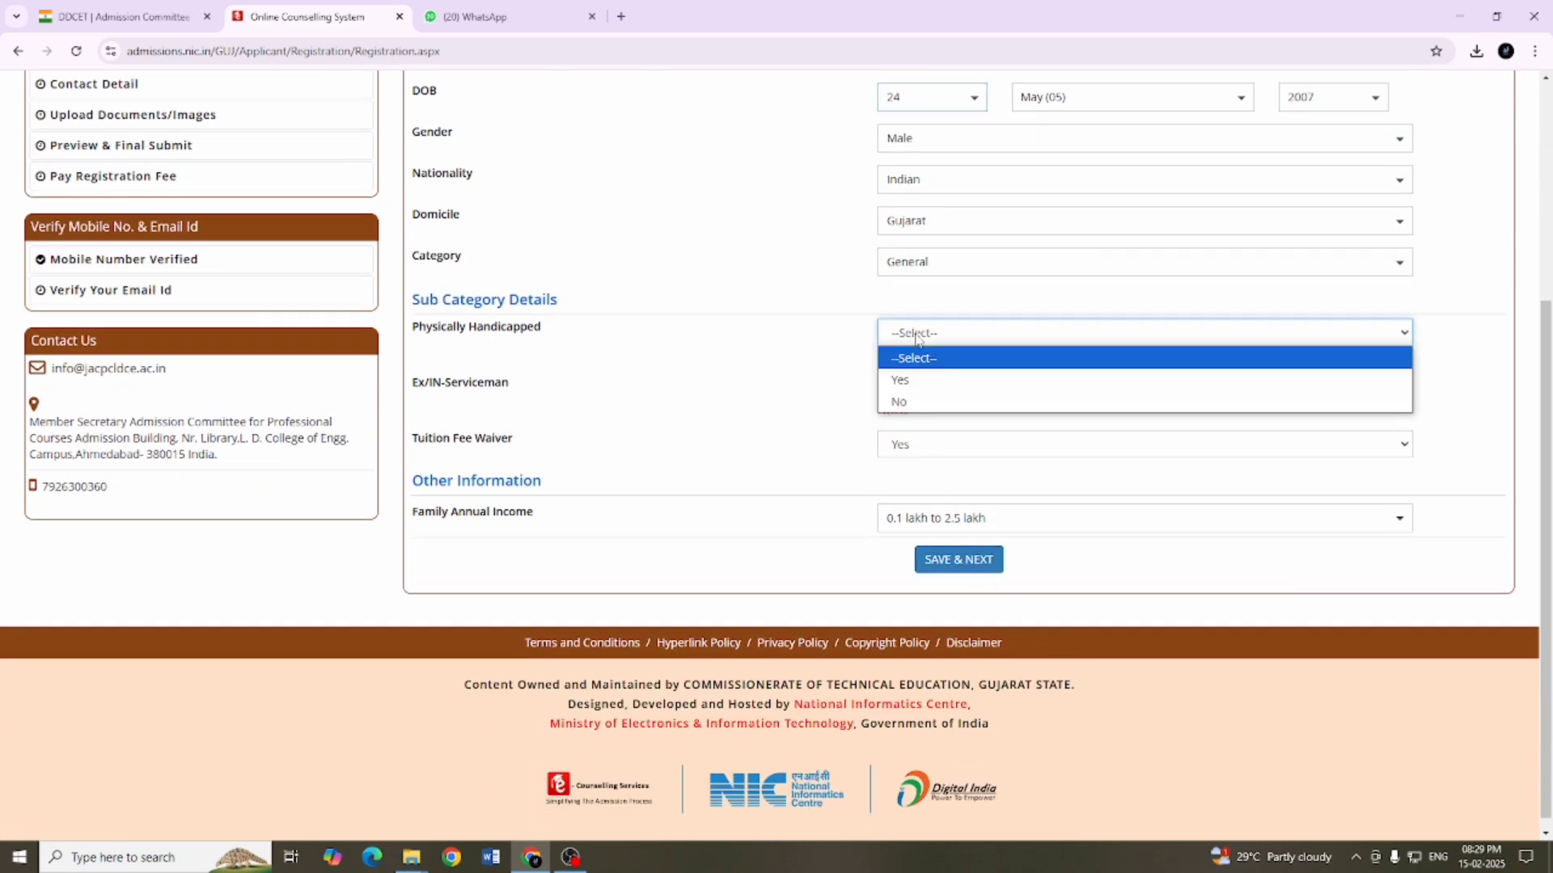
click(916, 403)
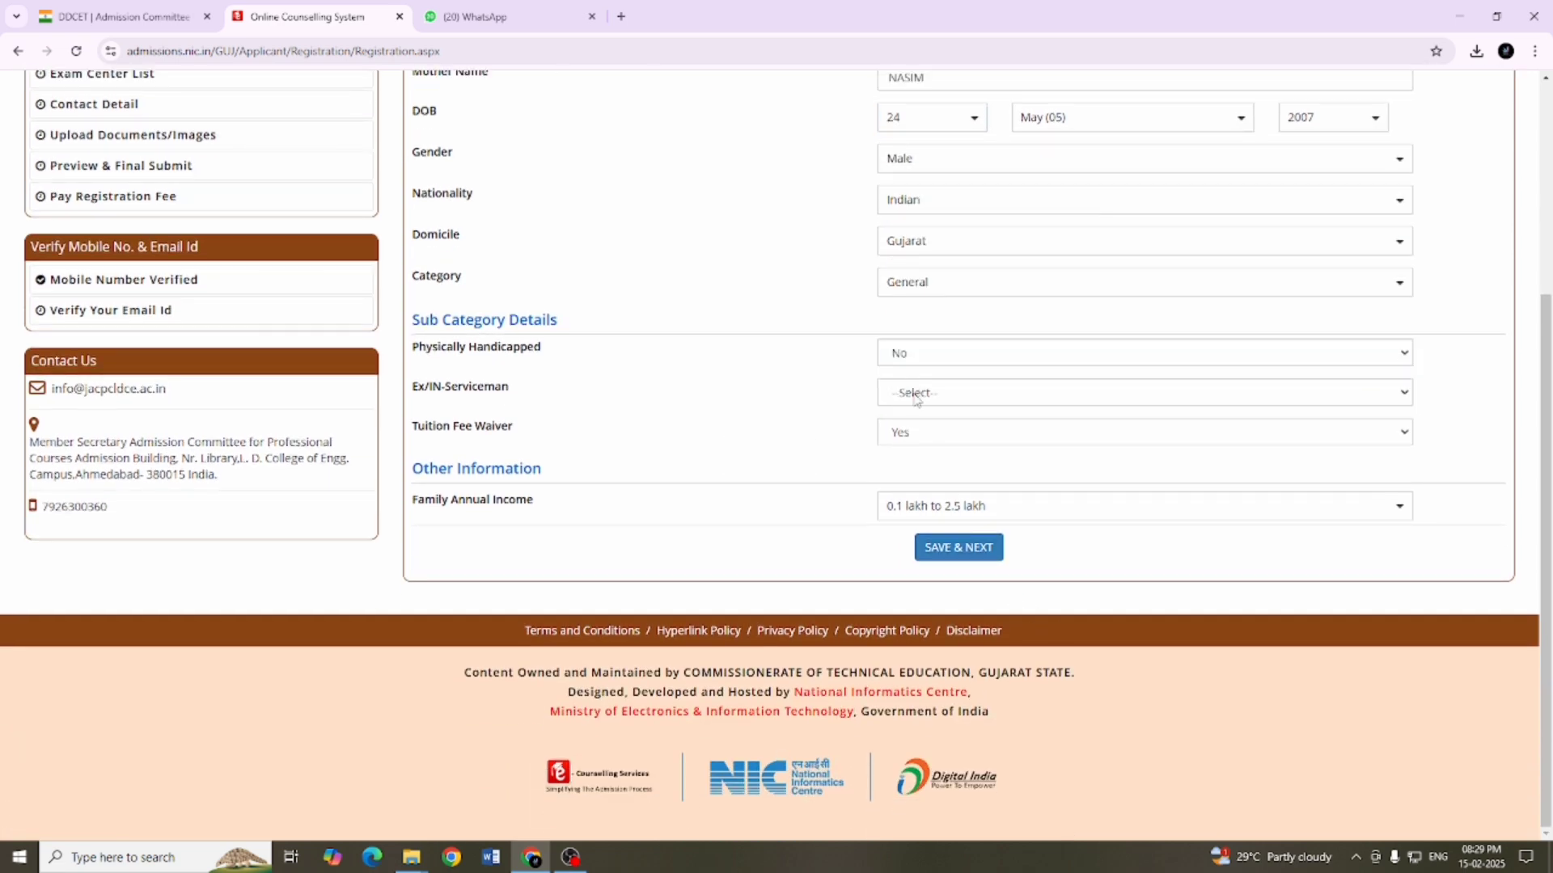
click(910, 392)
click(918, 462)
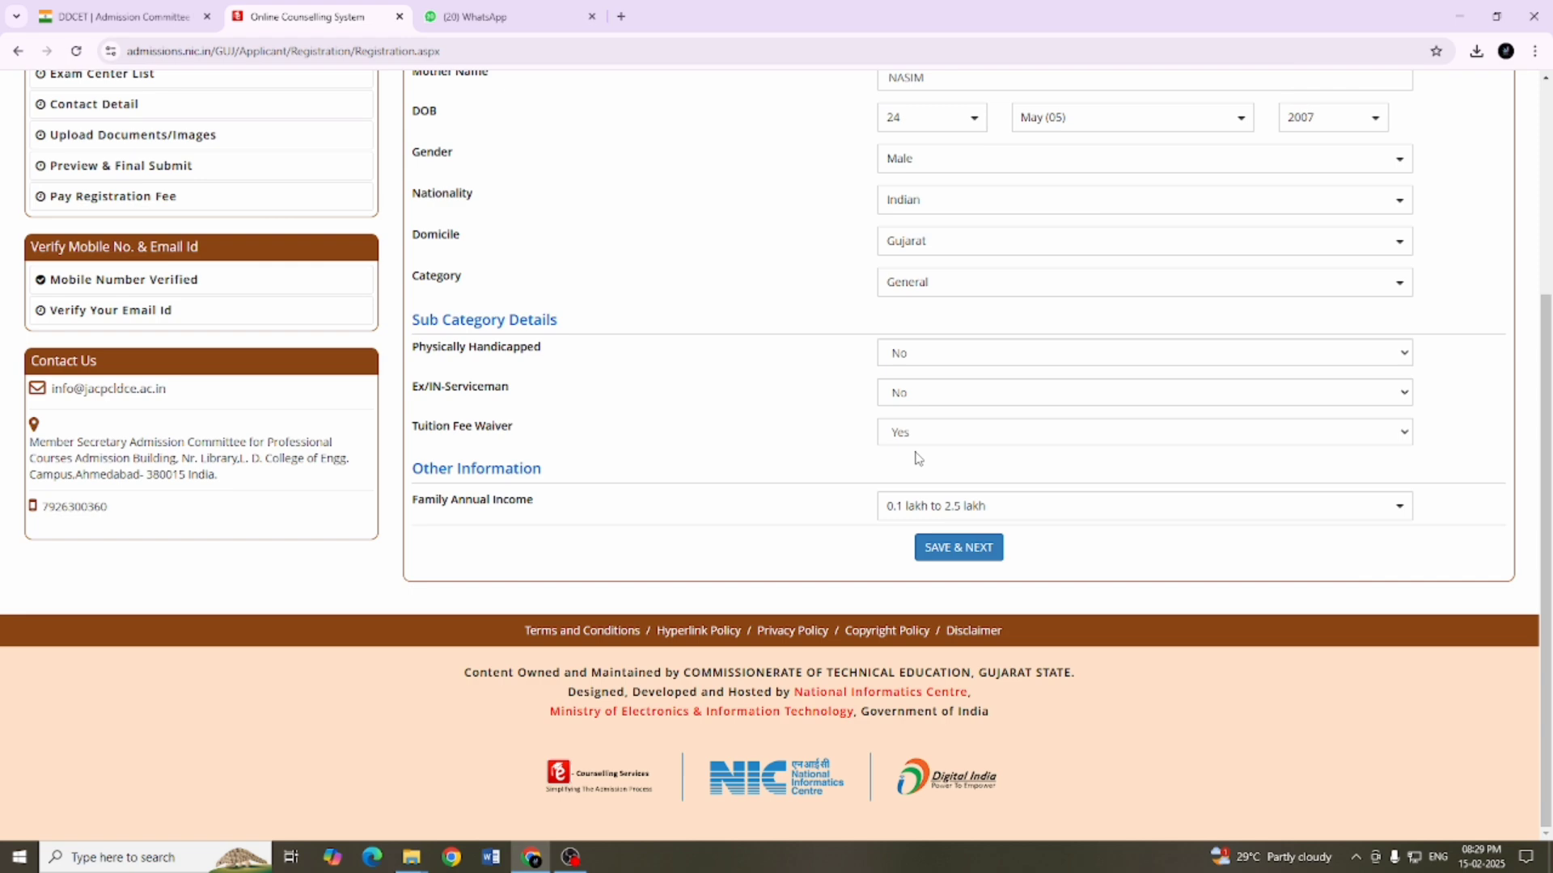
click(942, 548)
click(741, 500)
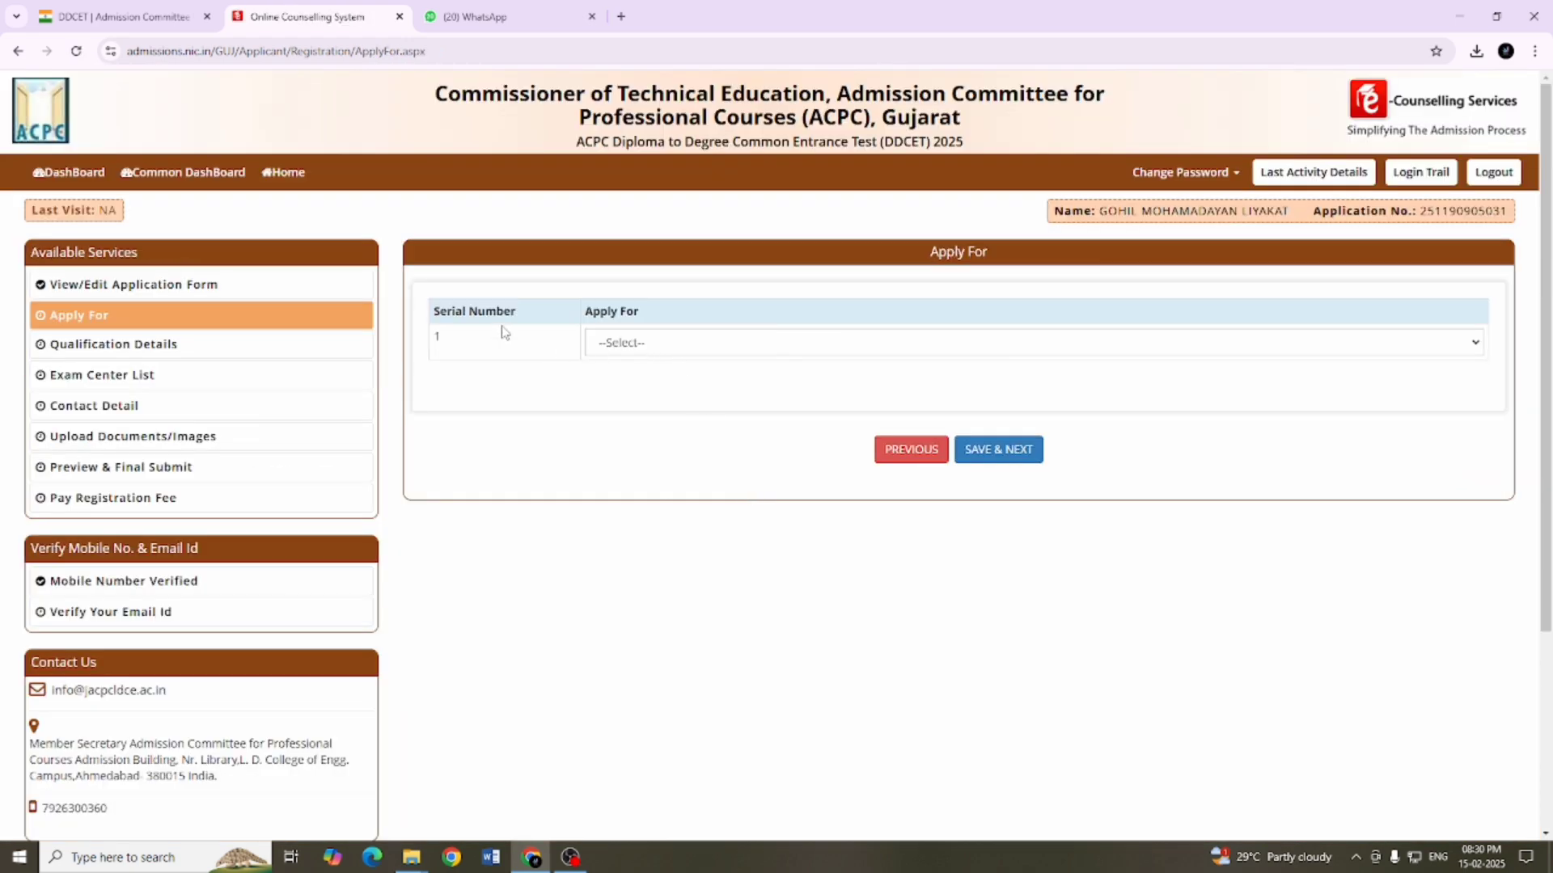
Step: Choose BE./B.Tech. as the course to apply for and submit the selection
click(634, 342)
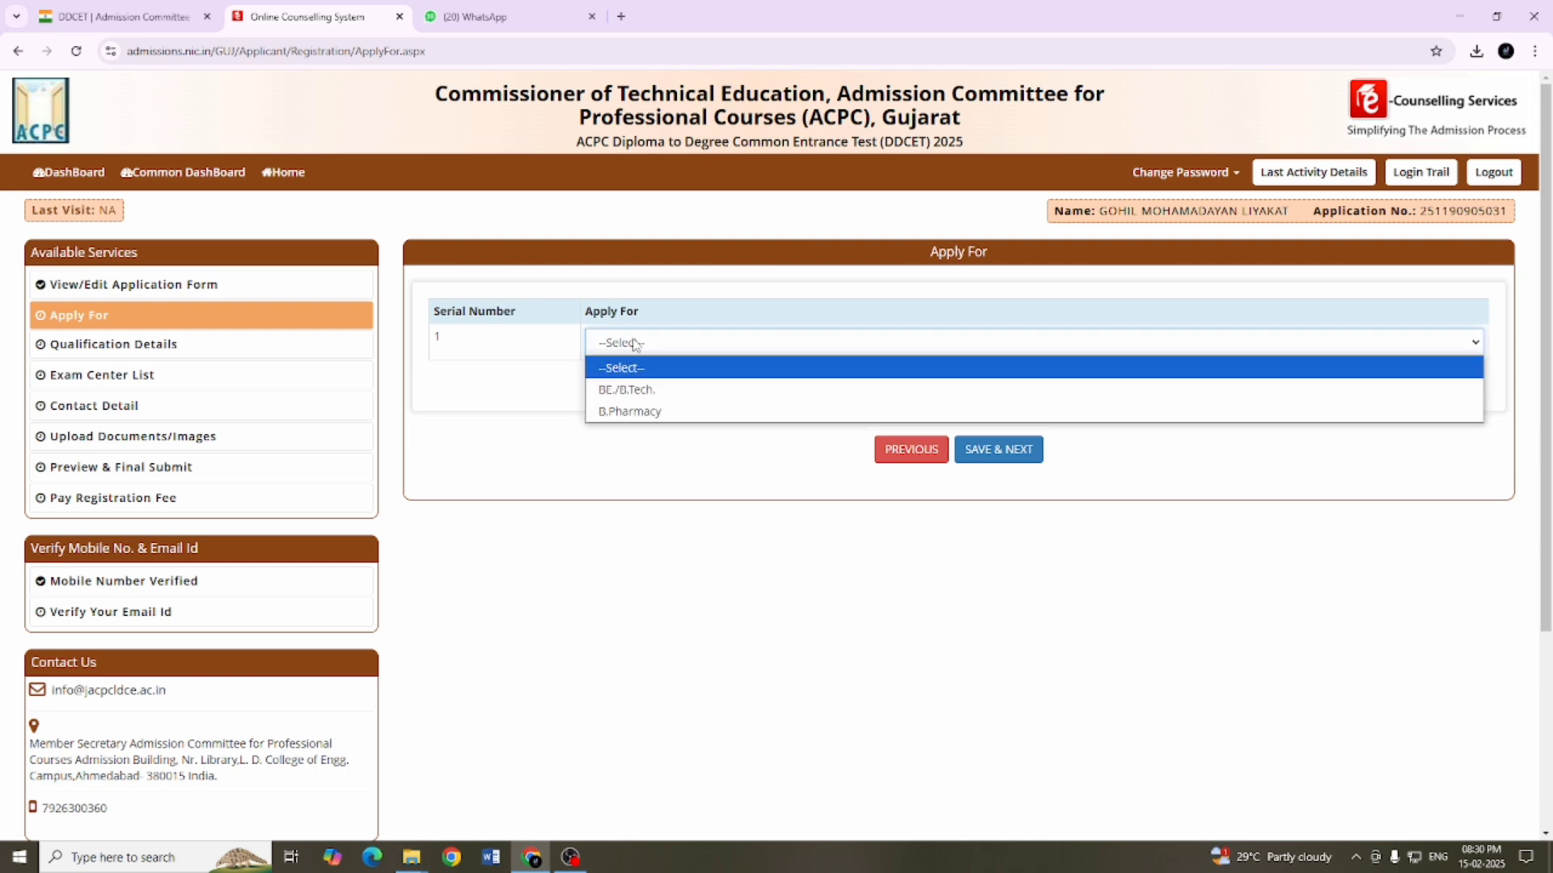
click(659, 391)
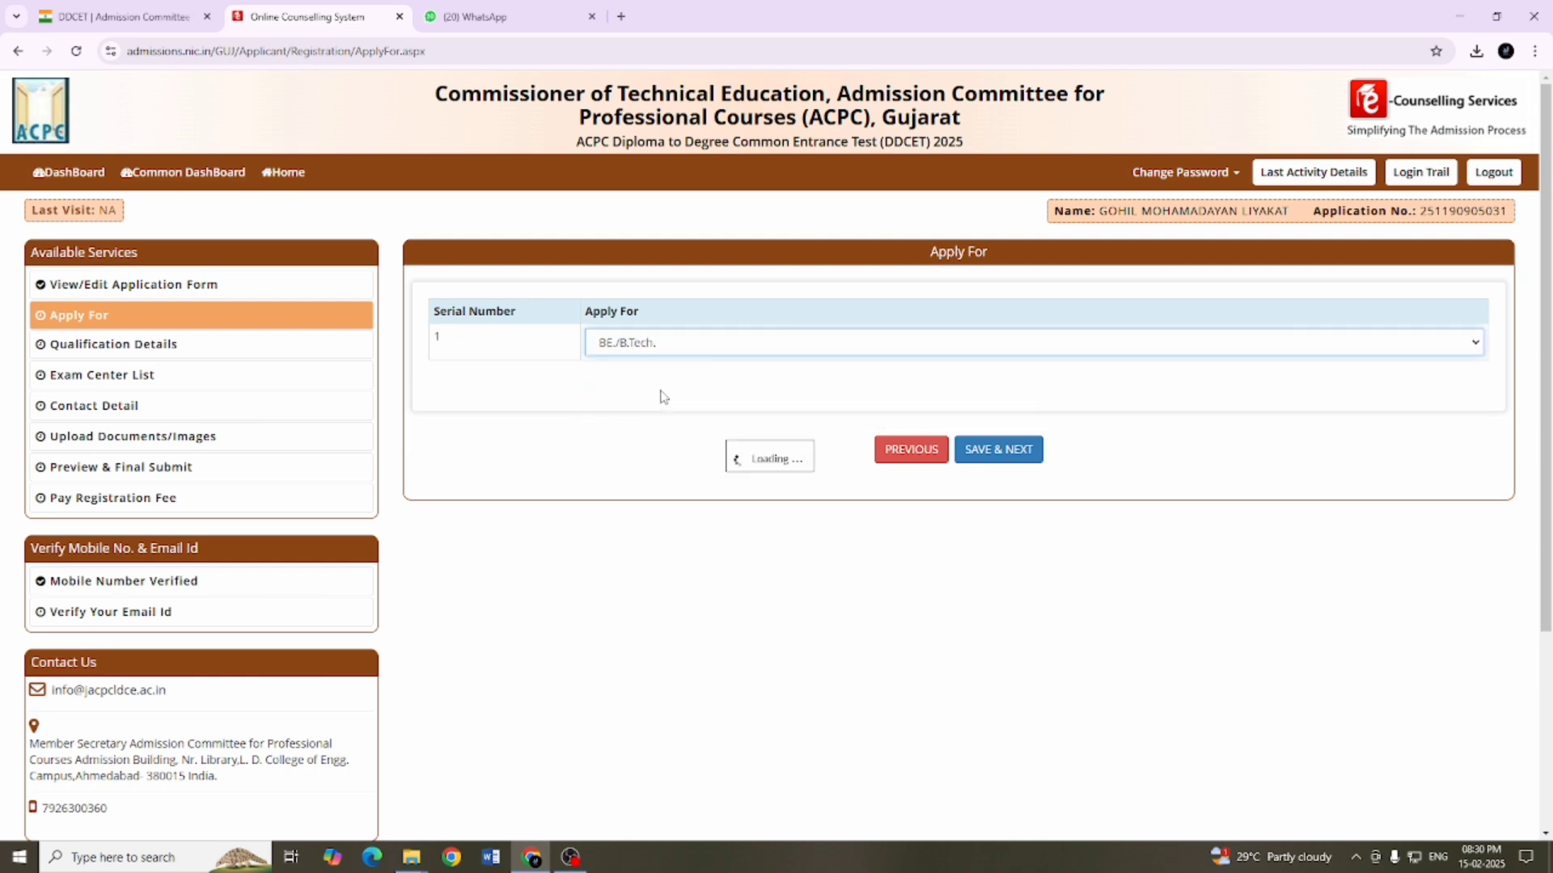
click(1010, 460)
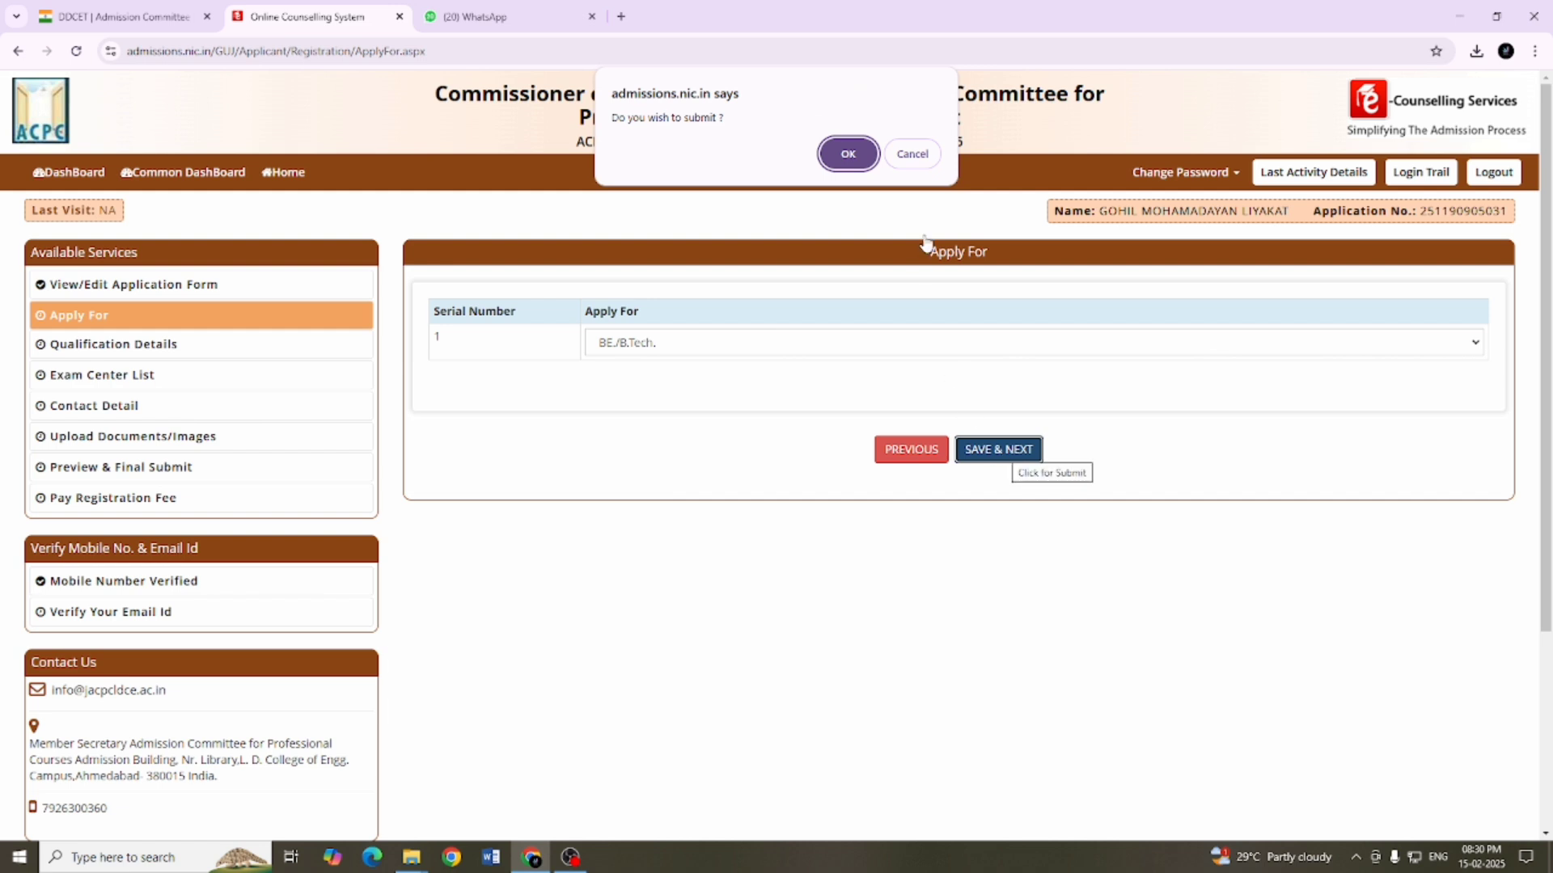
click(849, 153)
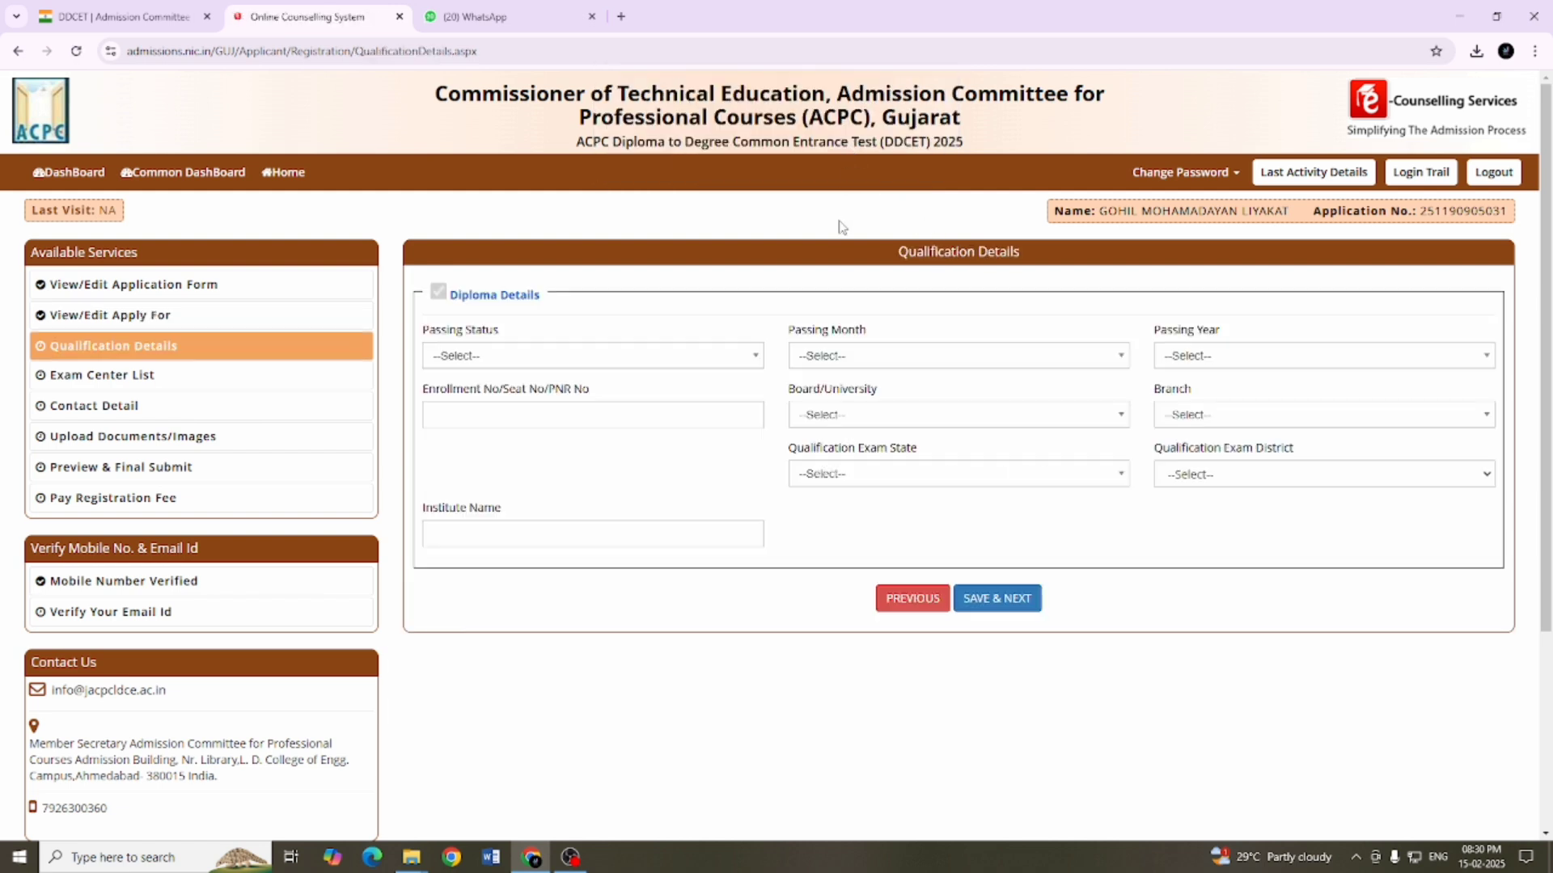
Step: In the diploma details, set the passing status to Appearing and the passing year to 2025, and enter the candidate's enrollment number
click(475, 358)
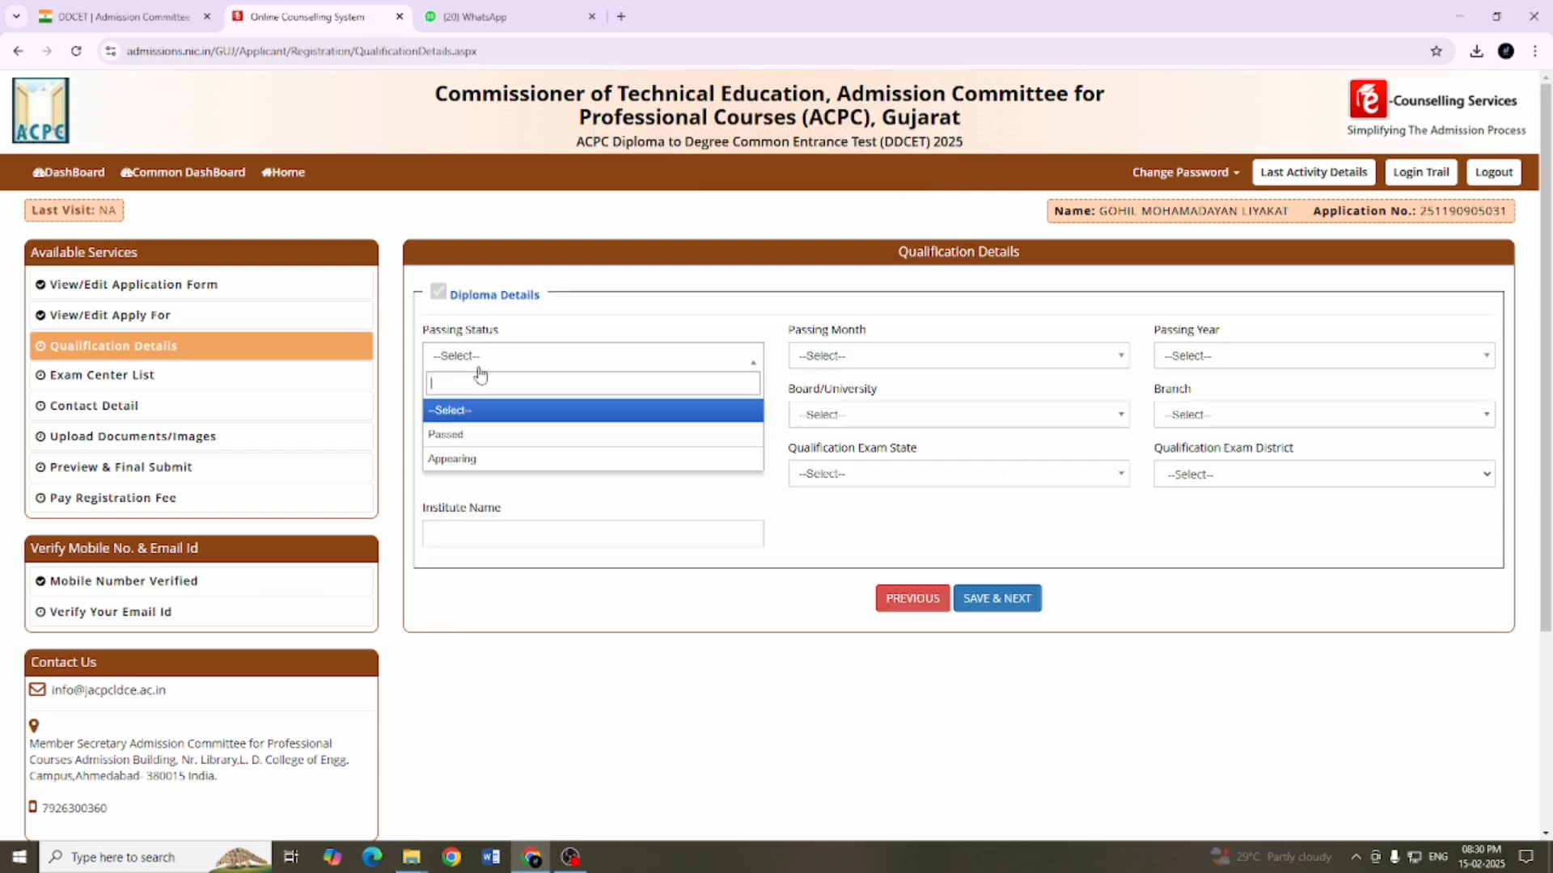
click(475, 460)
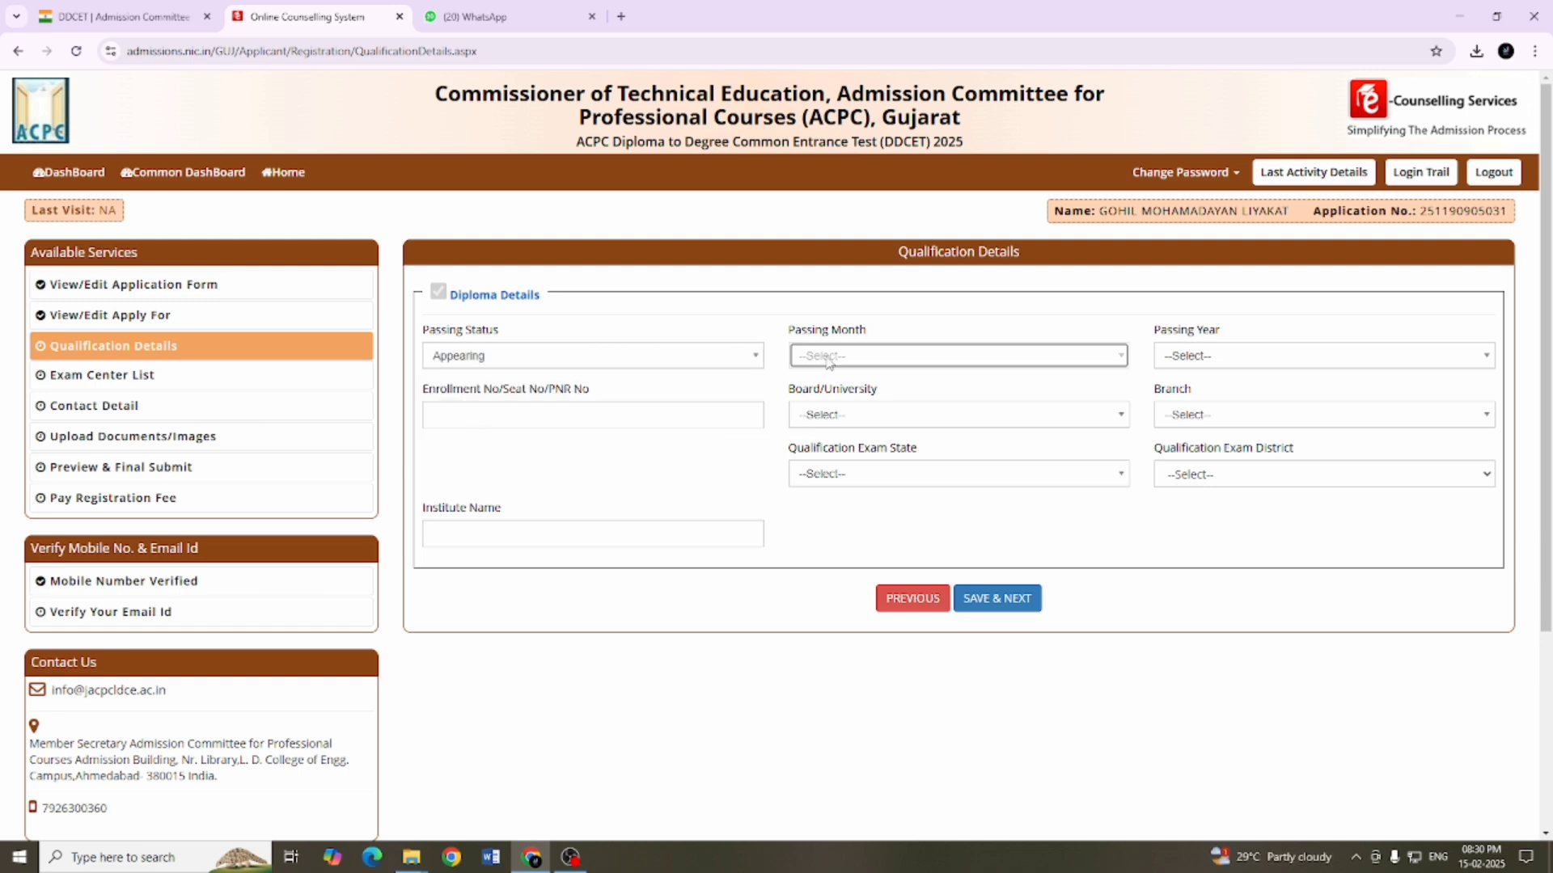
click(1282, 356)
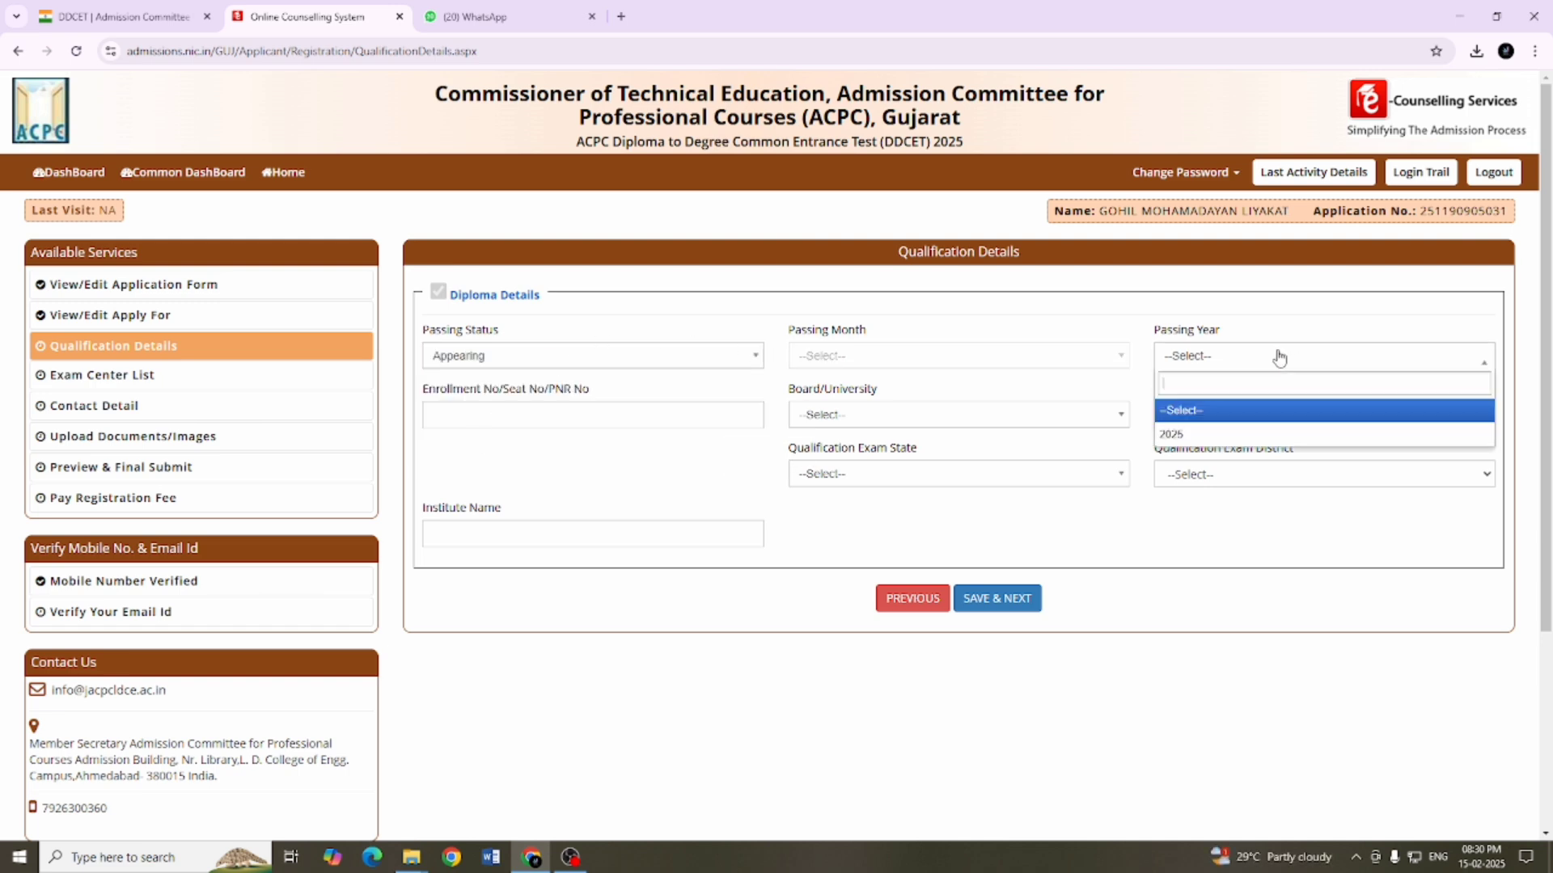
click(1202, 437)
click(513, 415)
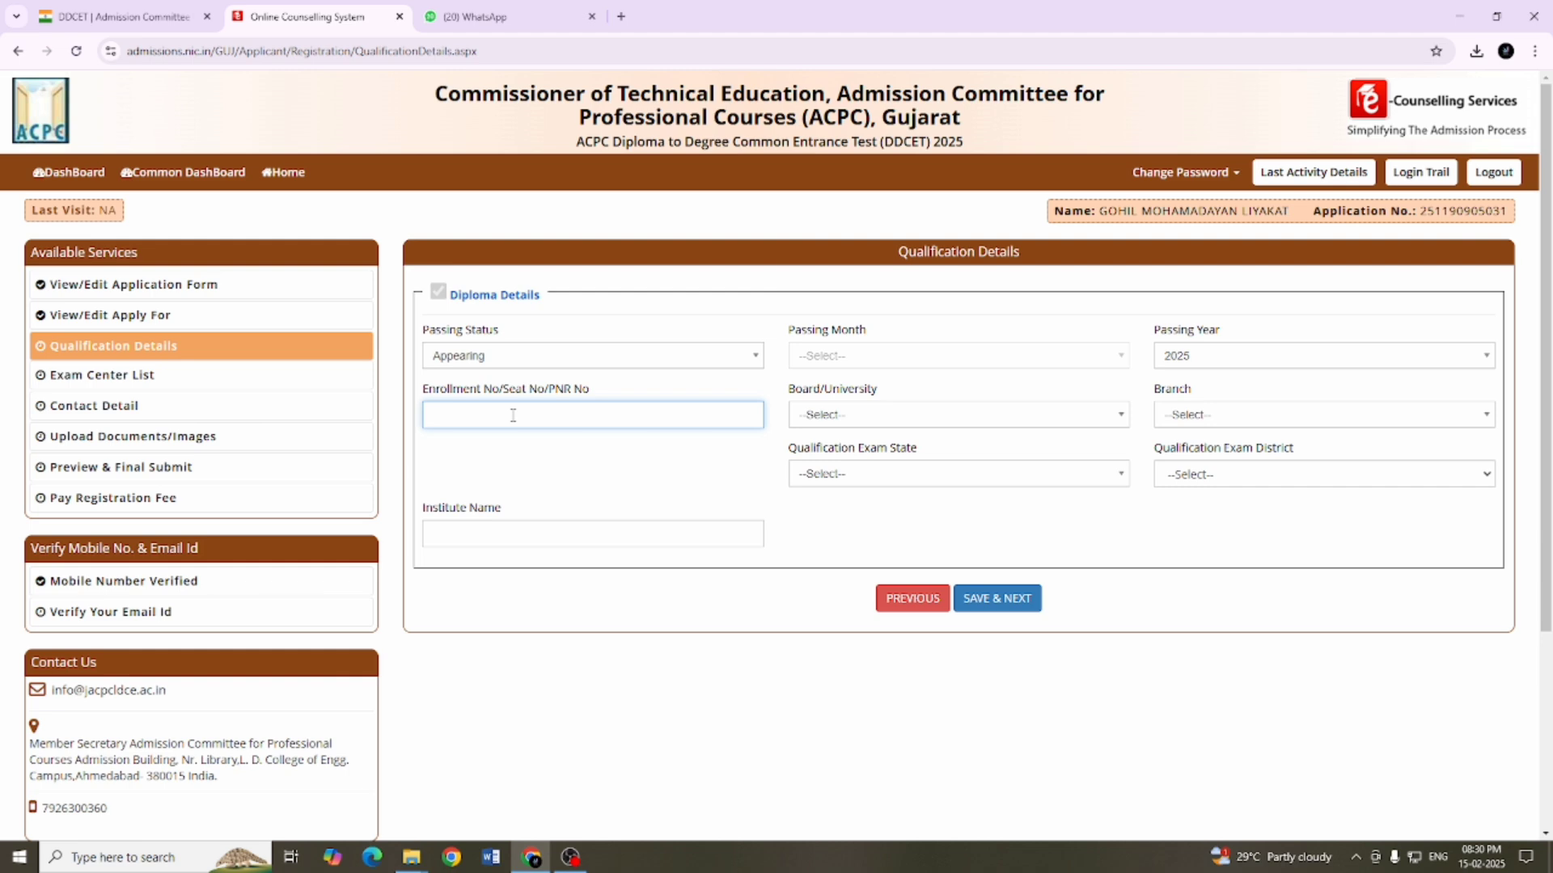
key(ctrl+v)
Step: Select GTU as the Board/University of the diploma
click(837, 415)
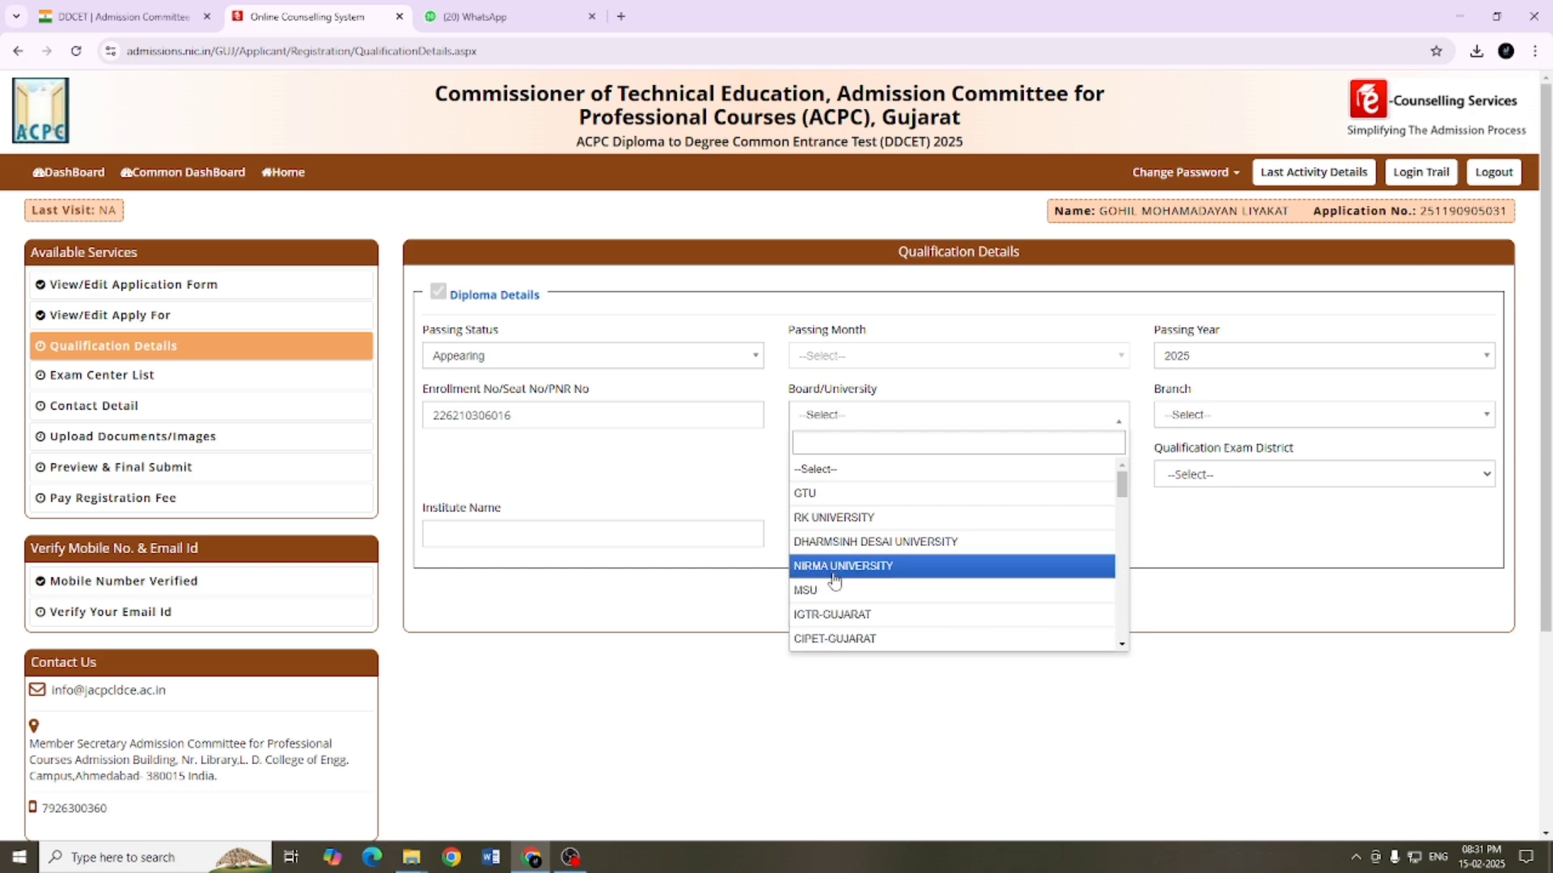
scroll(829, 519, down, 1)
scroll(831, 520, down, 7)
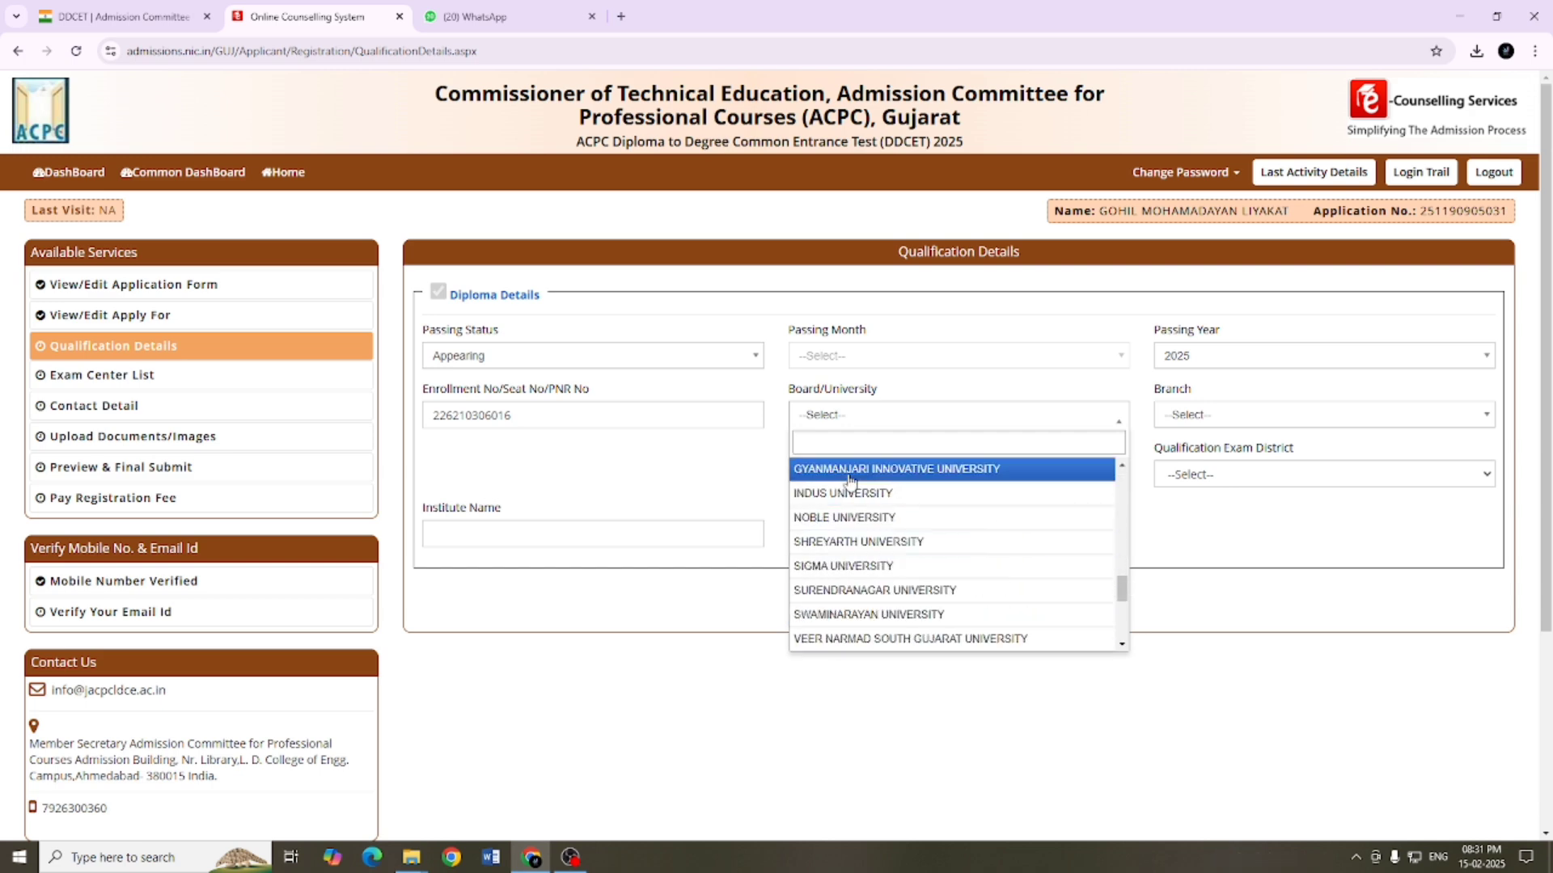
scroll(850, 495, up, 6)
scroll(847, 529, up, 3)
click(847, 490)
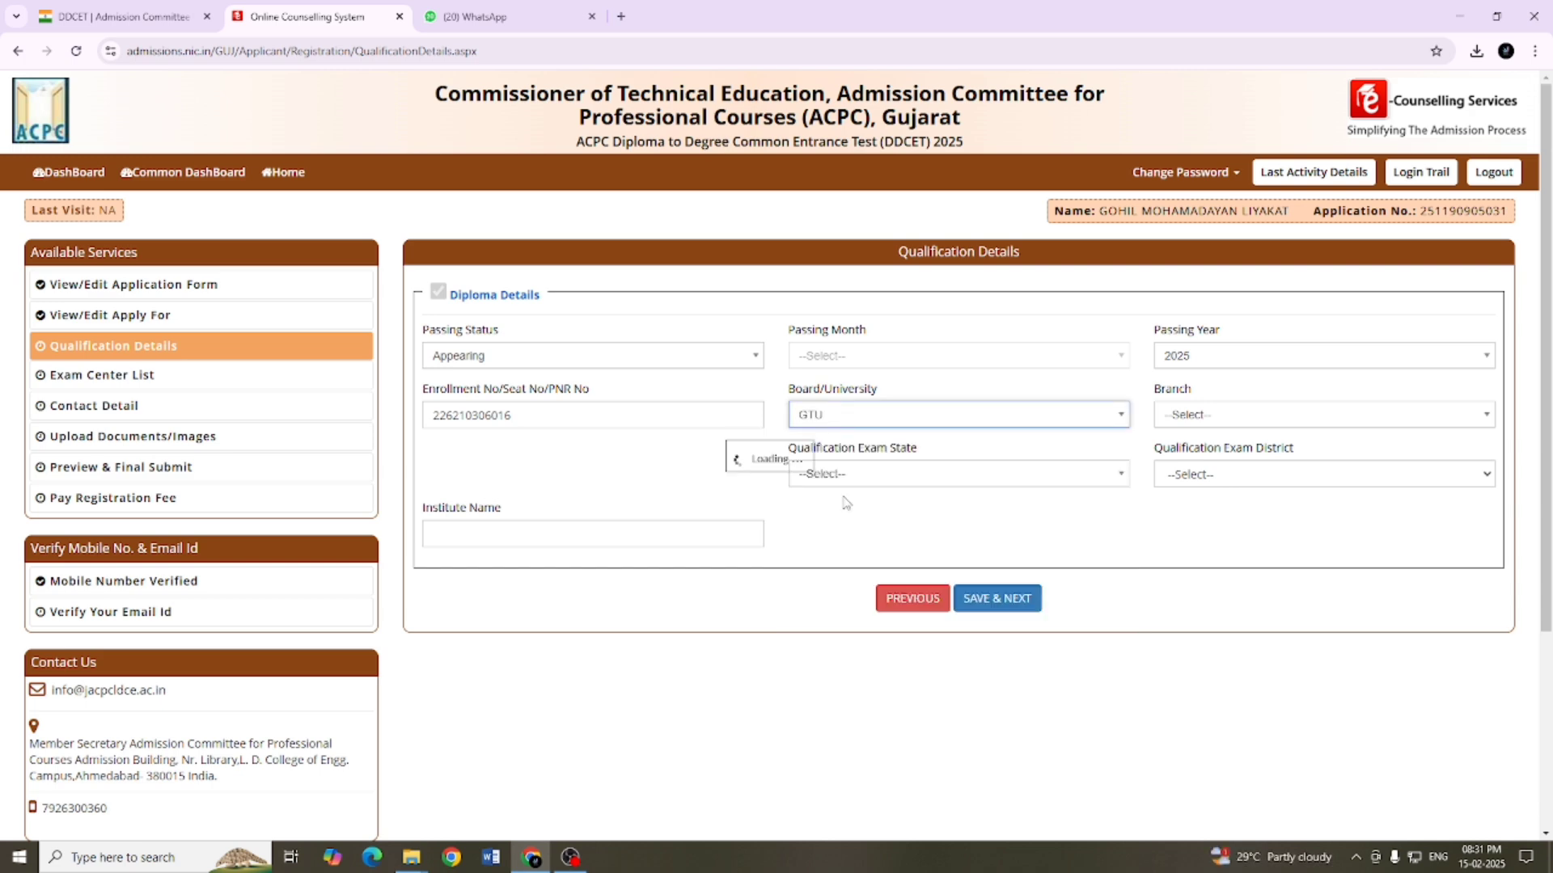
Step: Select CIVIL ENGINEERING as the branch in the diploma details
click(1170, 417)
scroll(1219, 590, down, 3)
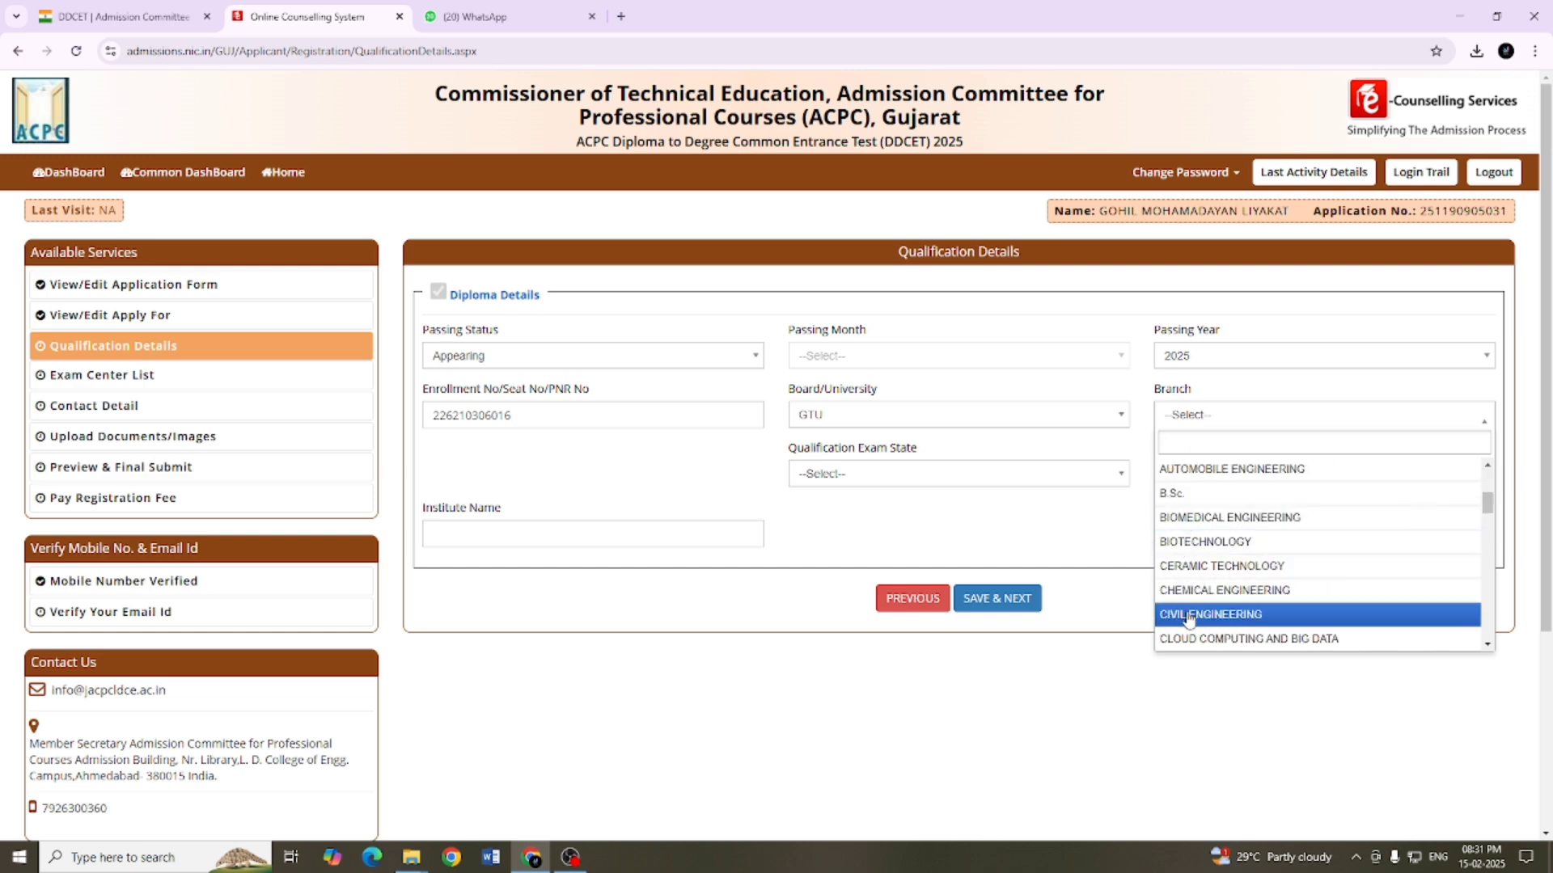
click(1189, 616)
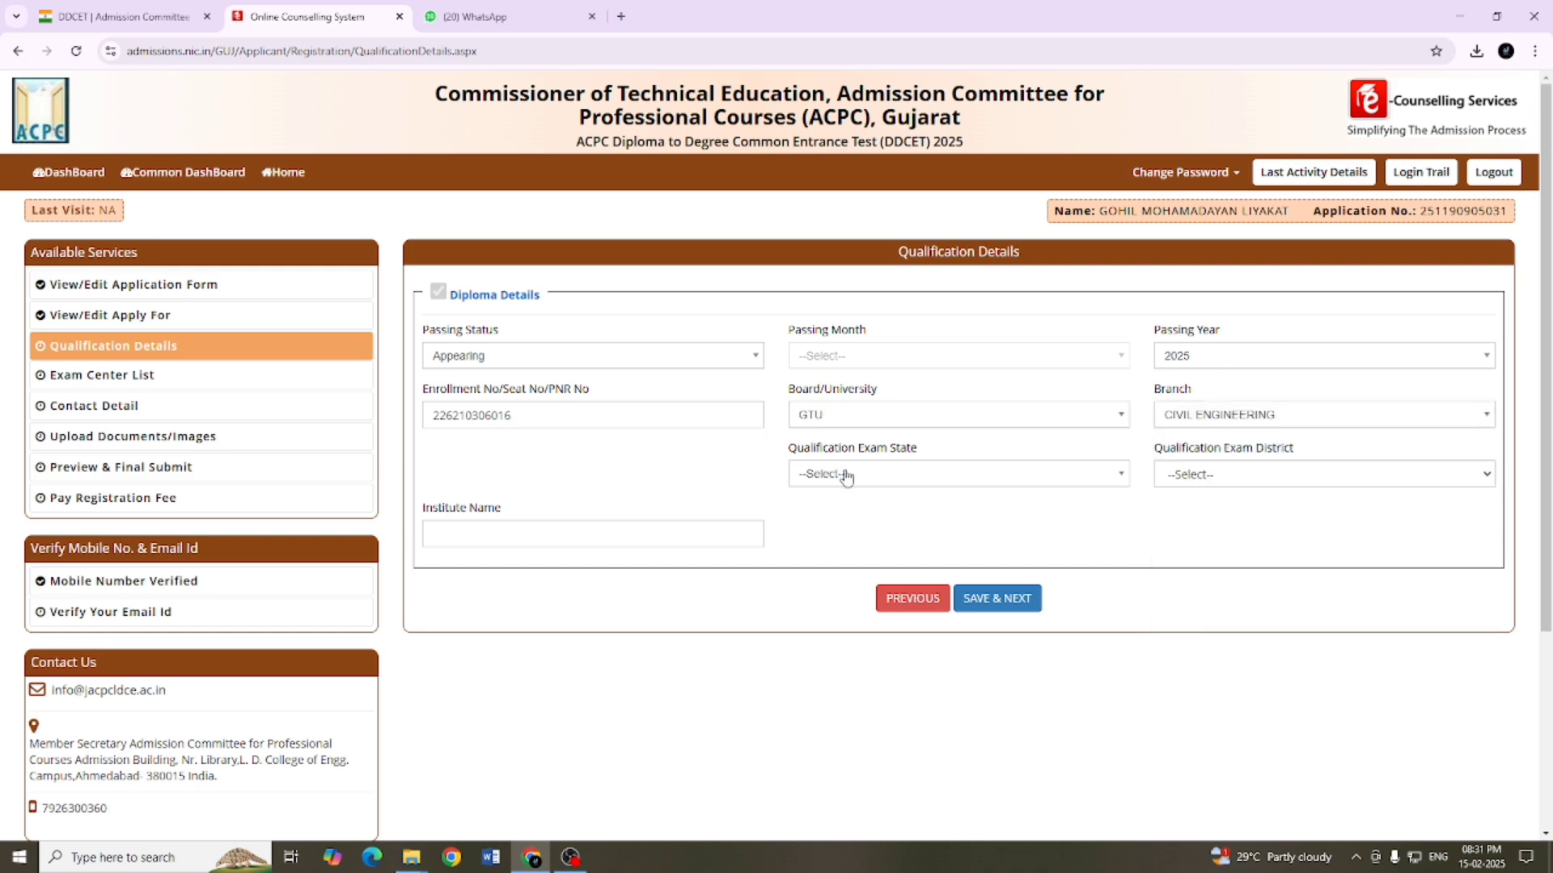
Step: Set the qualification exam state to Gujarat and the qualification exam district to KUTCH
click(845, 475)
scroll(801, 602, down, 4)
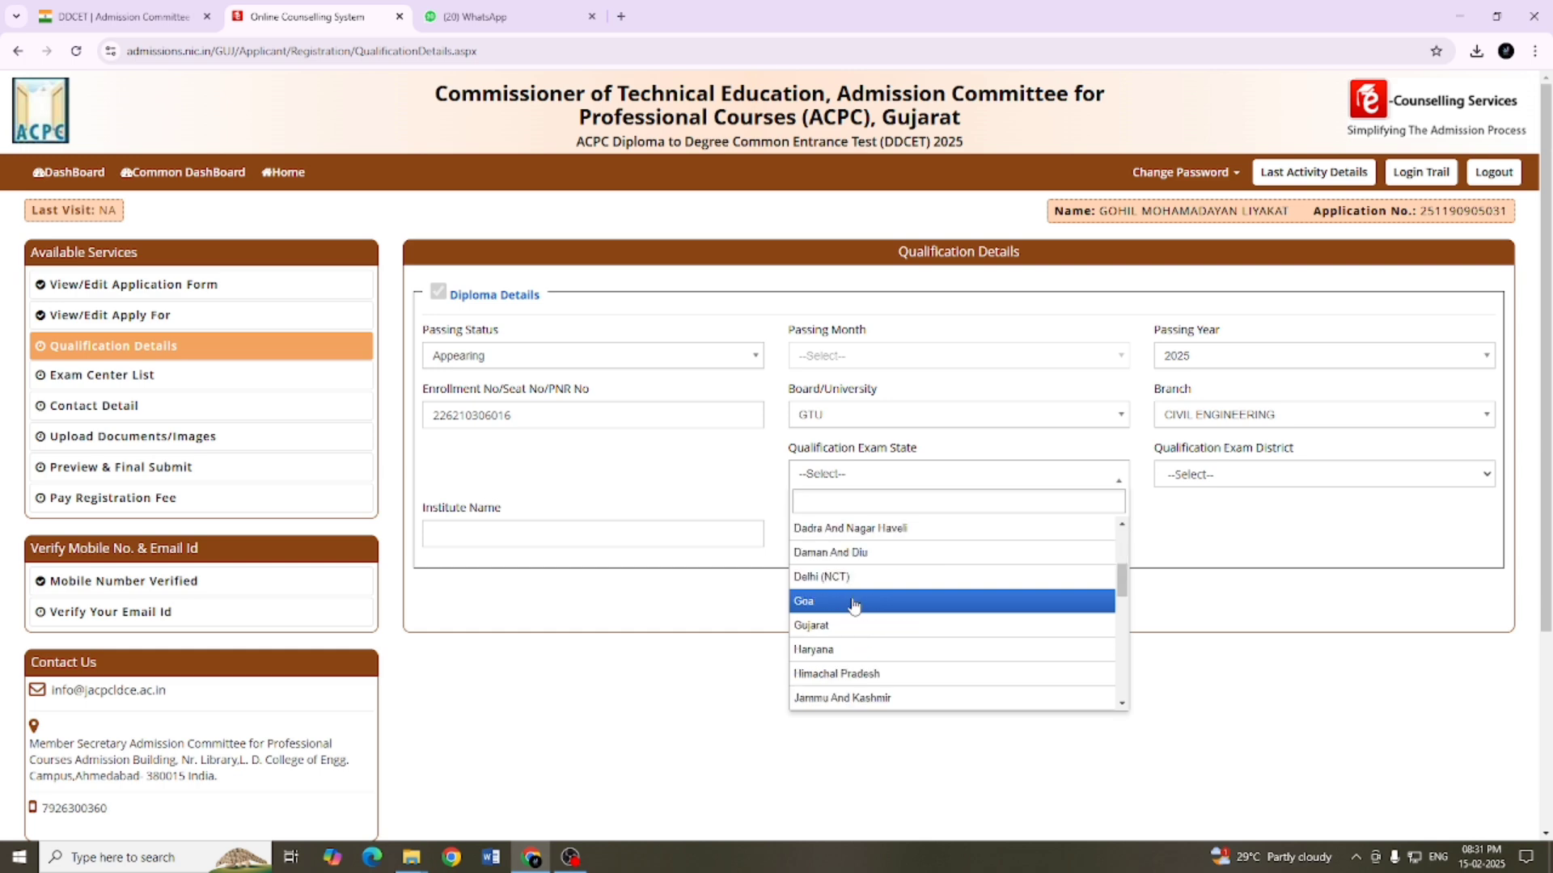
click(819, 529)
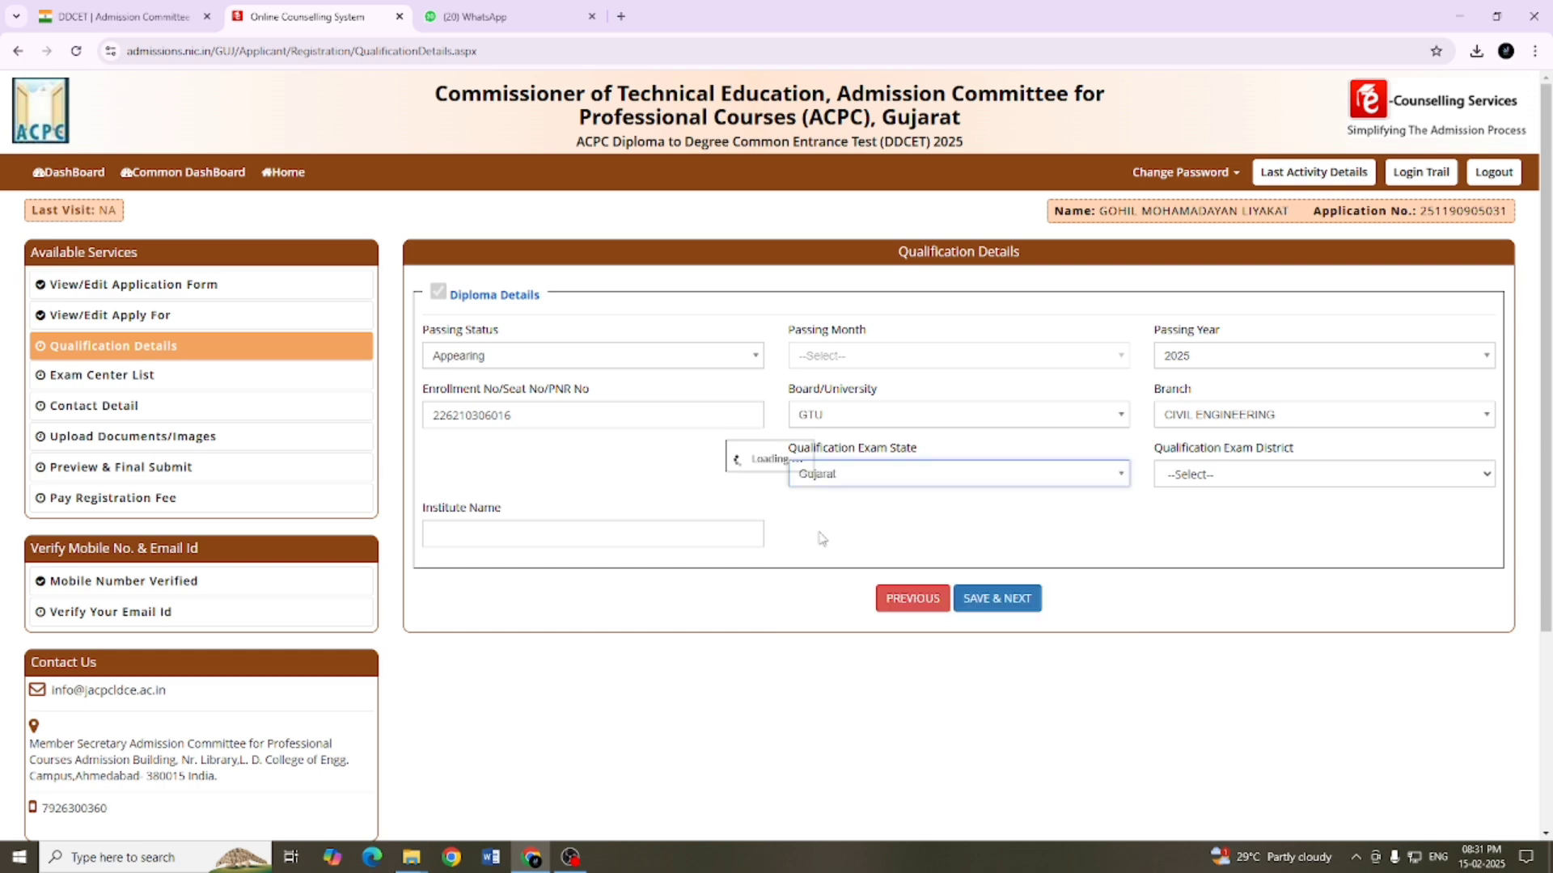
click(1187, 473)
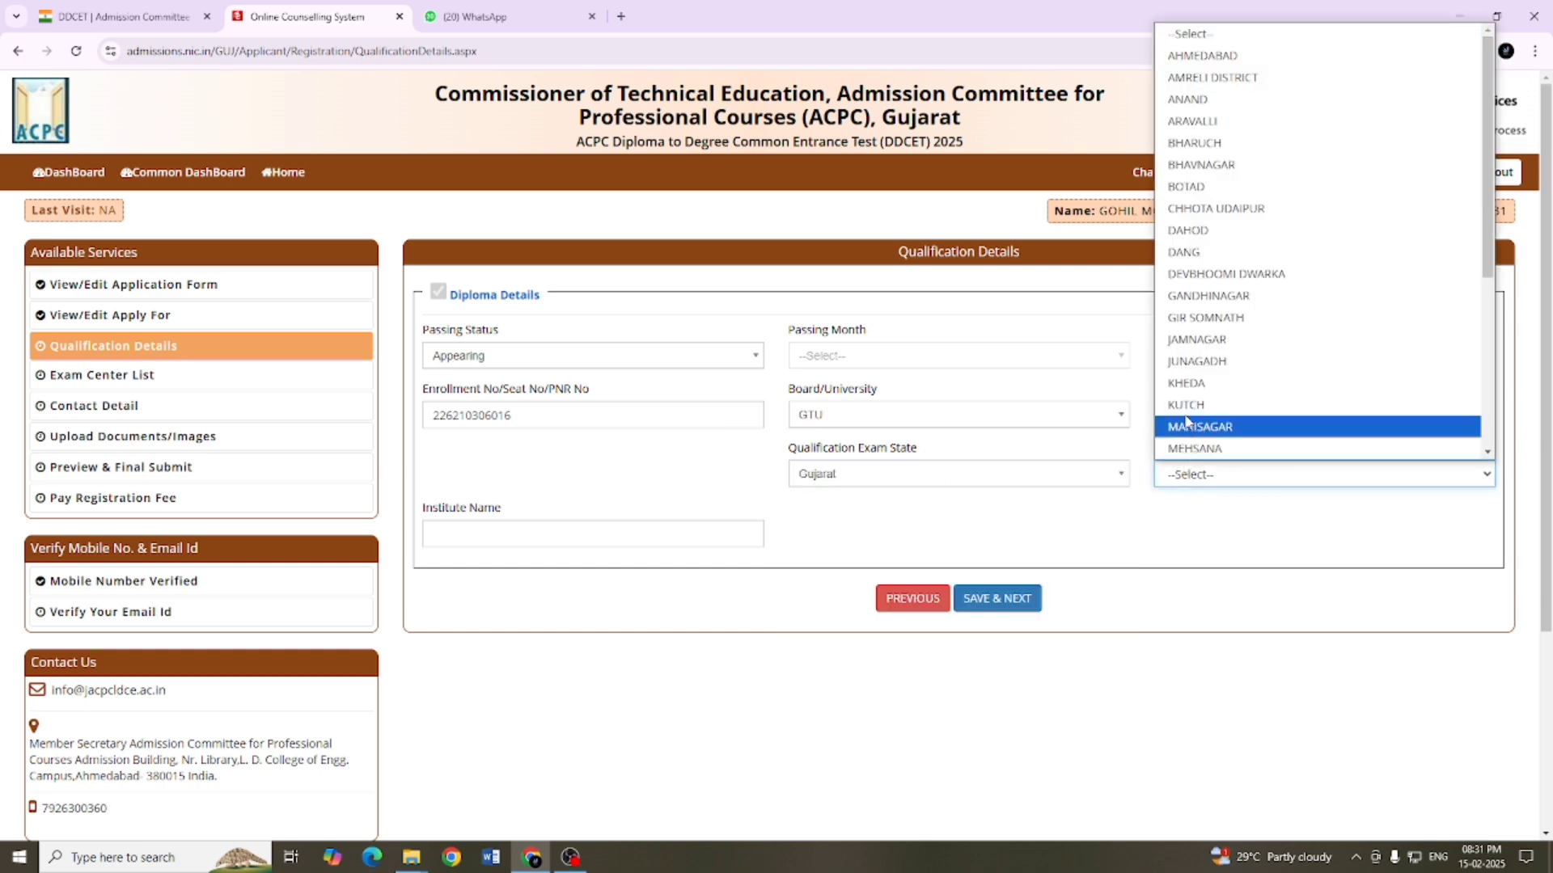
click(1211, 406)
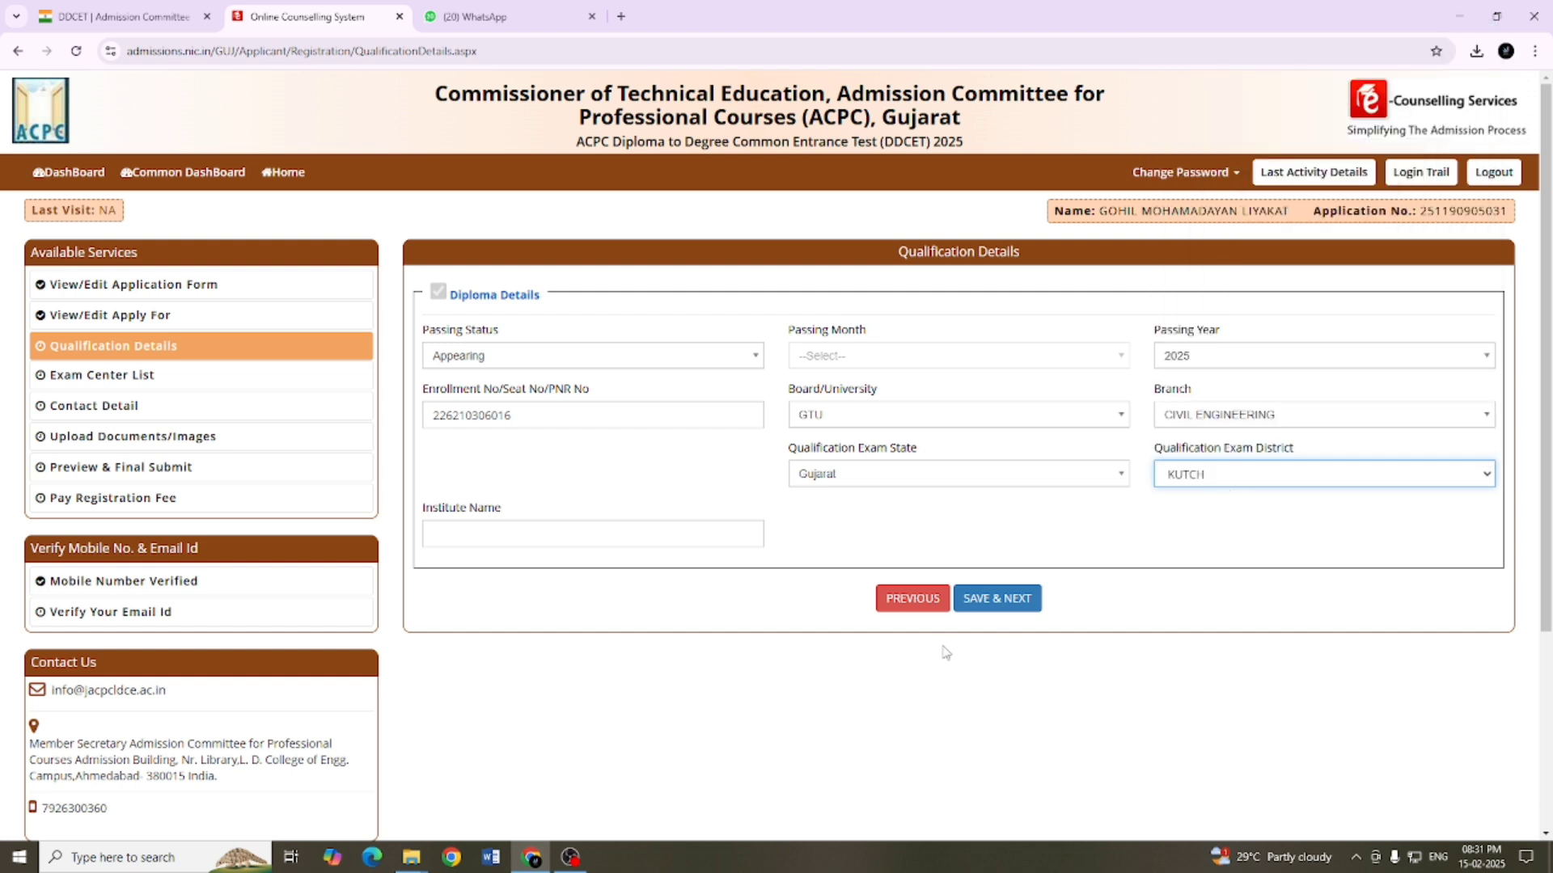
Step: Enter Government polytechnic Bhuj as the institute name and save the qualification details
click(528, 530)
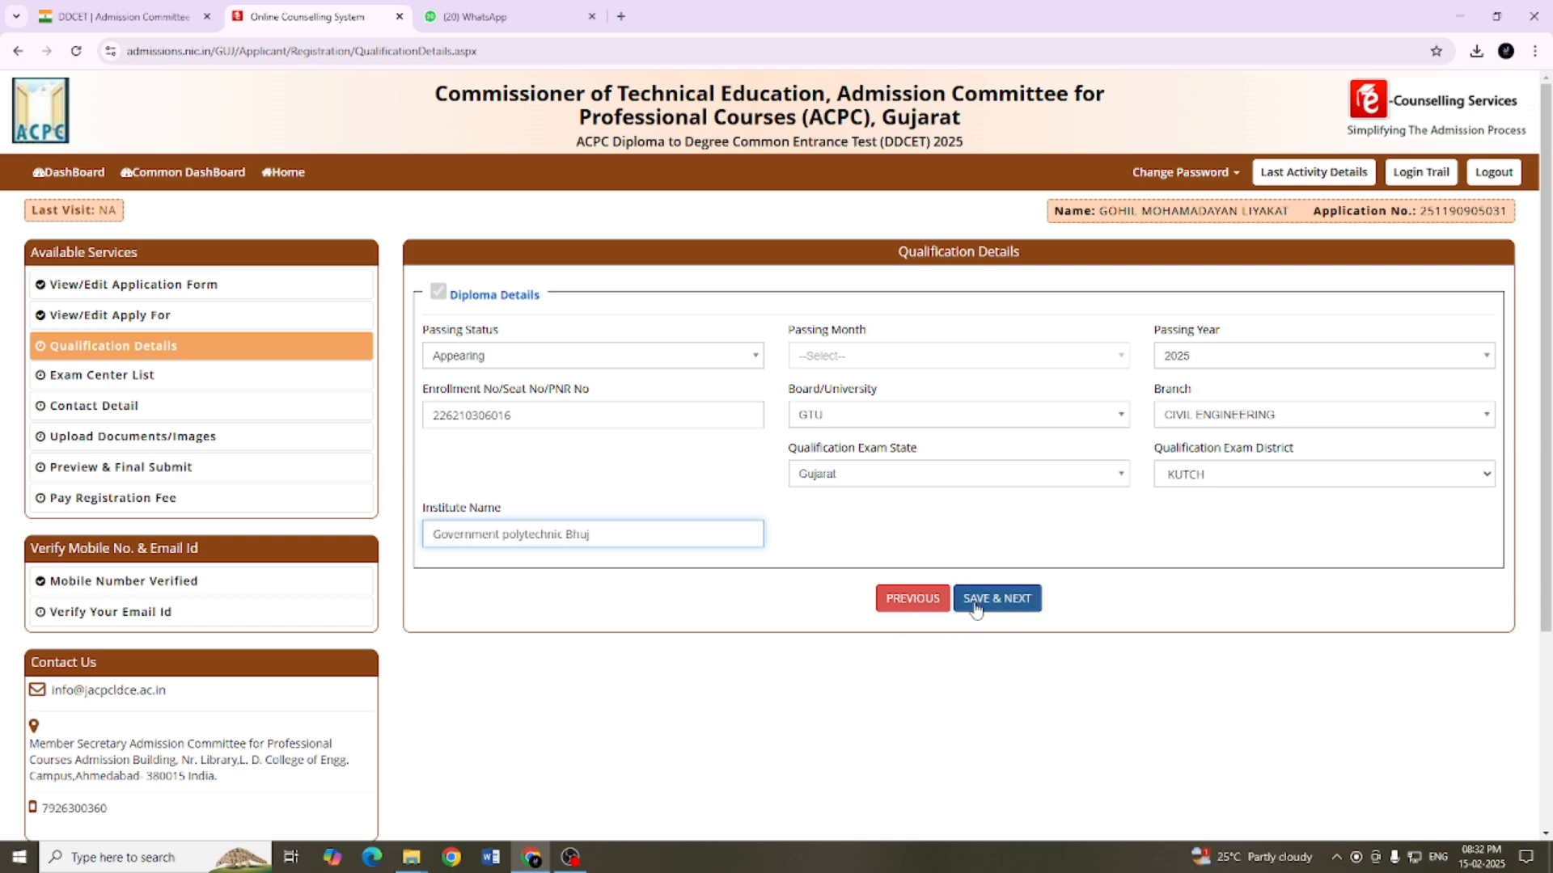
click(976, 605)
click(741, 498)
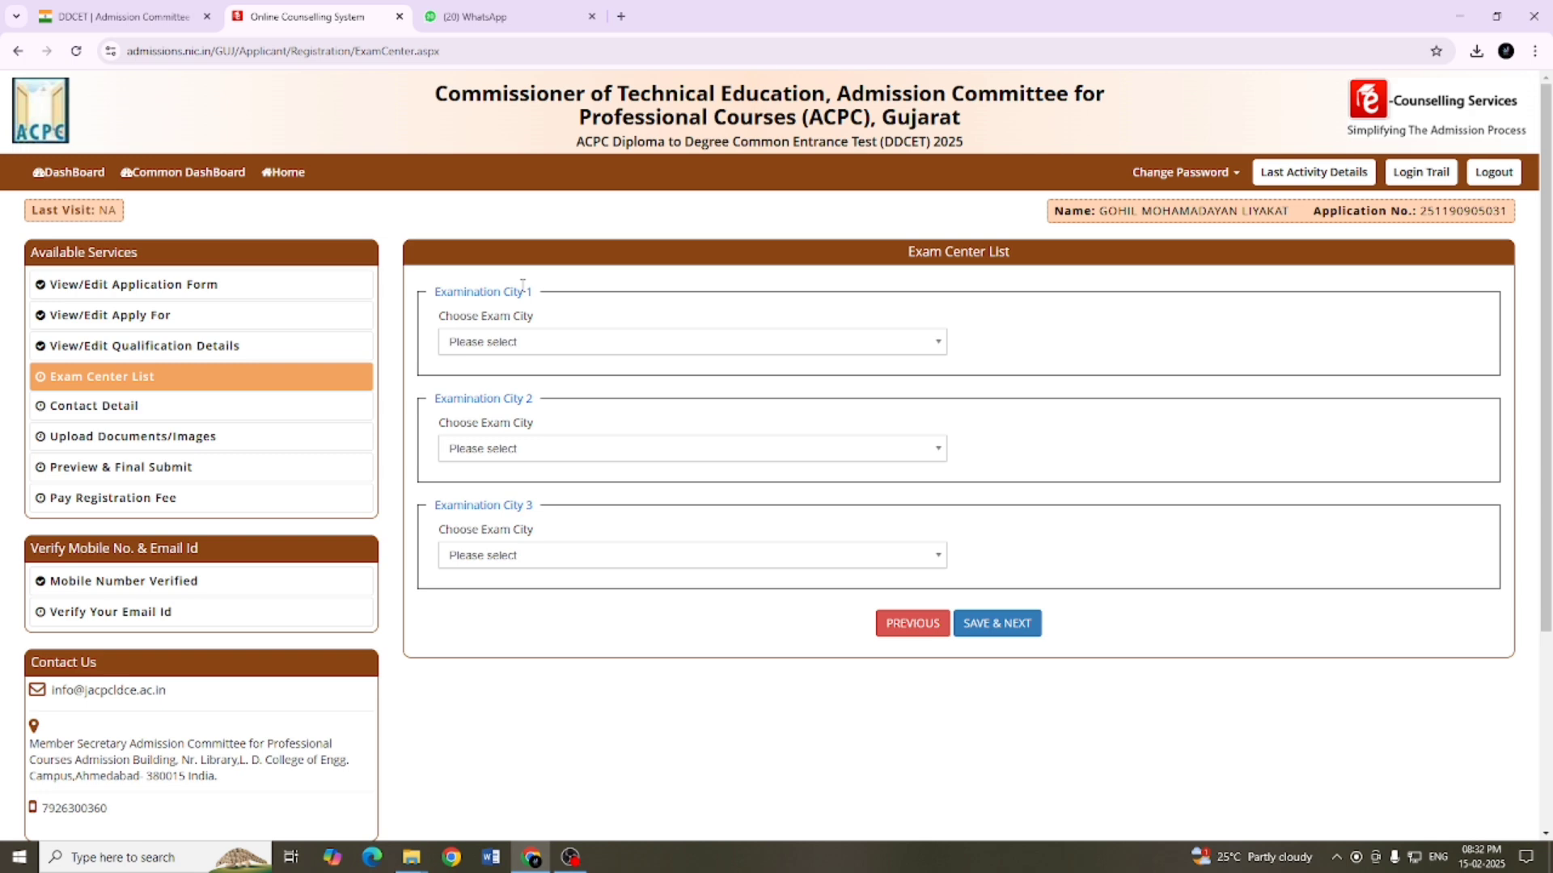
Step: Choose KUTCH as the exam city for Examination City 1
click(538, 342)
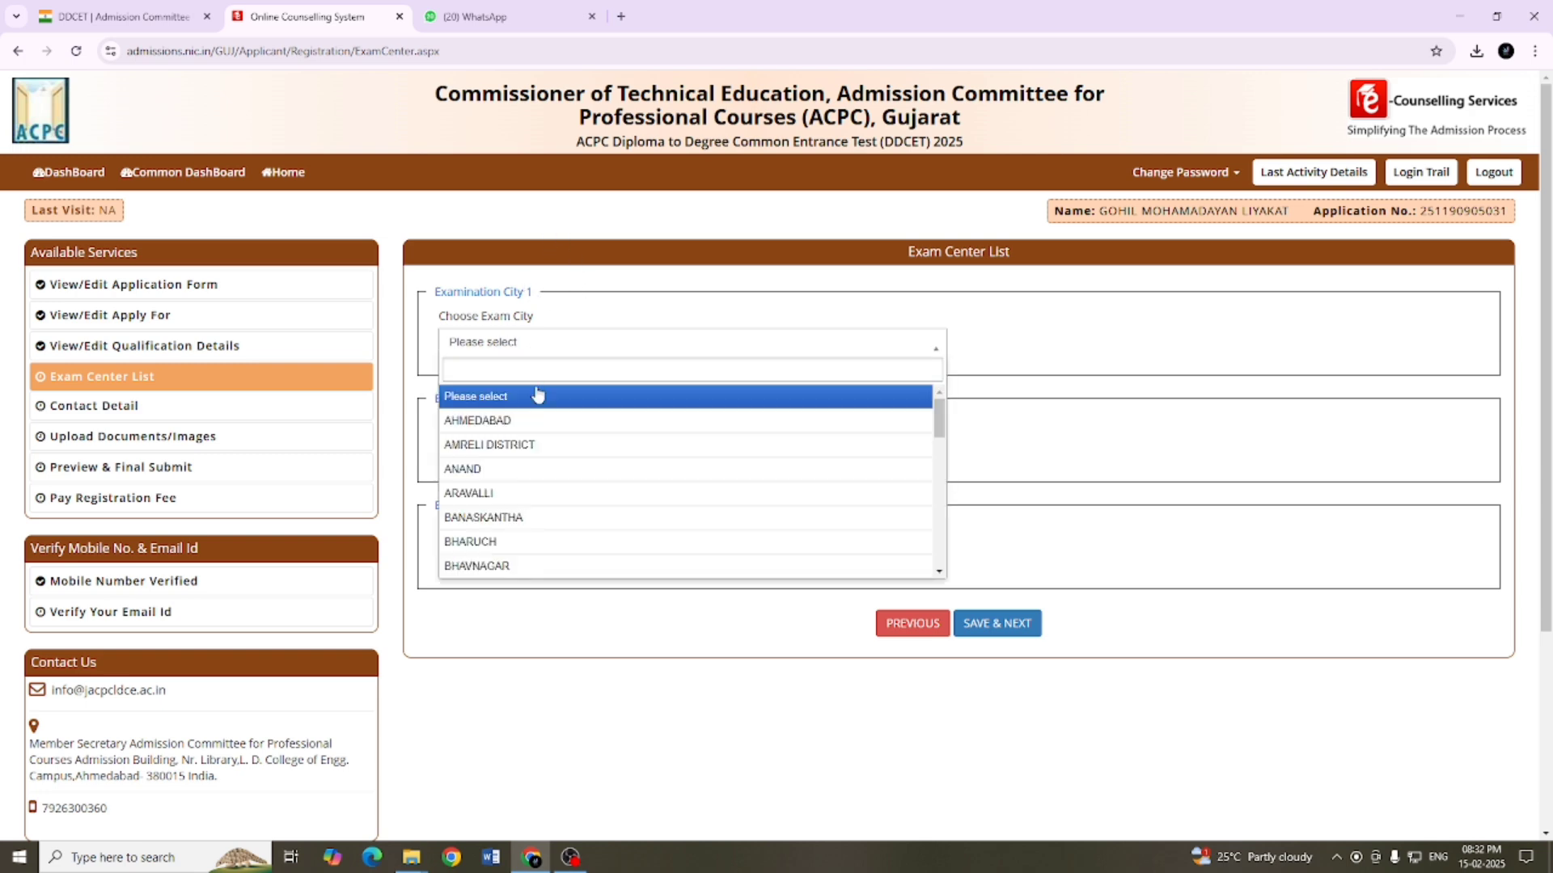
scroll(530, 469, down, 3)
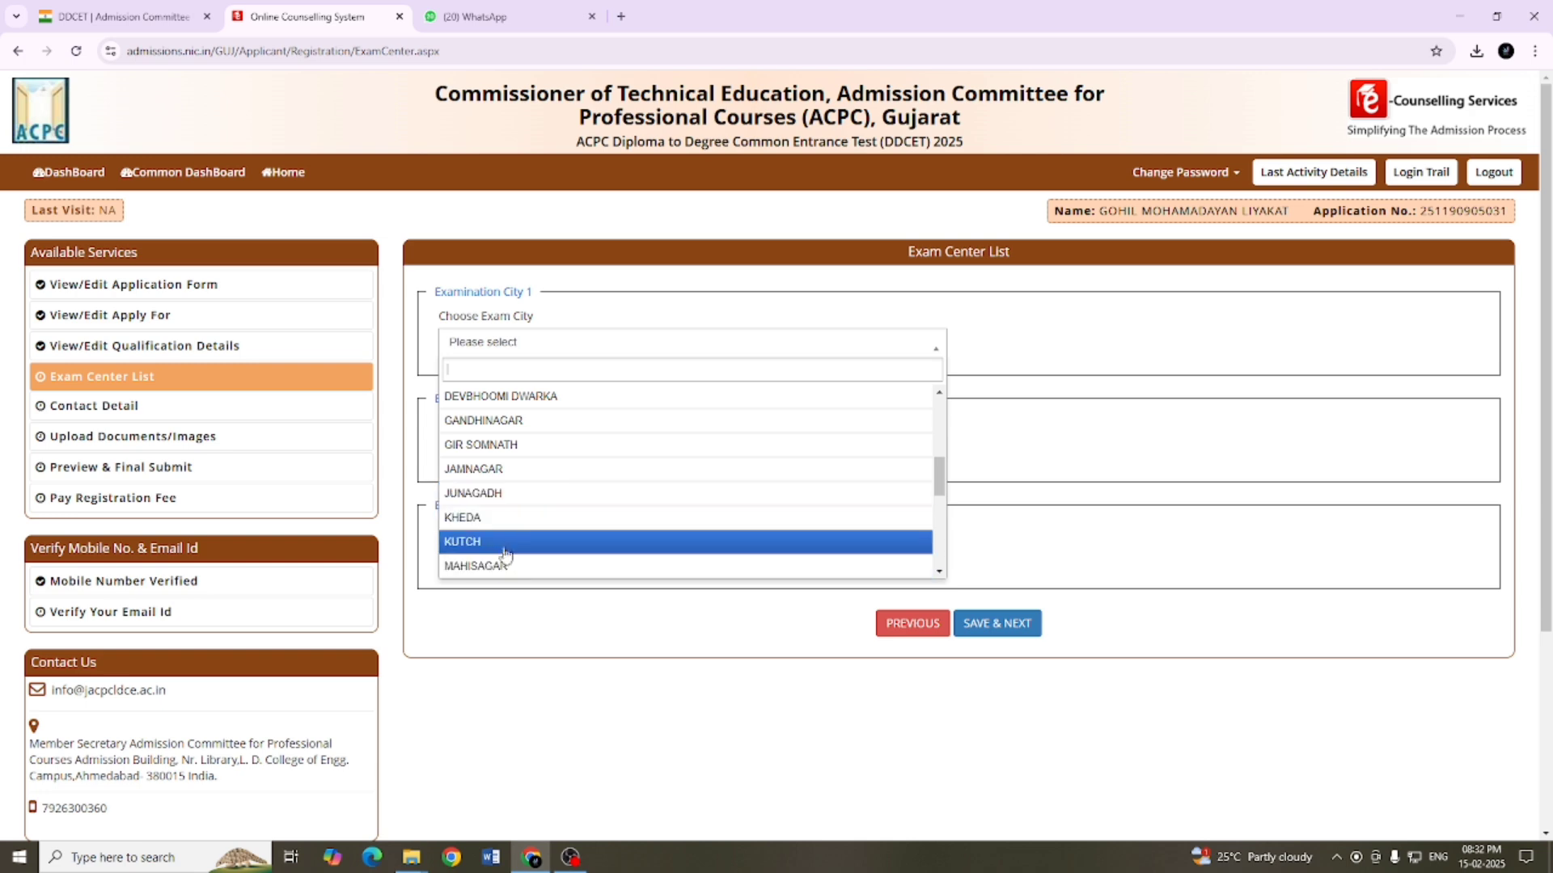
click(506, 542)
Step: Choose AHMEDABAD as the exam city for Examination City 2
click(488, 450)
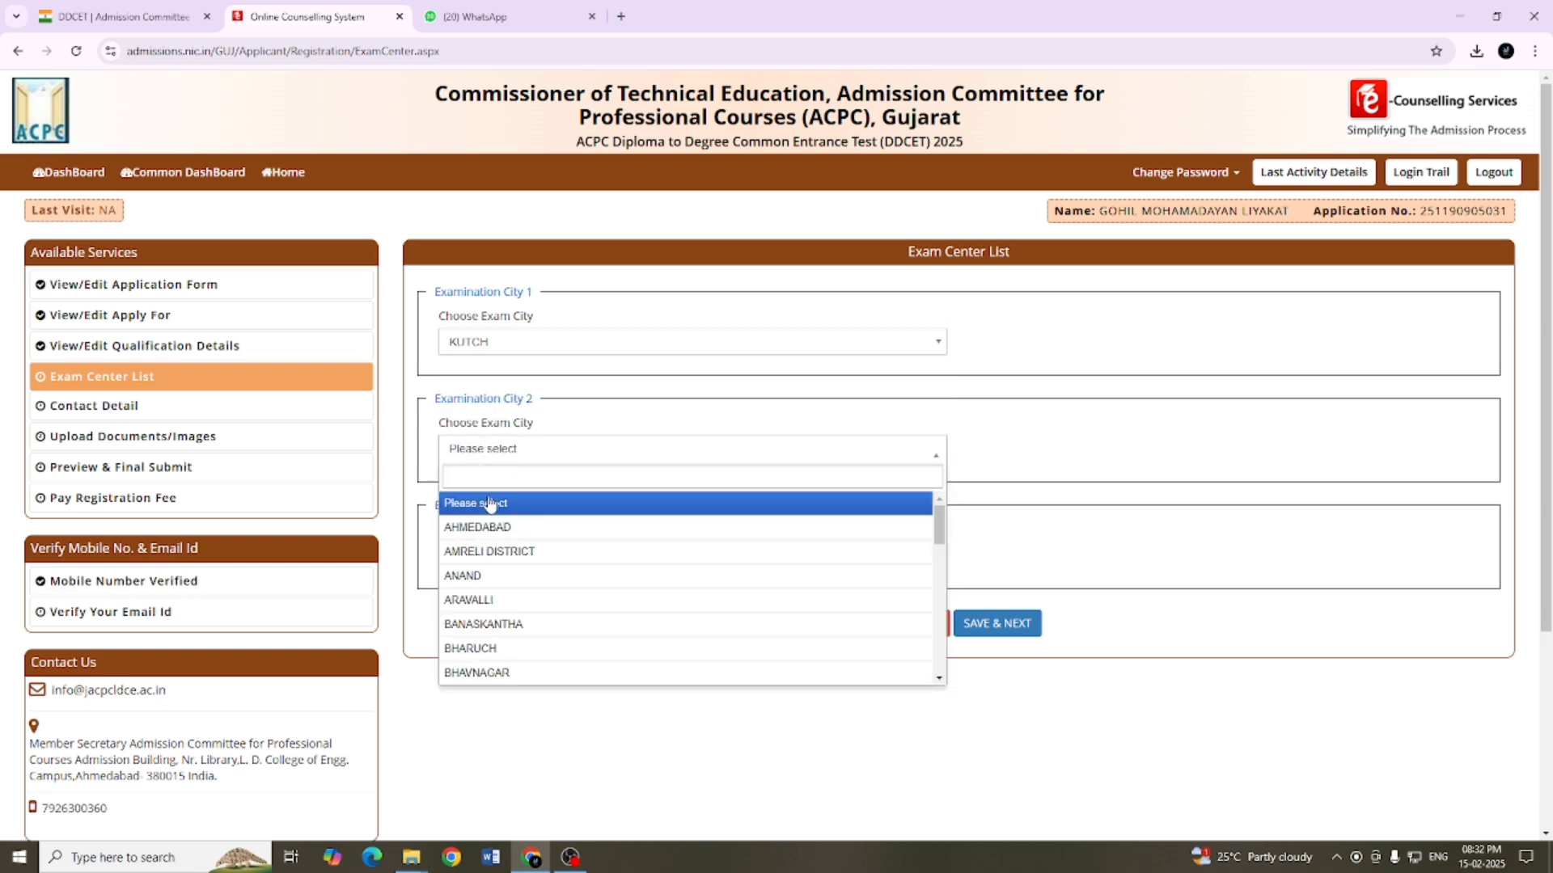
scroll(528, 581, down, 3)
scroll(528, 581, down, 1)
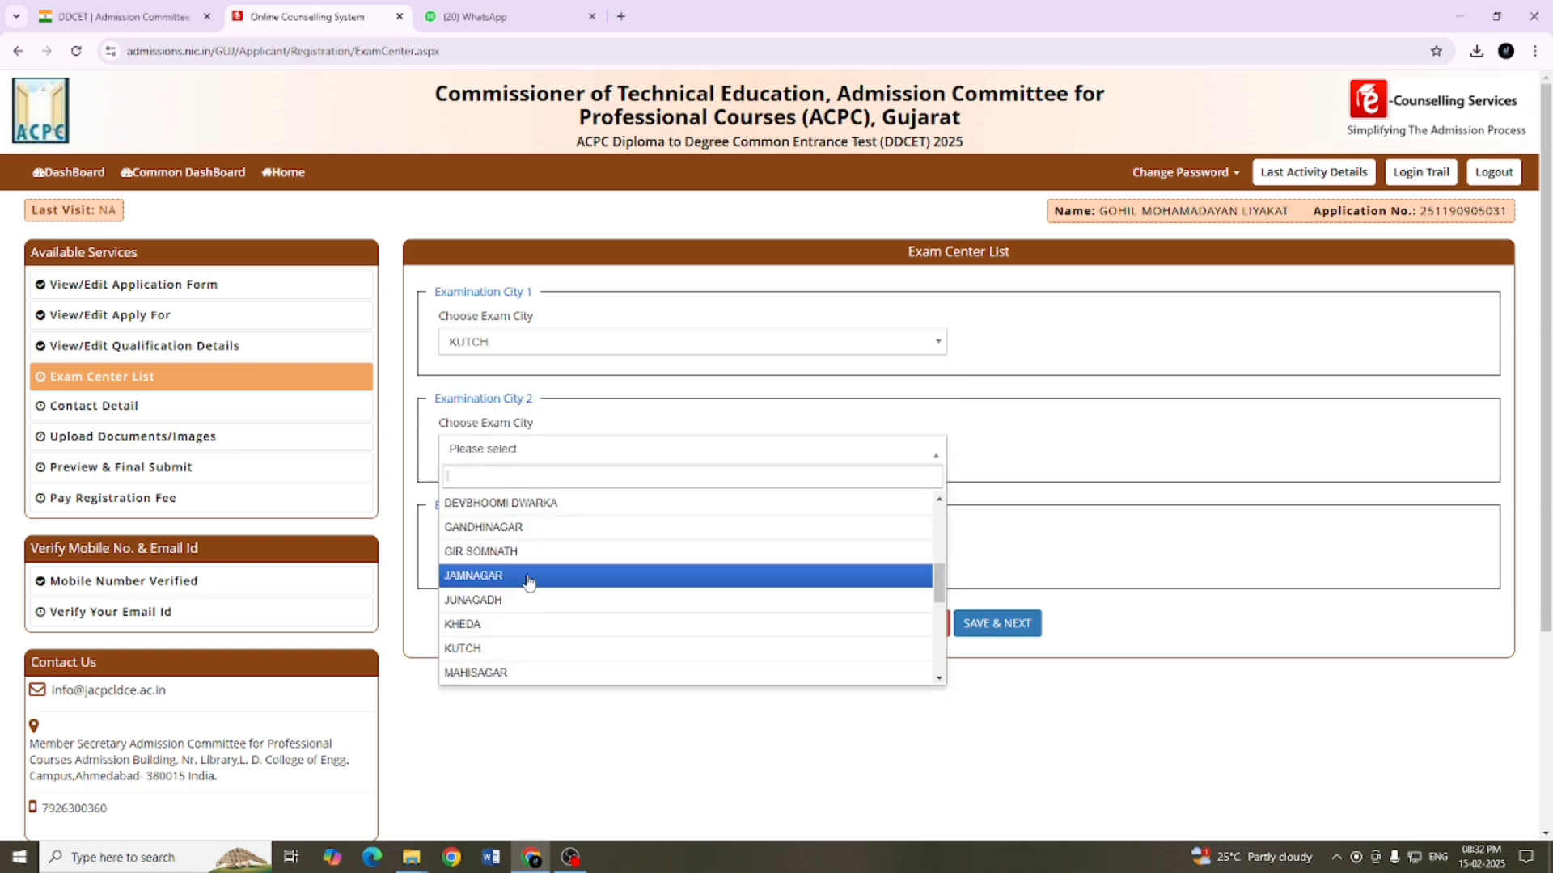
scroll(528, 581, up, 2)
scroll(528, 581, down, 4)
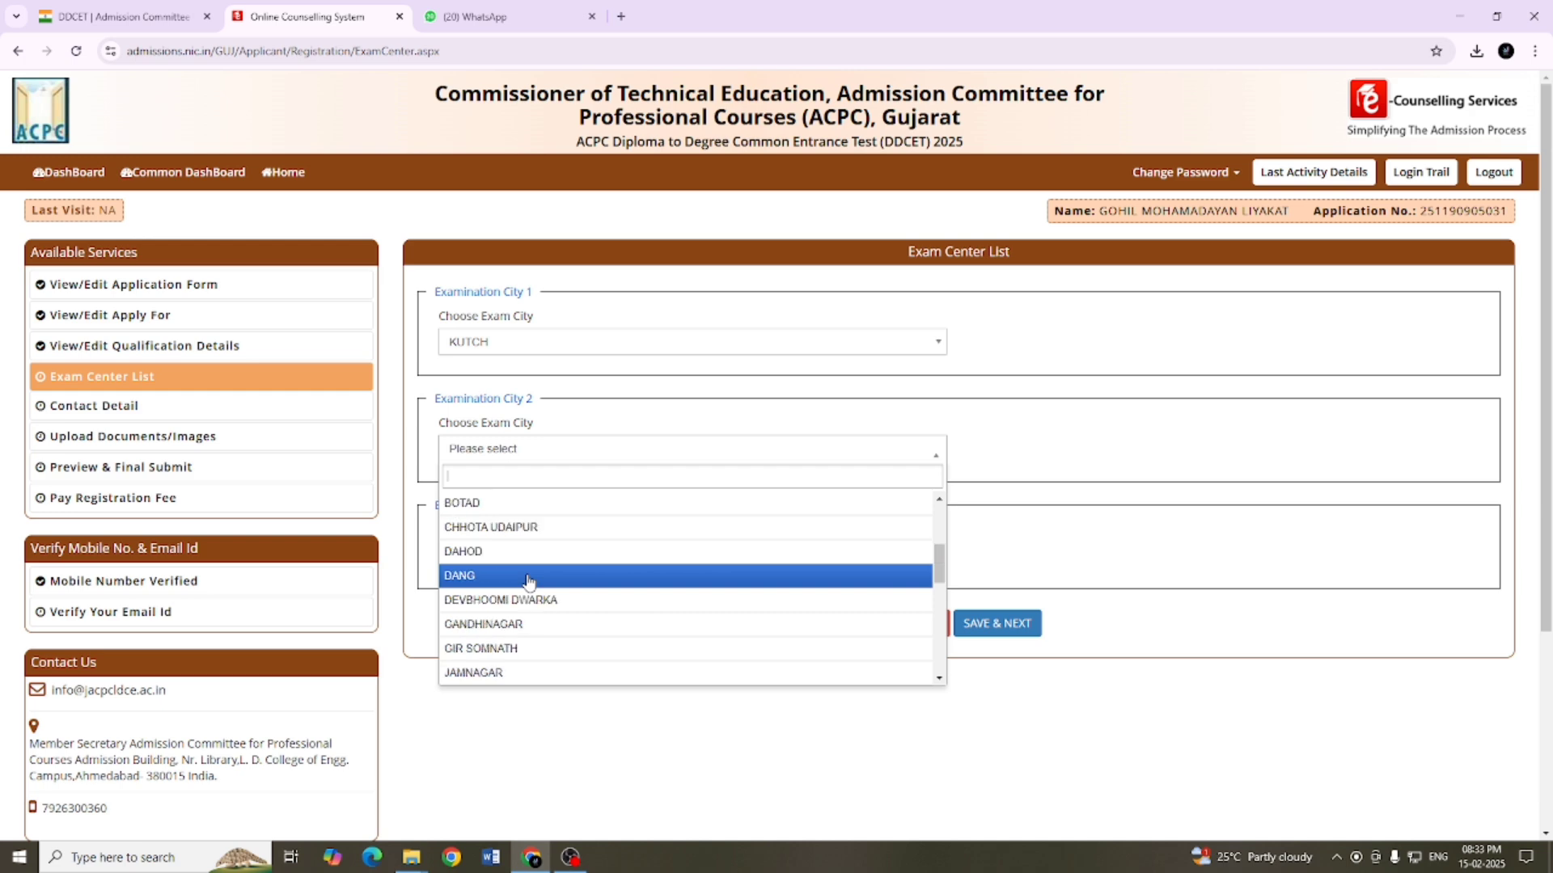
scroll(528, 580, down, 2)
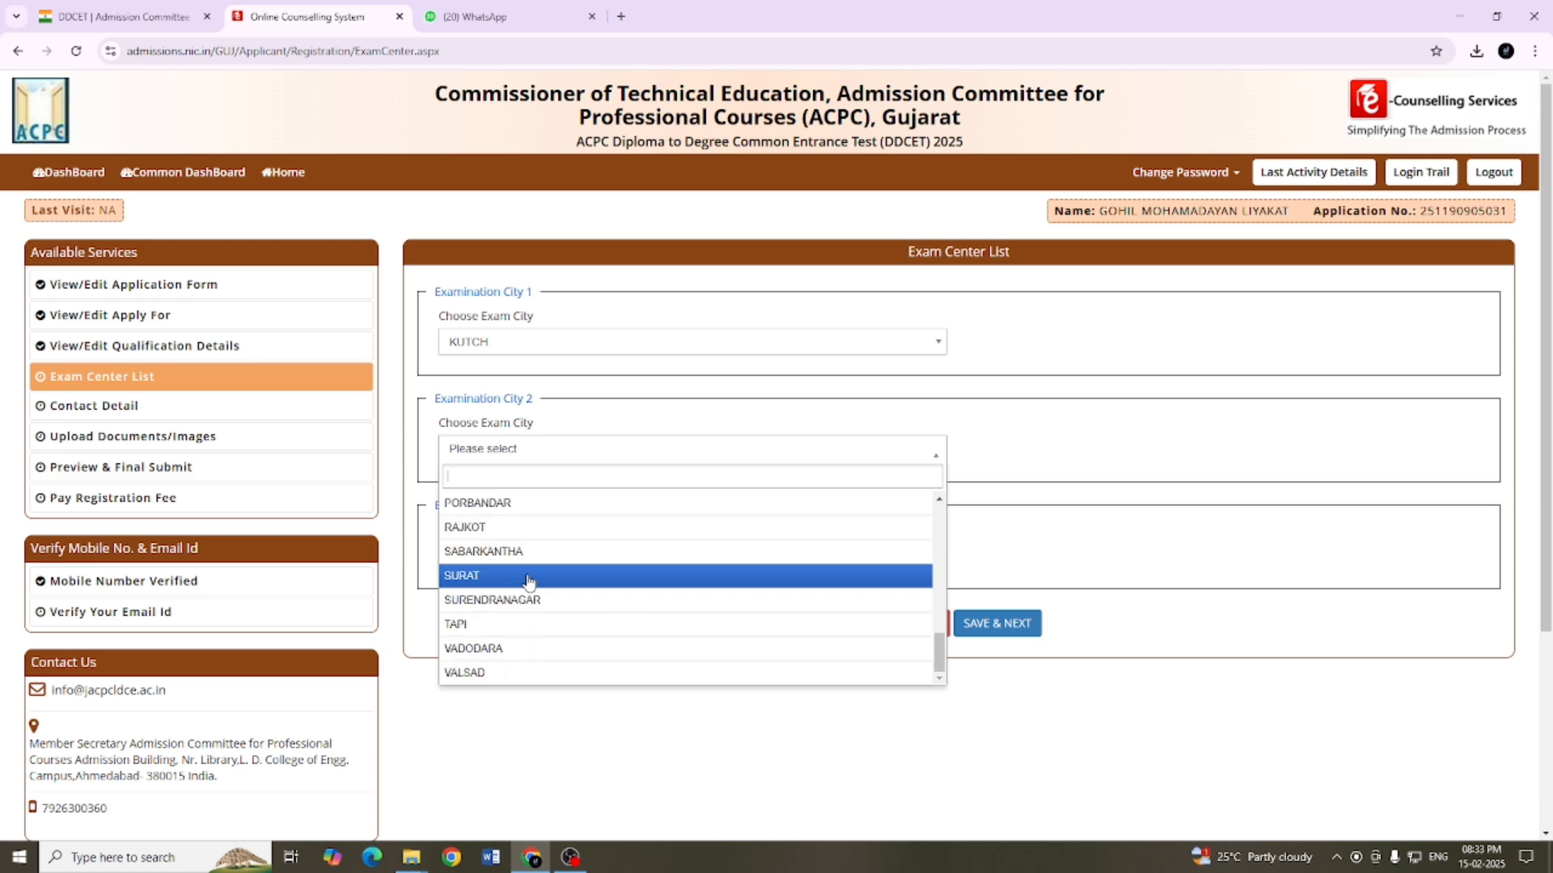
scroll(528, 581, up, 5)
scroll(528, 580, up, 3)
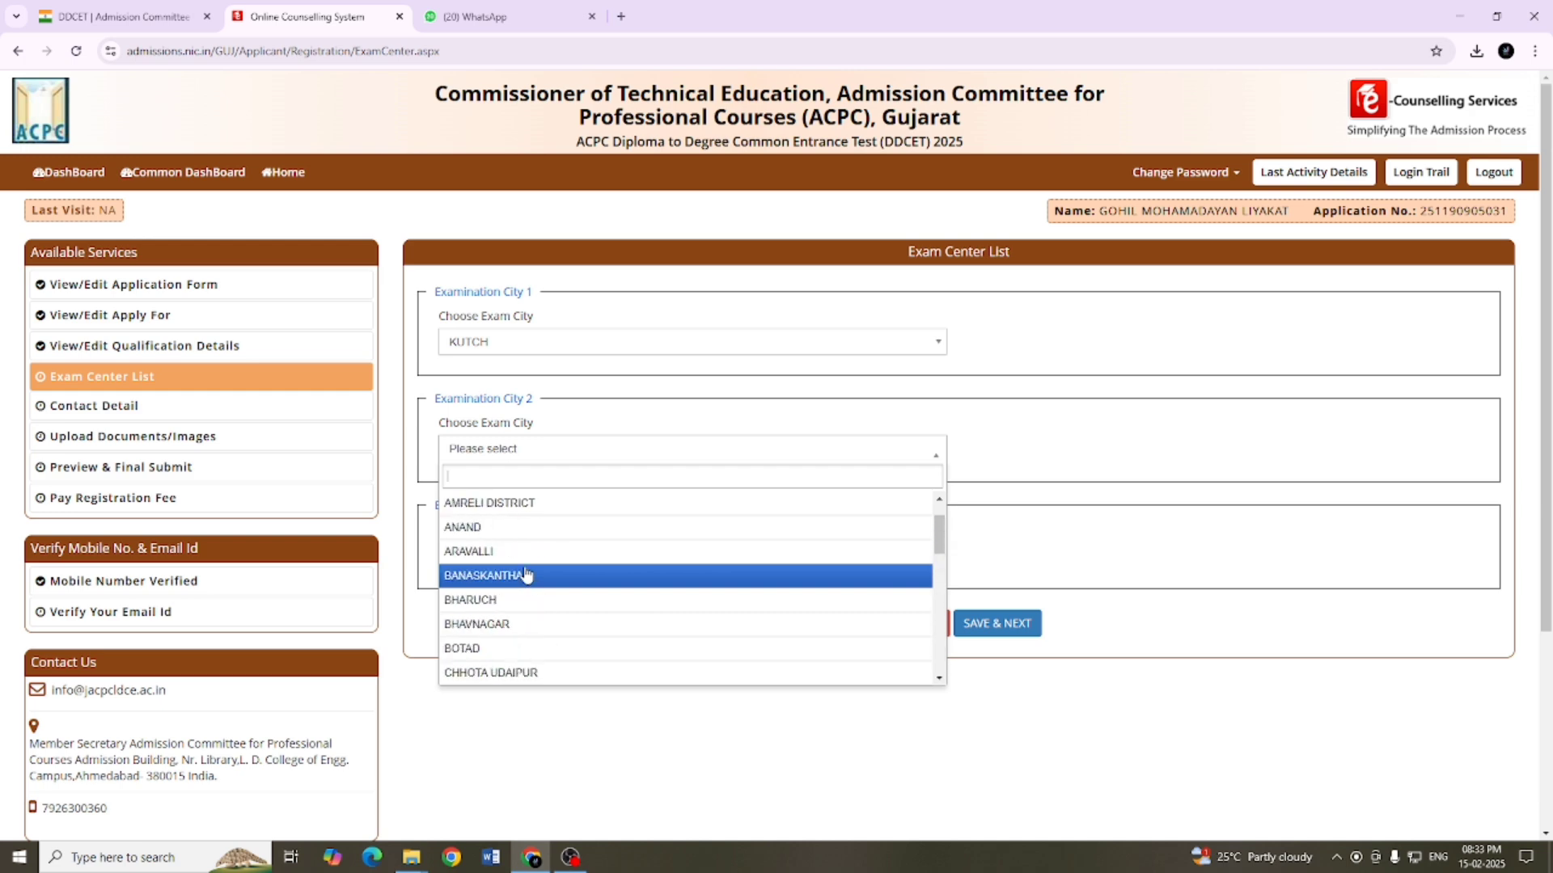
click(513, 528)
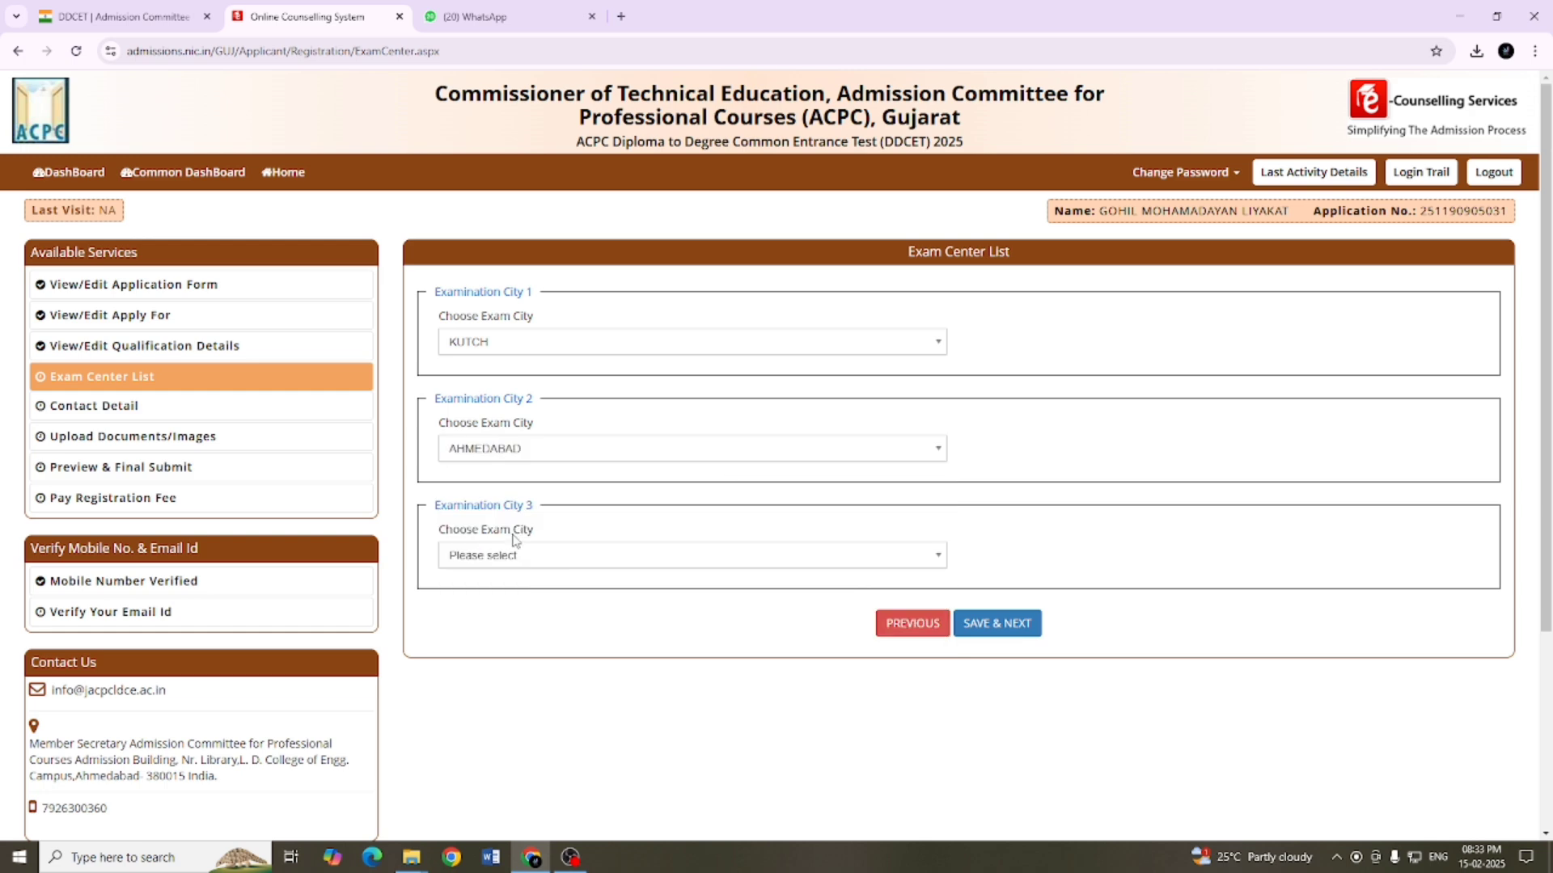
Step: Choose RAJKOT as the exam city for Examination City 3
click(515, 562)
scroll(527, 674, down, 3)
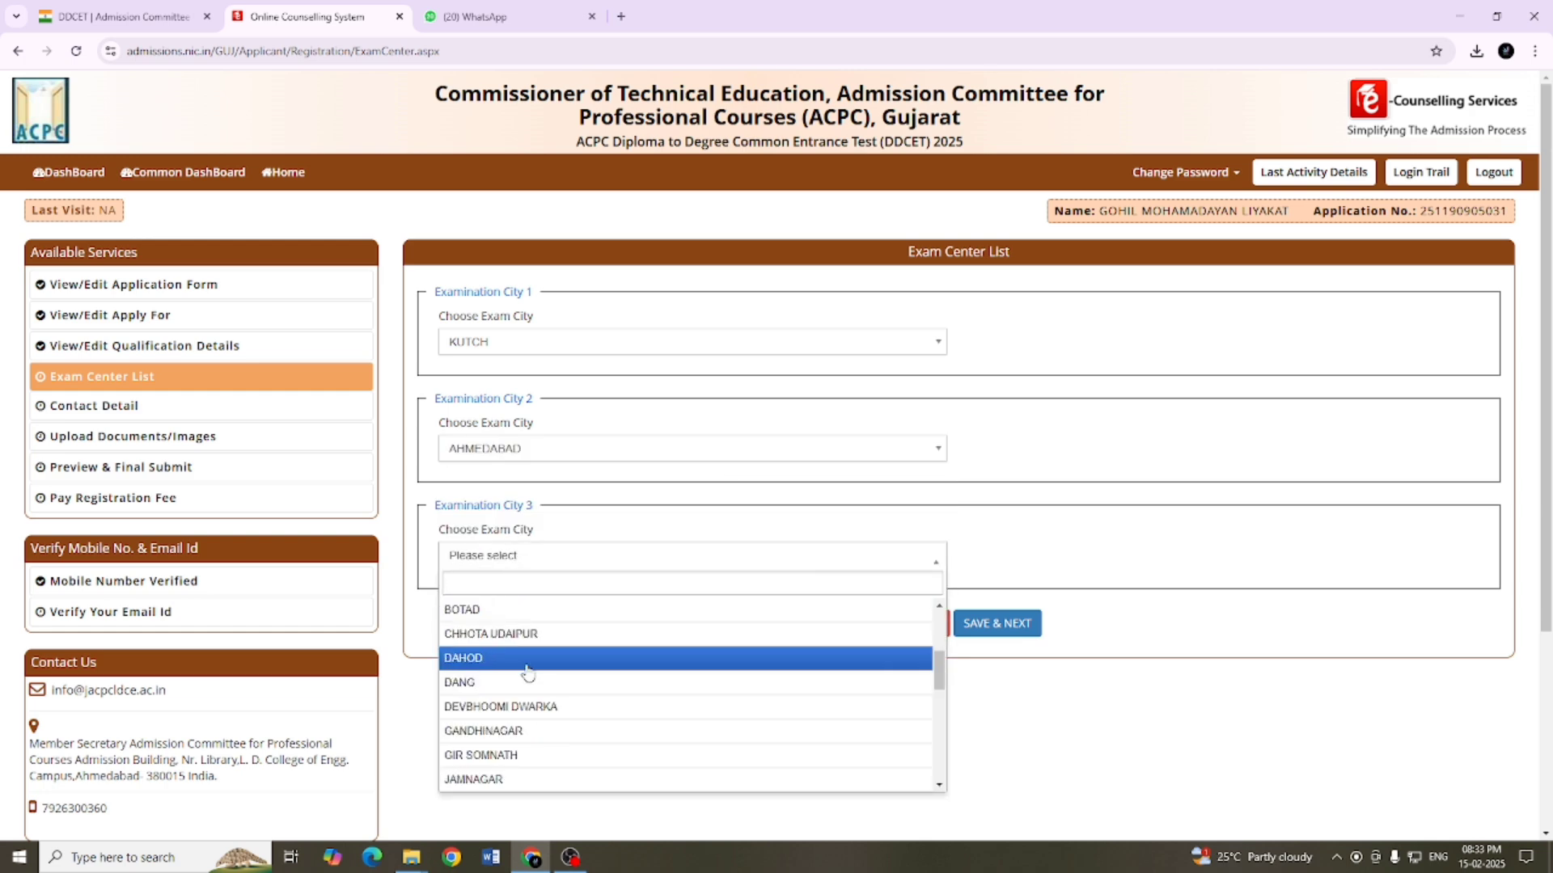
scroll(527, 674, down, 2)
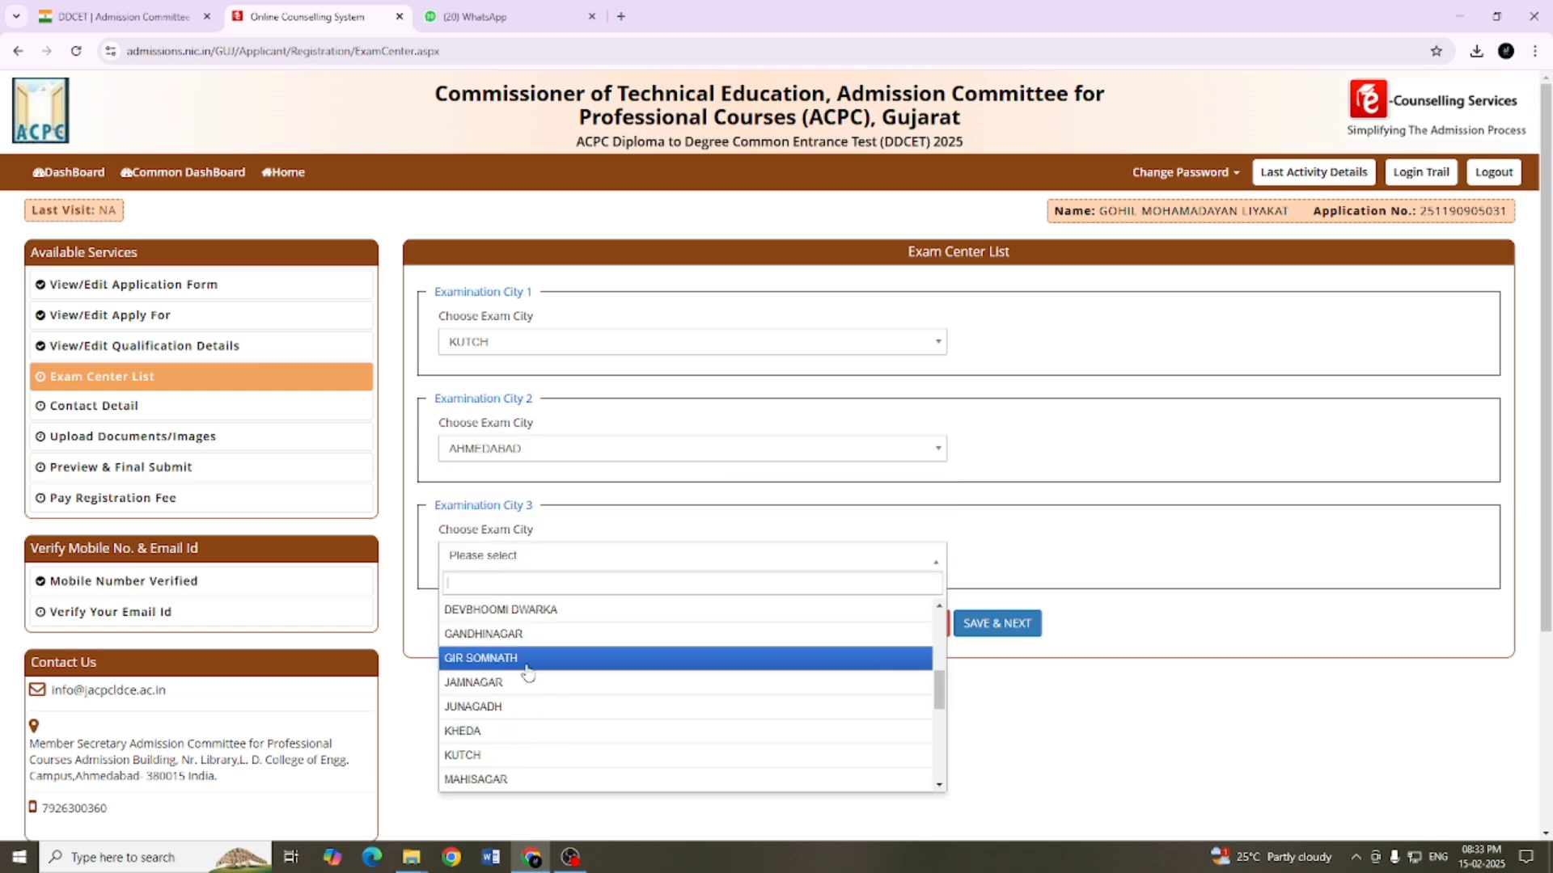
scroll(527, 674, down, 3)
scroll(527, 673, down, 2)
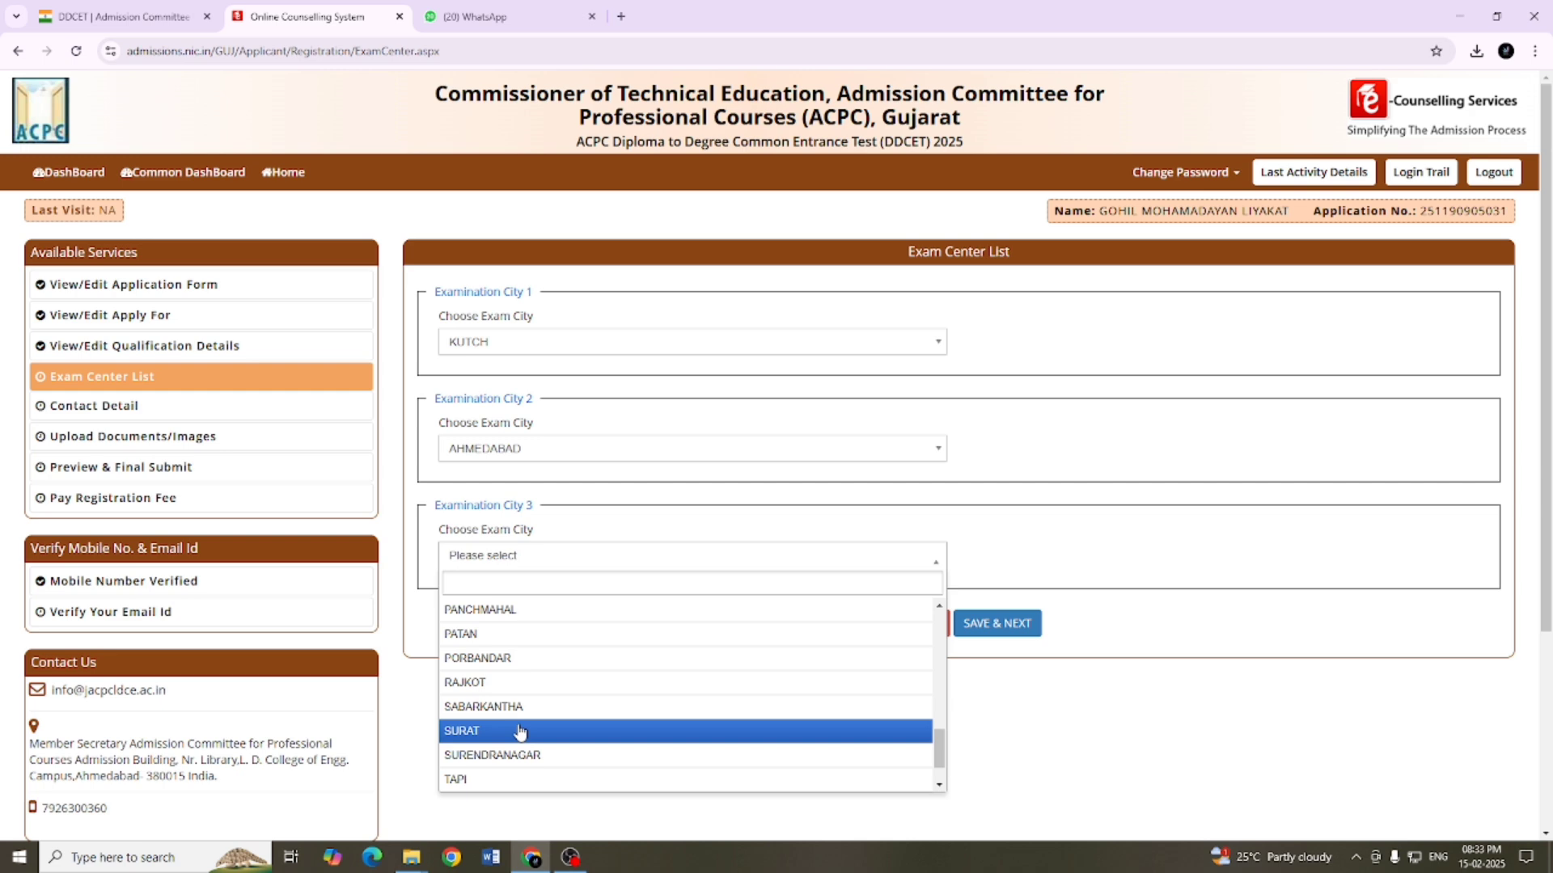
click(522, 681)
Step: Submit the exam city choices and save the prefilled contact details as they are
click(981, 623)
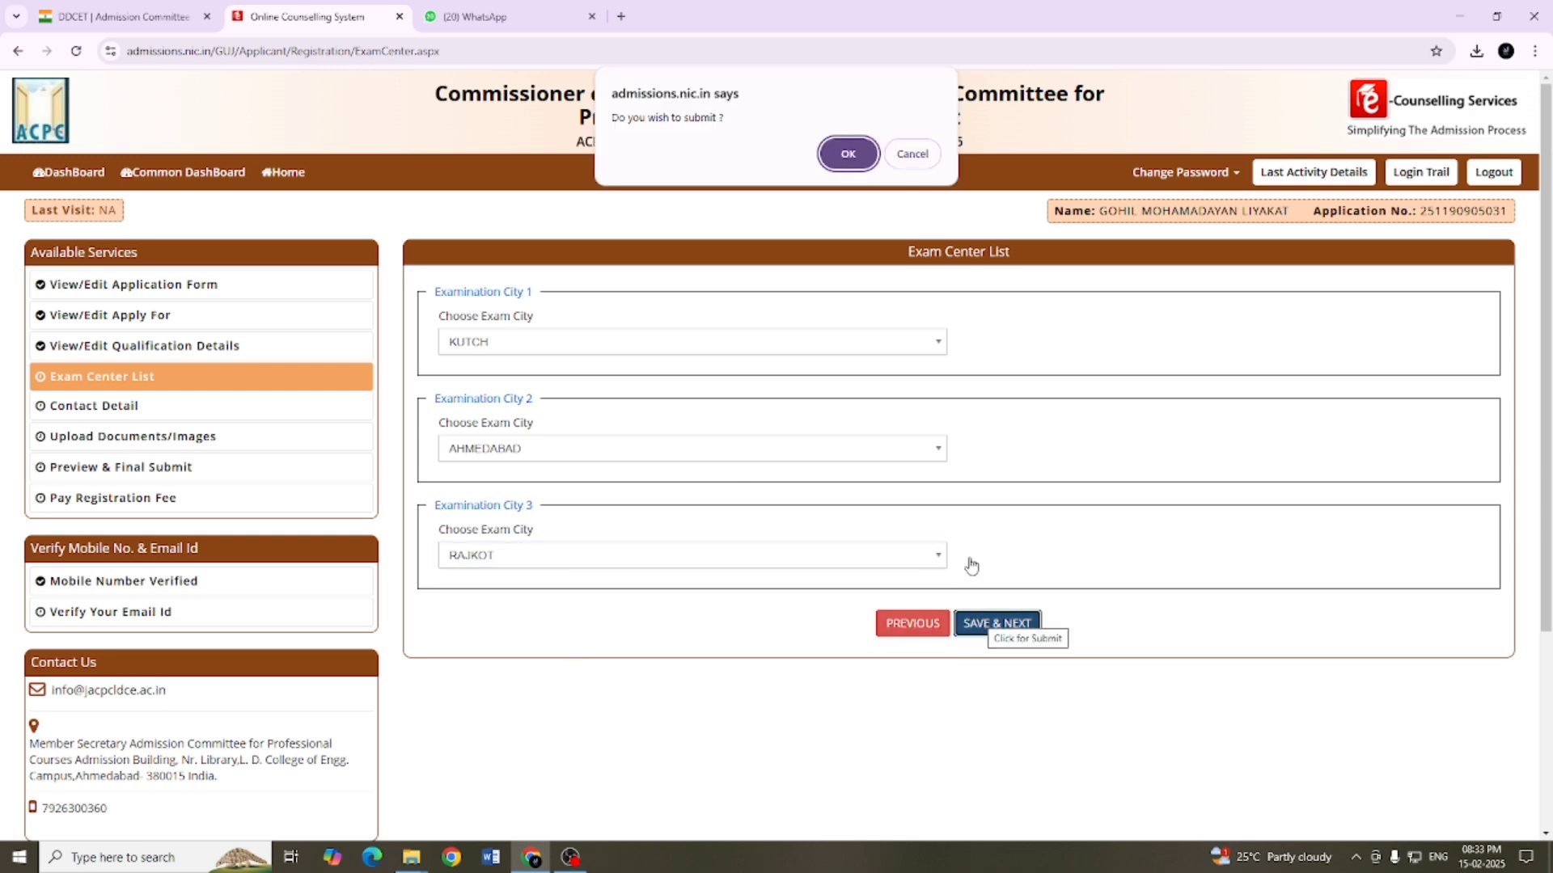
click(845, 155)
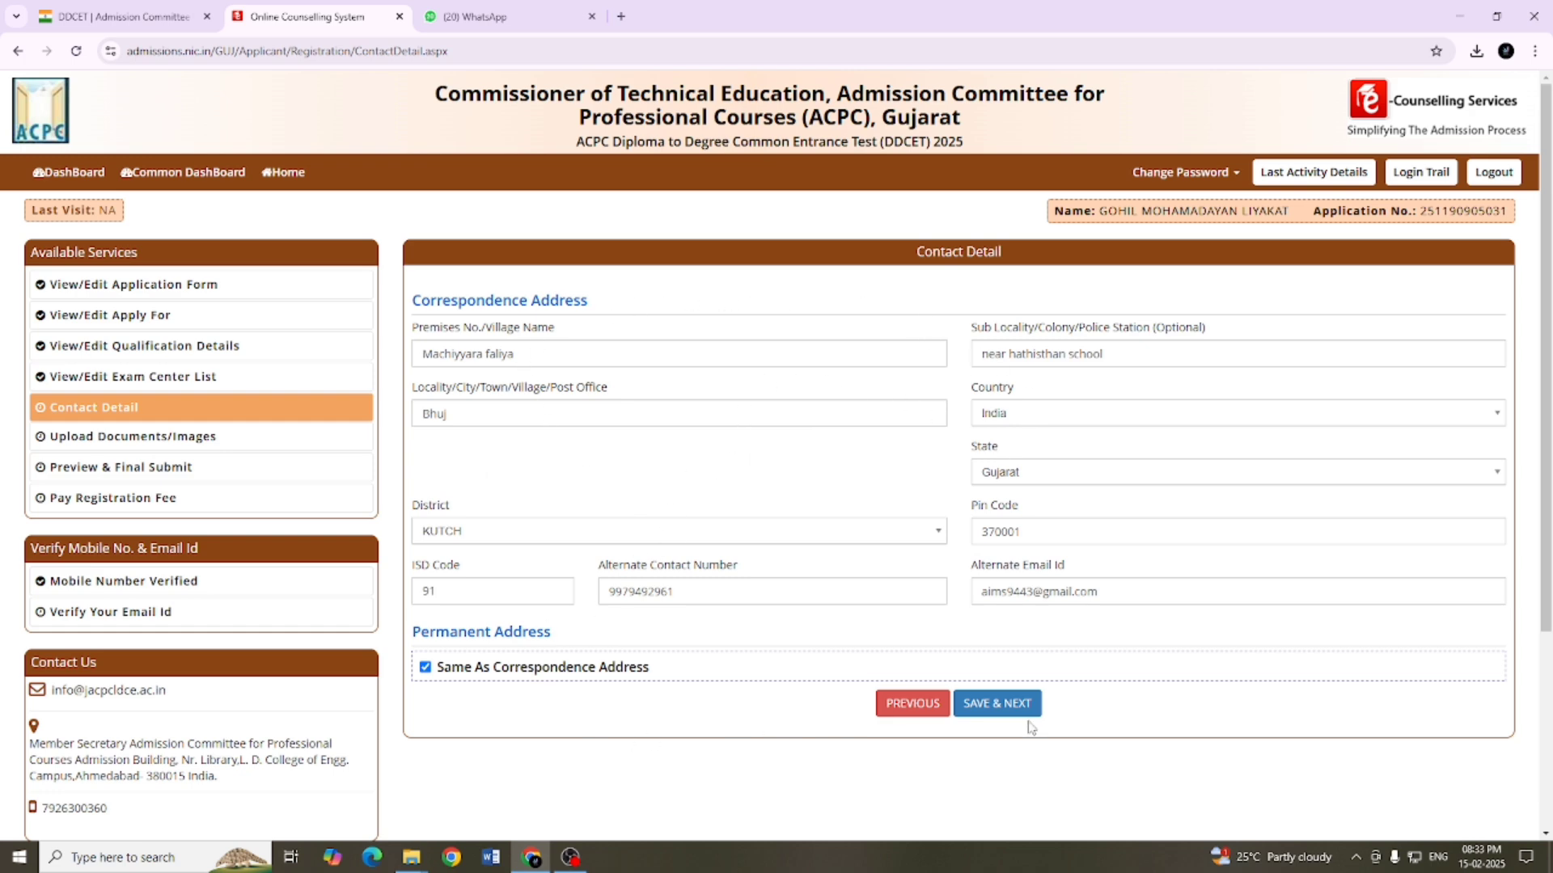
click(996, 706)
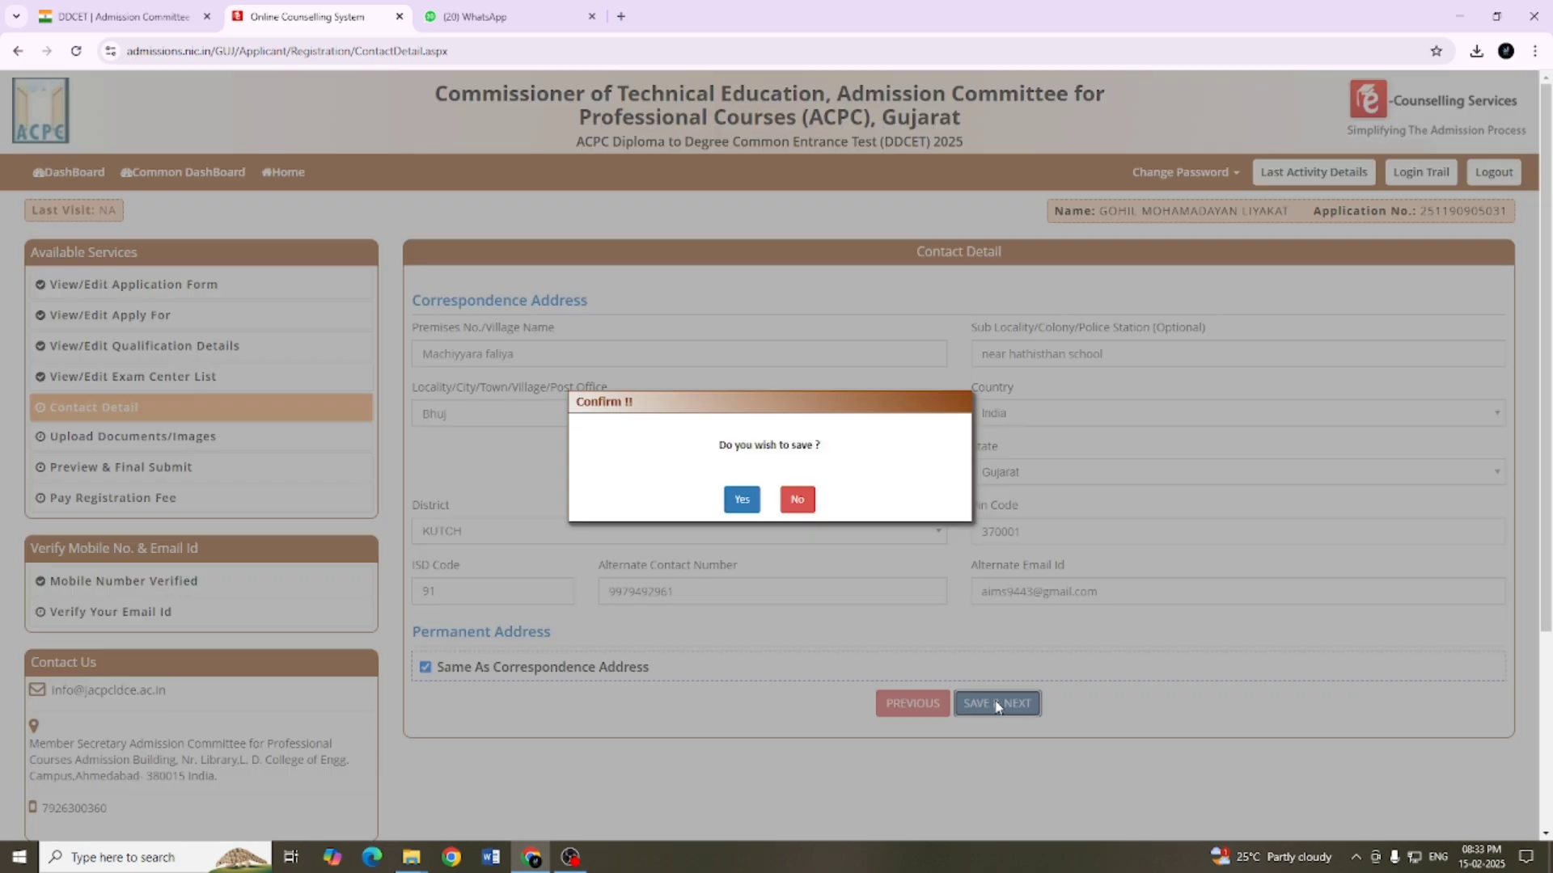
click(742, 499)
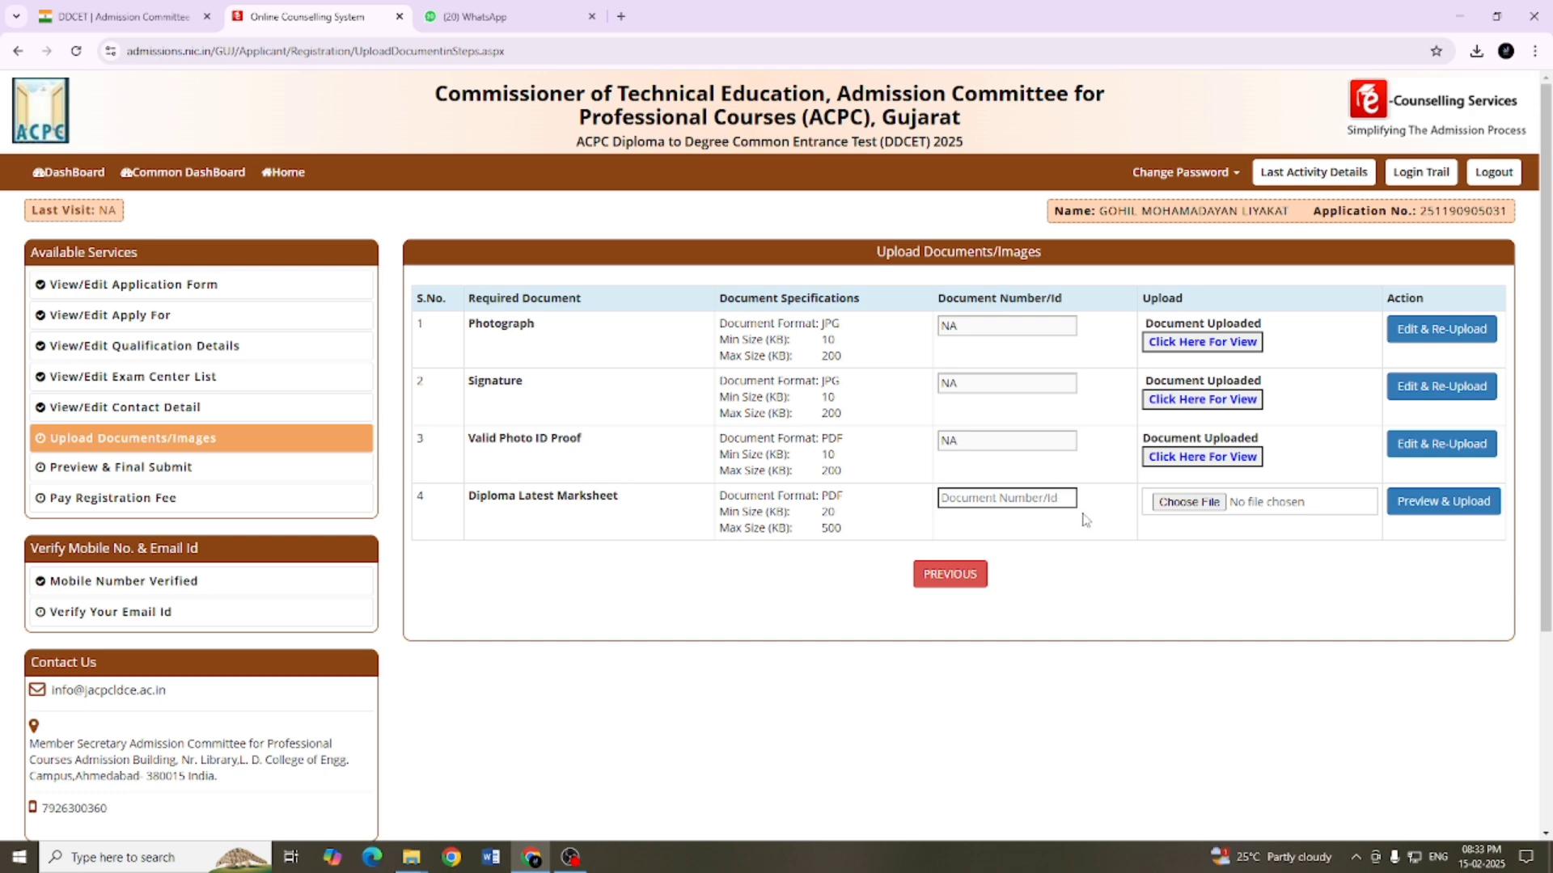
Step: For the Diploma Latest Marksheet, enter the candidate's enrollment number as the document number and attach Result.pdf from the Ayaan folder
click(1010, 501)
key(ctrl+v)
click(1188, 502)
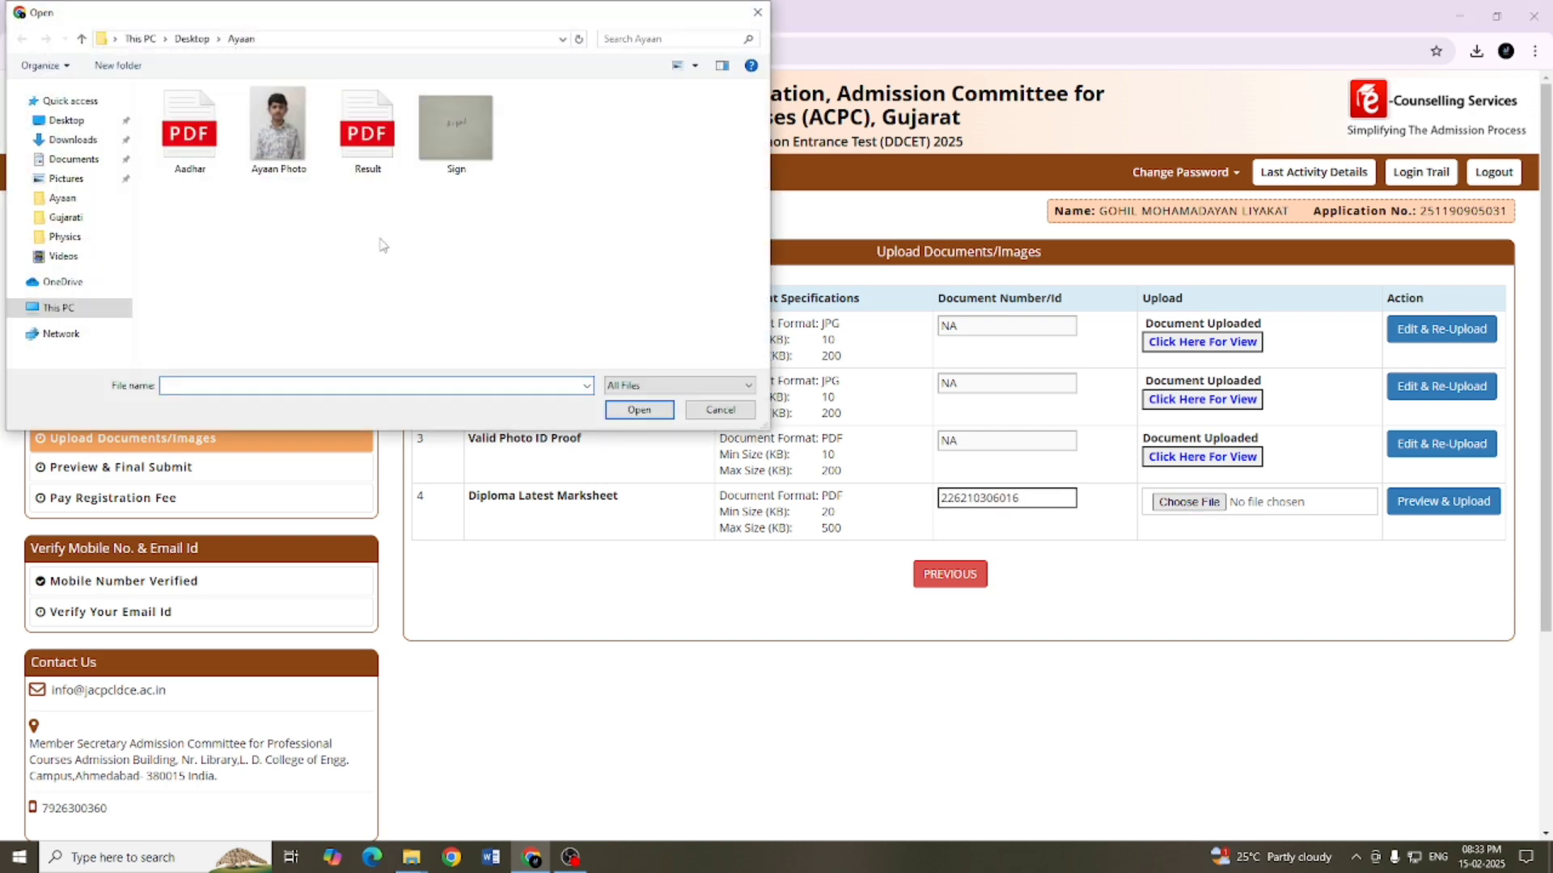
click(381, 153)
click(638, 410)
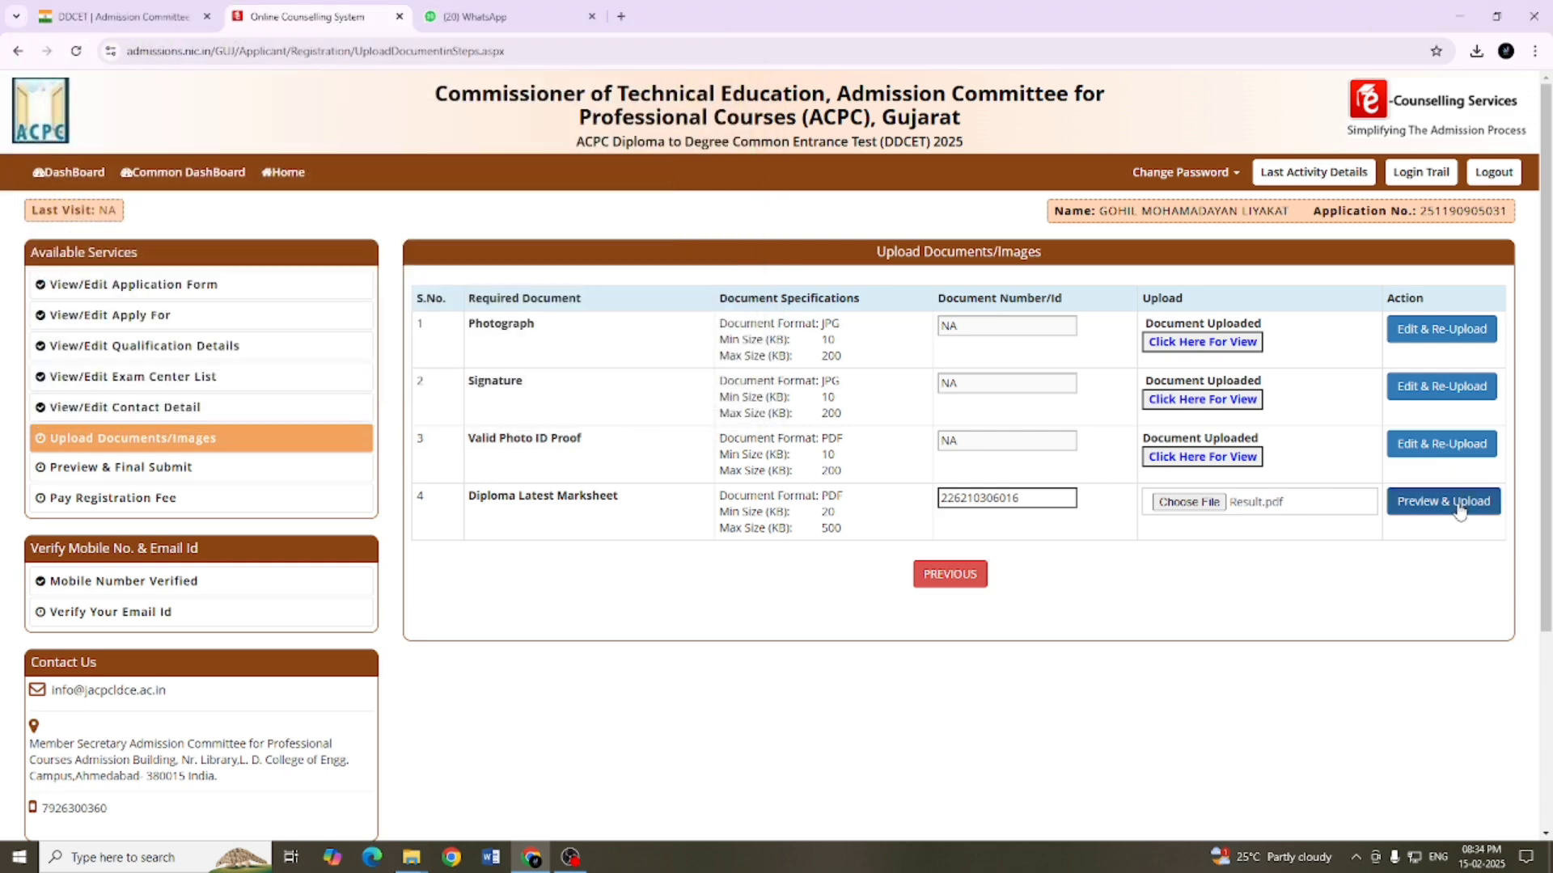
Step: Check the marksheet in the document preview and save the upload
click(1459, 508)
scroll(929, 524, down, 5)
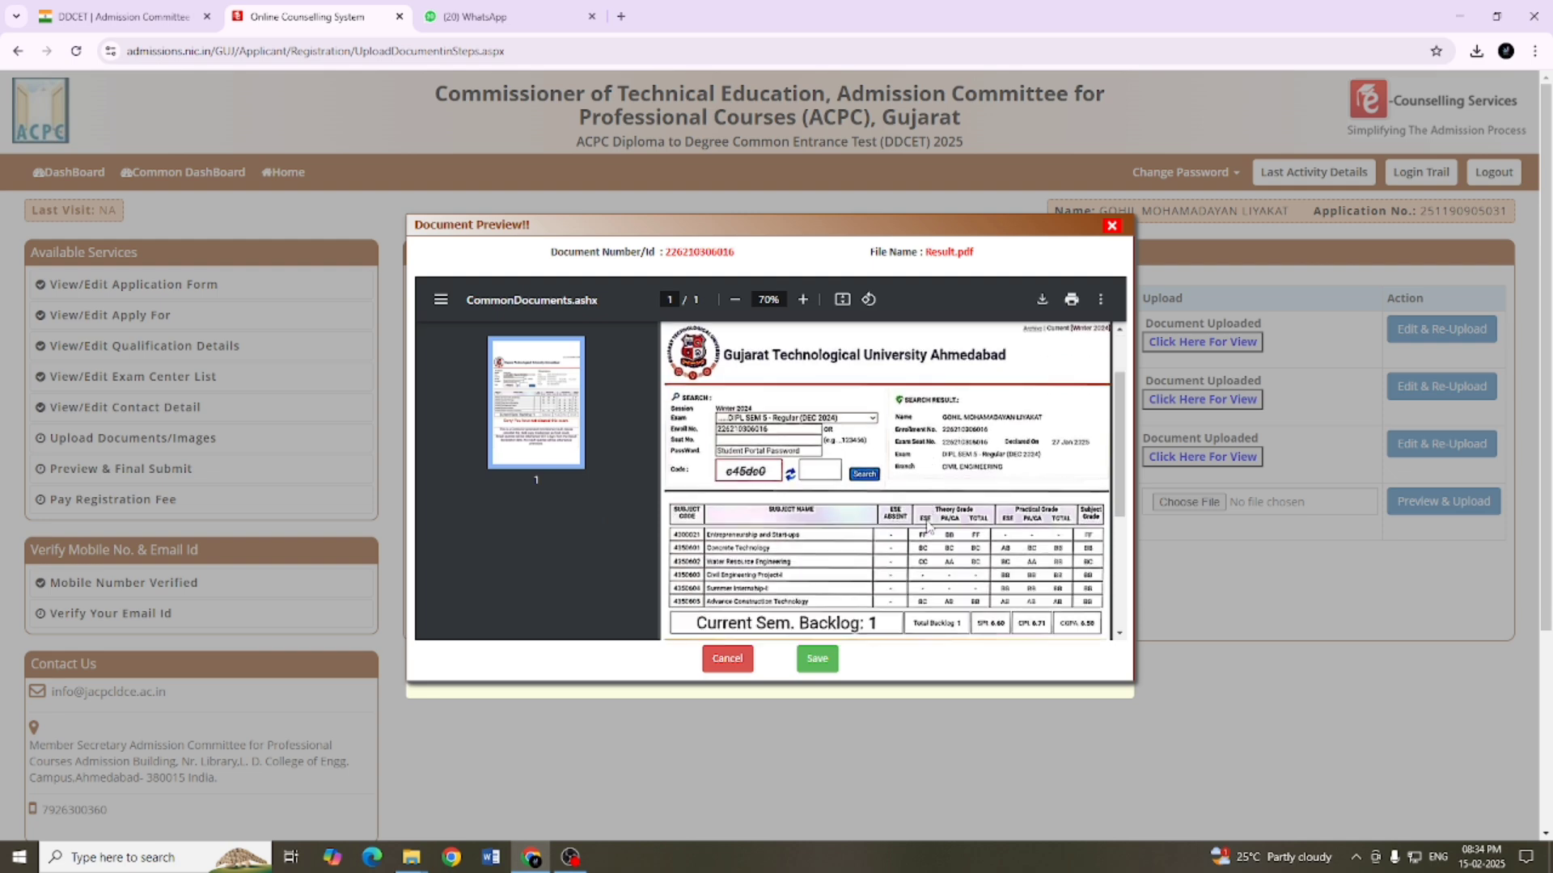
scroll(928, 524, up, 5)
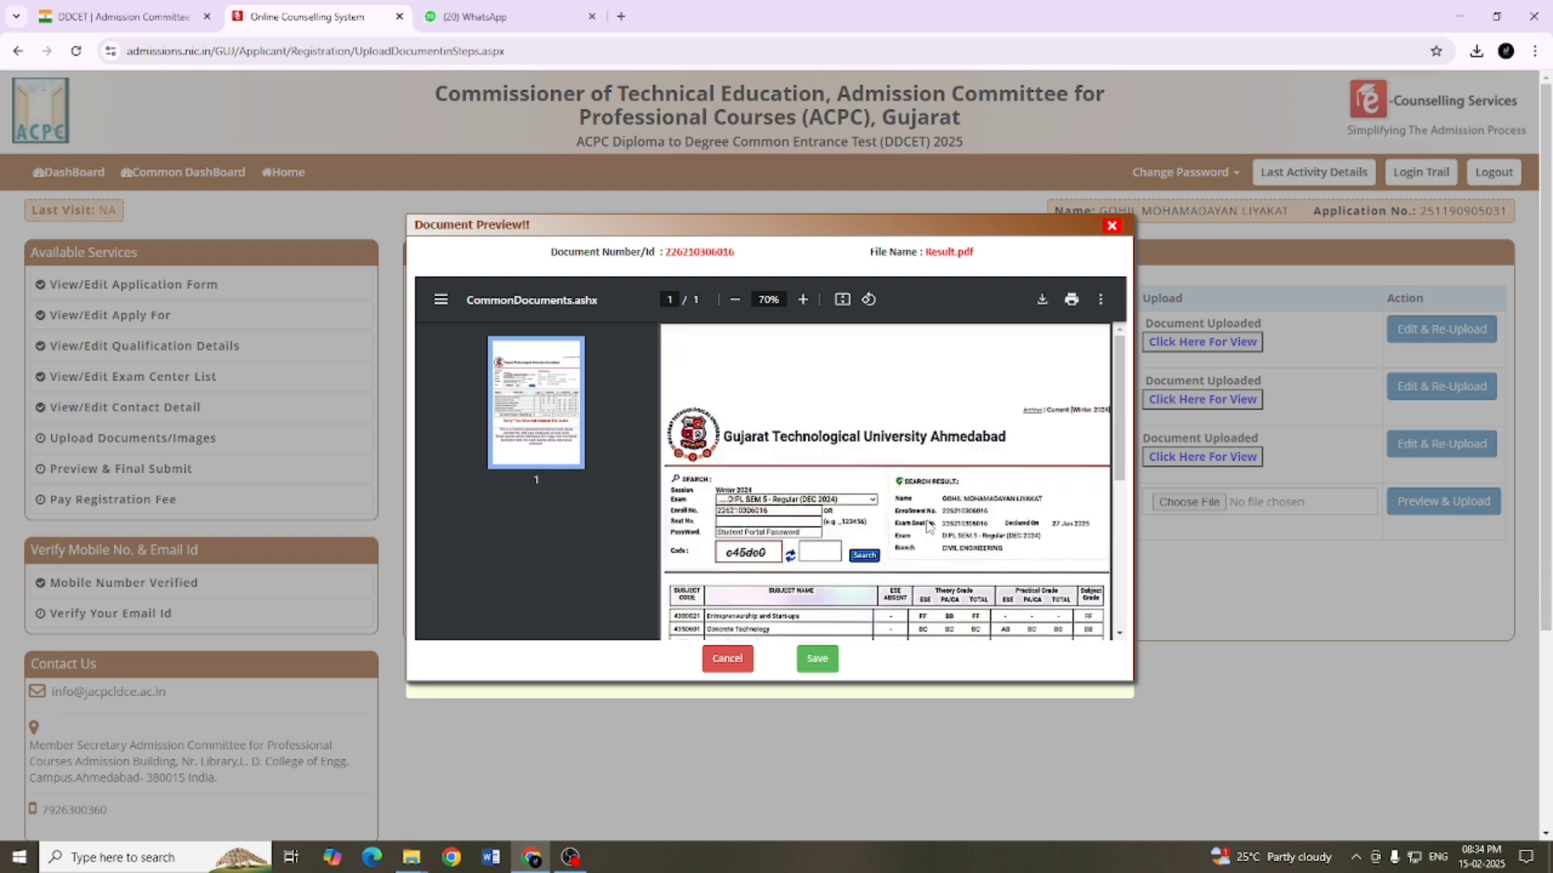
scroll(929, 524, down, 5)
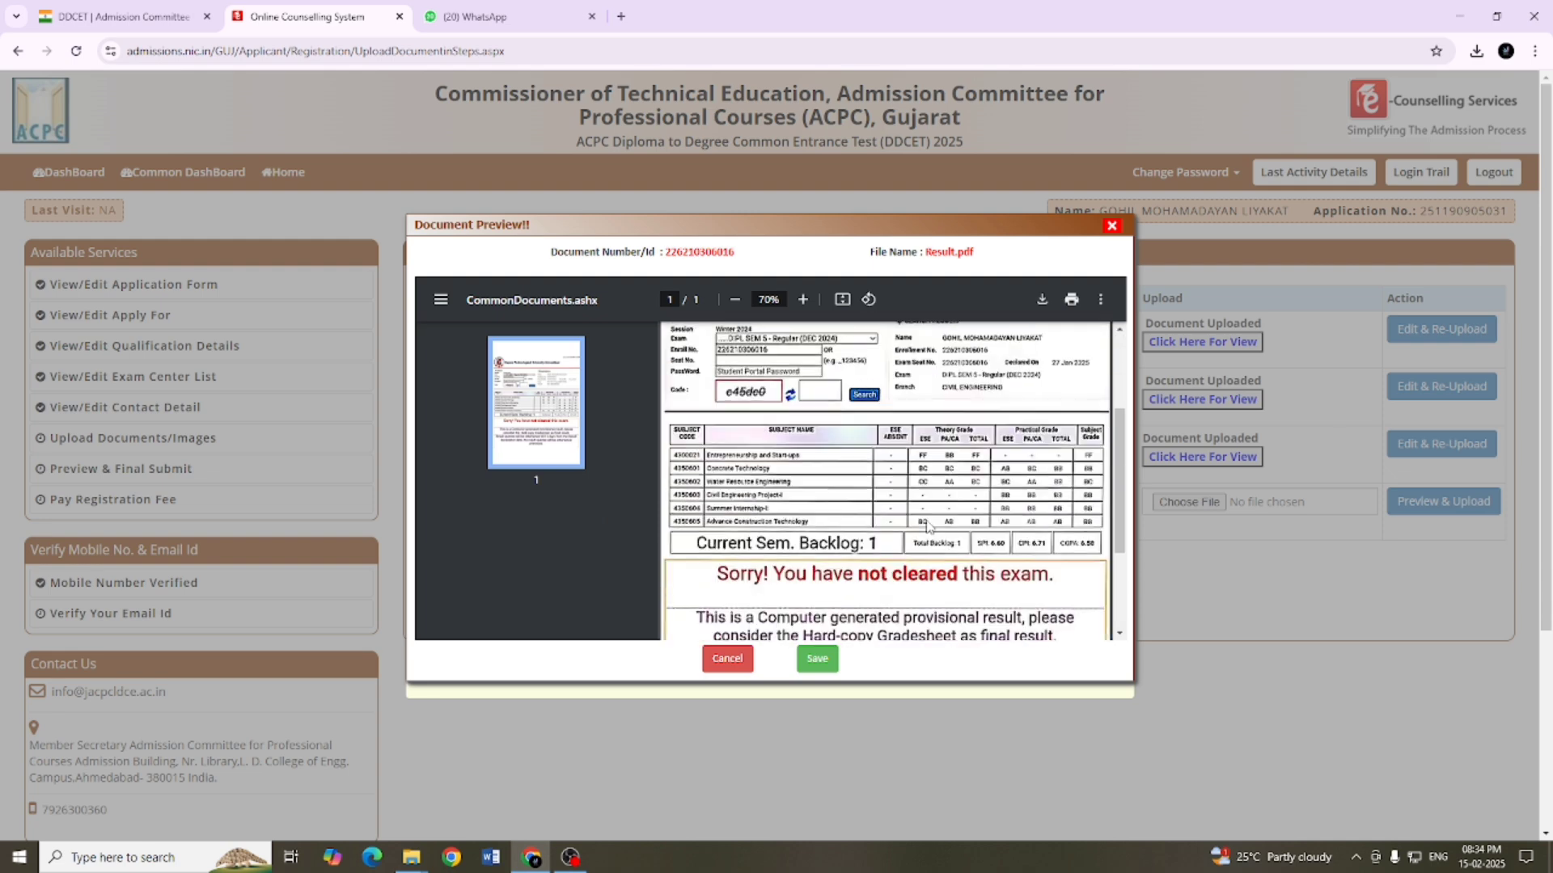
click(833, 660)
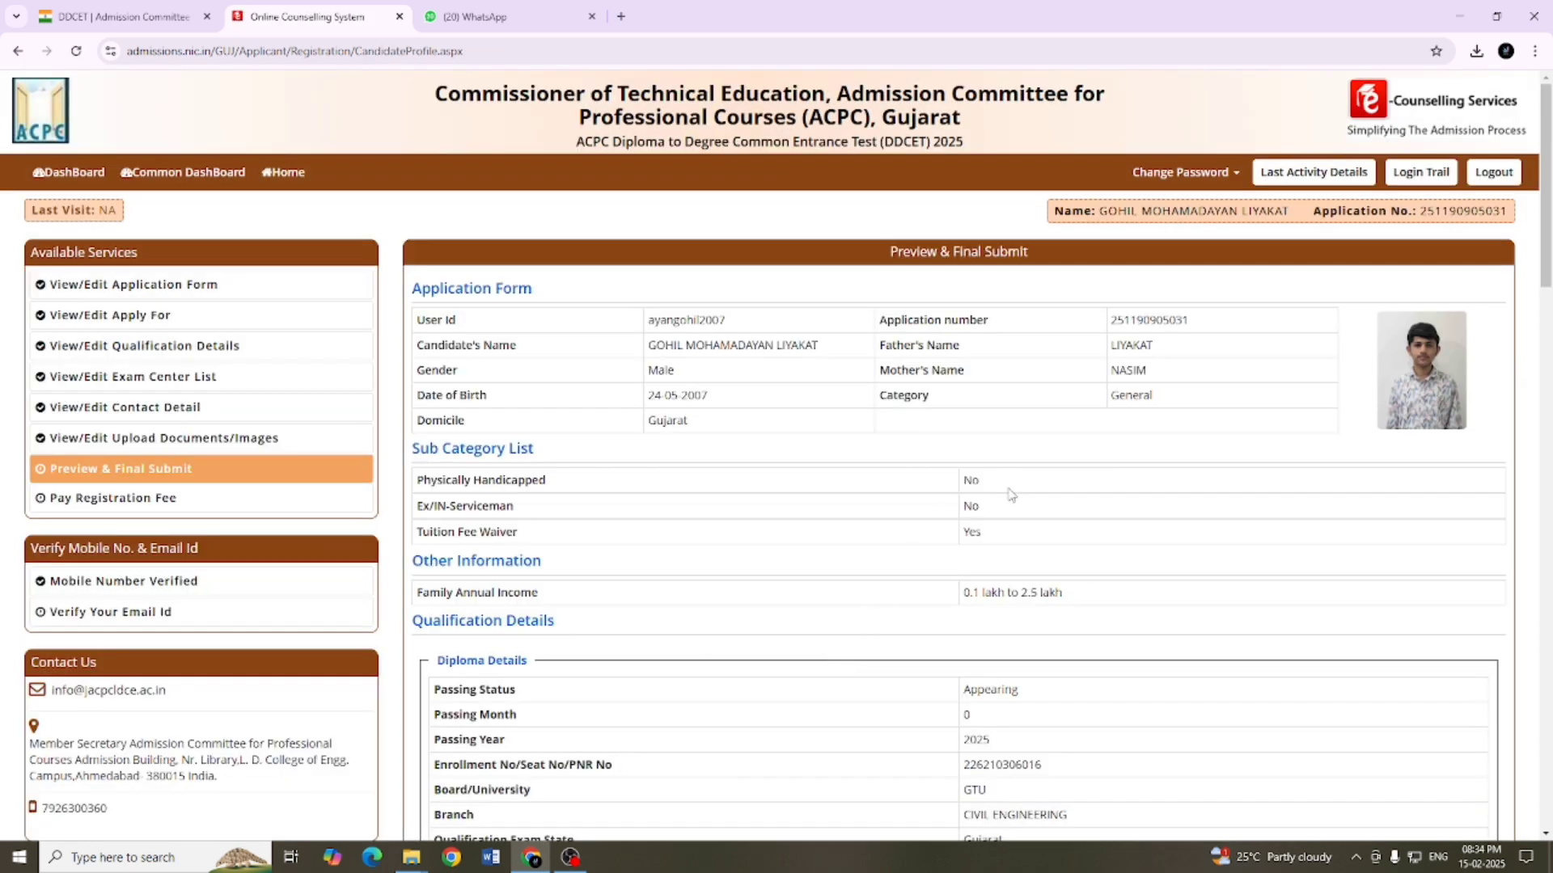
Step: Review the application preview, checking the candidate's details, subcategories, income, diploma qualification, applied course and remaining sections through to the end of the page
scroll(1010, 495, down, 1)
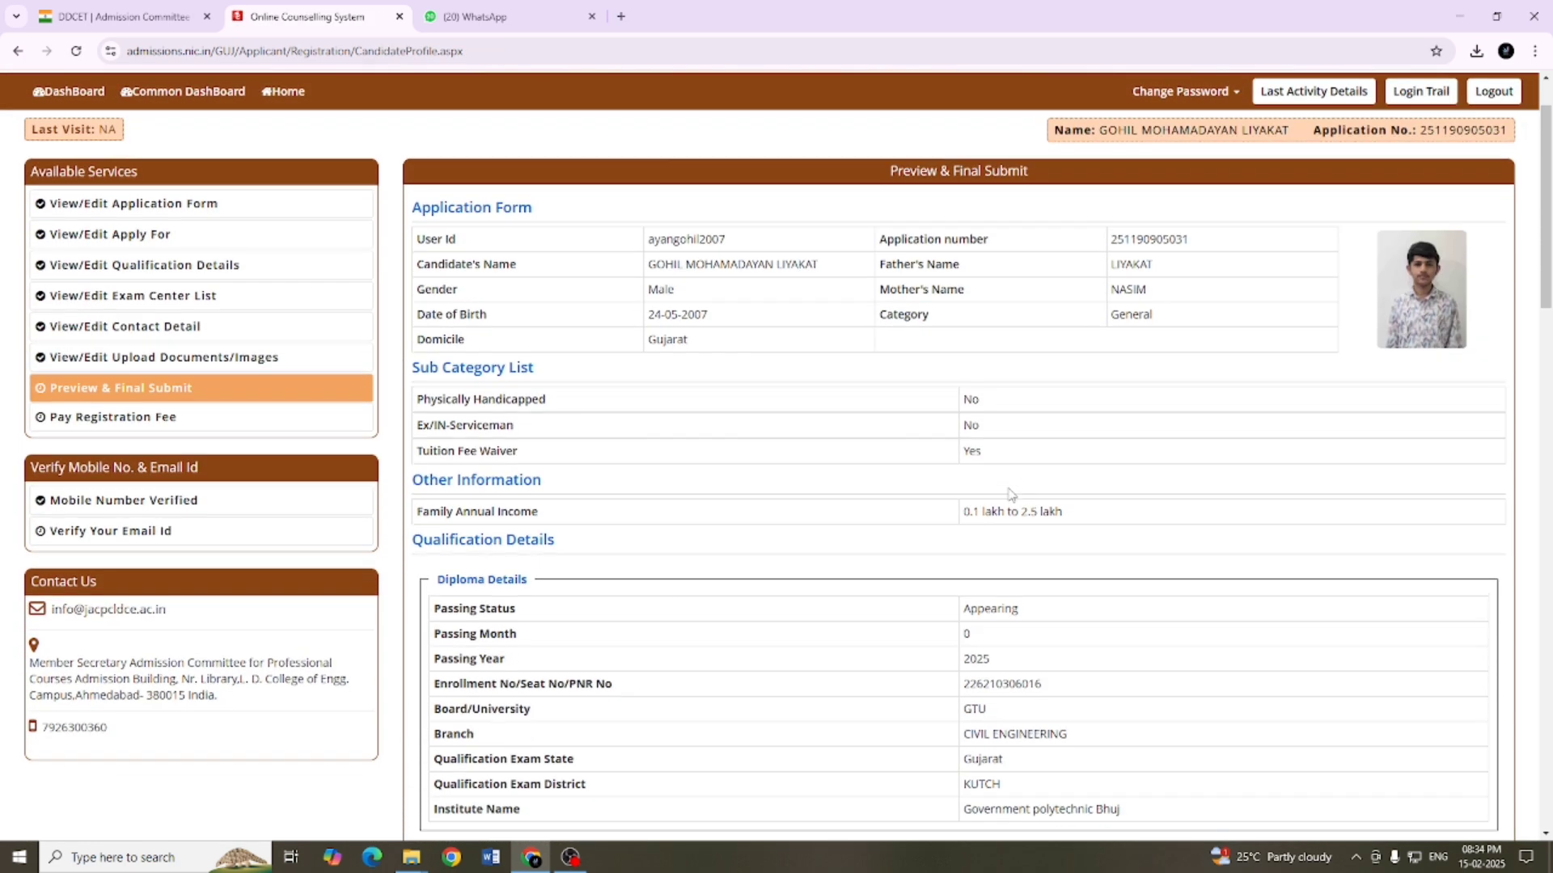
scroll(1010, 494, down, 2)
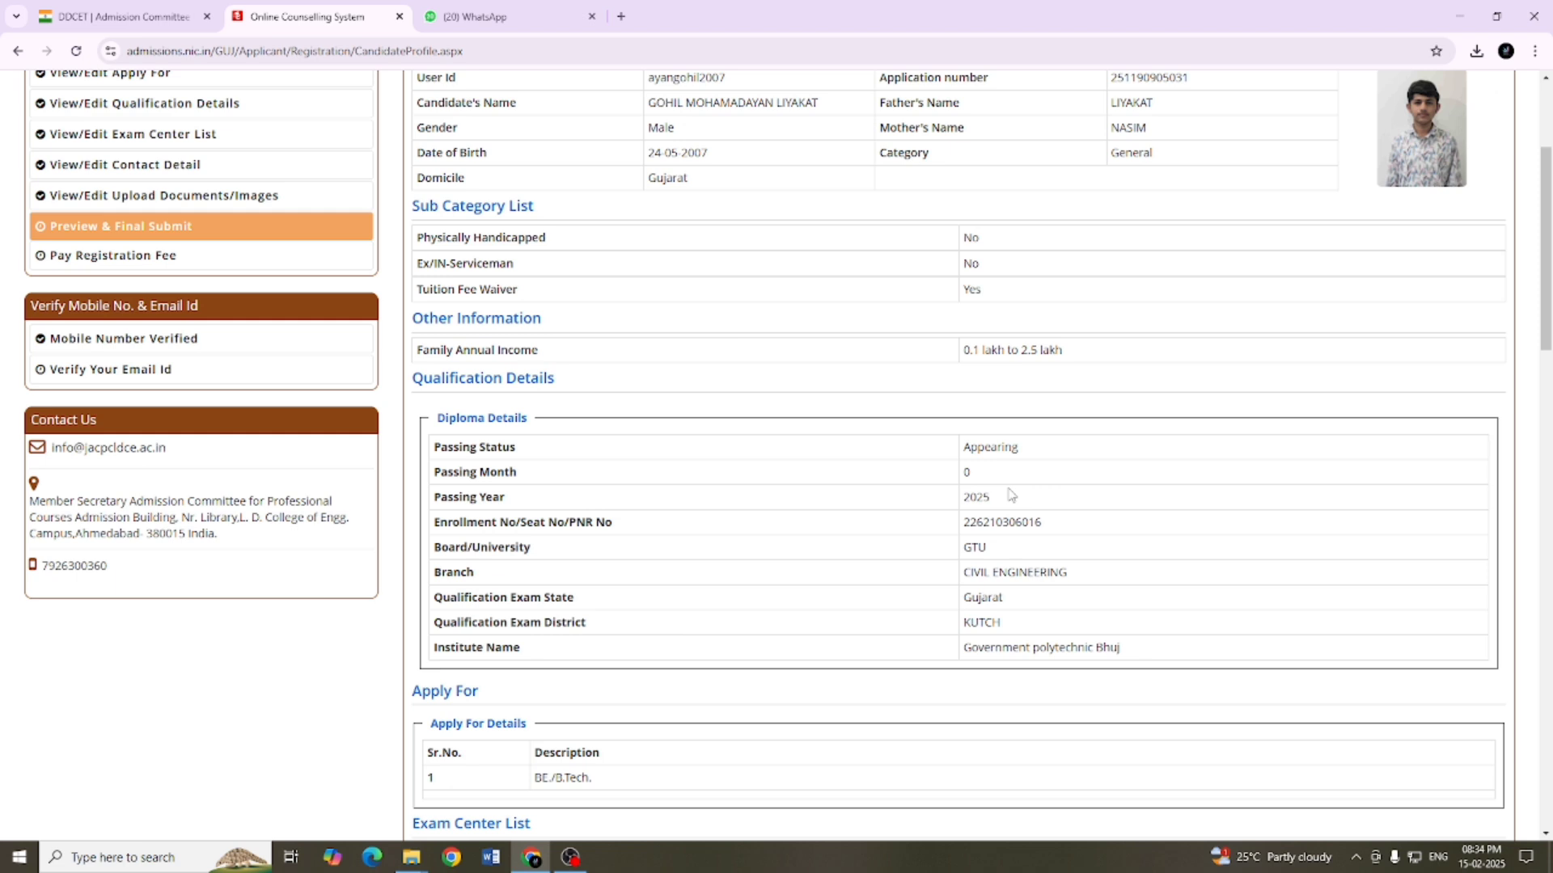
scroll(1010, 495, down, 1)
scroll(1010, 495, up, 1)
scroll(1010, 495, down, 4)
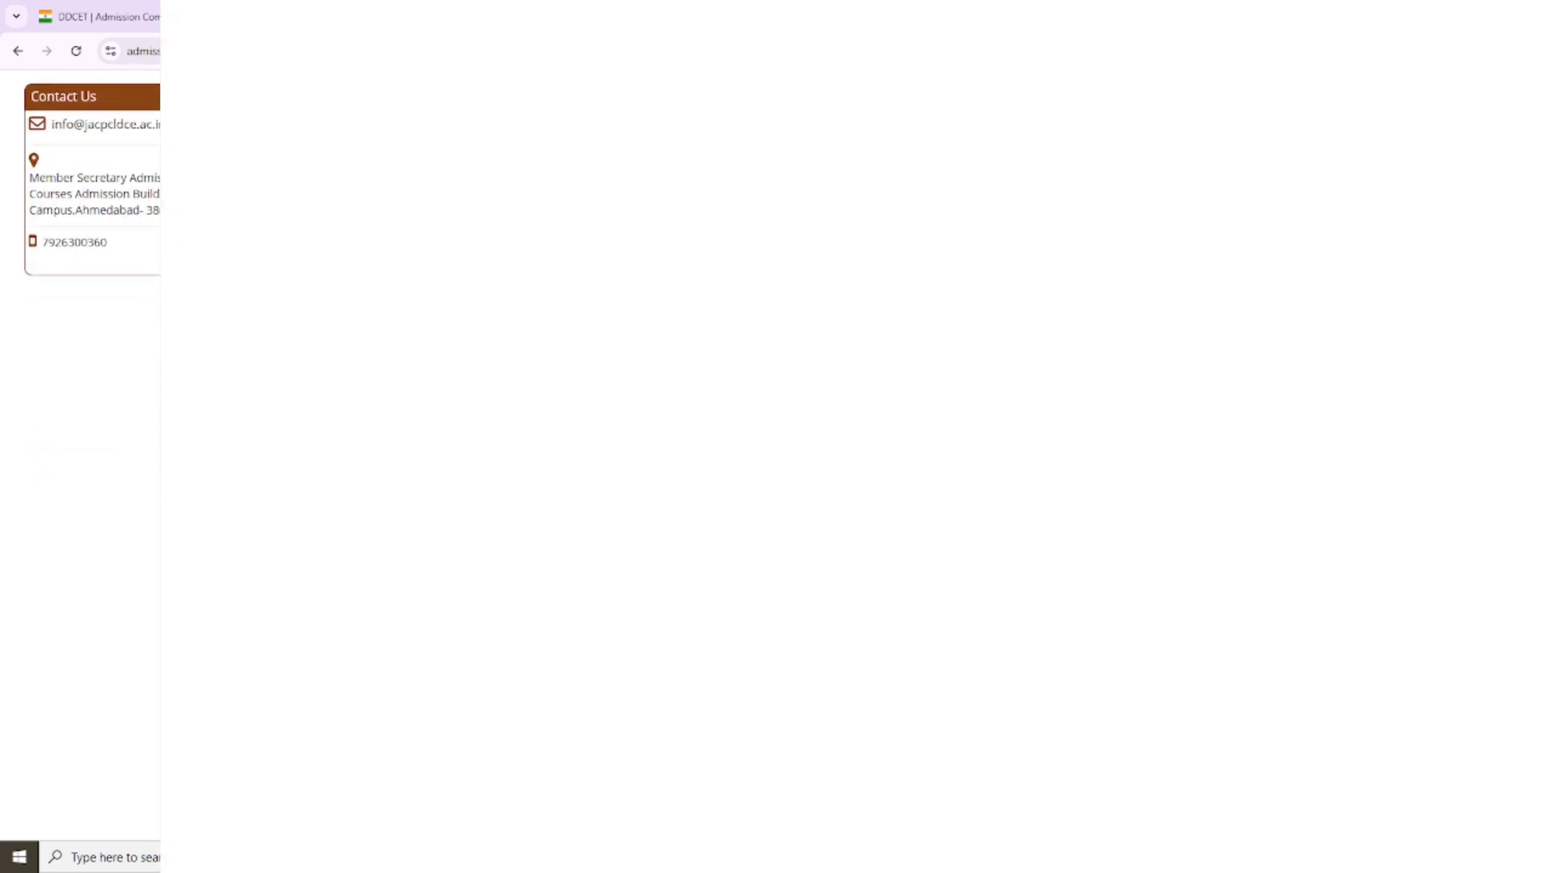
scroll(1010, 495, down, 3)
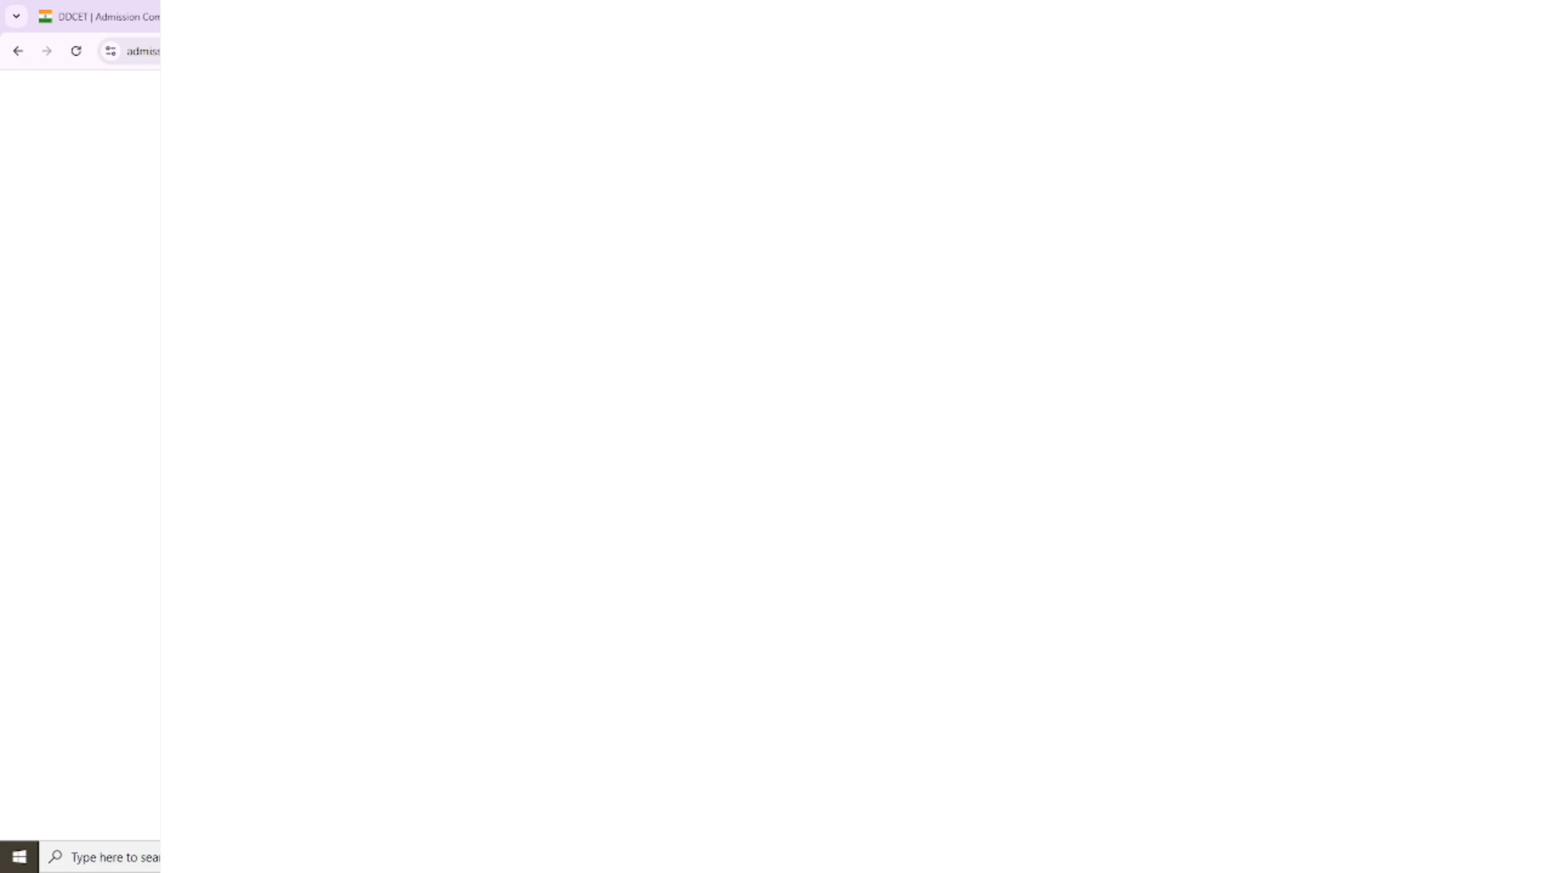
scroll(1010, 495, down, 2)
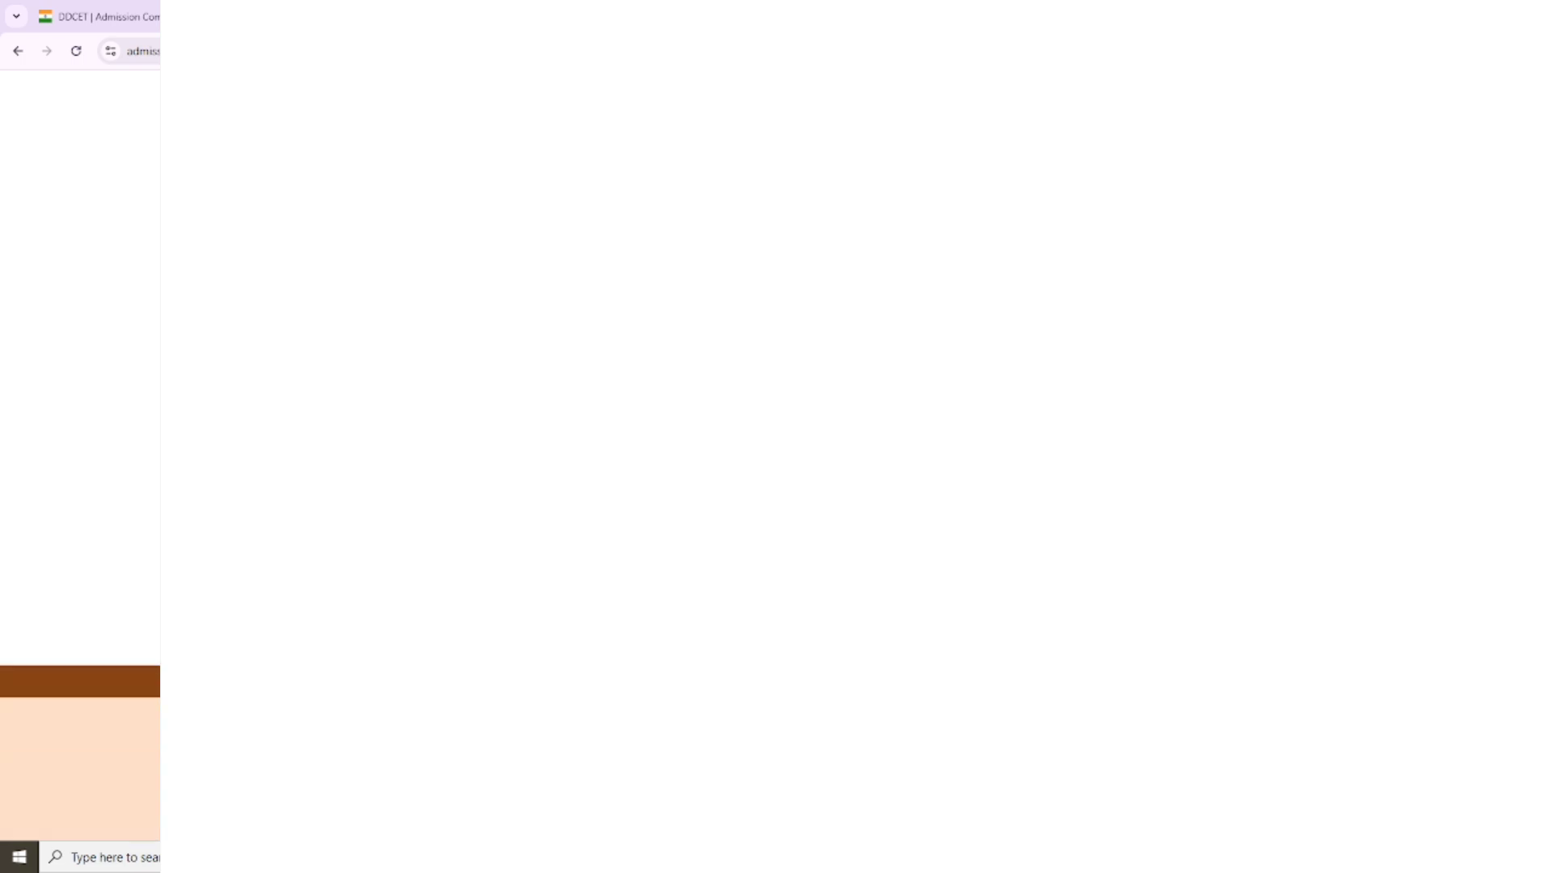
scroll(1010, 495, up, 1)
scroll(1010, 495, down, 1)
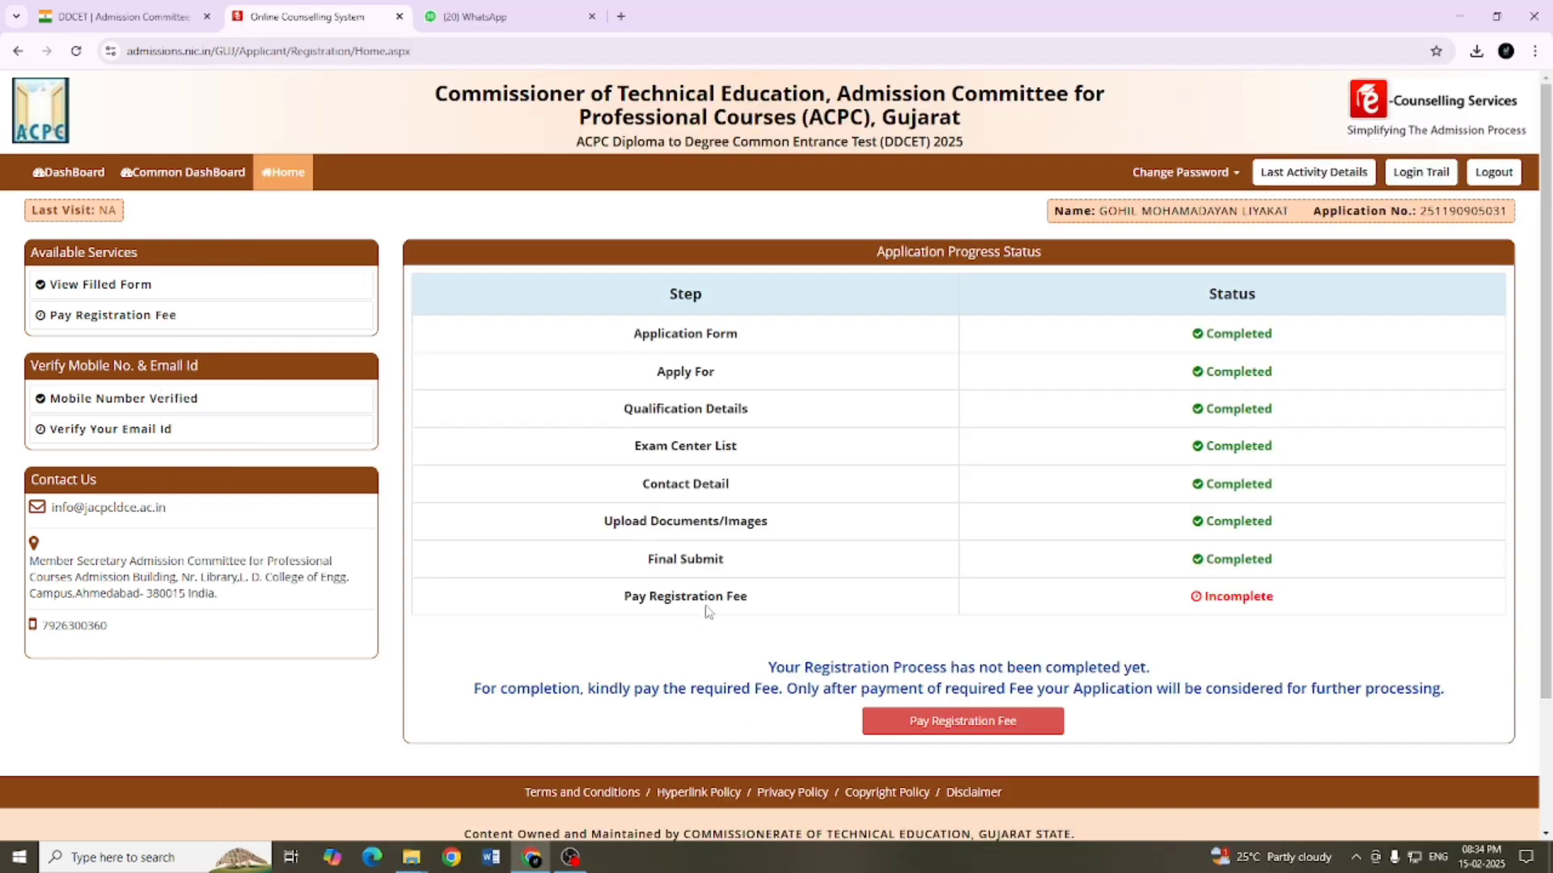
Step: Start the registration fee payment with Online Payment as the mode and proceed through the HDFC Bank Payment Gateway
click(997, 732)
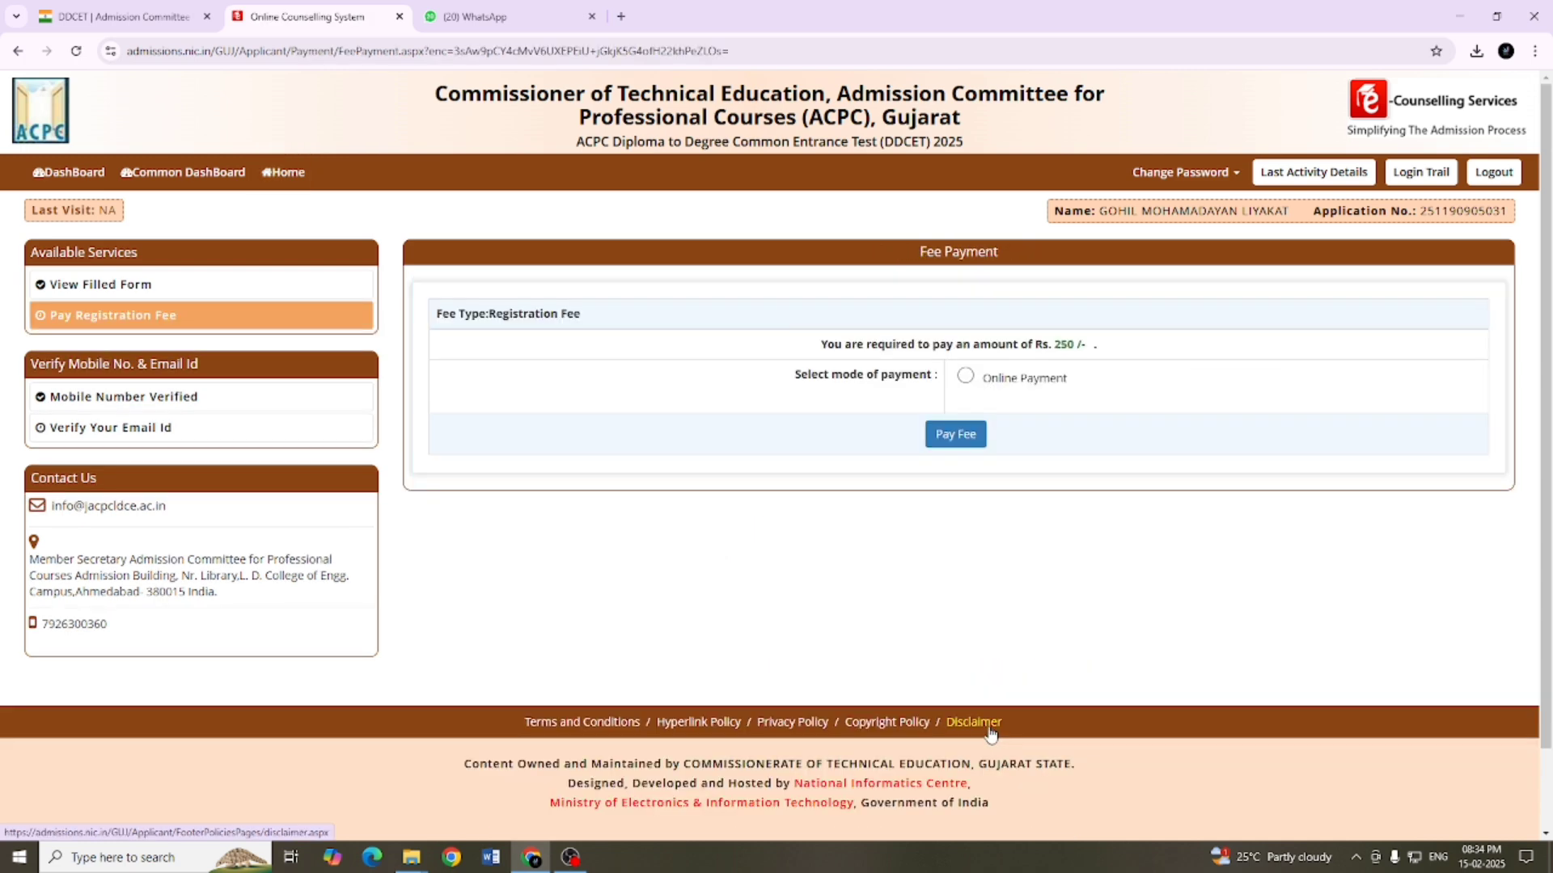
click(965, 376)
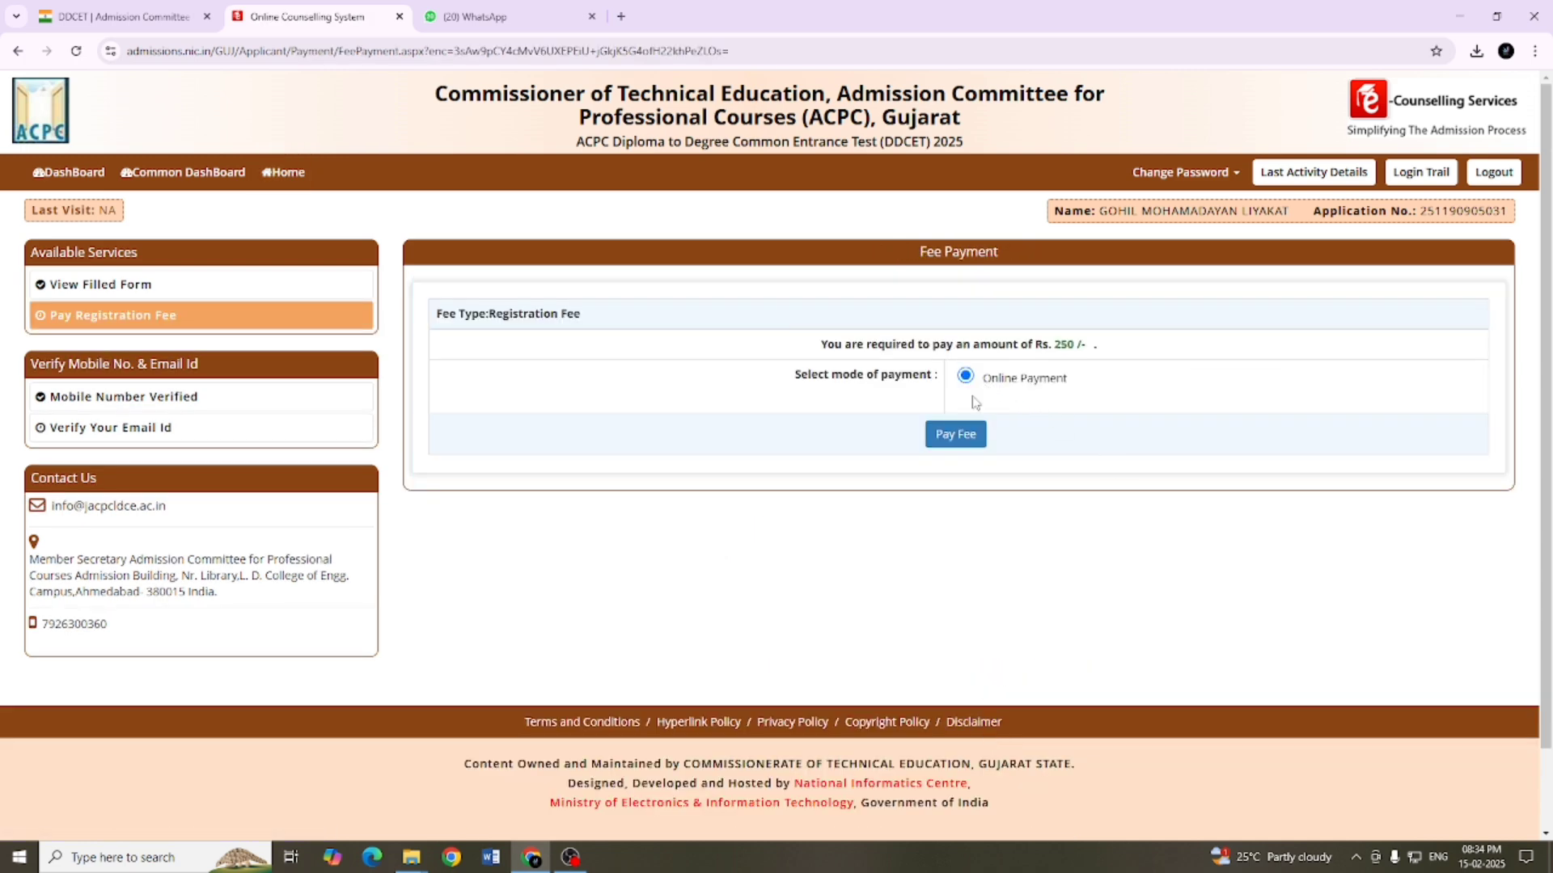
click(954, 434)
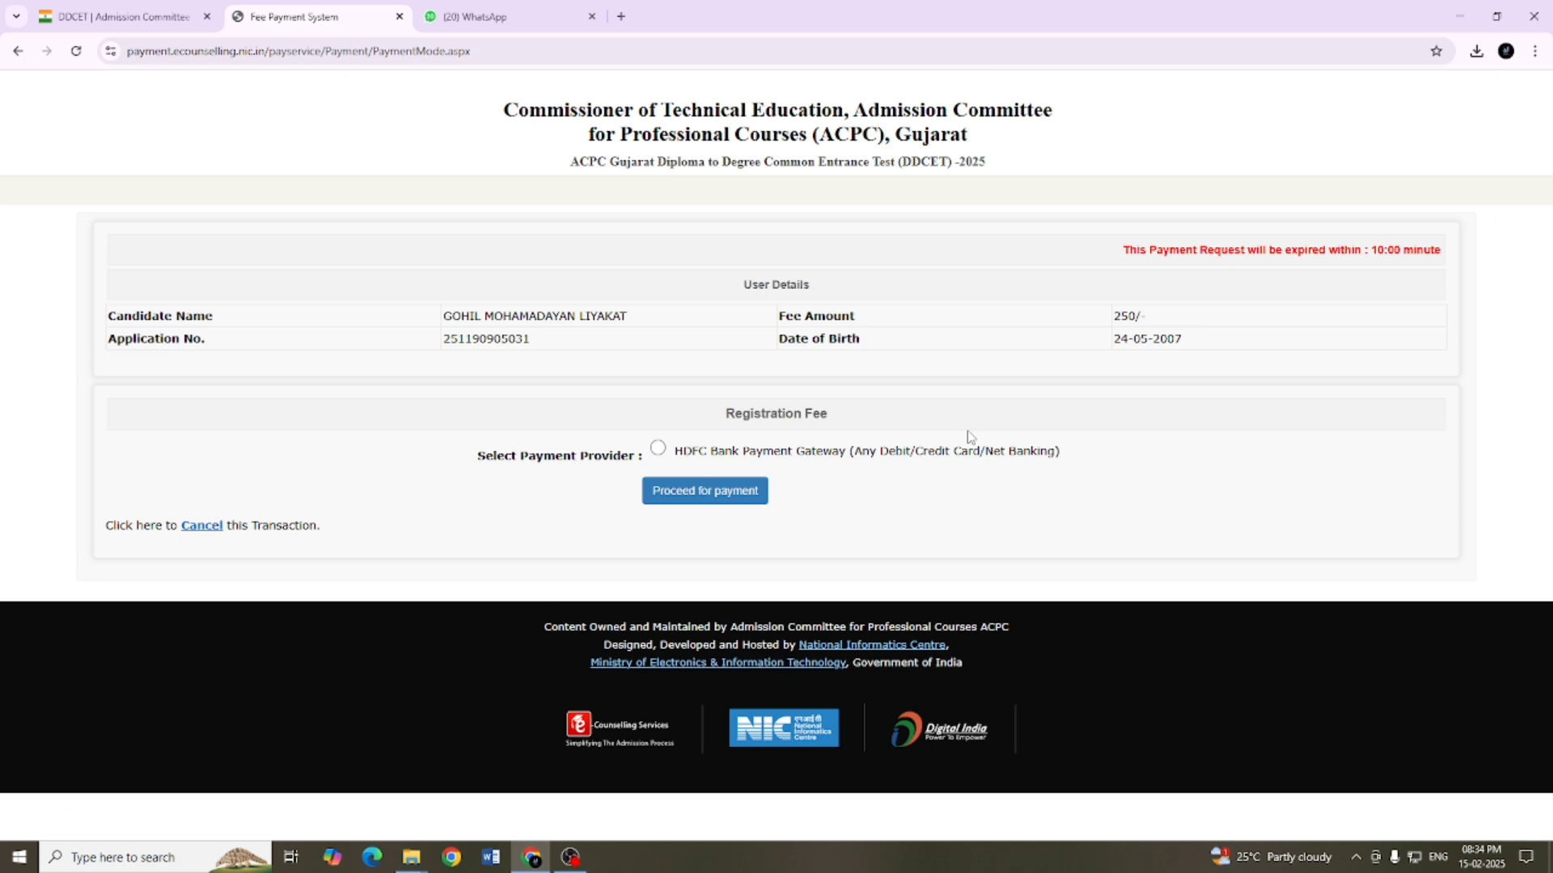
click(658, 449)
click(704, 491)
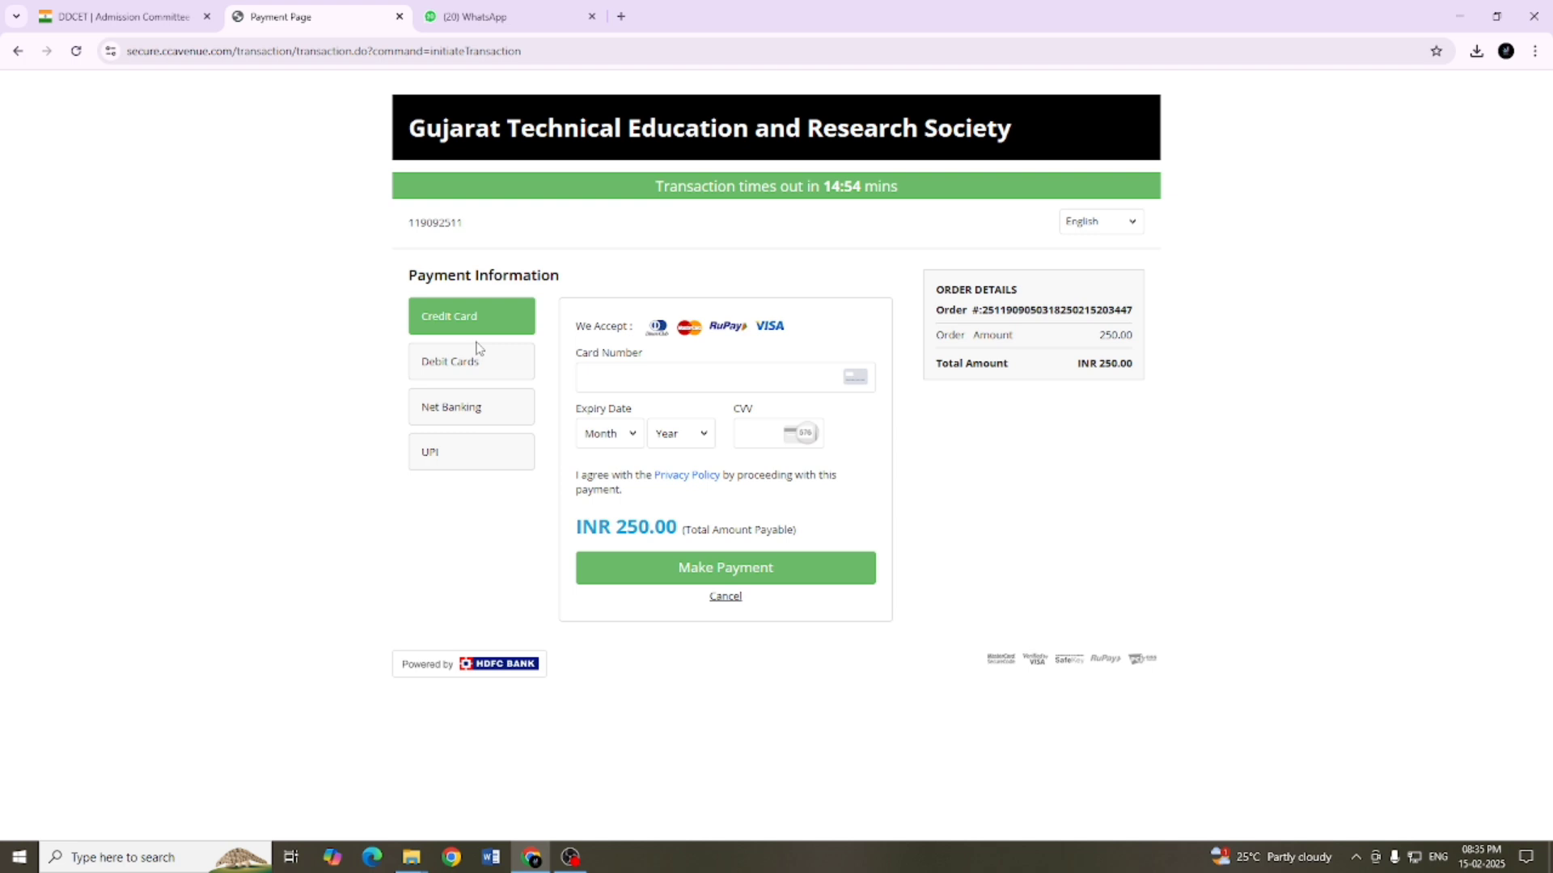
Step: Choose UPI as the payment method, generate the QR code to pay the fee, and return to the application portal after payment
click(494, 456)
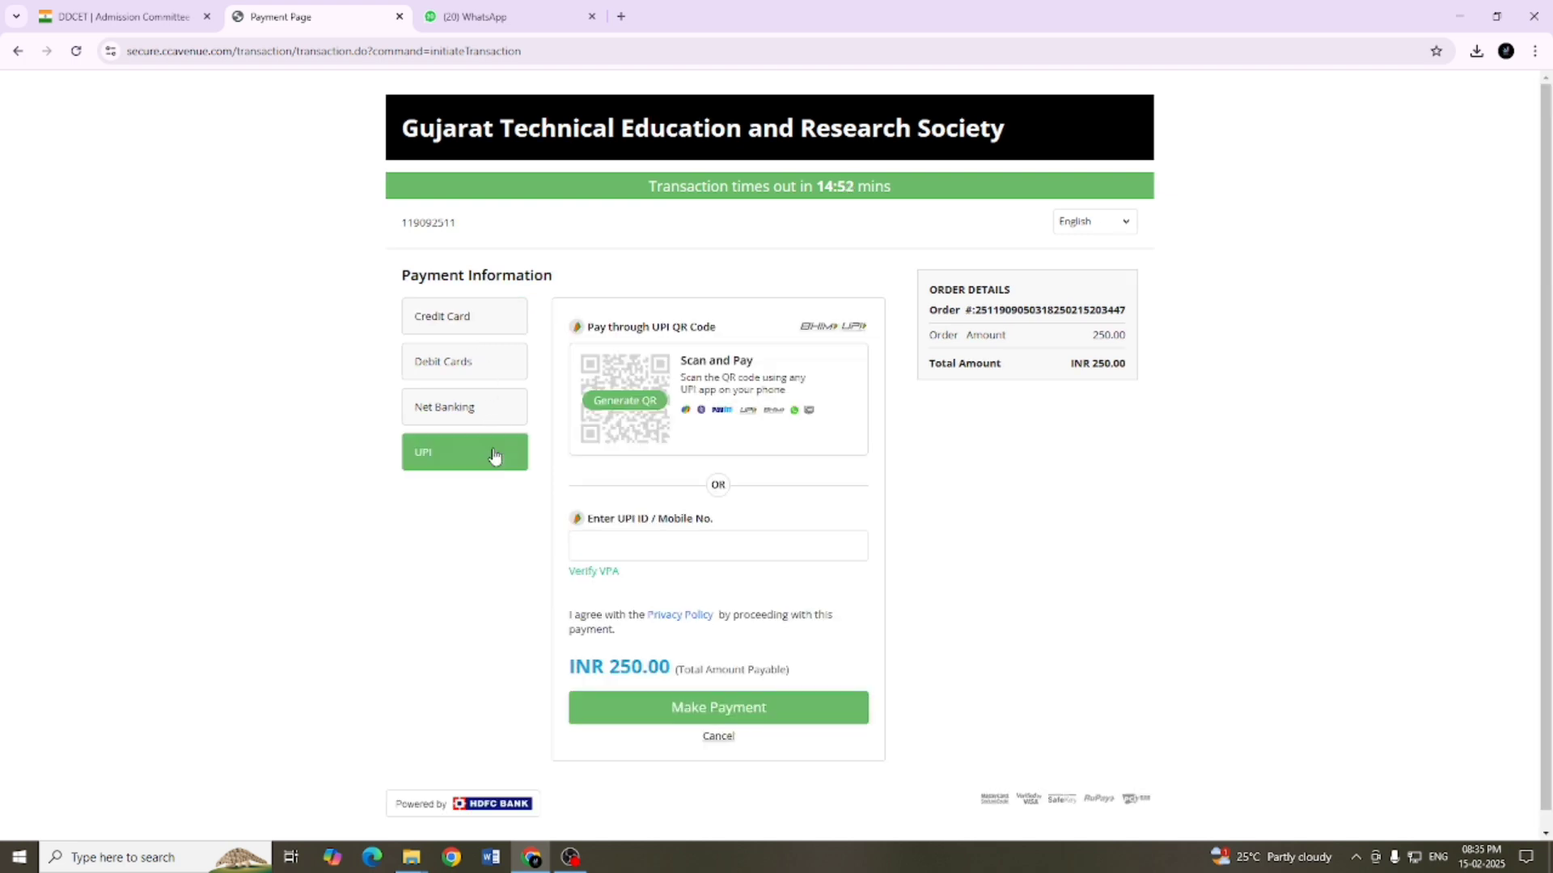
click(625, 398)
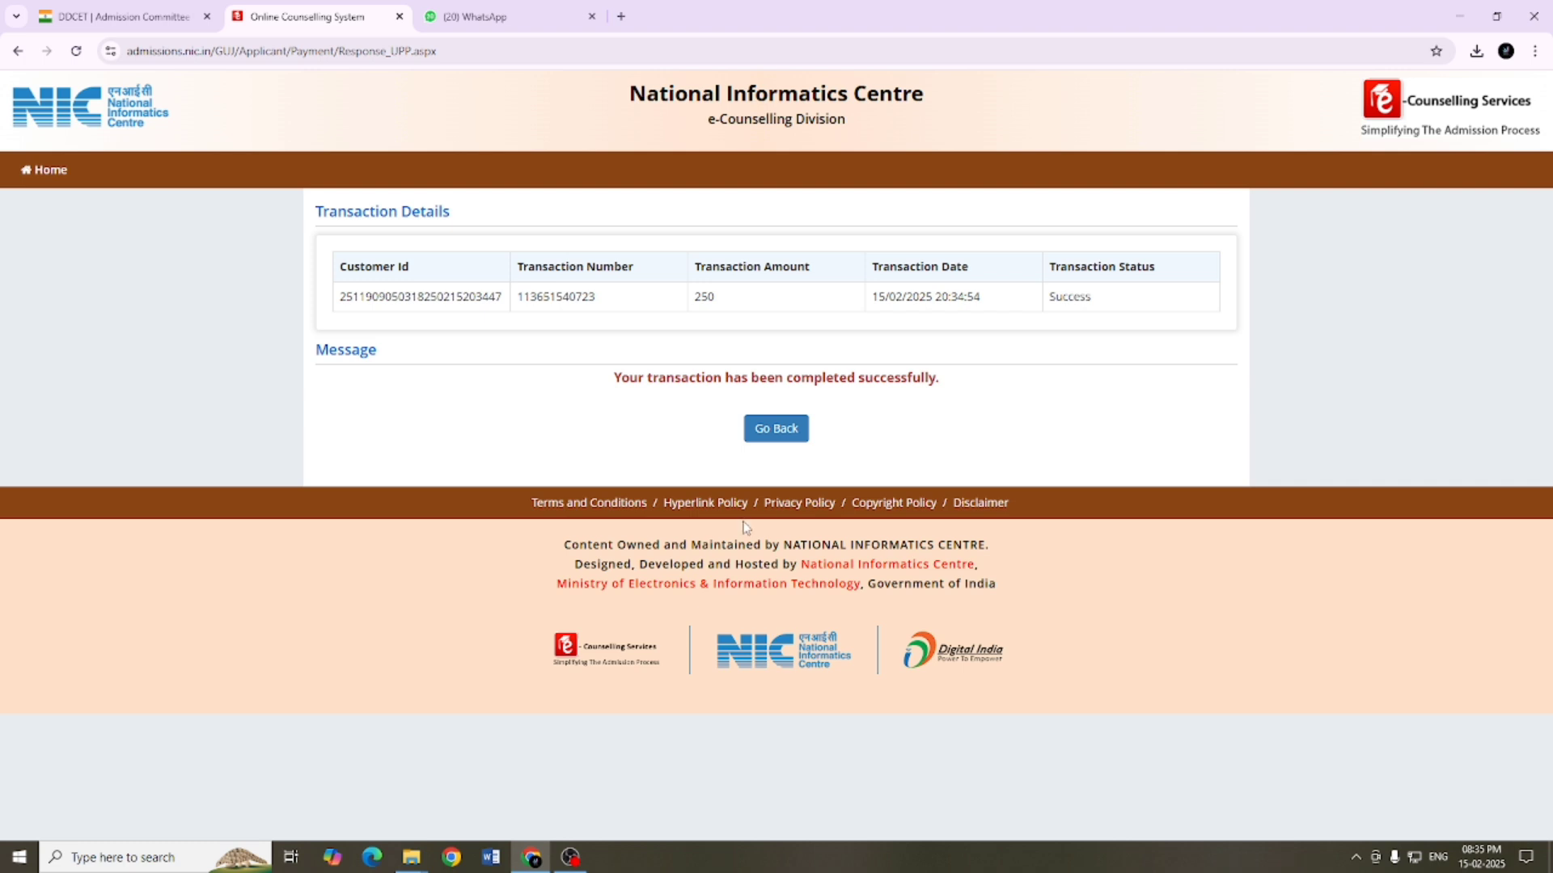
click(766, 438)
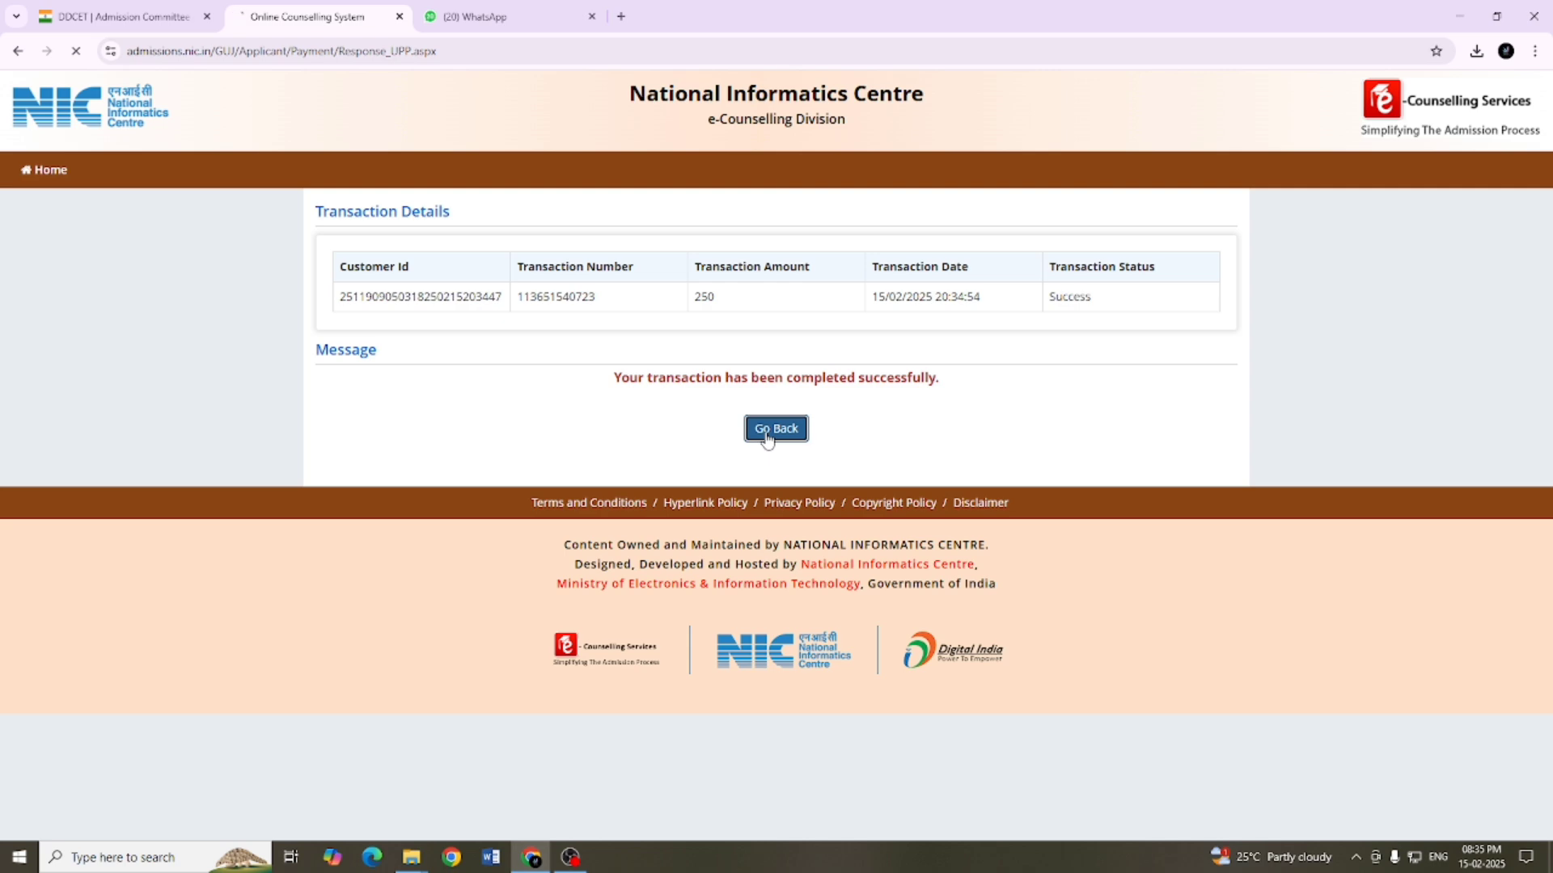
Step: Open the application's confirmation page and review both pages, including the candidate, qualification, fee payment and important dates sections
scroll(970, 764, down, 1)
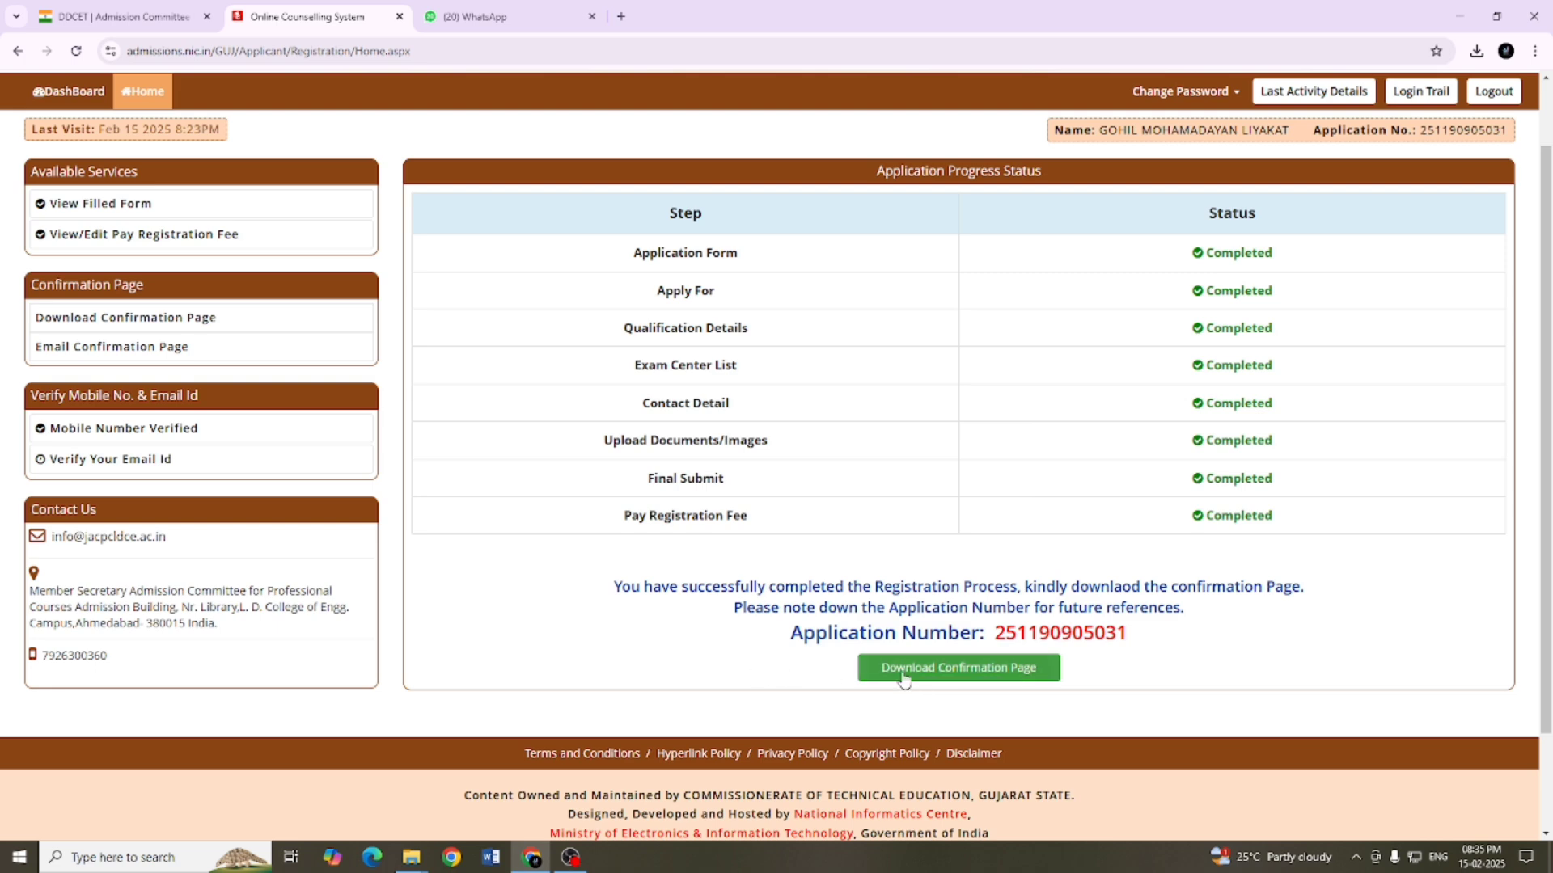
click(988, 673)
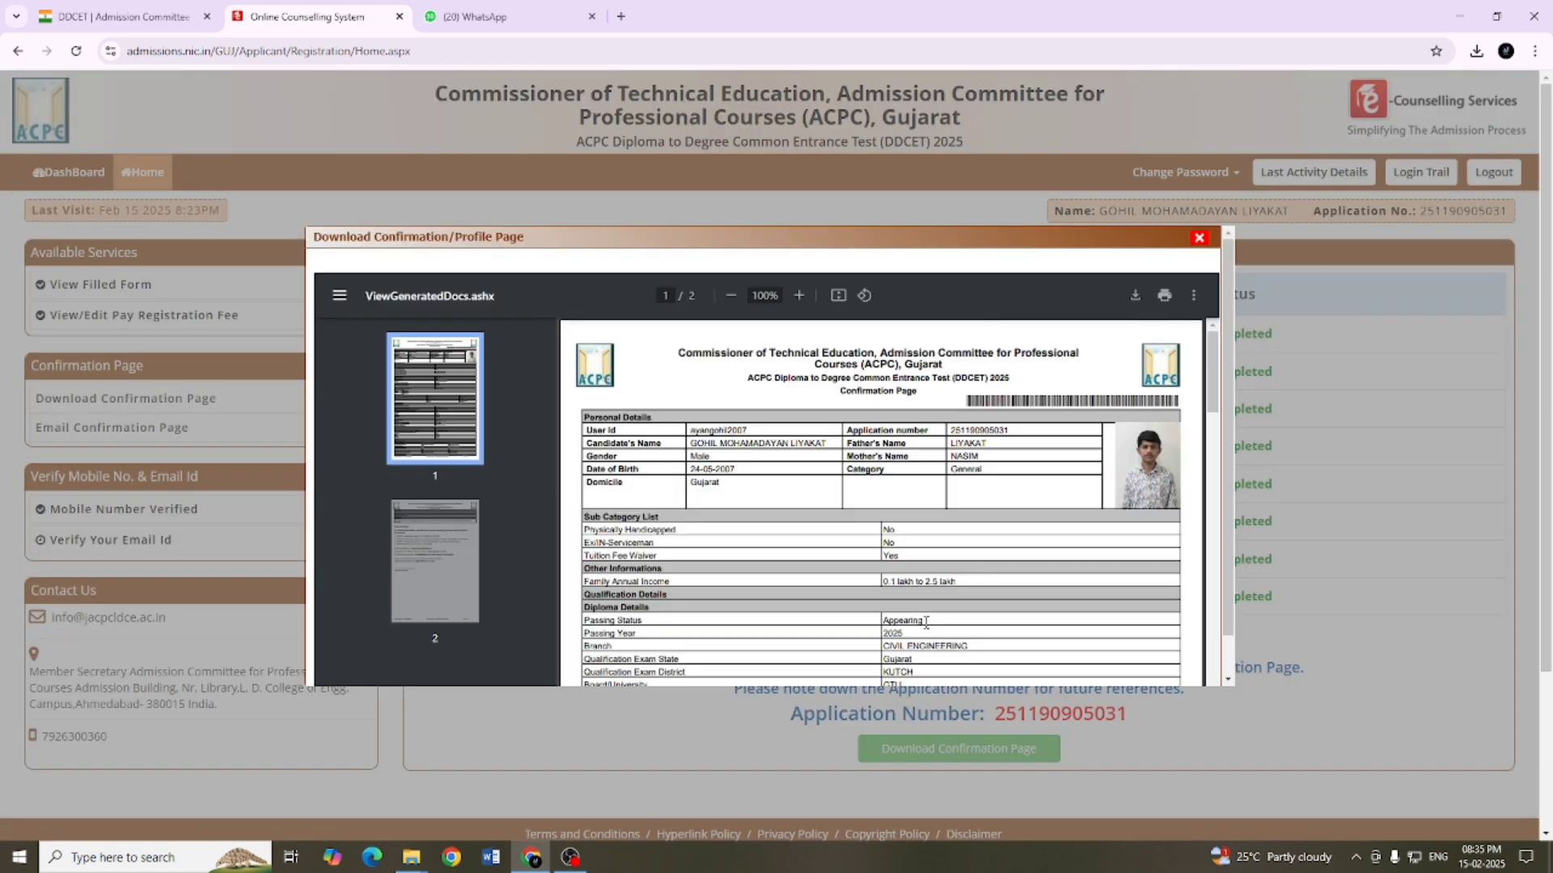
scroll(951, 477, down, 20)
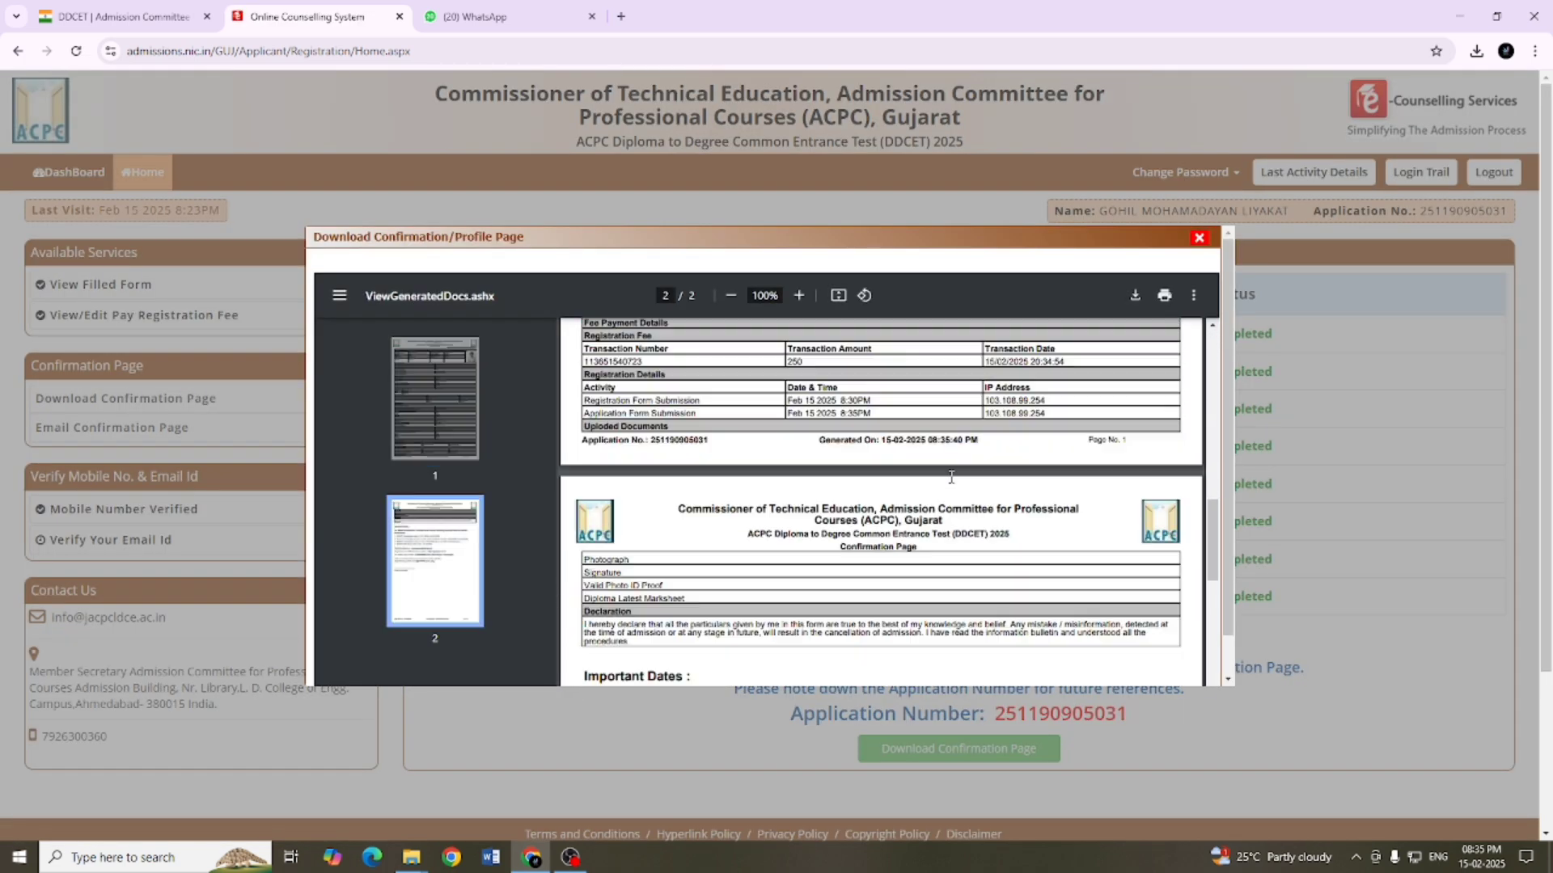
scroll(951, 477, up, 15)
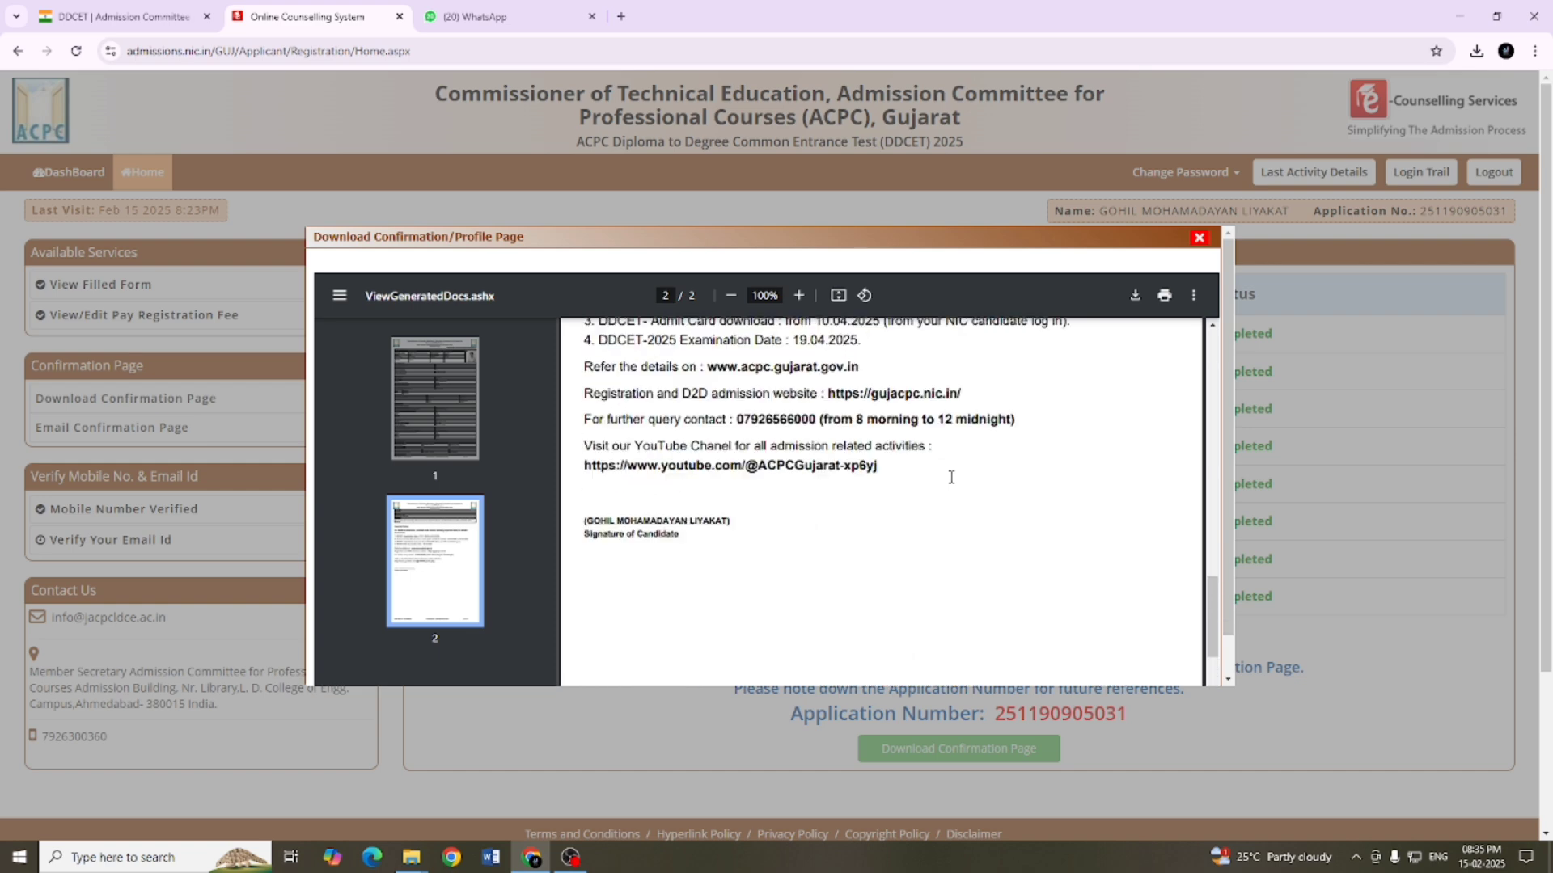
scroll(951, 477, up, 8)
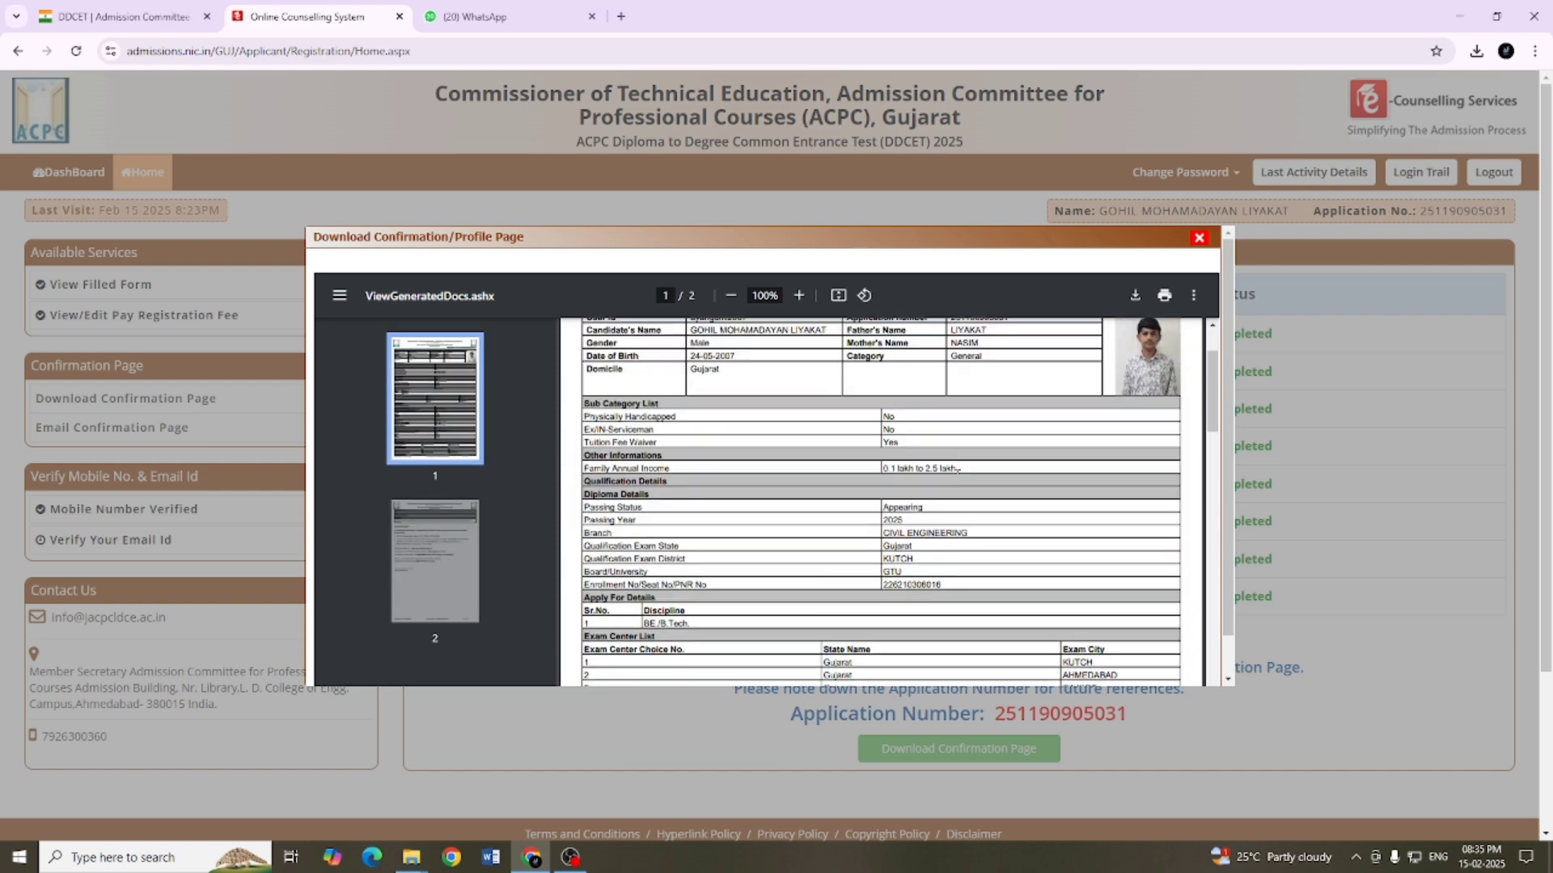
Step: Download the confirmation page as a PDF, choosing the Ayaan folder on the Desktop as its location
click(1136, 296)
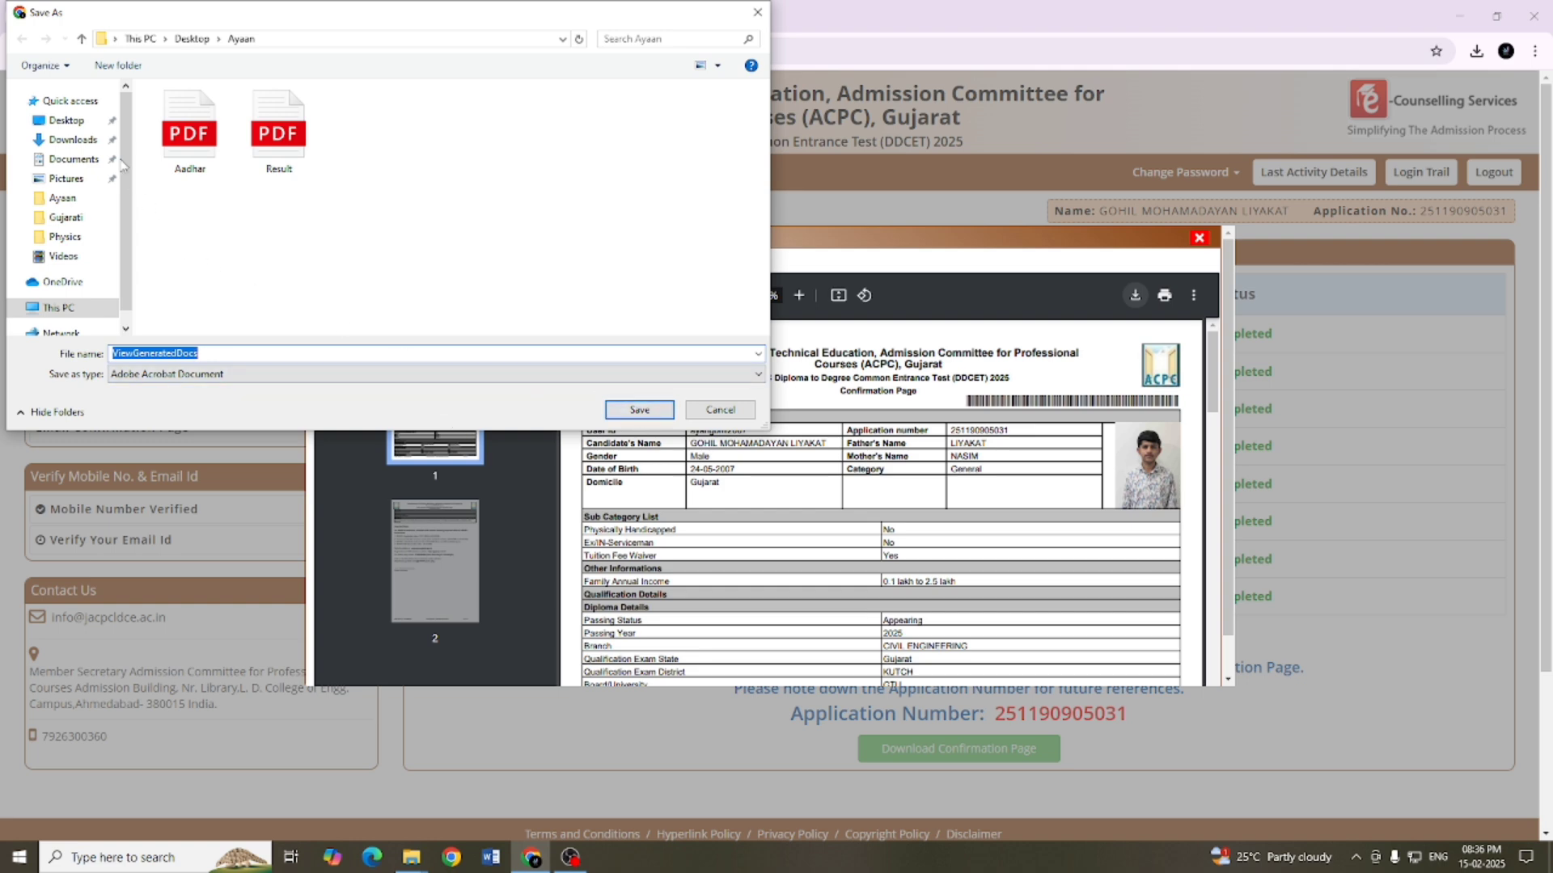
click(66, 120)
click(161, 113)
double_click(166, 113)
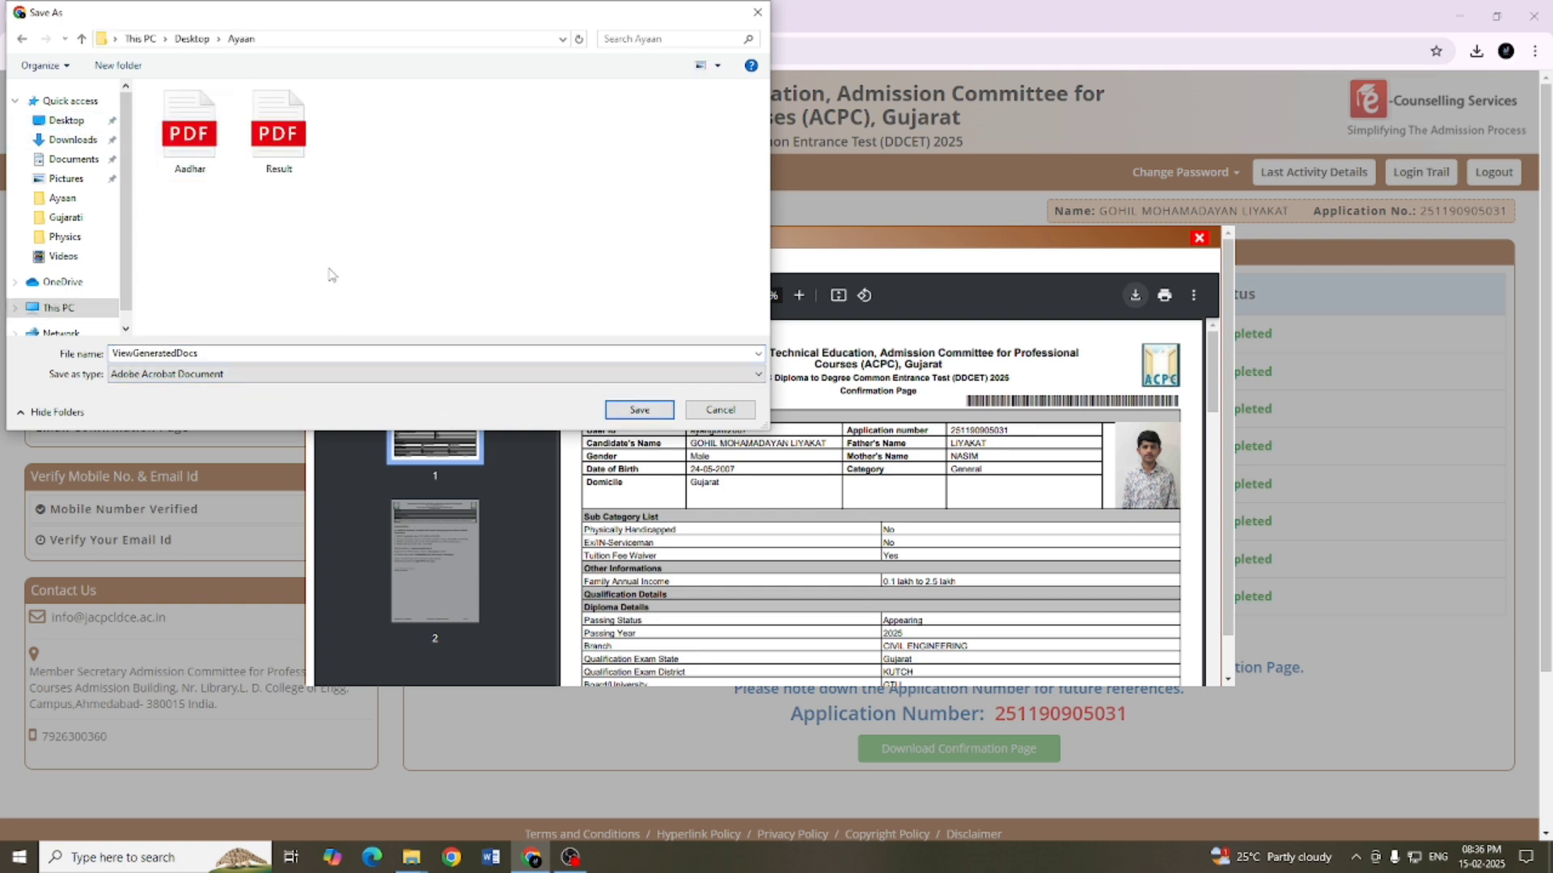